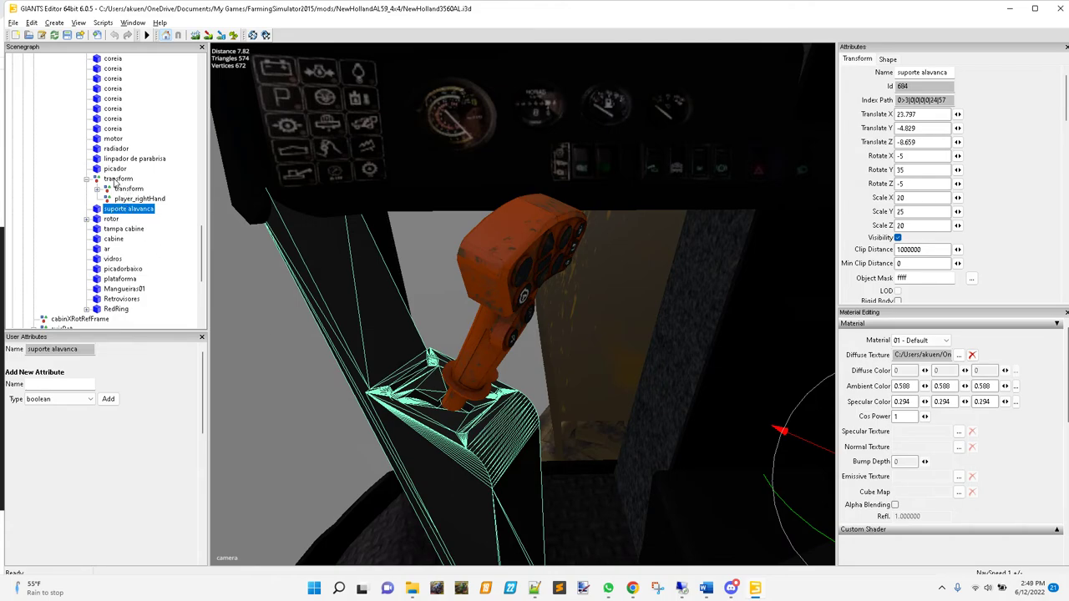
# - Try raising the control lever's transform group slightly in the cab, and undo the move
pyautogui.click(117, 179)
pyautogui.moveTo(443, 498); pyautogui.dragTo(435, 410)
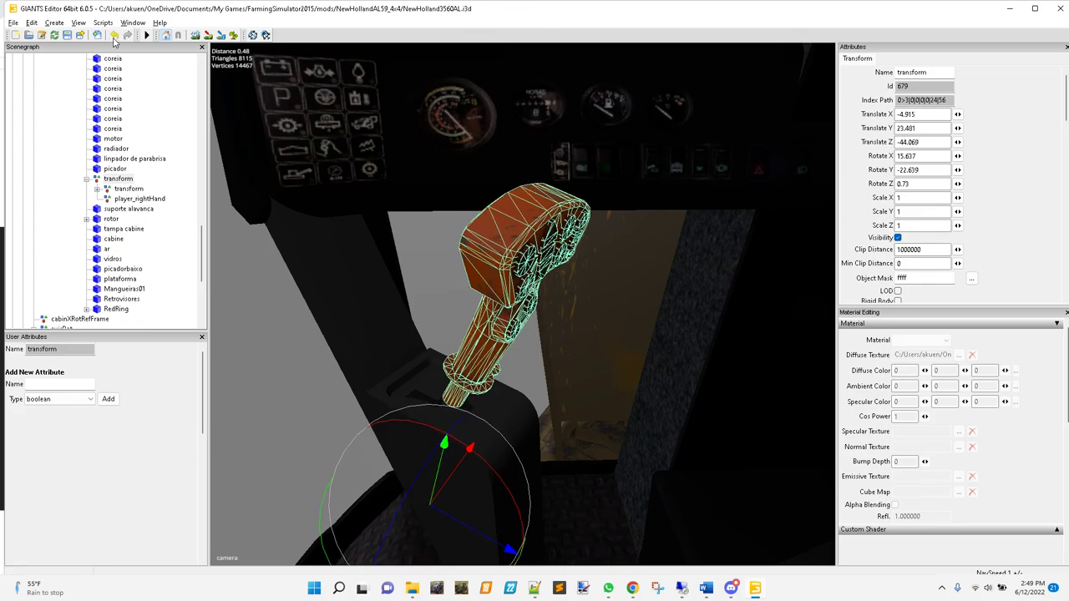
pyautogui.click(115, 36)
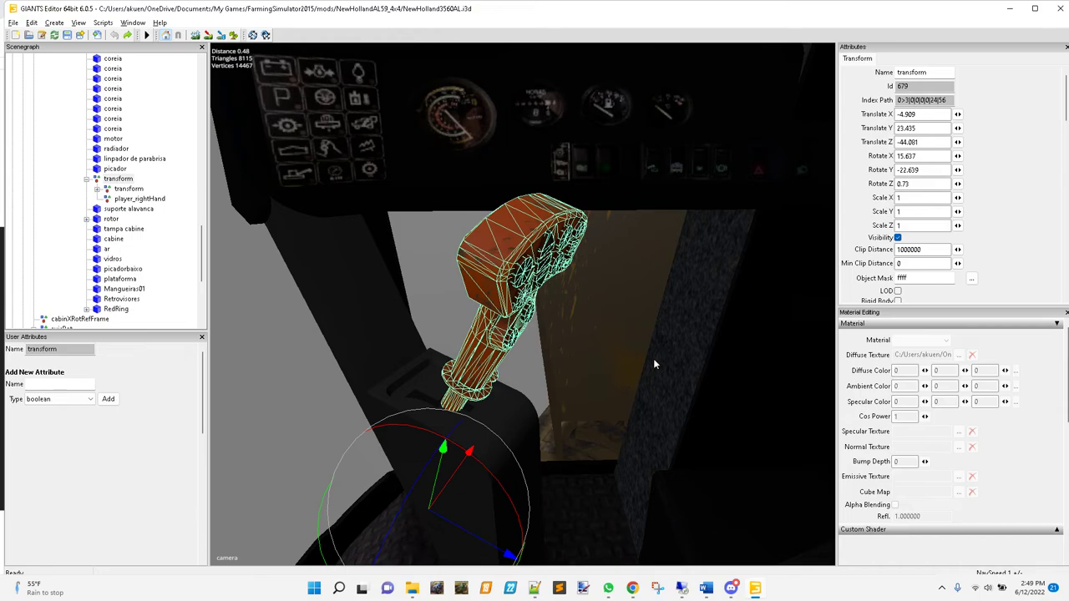
# - Examine the lever's placement in the cab and compare it with the New Holland AL 59 interior photo in Chrome
pyautogui.scroll(-3, 653, 364)
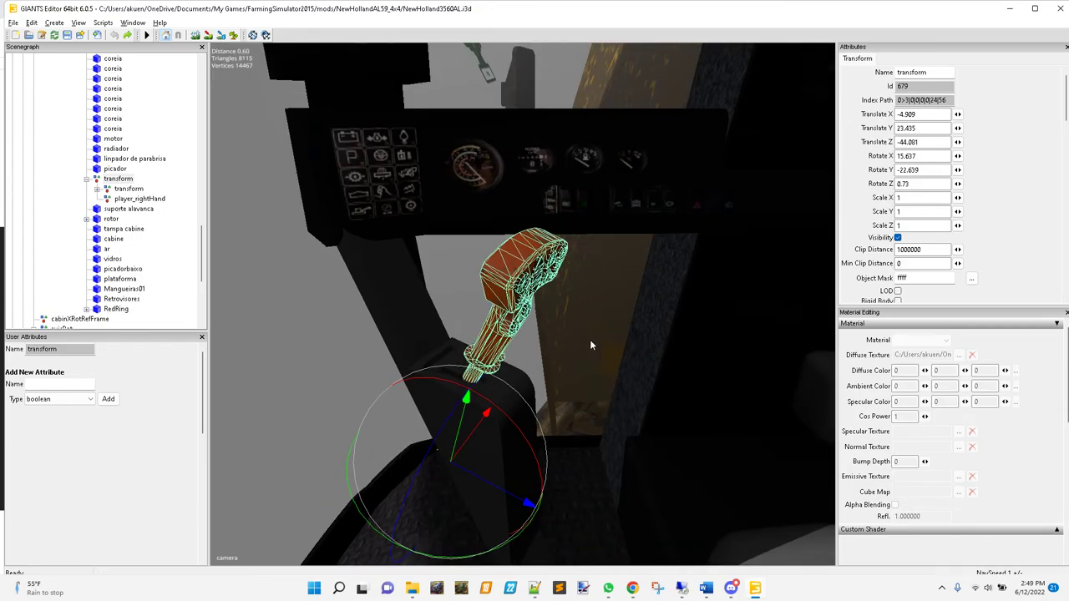
pyautogui.keyDown('alt'); pyautogui.moveTo(590, 340); pyautogui.dragTo(487, 341); pyautogui.keyUp('alt')
pyautogui.scroll(-2, 488, 341)
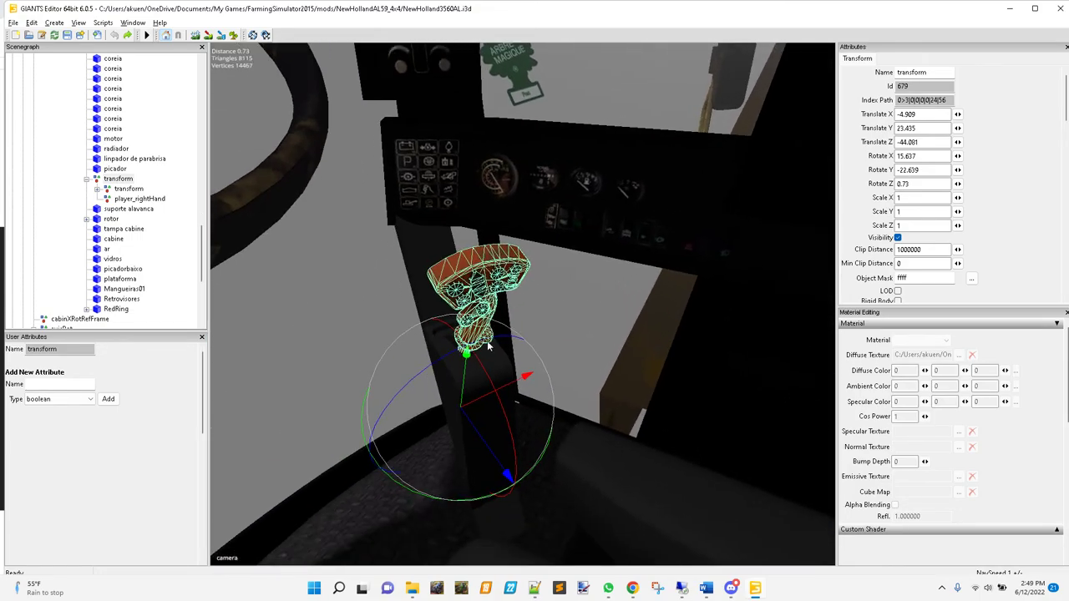
pyautogui.moveTo(489, 345)
pyautogui.mouseDown(button='middle')
pyautogui.moveTo(525, 368)
pyautogui.moveTo(493, 359)
pyautogui.mouseUp(button='middle')
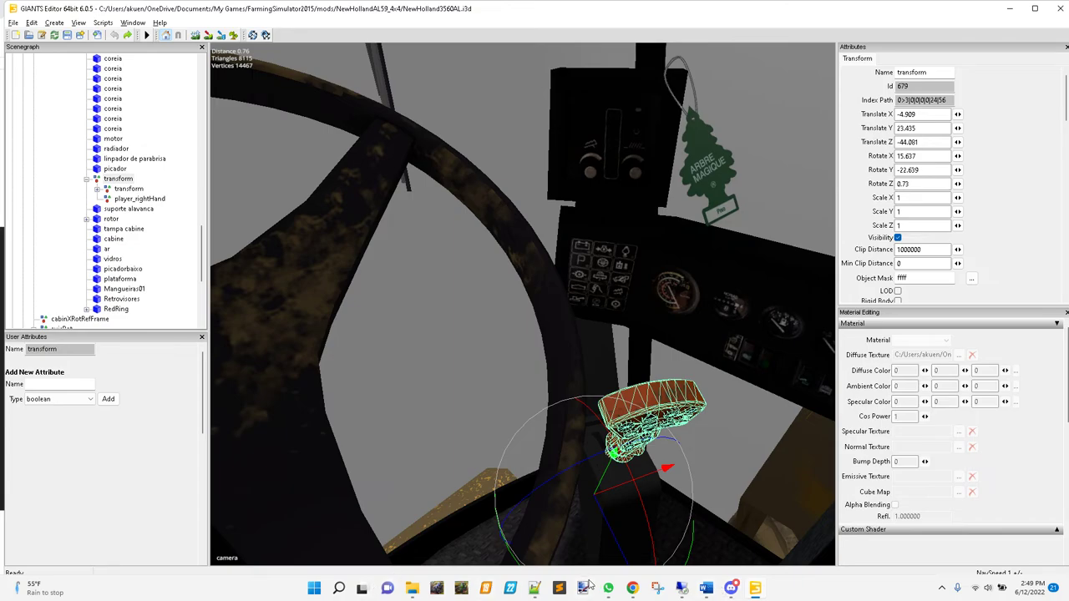
pyautogui.moveTo(635, 590)
pyautogui.click(881, 539)
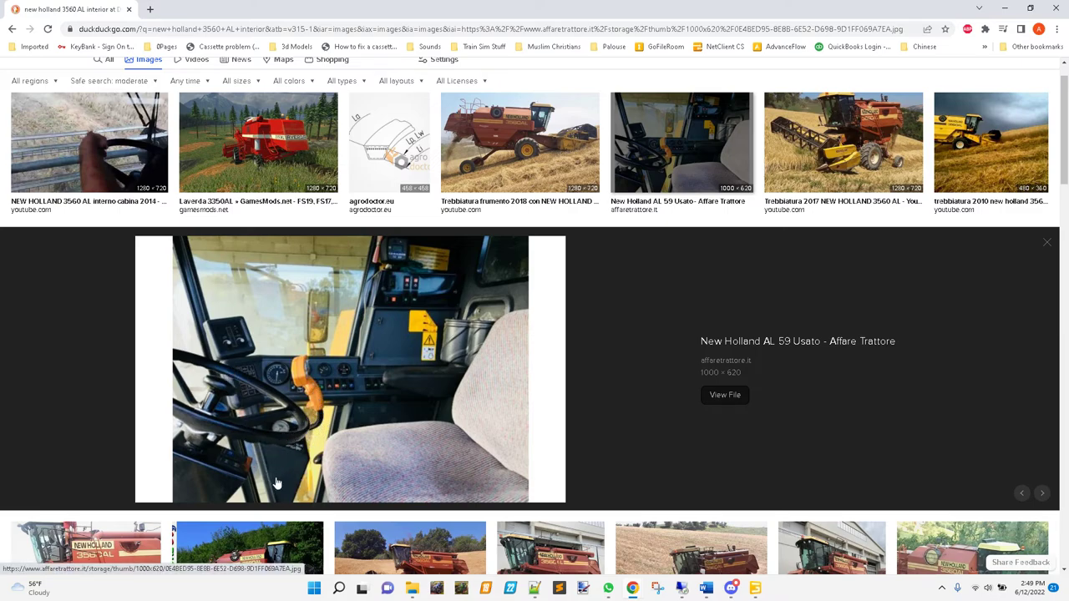
pyautogui.click(1006, 10)
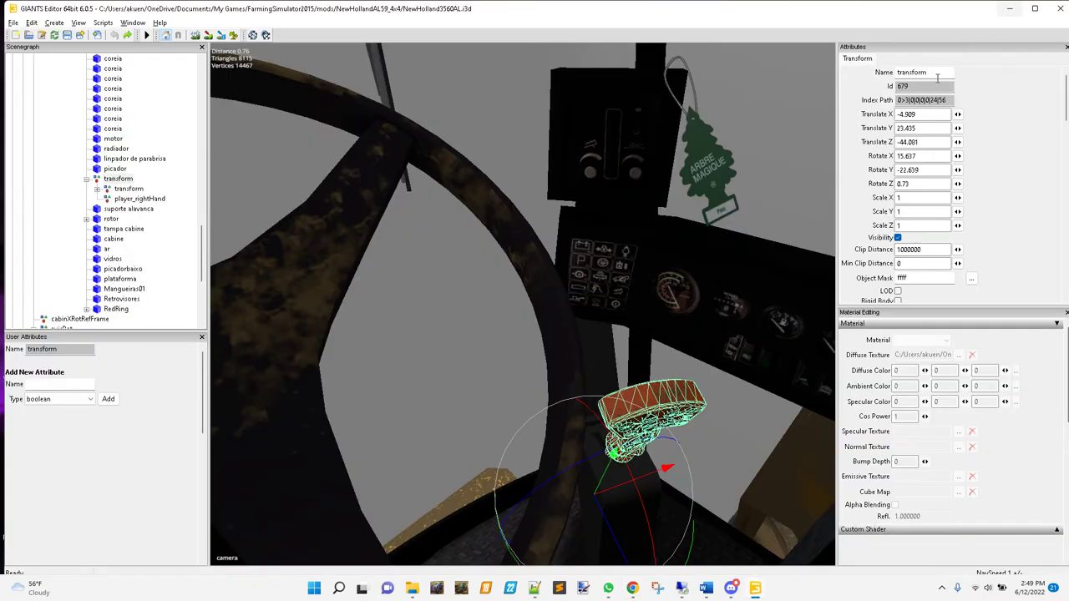
# - Select the suporte alavanca mesh and examine the lever support from inside and outside the cab
pyautogui.keyDown('alt'); pyautogui.moveTo(580, 428); pyautogui.dragTo(686, 387); pyautogui.keyUp('alt')
pyautogui.scroll(3, 630, 402)
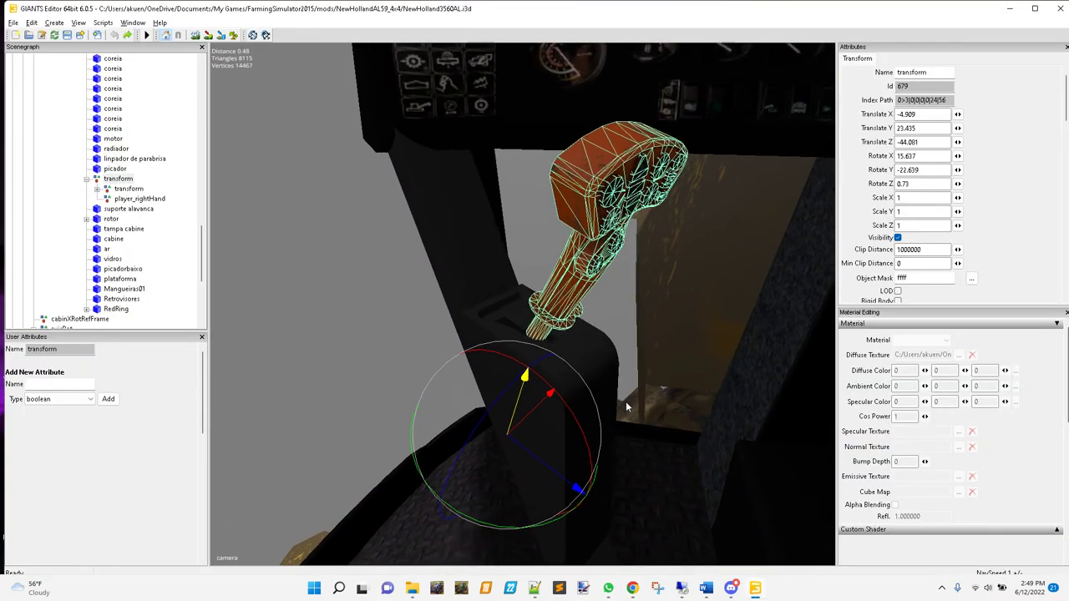
pyautogui.click(122, 209)
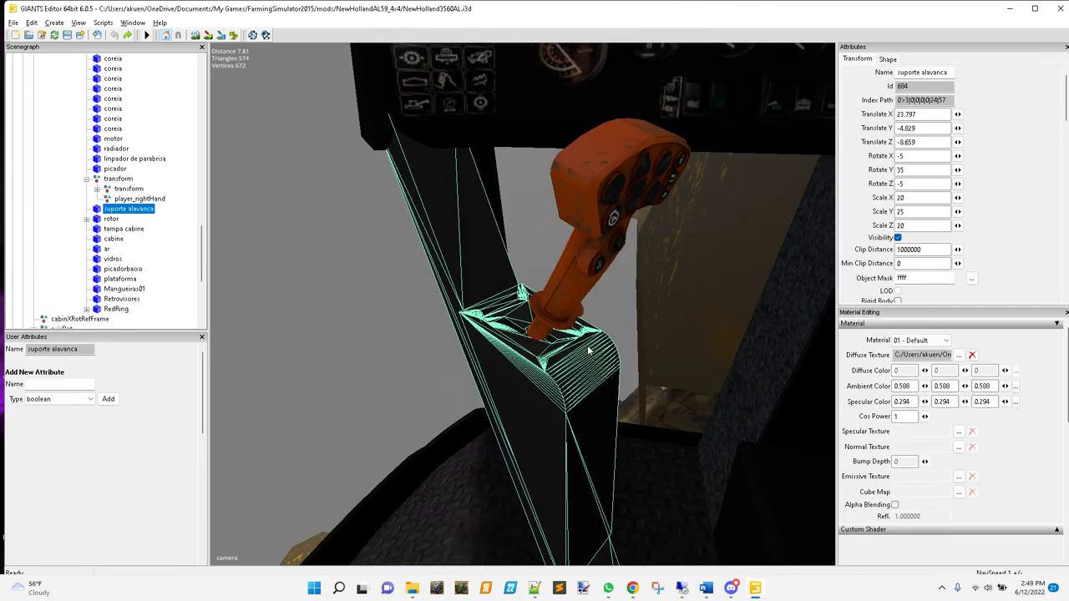
pyautogui.moveTo(691, 370)
pyautogui.keyDown('alt'); pyautogui.mouseDown(button='right')
pyautogui.moveTo(632, 380)
pyautogui.moveTo(685, 386)
pyautogui.mouseUp(button='right'); pyautogui.keyUp('alt')
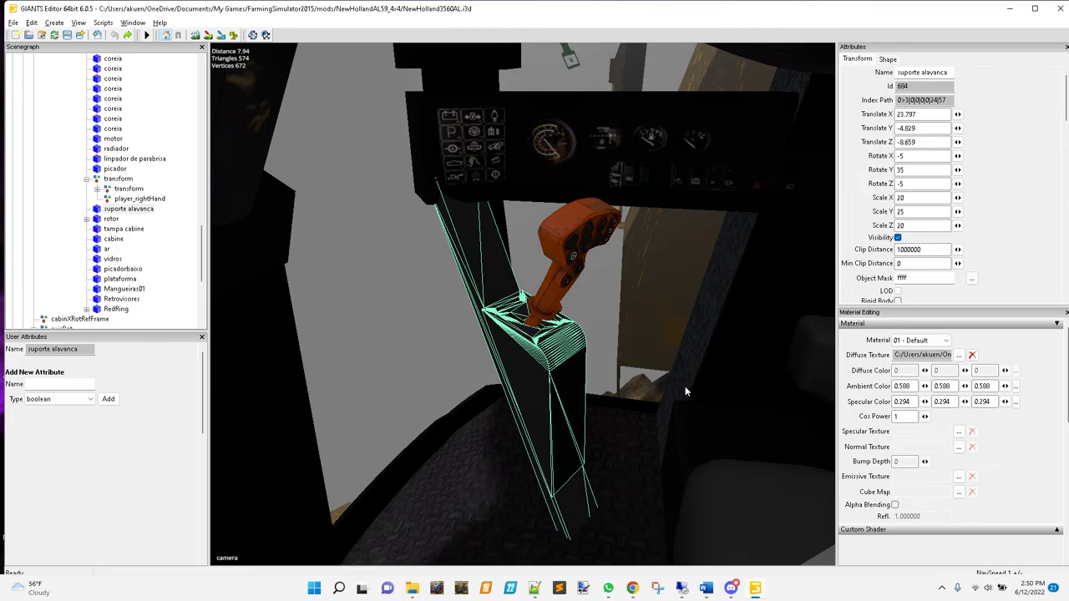
pyautogui.moveTo(685, 386); pyautogui.dragTo(597, 462, button='middle')
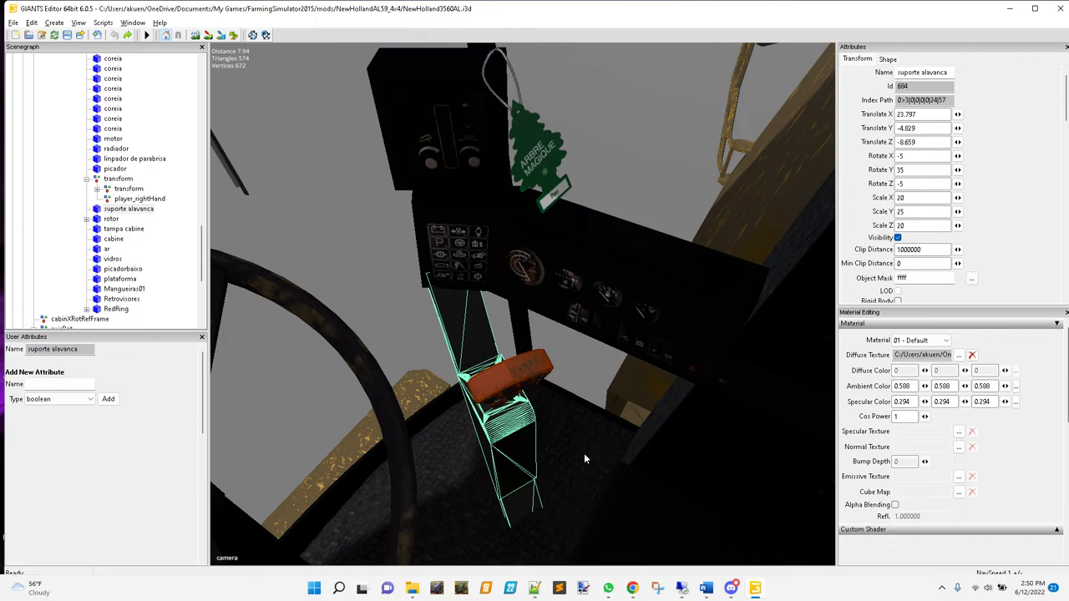
pyautogui.moveTo(584, 453); pyautogui.dragTo(580, 436, button='middle')
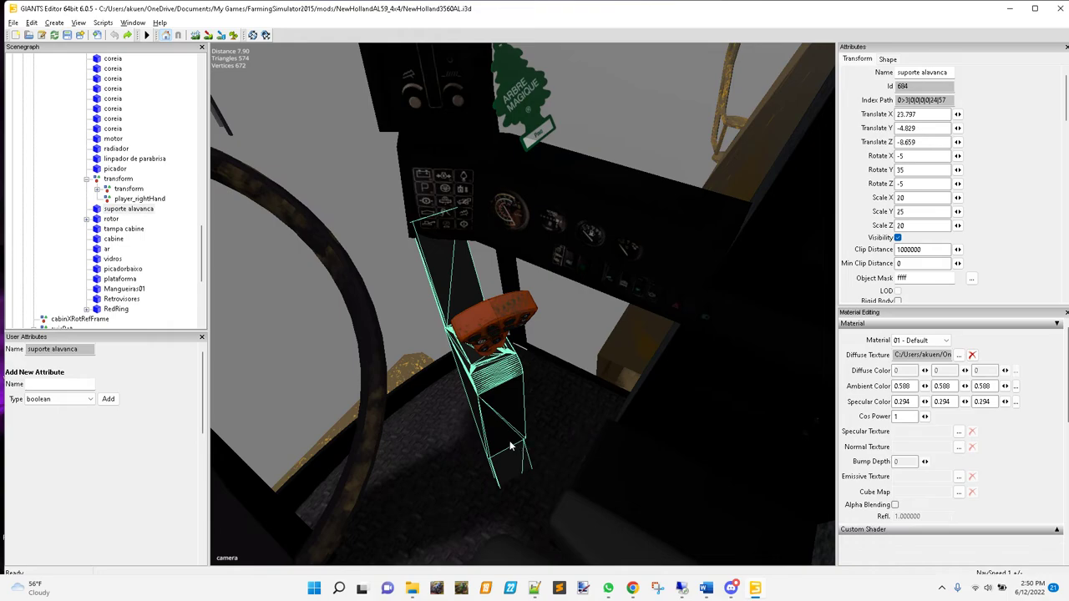
pyautogui.moveTo(509, 440); pyautogui.dragTo(522, 402, button='middle')
pyautogui.keyDown('alt'); pyautogui.moveTo(490, 466); pyautogui.dragTo(673, 444); pyautogui.keyUp('alt')
pyautogui.keyDown('alt'); pyautogui.moveTo(673, 445); pyautogui.dragTo(452, 556, button='right'); pyautogui.keyUp('alt')
pyautogui.moveTo(453, 556); pyautogui.dragTo(579, 398, button='middle')
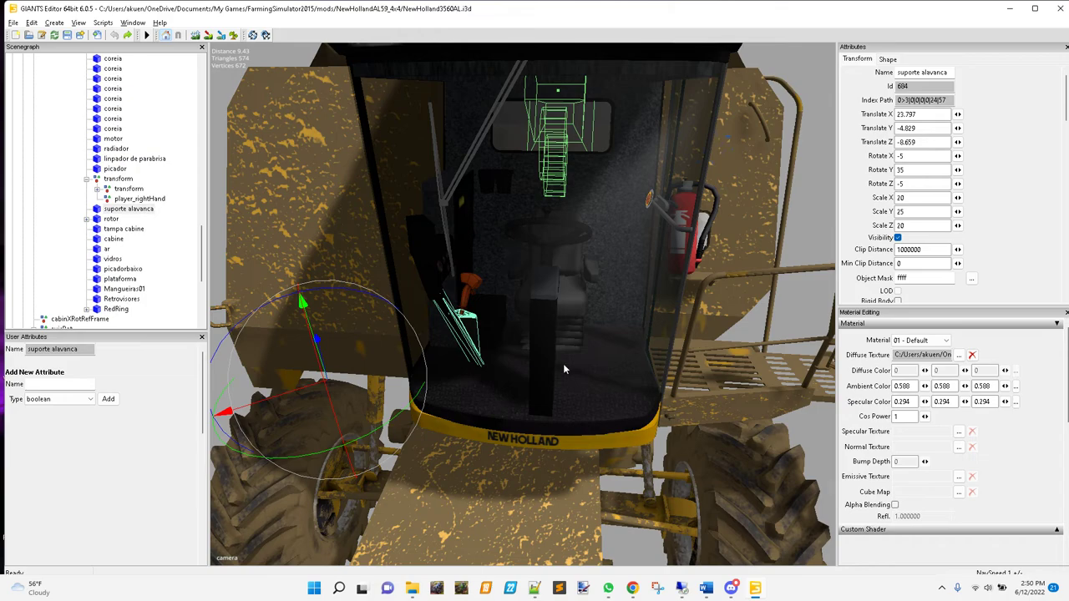
pyautogui.moveTo(559, 414); pyautogui.dragTo(585, 370, button='middle')
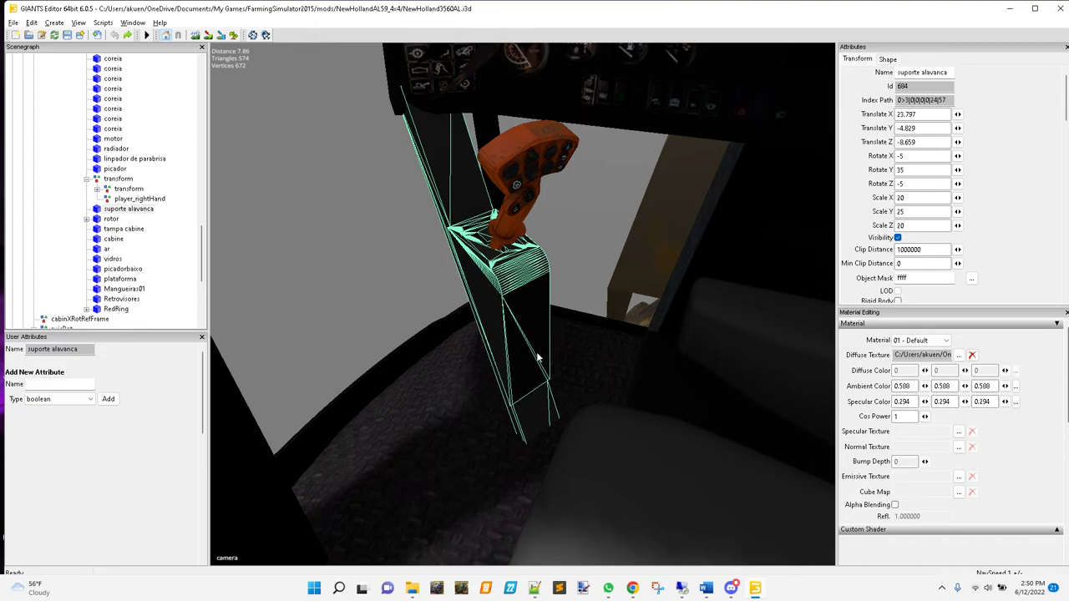
# - Move the suporte alavanca mesh away from the lever and lower it to about X 22.528, Y -5.471, Z -7.734
pyautogui.moveTo(532, 355); pyautogui.dragTo(607, 403, button='middle')
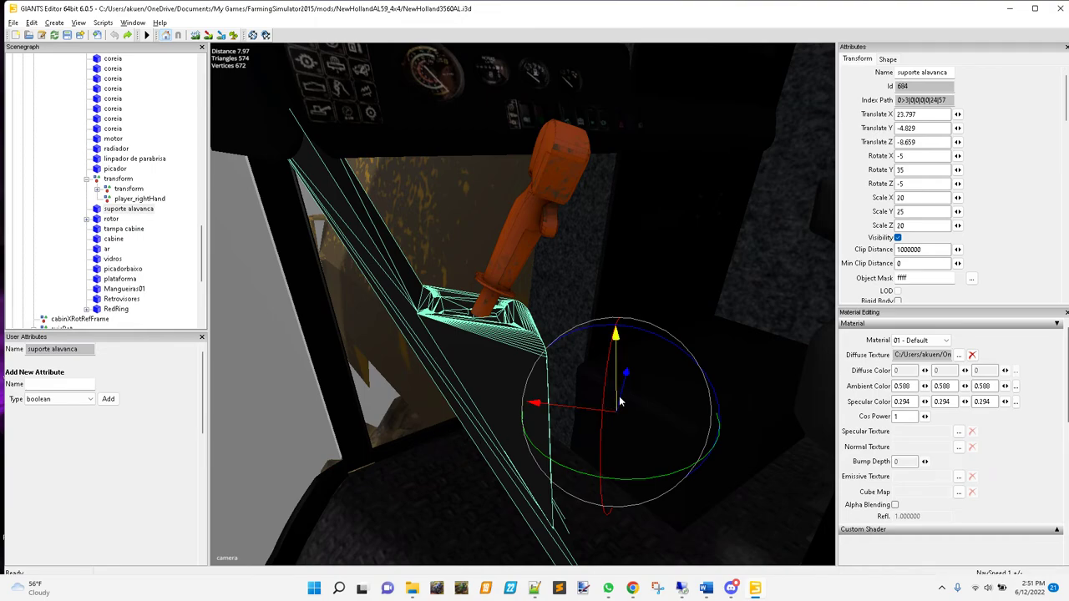
pyautogui.moveTo(538, 409); pyautogui.dragTo(625, 404)
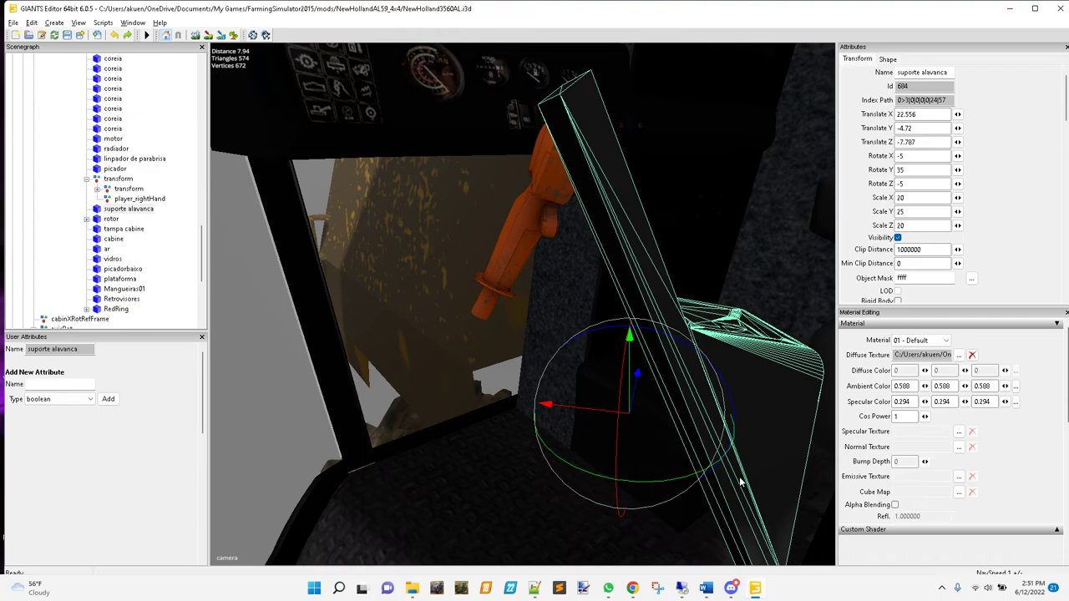
pyautogui.moveTo(749, 477); pyautogui.dragTo(568, 448, button='middle')
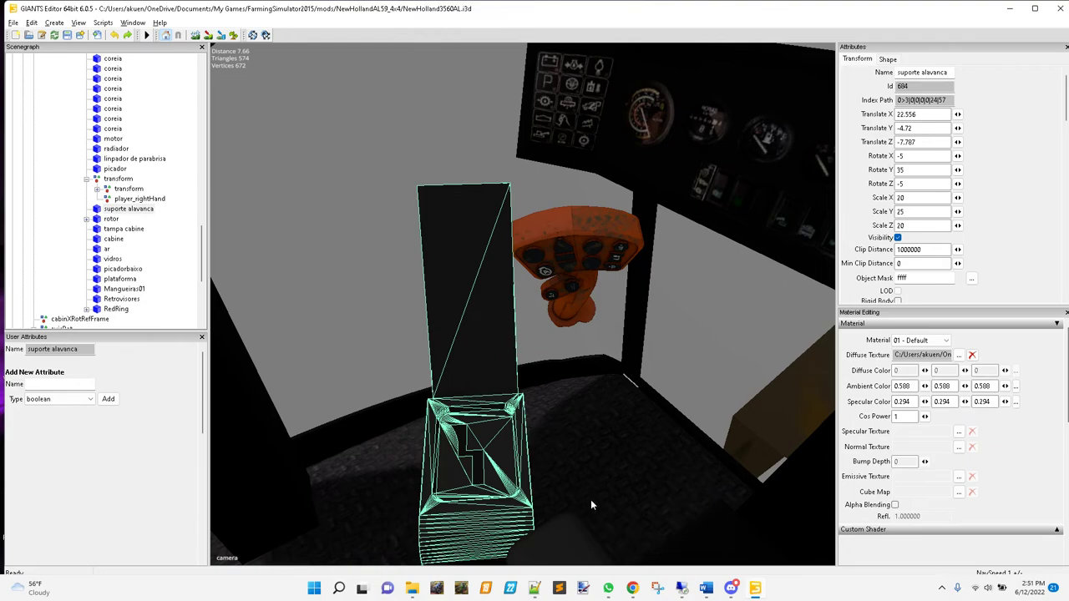
pyautogui.moveTo(591, 503)
pyautogui.mouseDown(button='middle')
pyautogui.moveTo(669, 491)
pyautogui.moveTo(663, 506)
pyautogui.moveTo(644, 493)
pyautogui.moveTo(603, 514)
pyautogui.mouseUp(button='middle')
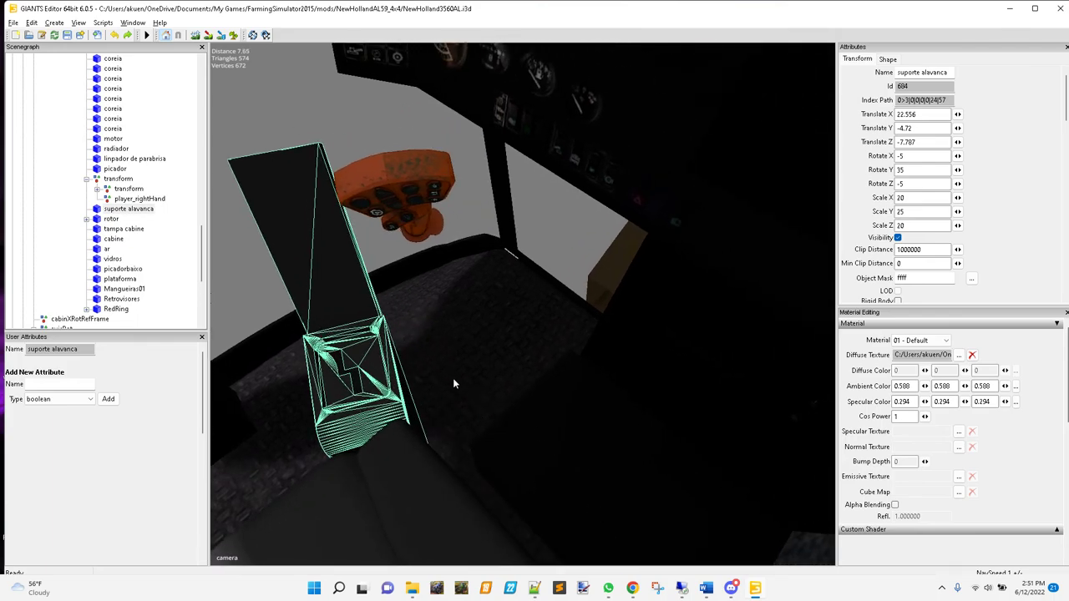
pyautogui.moveTo(526, 408); pyautogui.dragTo(526, 345, button='middle')
pyautogui.moveTo(466, 217); pyautogui.dragTo(583, 333, button='middle')
pyautogui.moveTo(746, 172); pyautogui.dragTo(768, 226)
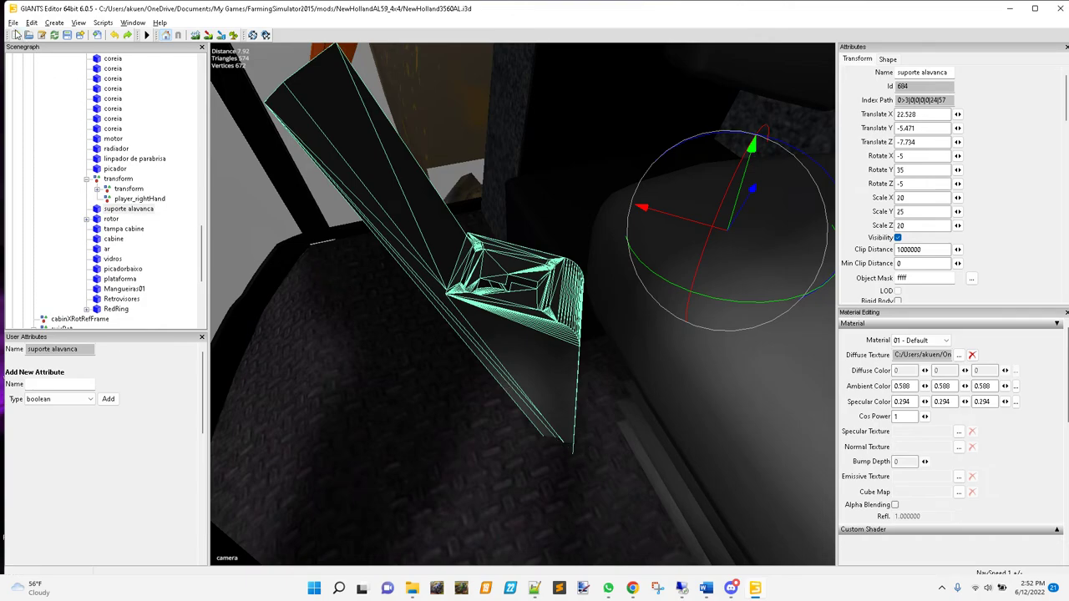
# - Export the selected lever support with files as Wavefront OBJ, replacing console.obj in the shared folder
pyautogui.click(12, 23)
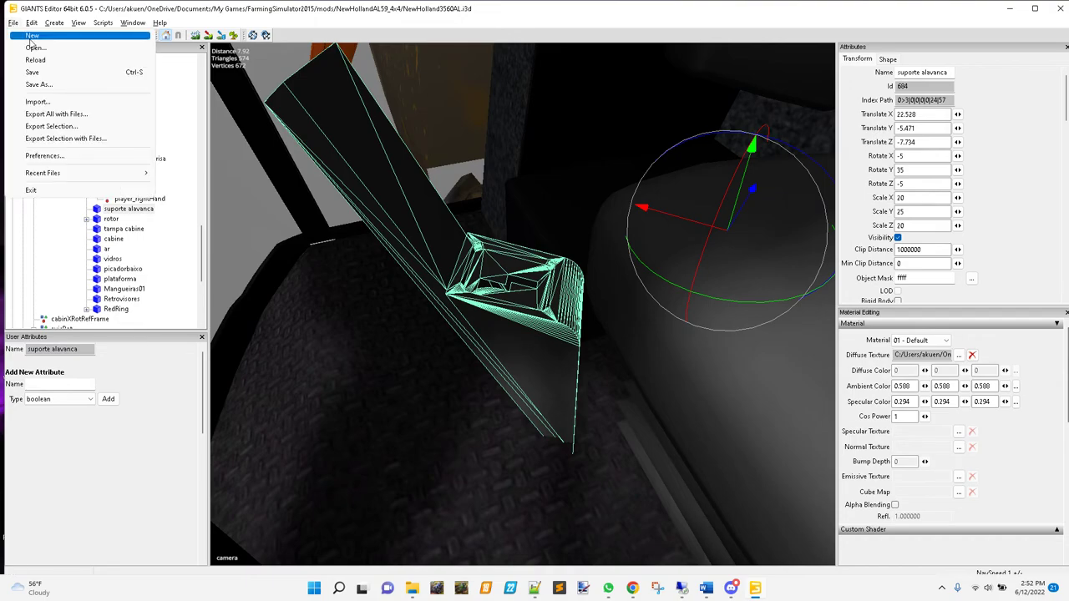
pyautogui.click(84, 139)
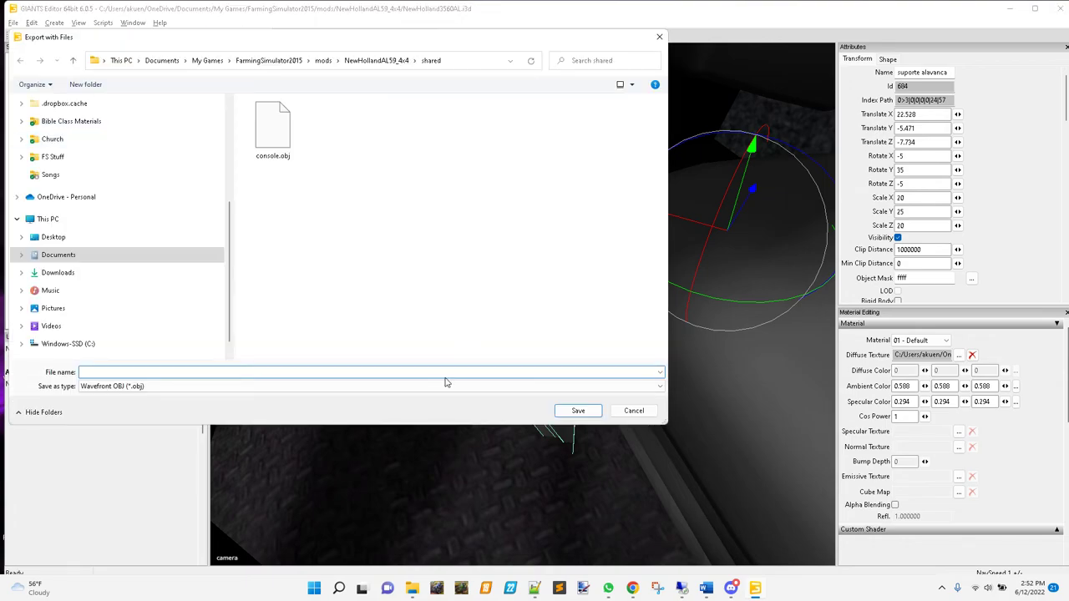
pyautogui.click(661, 388)
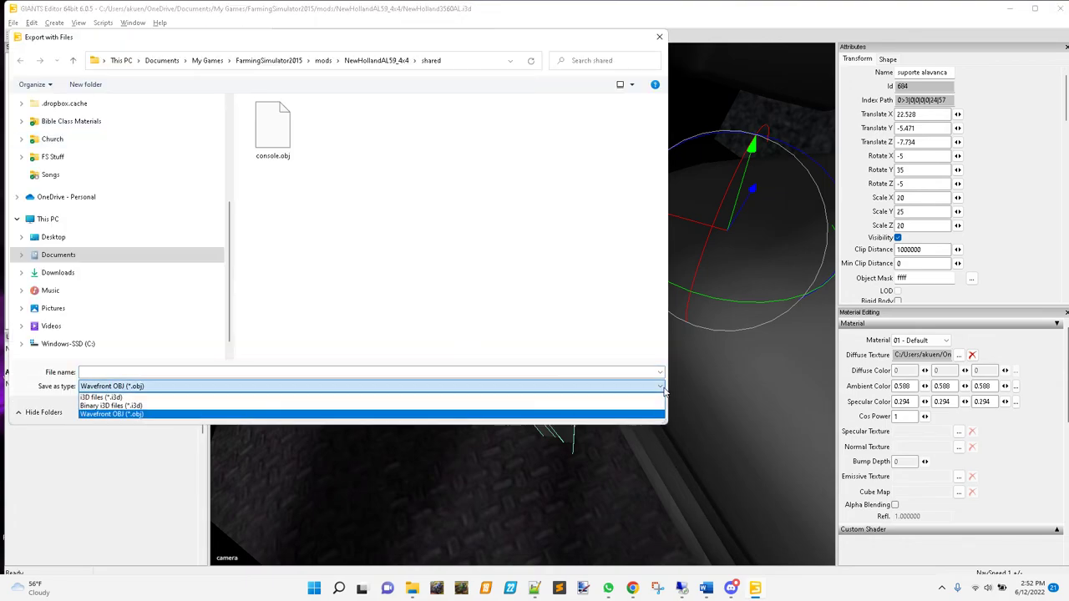
pyautogui.click(111, 415)
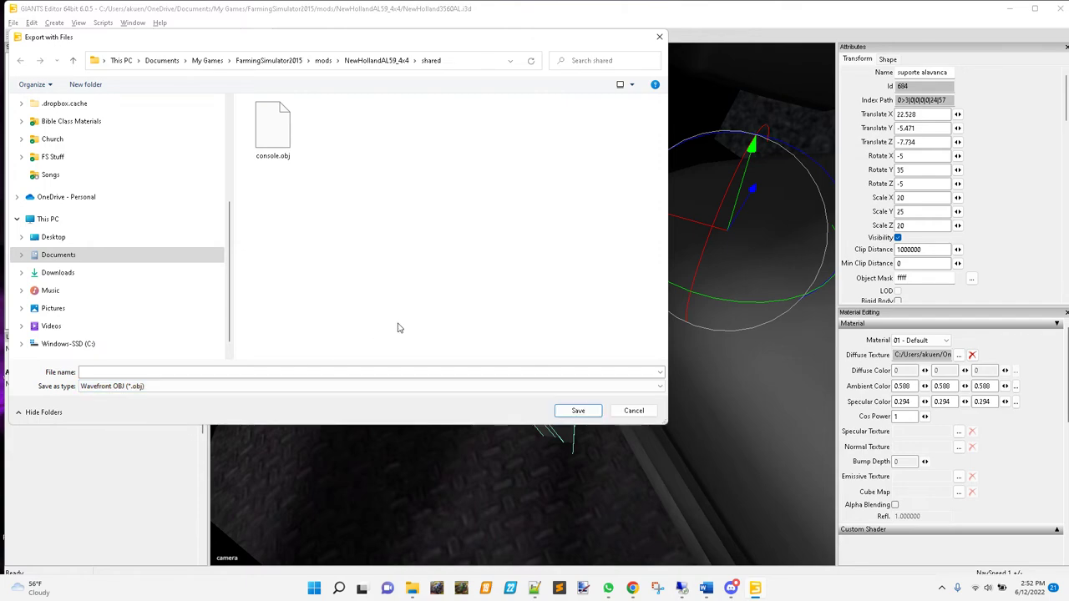
pyautogui.click(292, 136)
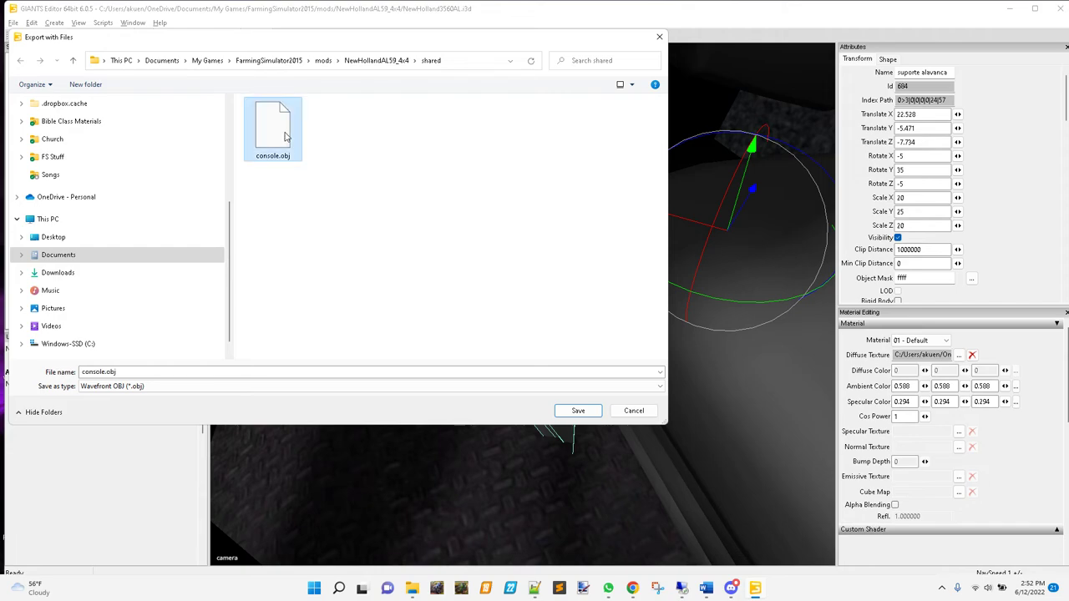
pyautogui.click(576, 412)
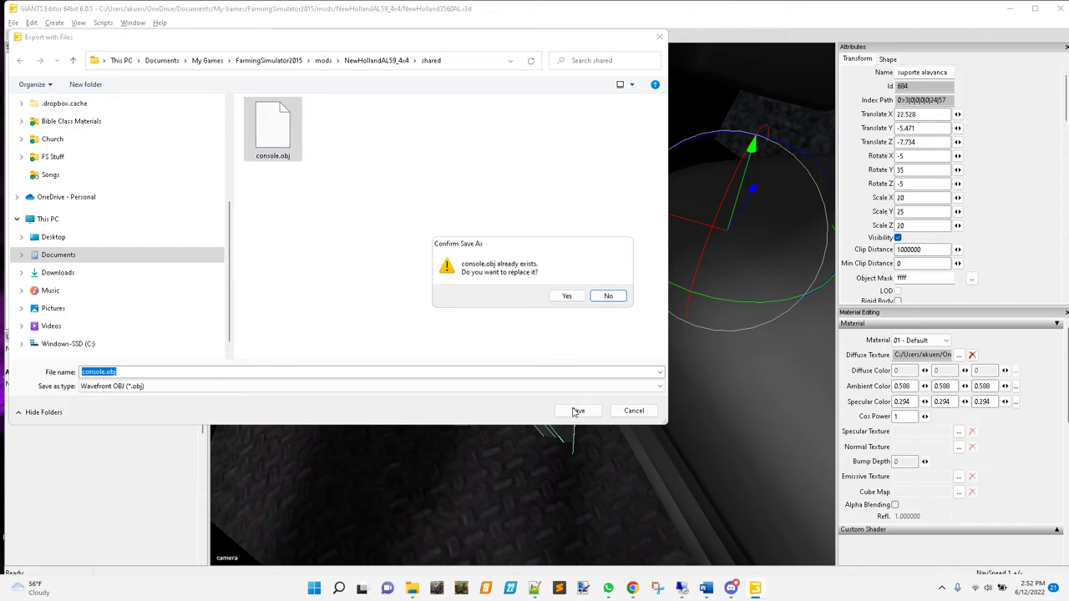
pyautogui.click(566, 296)
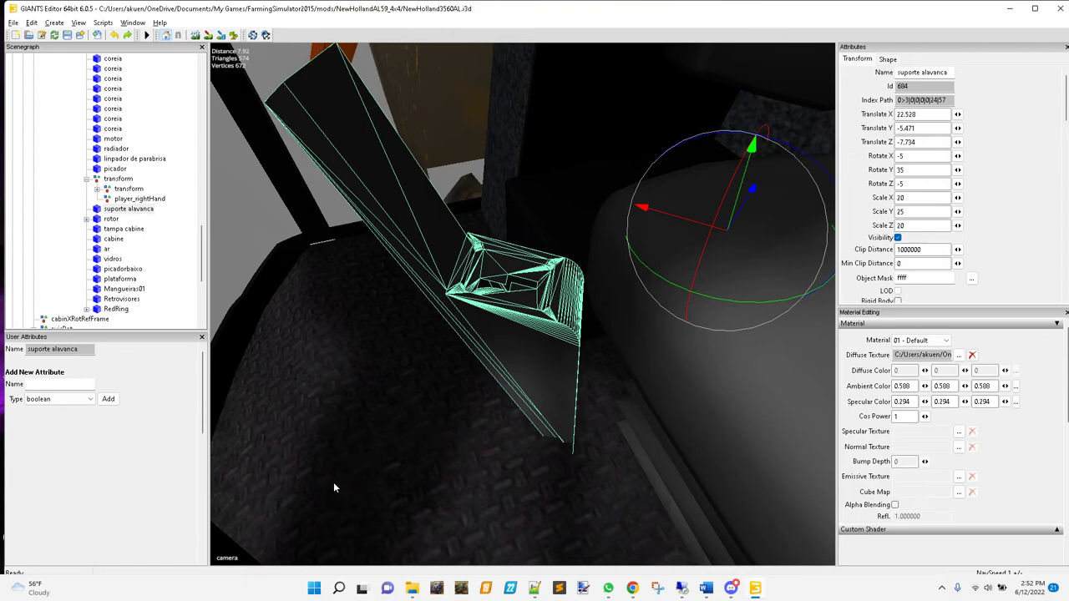
# - Search the computer for blender and launch Blender
pyautogui.click(314, 588)
pyautogui.click(411, 194)
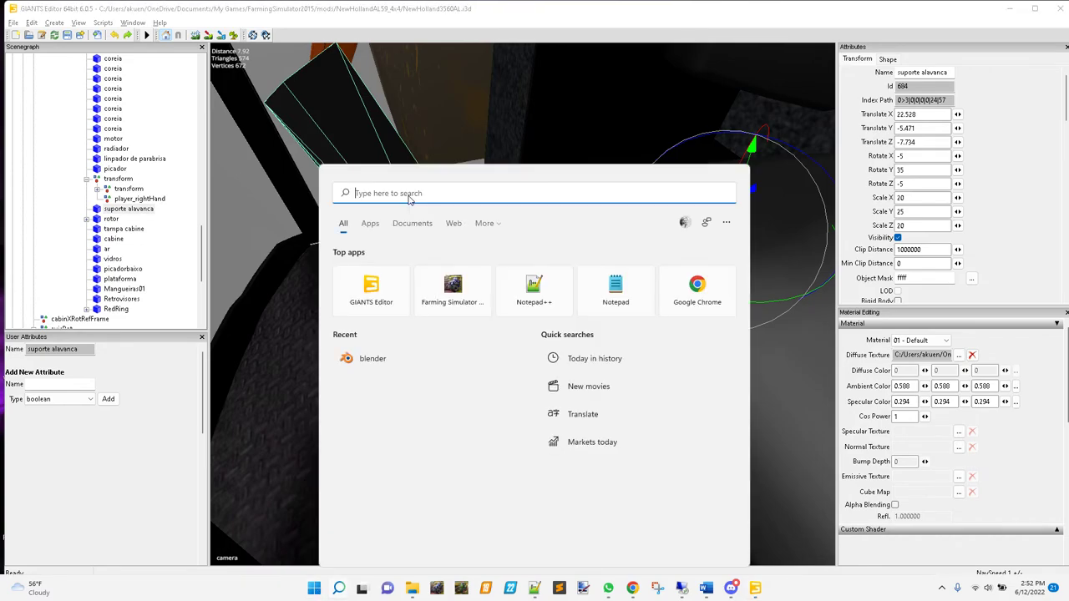
pyautogui.write('blender')
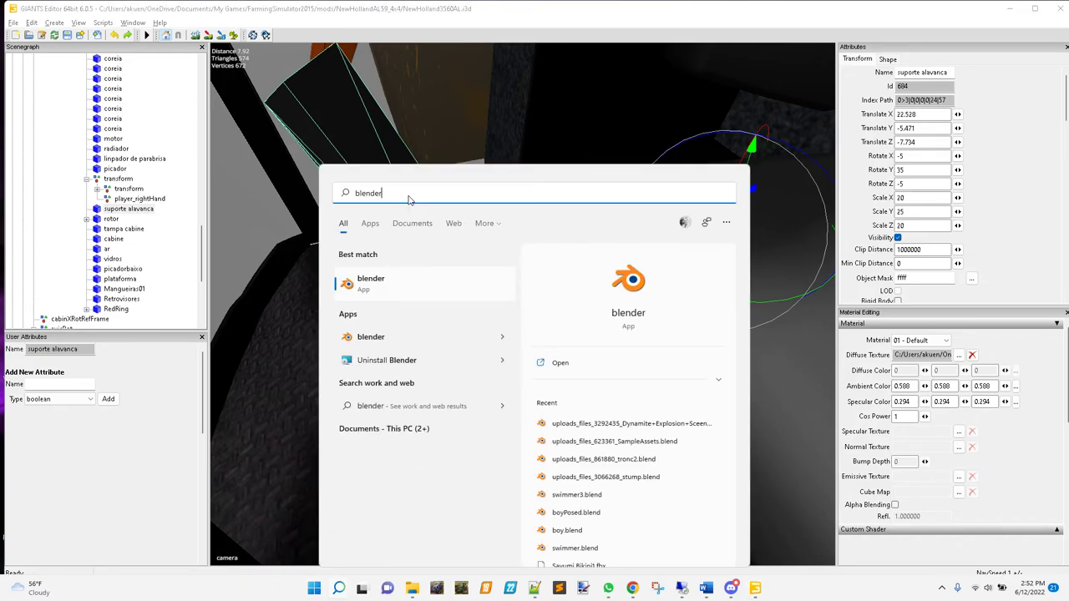
pyautogui.click(368, 286)
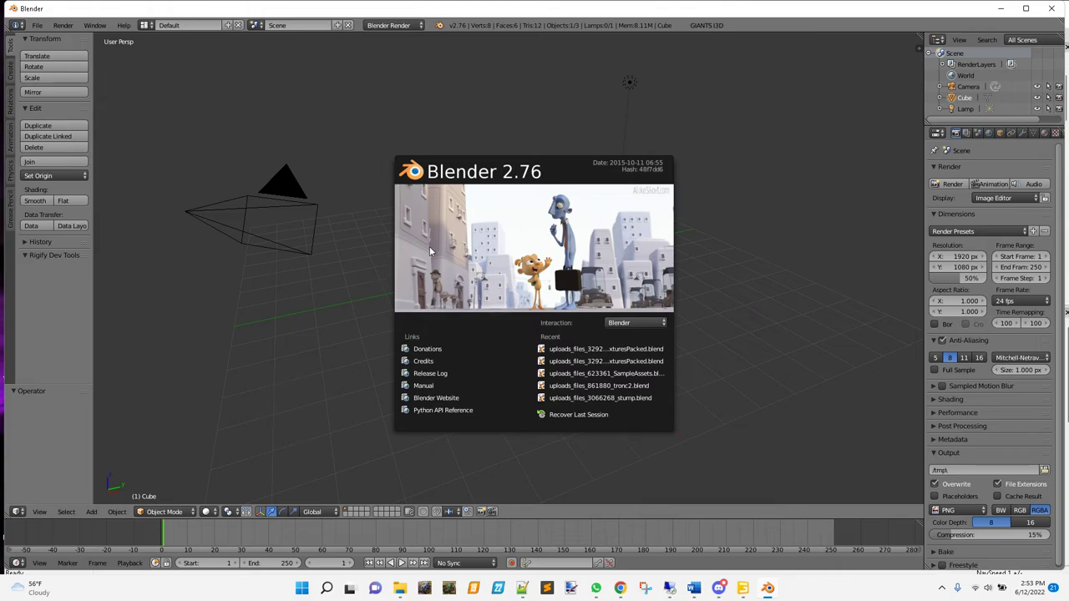
# - Dismiss the splash screen and delete the default cube from the scene
pyautogui.click(314, 379)
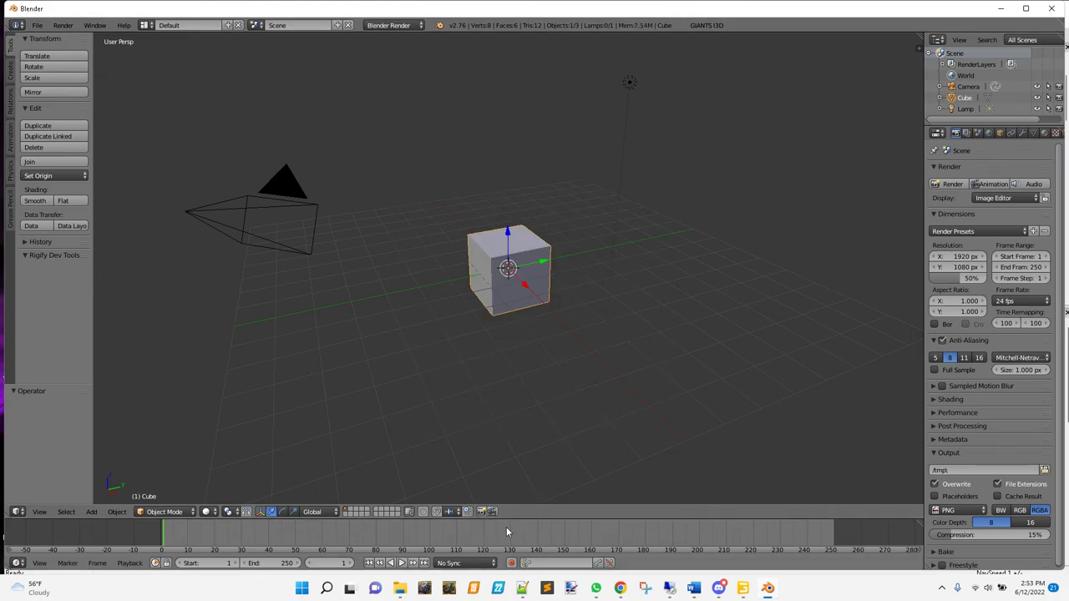
pyautogui.press('x')
pyautogui.click(496, 273)
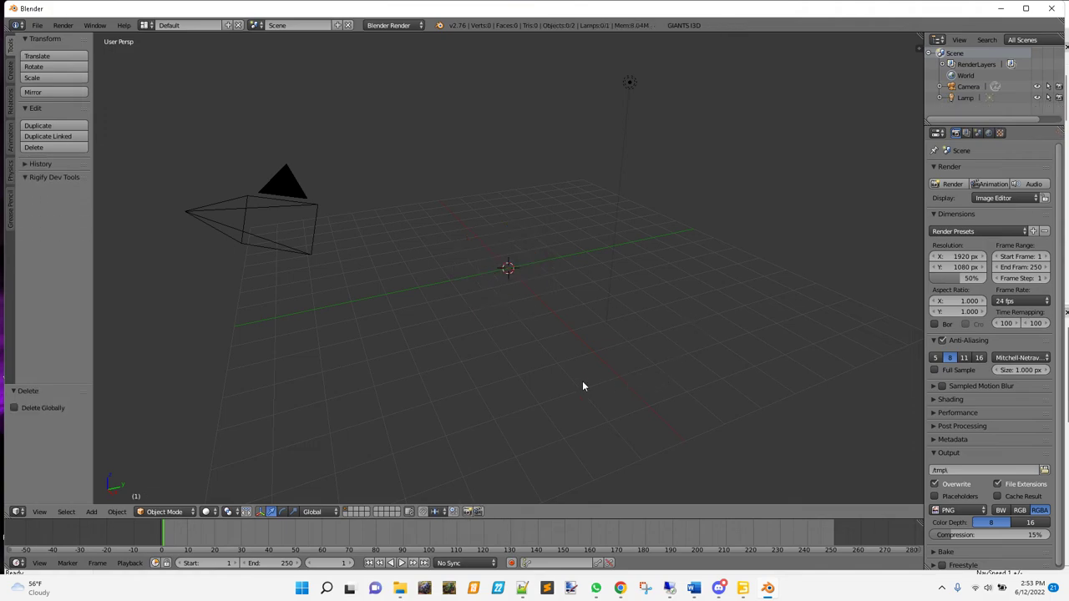
# - Import console.obj as Wavefront OBJ from the shared folder of the NewHollandAL59_4x4 mod in FarmingSimulator2015
pyautogui.moveTo(593, 292); pyautogui.dragTo(601, 297, button='middle')
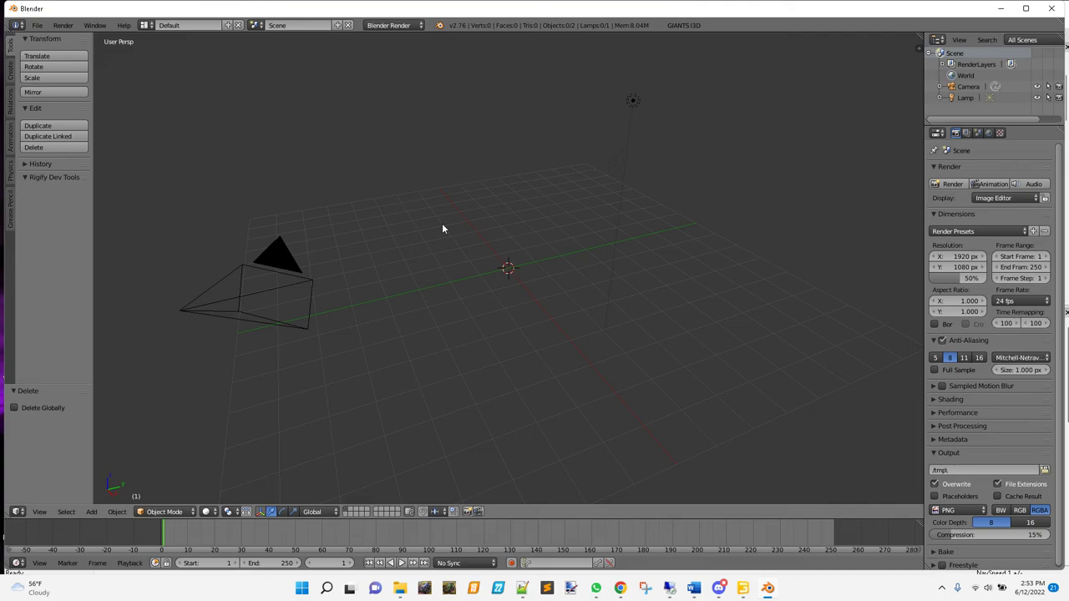
pyautogui.click(38, 26)
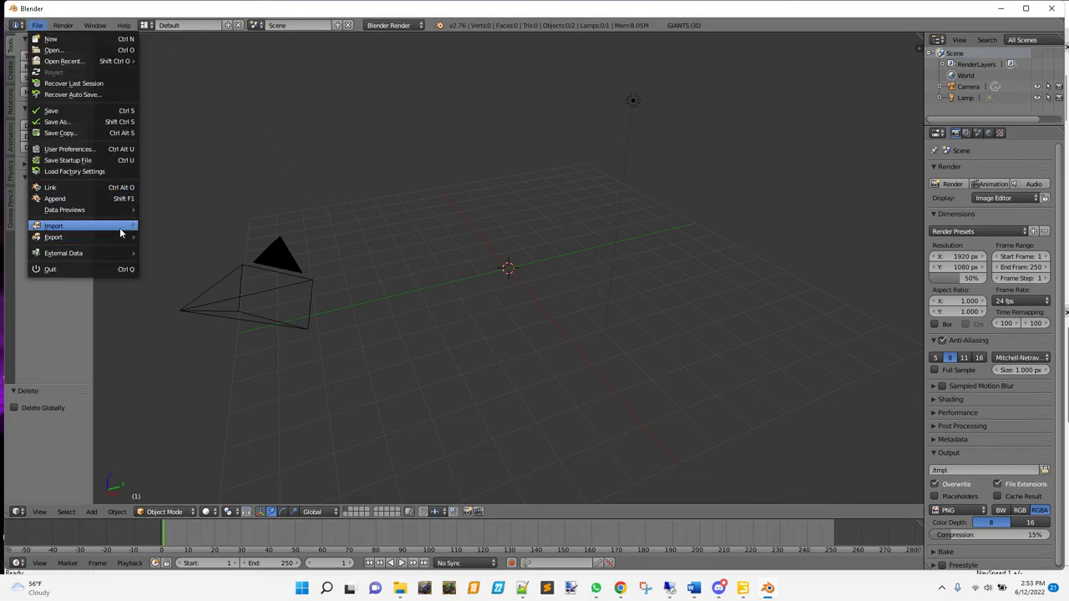
pyautogui.moveTo(120, 233)
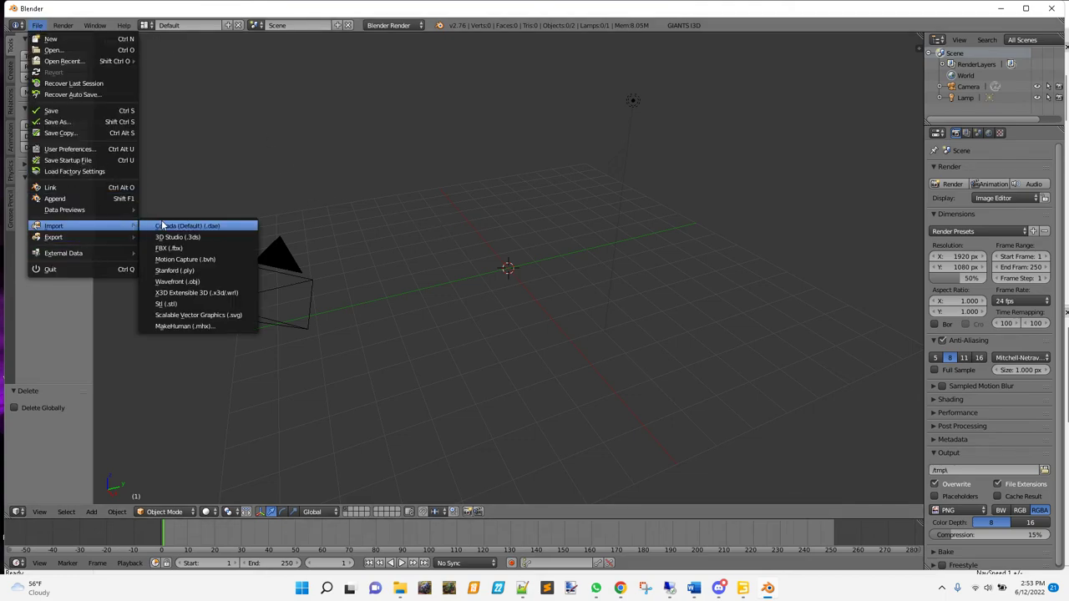
pyautogui.click(203, 285)
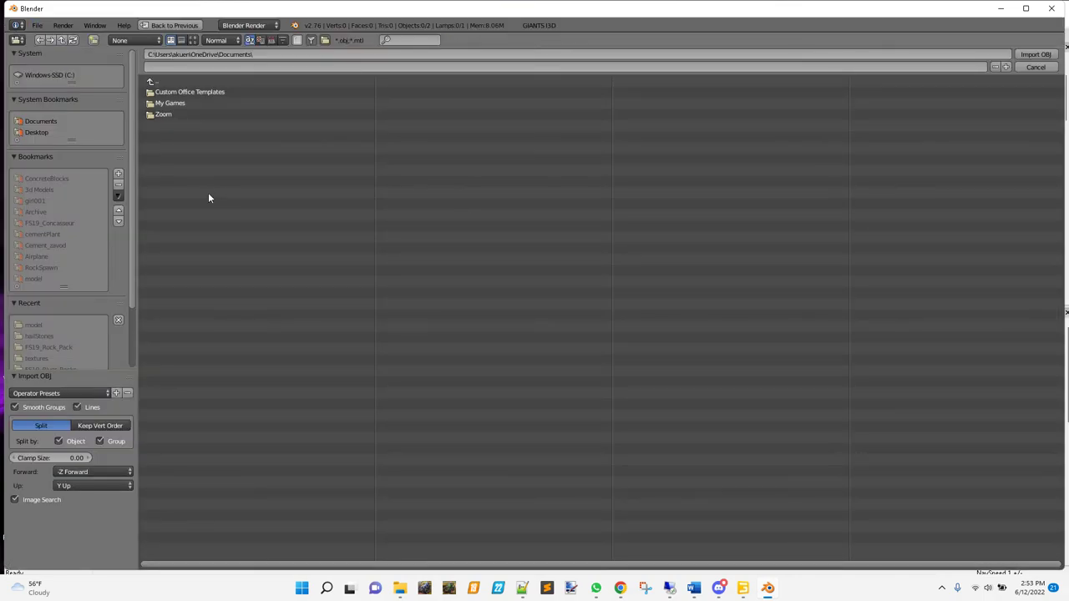
pyautogui.doubleClick(165, 106)
pyautogui.doubleClick(200, 94)
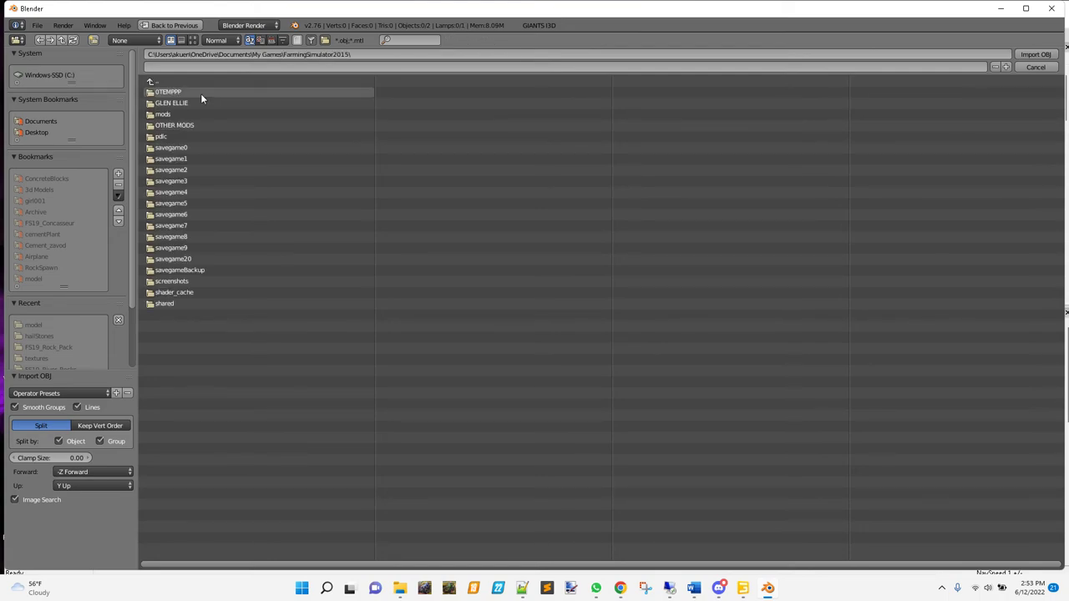
pyautogui.doubleClick(160, 113)
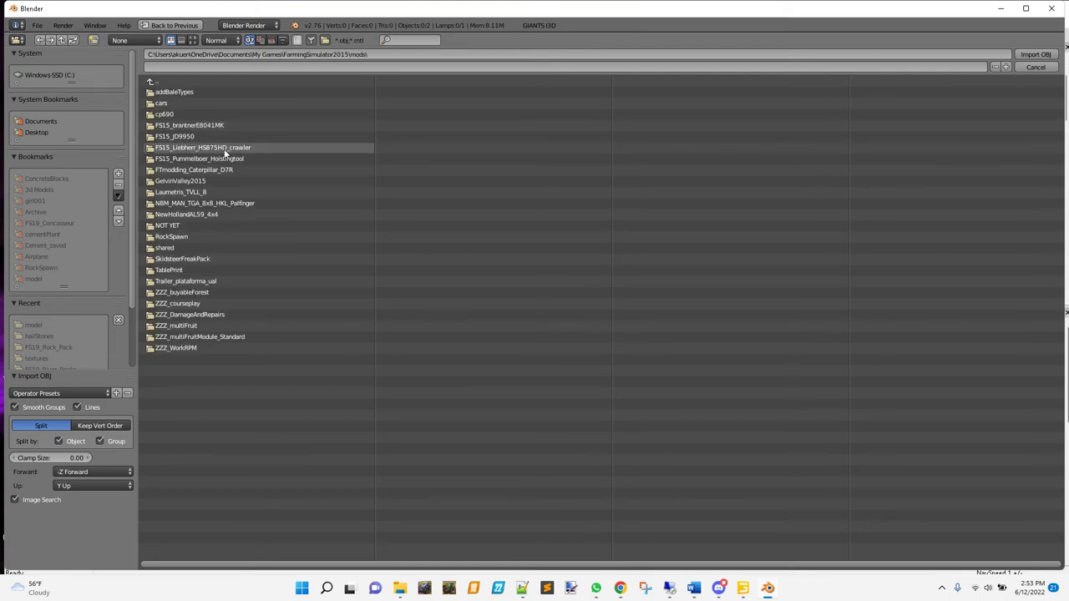
pyautogui.doubleClick(188, 215)
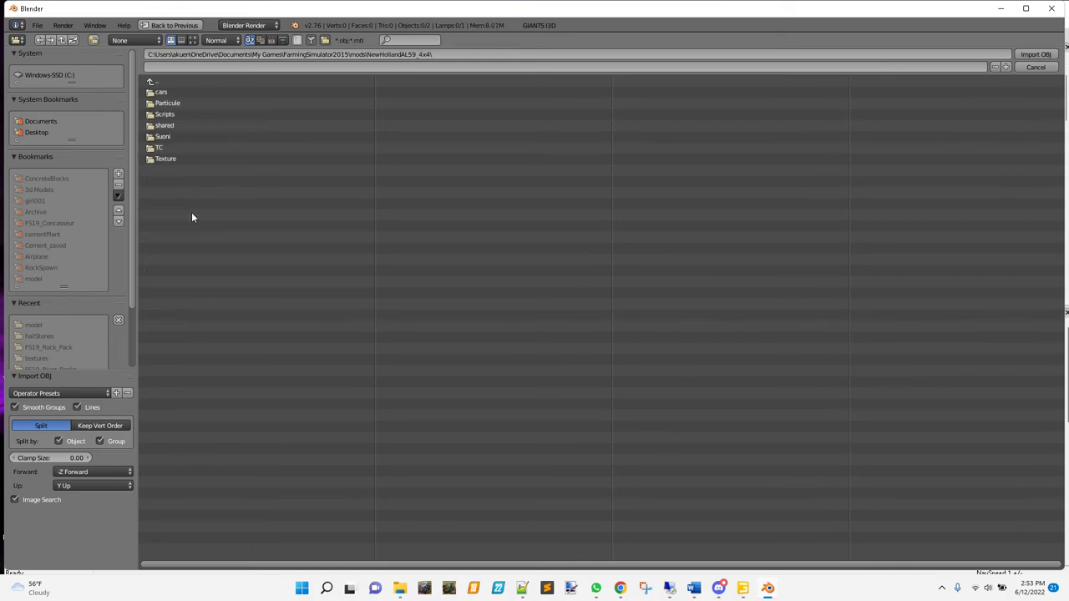
pyautogui.doubleClick(162, 125)
pyautogui.click(172, 94)
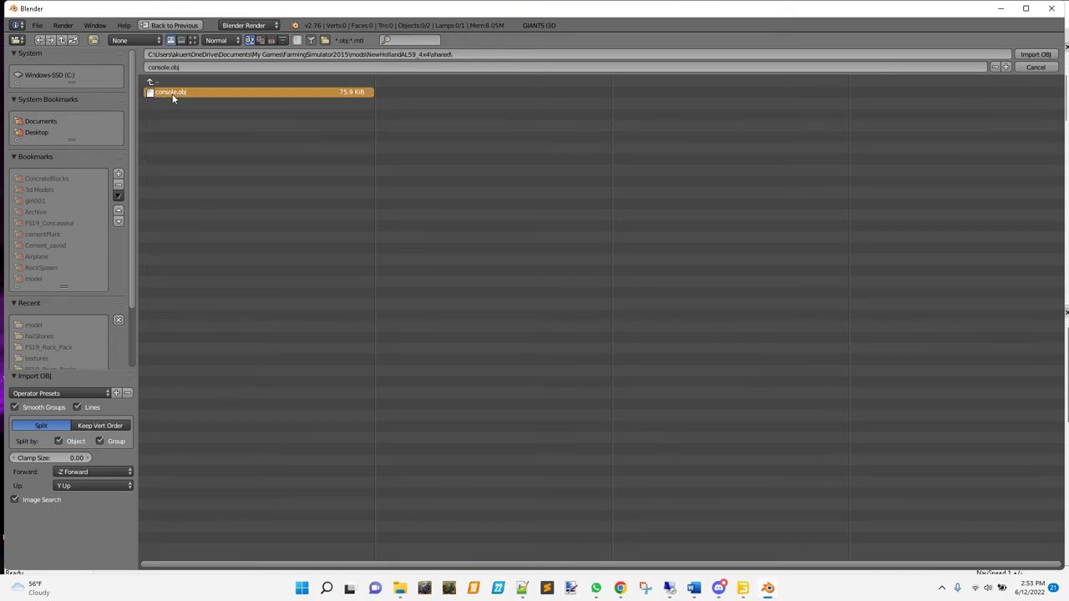
pyautogui.click(1036, 54)
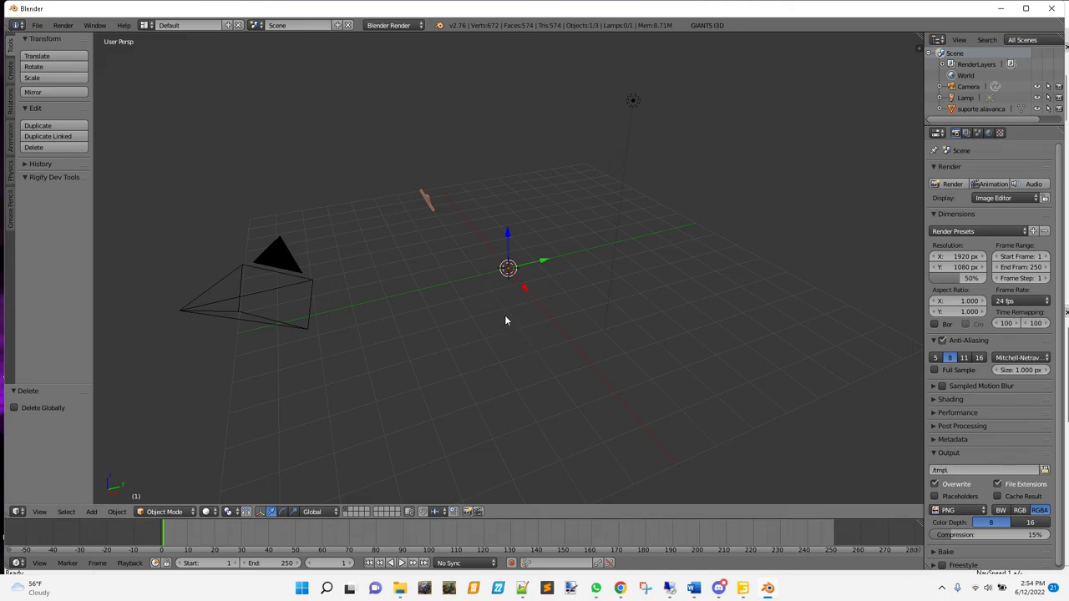
# - Delete the imported lever support and import console.obj again from the shared folder
pyautogui.click(429, 289)
pyautogui.press('Delete')
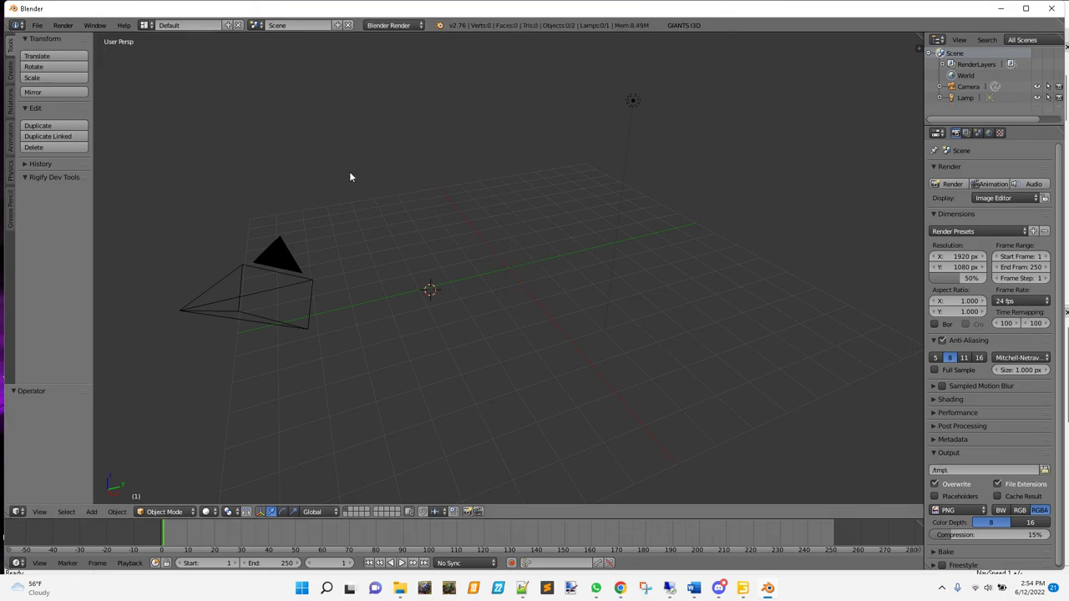
pyautogui.click(508, 268)
pyautogui.click(38, 25)
pyautogui.moveTo(59, 30)
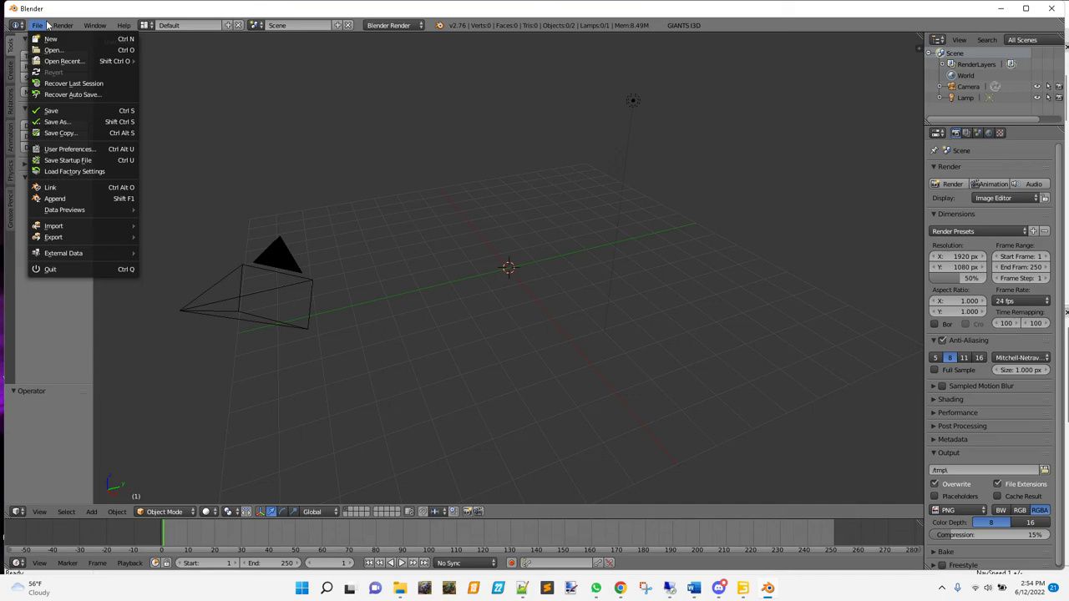
pyautogui.click(47, 25)
pyautogui.click(35, 28)
pyautogui.moveTo(126, 227)
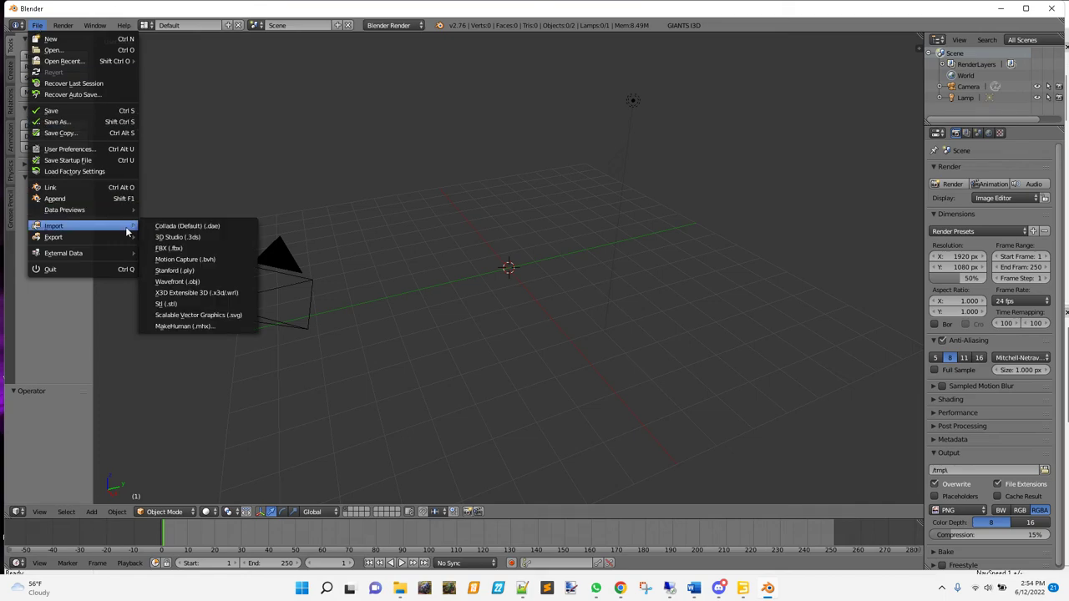
pyautogui.click(219, 282)
pyautogui.click(171, 92)
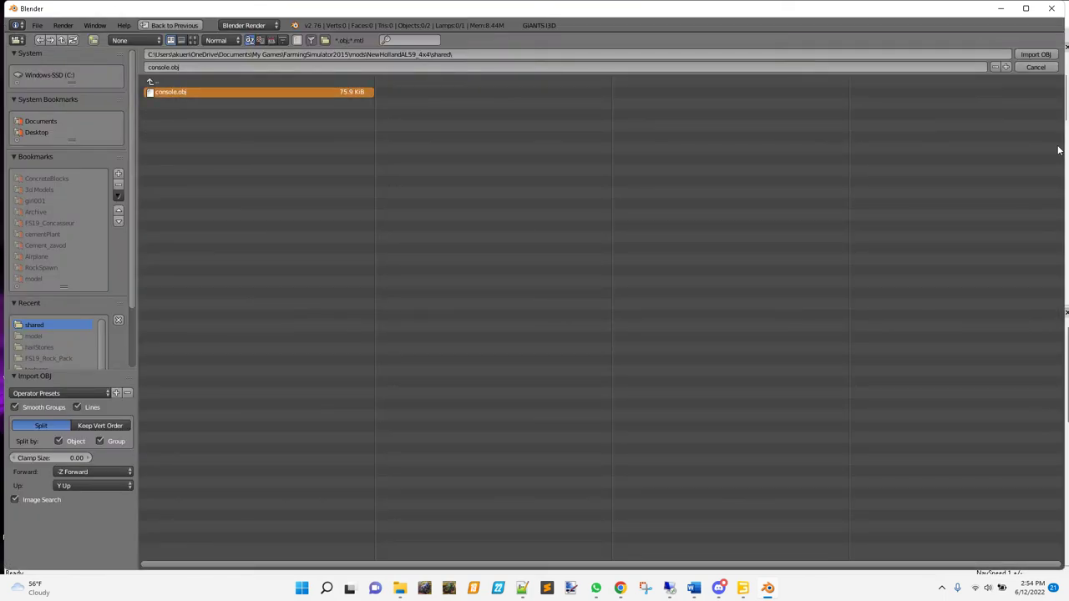
pyautogui.click(1036, 54)
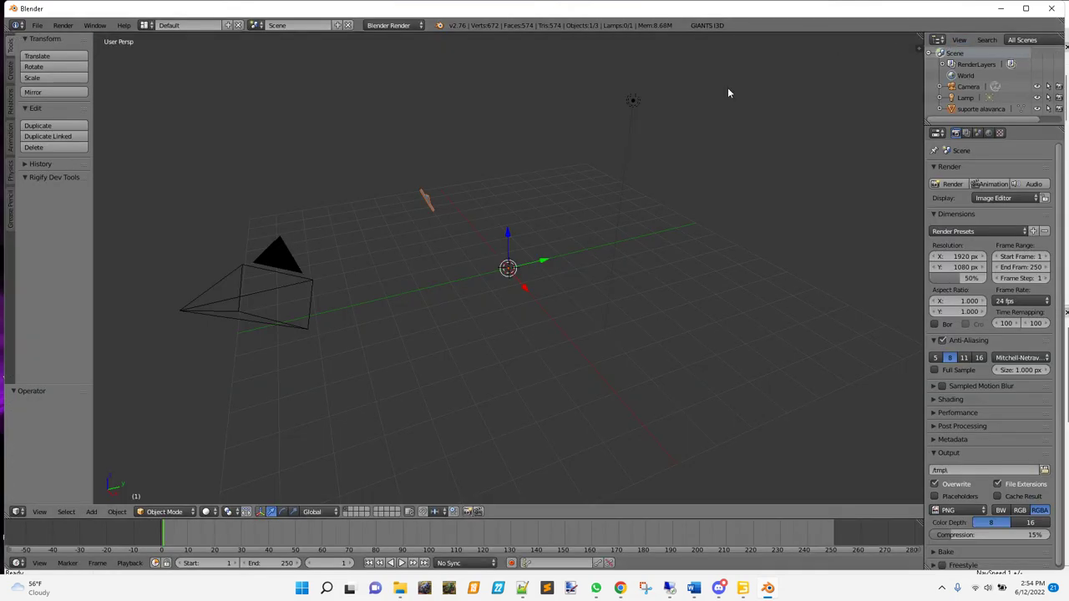
# - Switch to GIANTS Editor to examine the suporte alavanca mesh from several angles, and return to Blender
pyautogui.moveTo(482, 290); pyautogui.dragTo(418, 327, button='middle')
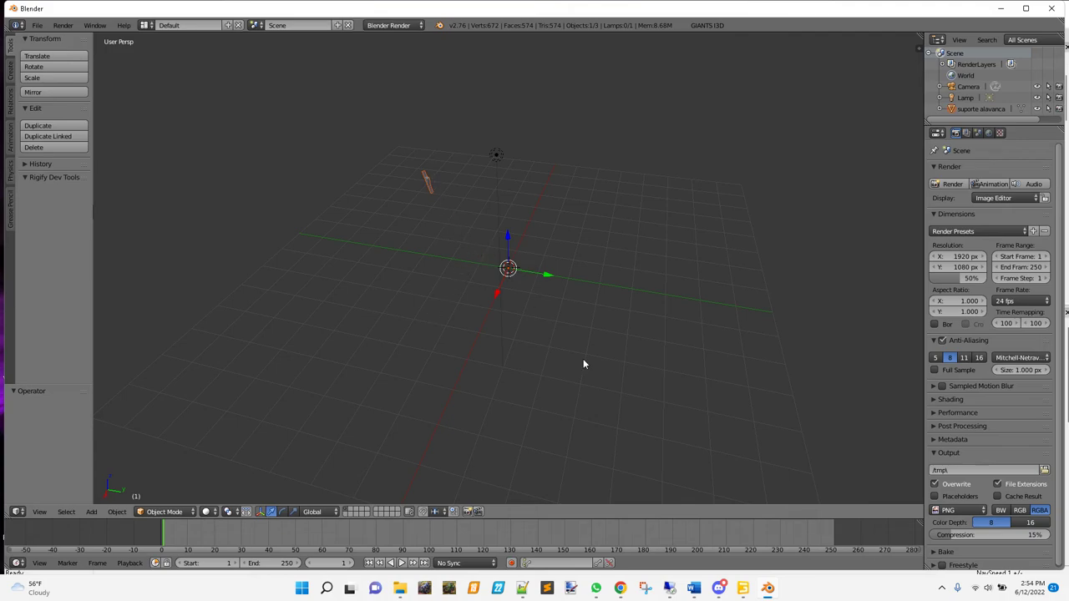
pyautogui.click(745, 589)
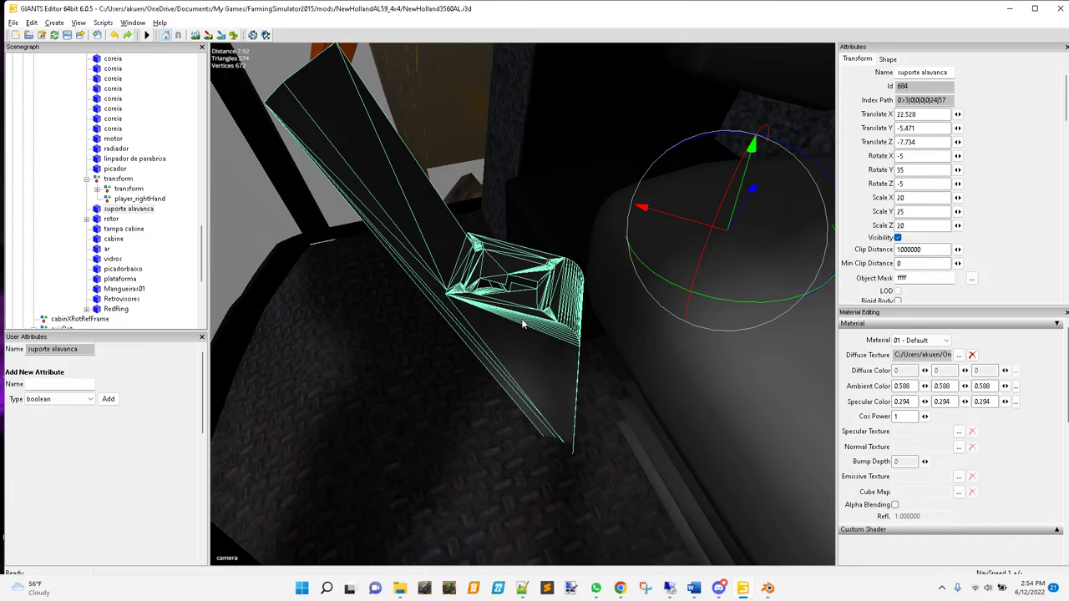
pyautogui.keyDown('alt'); pyautogui.moveTo(522, 319); pyautogui.dragTo(254, 347); pyautogui.keyUp('alt')
pyautogui.moveTo(254, 352); pyautogui.dragTo(525, 317, button='middle')
pyautogui.keyDown('alt'); pyautogui.moveTo(526, 318); pyautogui.dragTo(534, 317); pyautogui.keyUp('alt')
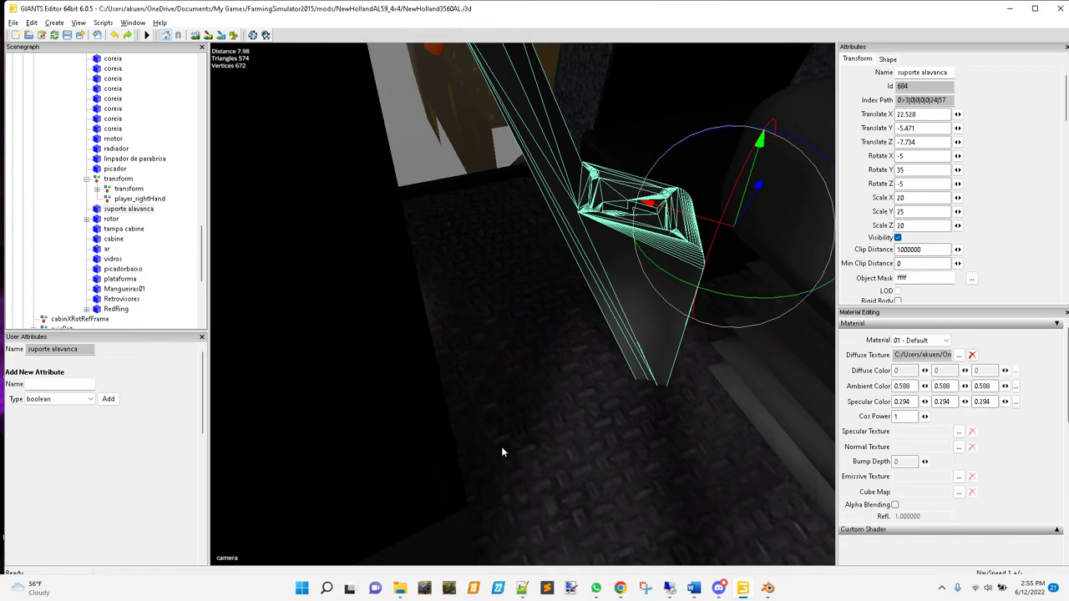
pyautogui.click(742, 588)
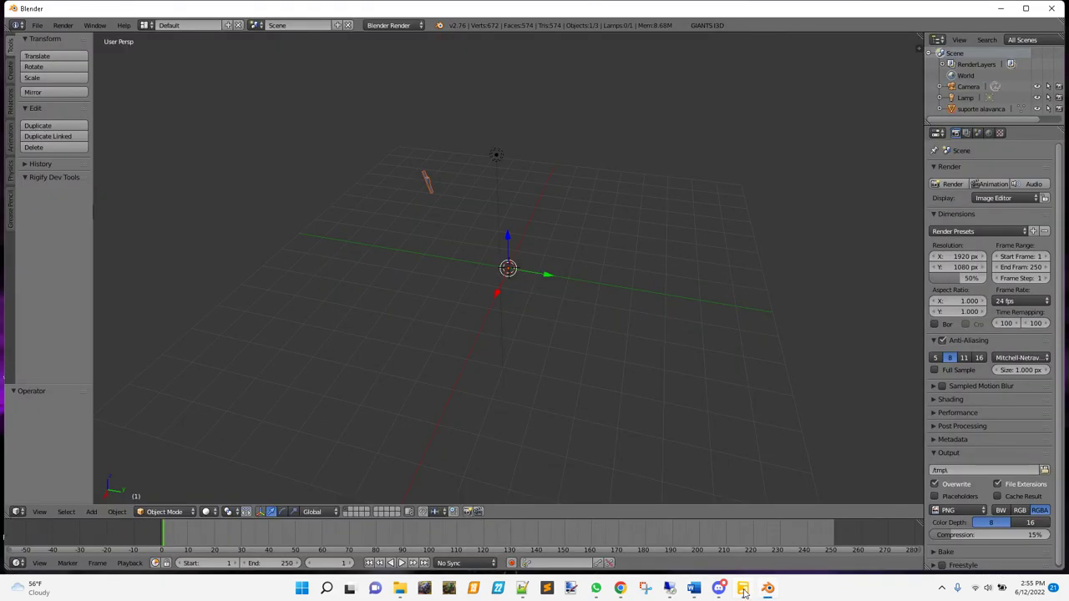
# - Select the imported suporte alavanca mesh and edit it in Edit Mode with face selection
pyautogui.moveTo(414, 269); pyautogui.dragTo(393, 326, button='middle')
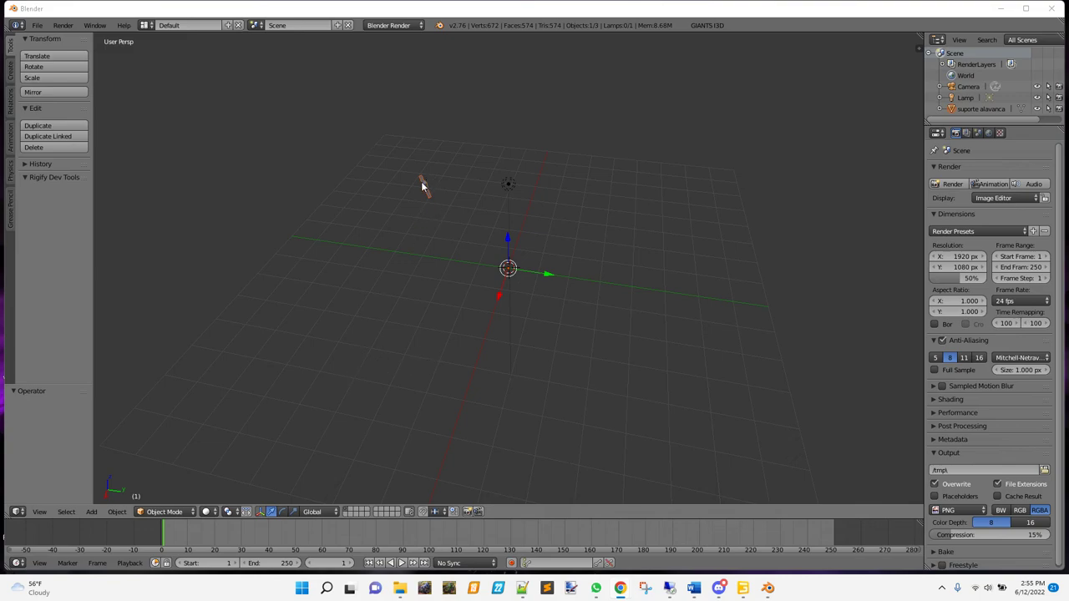
pyautogui.rightClick(422, 182)
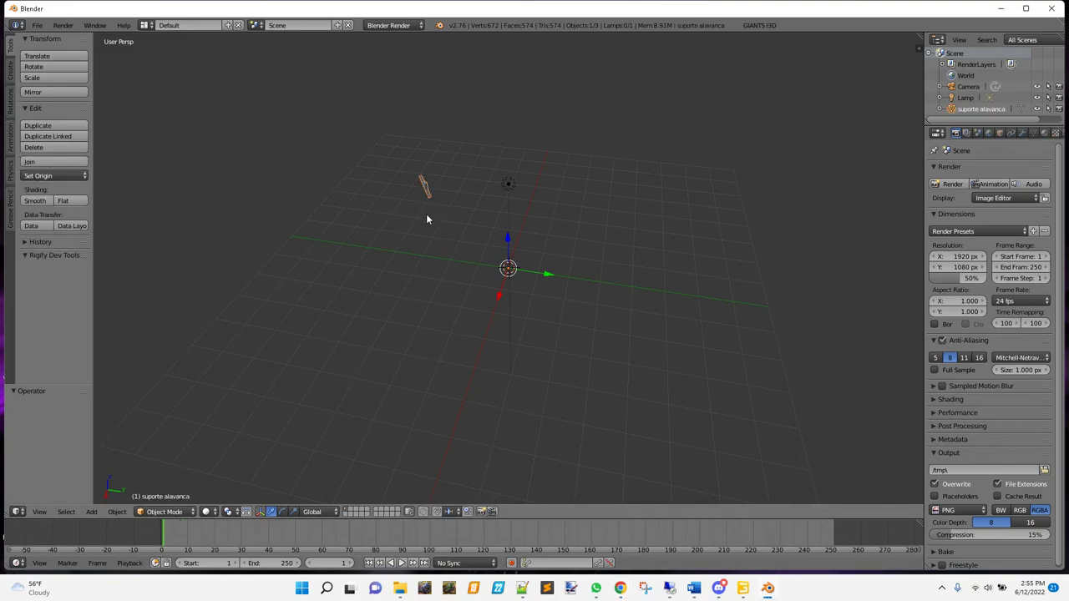
pyautogui.press('Tab')
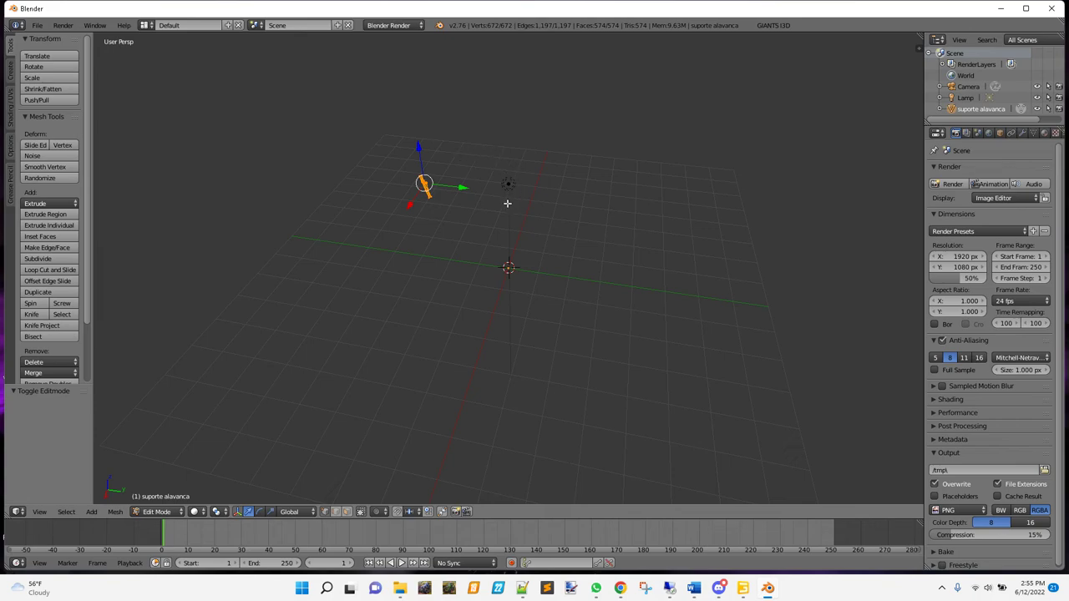
pyautogui.hotkey('ctrl', 'Tab')
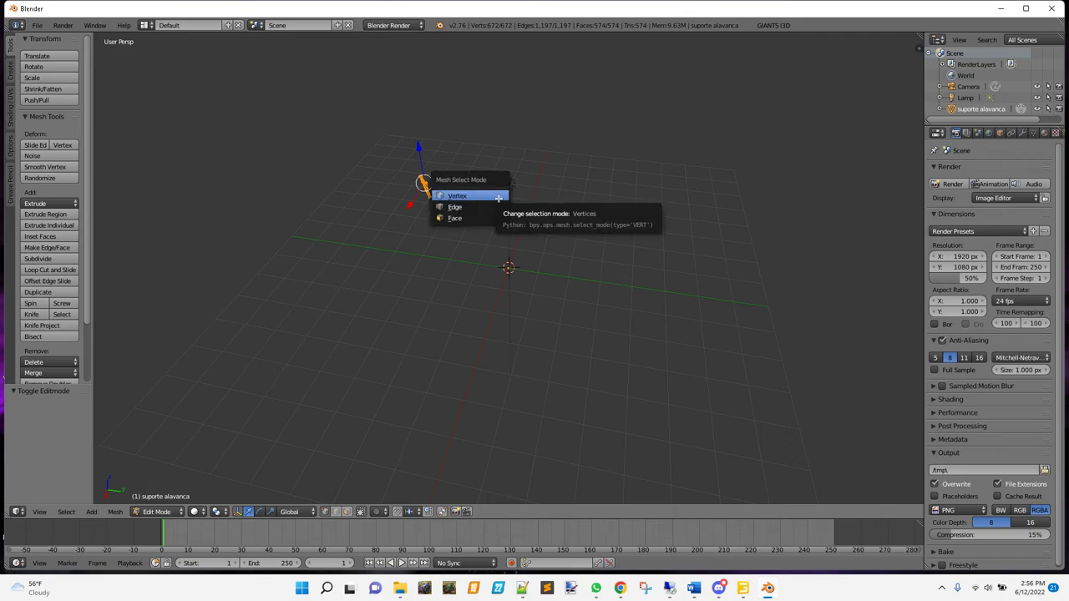
pyautogui.click(473, 218)
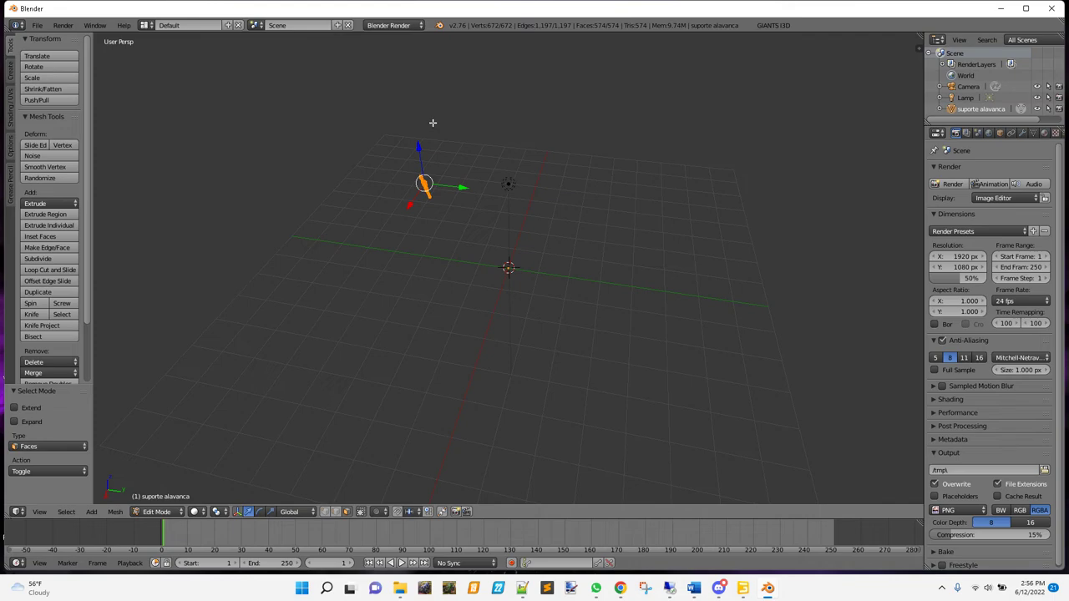
# - Snap the 3D cursor to the selected lever support faces and set the object's origin to the 3D cursor
pyautogui.hotkey('shift', 's')
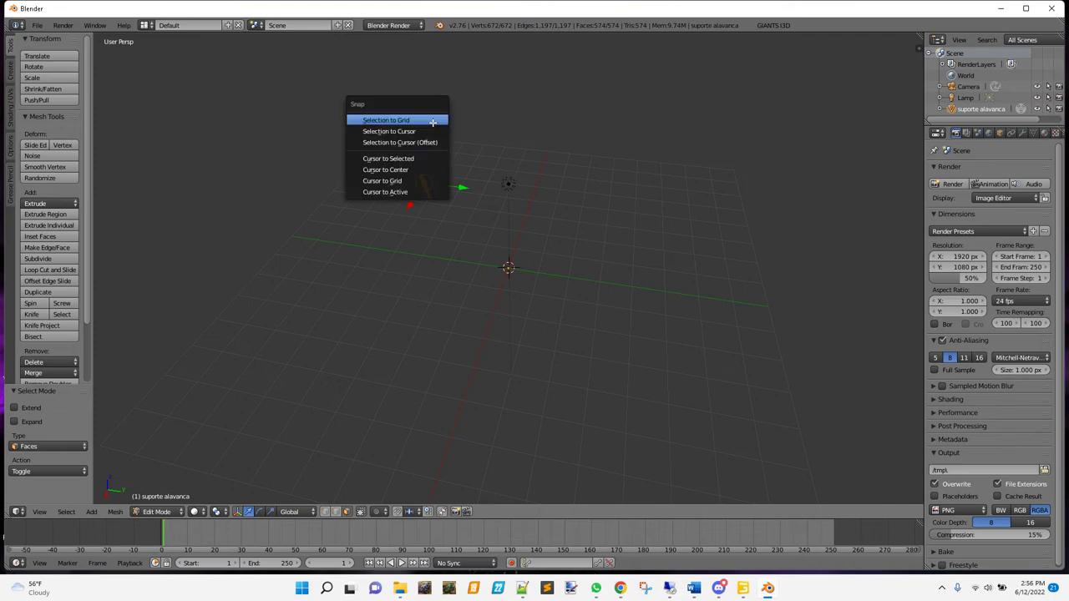
pyautogui.click(406, 159)
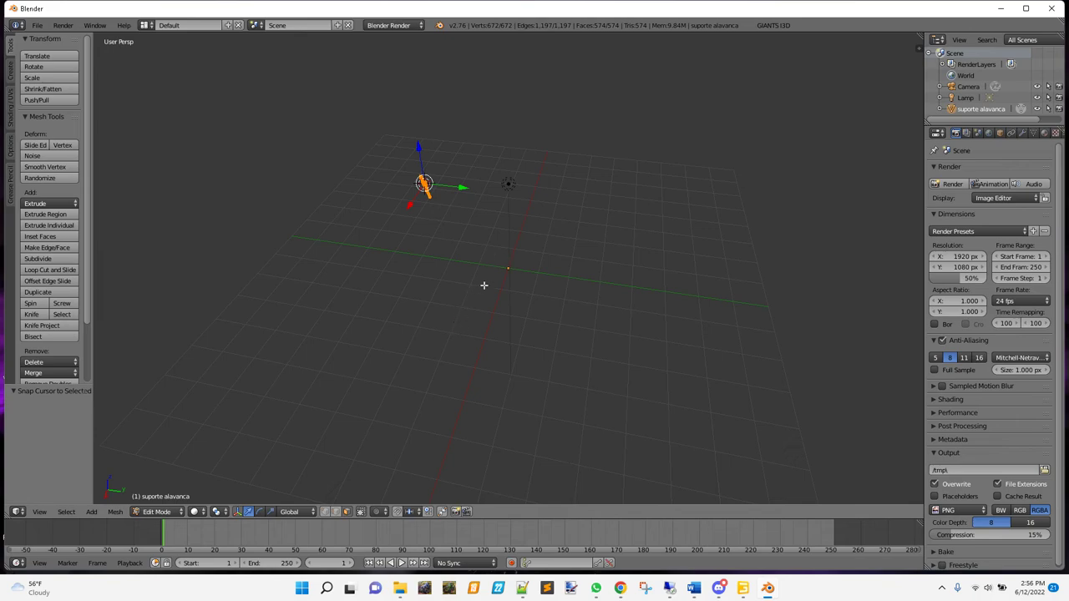
pyautogui.press('Tab')
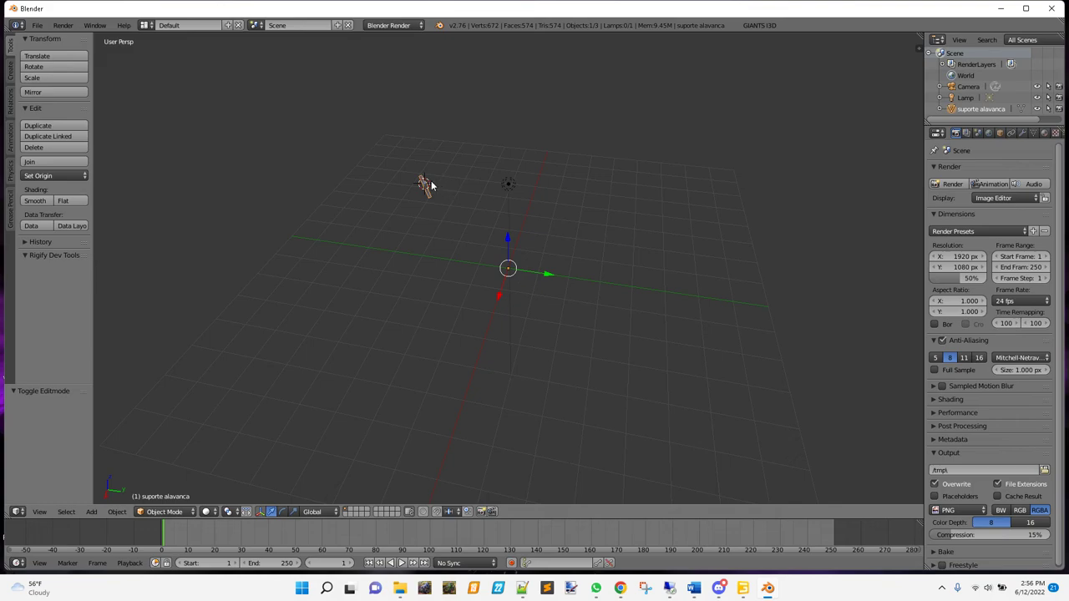
pyautogui.hotkey('ctrl', 'shift', 'alt', 'c')
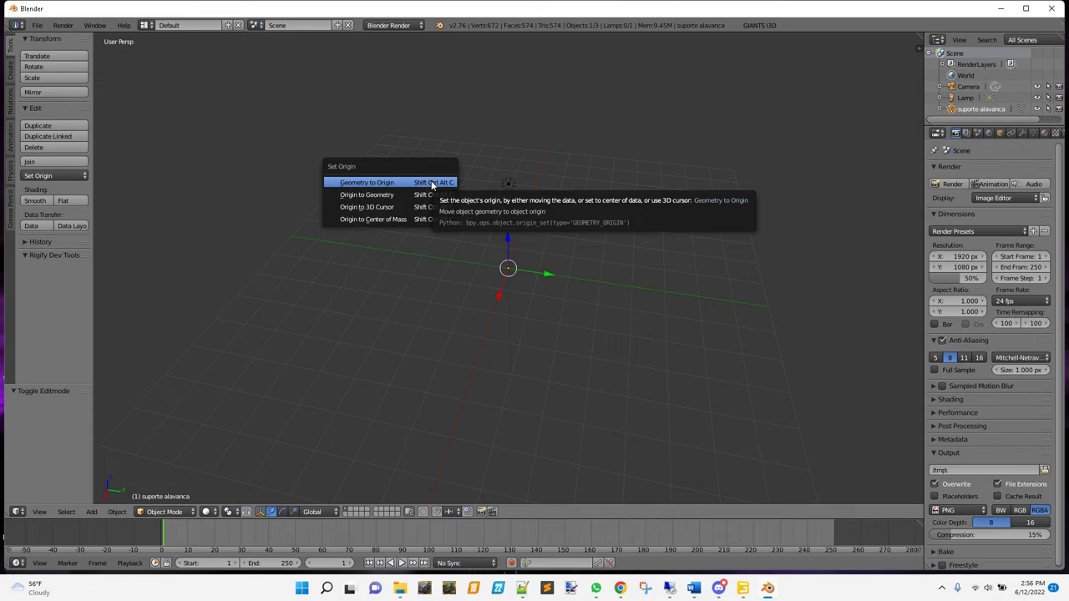
pyautogui.click(376, 213)
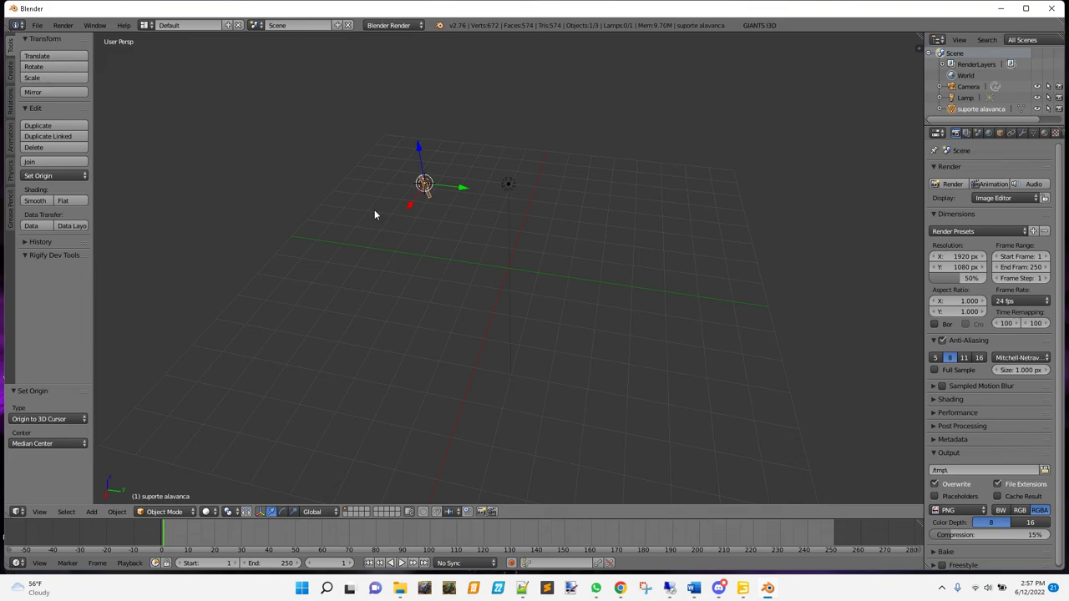
# - Snap the lever support to the 3D cursor placed at the scene centre and set its origin to geometry
pyautogui.hotkey('shift', 's')
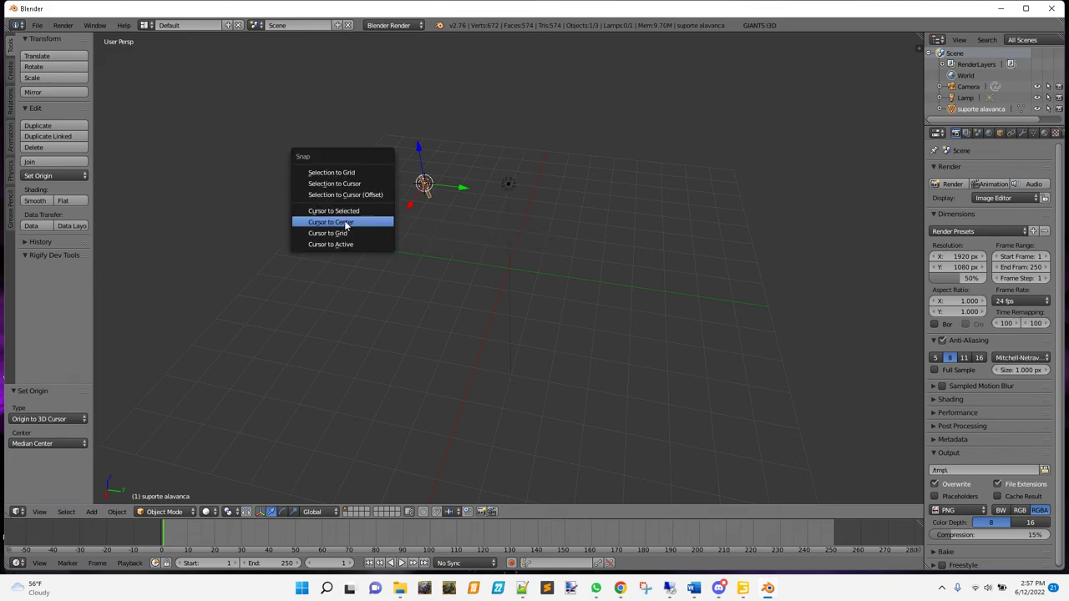
pyautogui.click(345, 224)
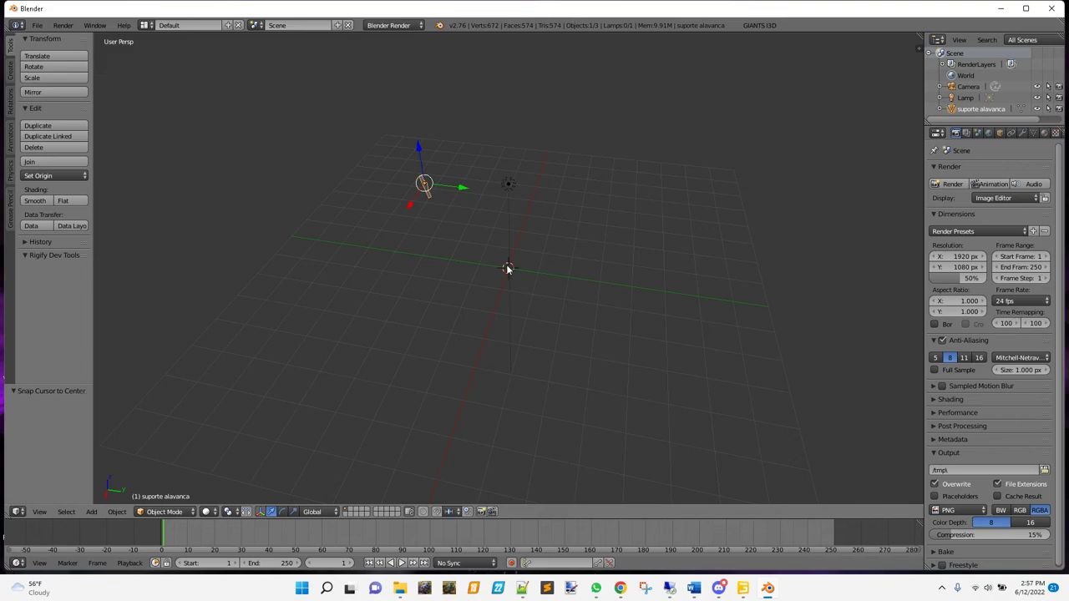
pyautogui.hotkey('shift', 's')
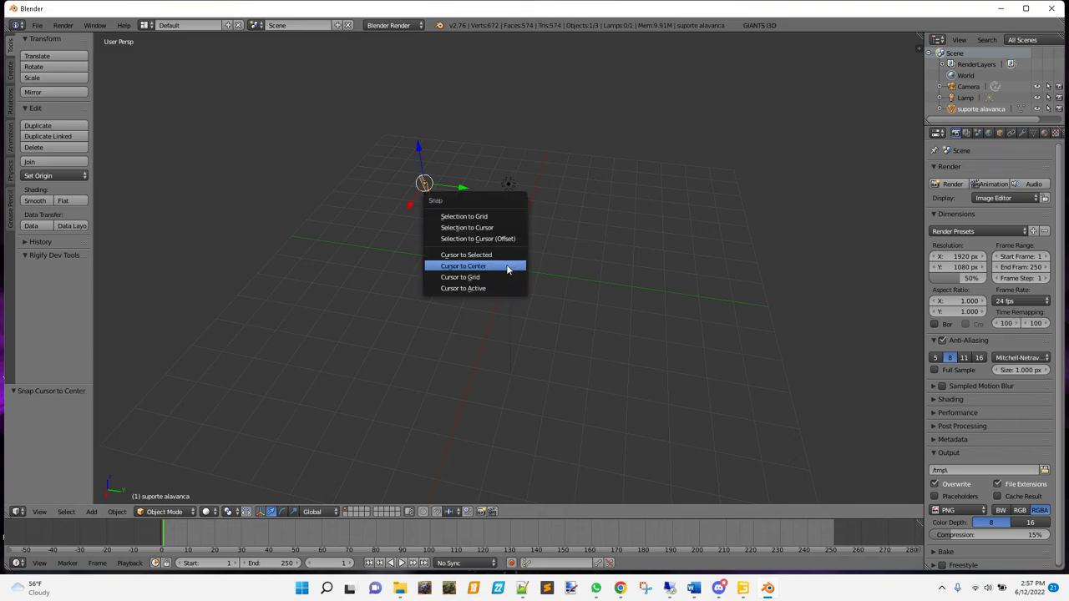
pyautogui.click(482, 228)
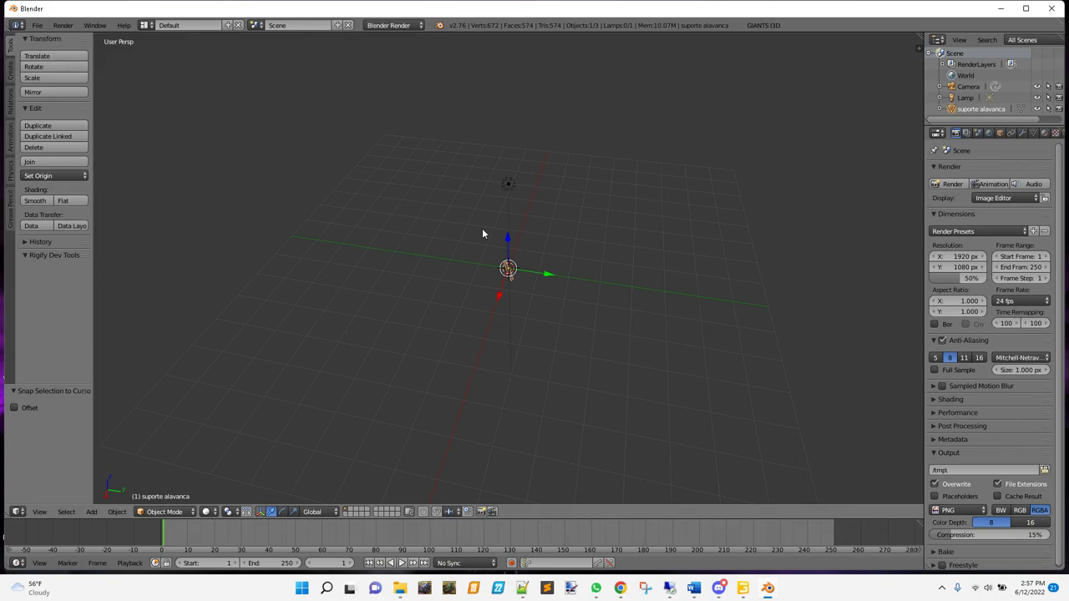
pyautogui.hotkey('shift', 'ctrl', 'alt', 'c')
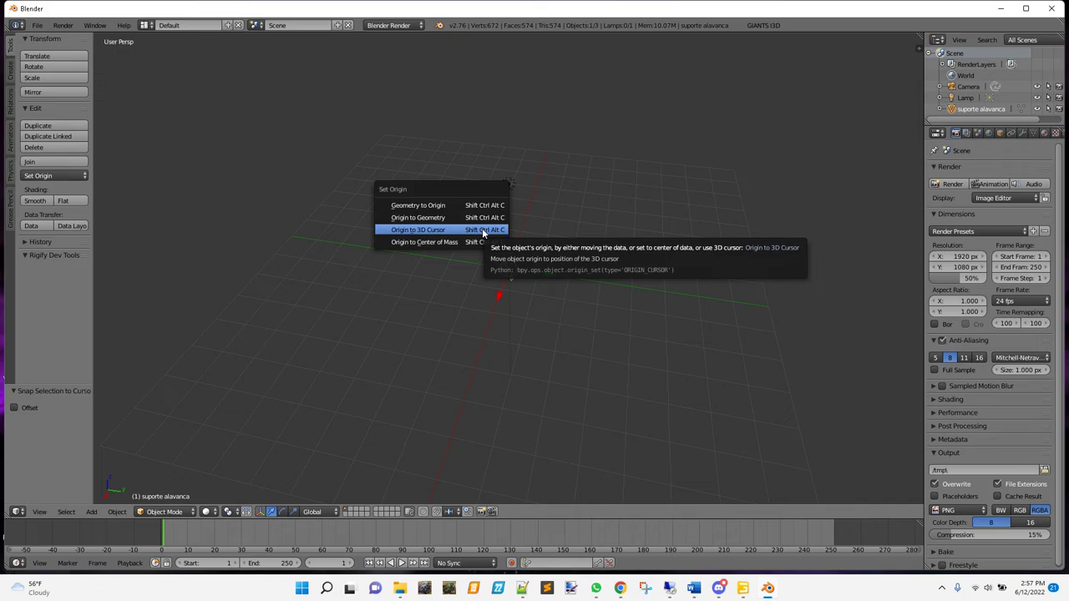
pyautogui.click(448, 218)
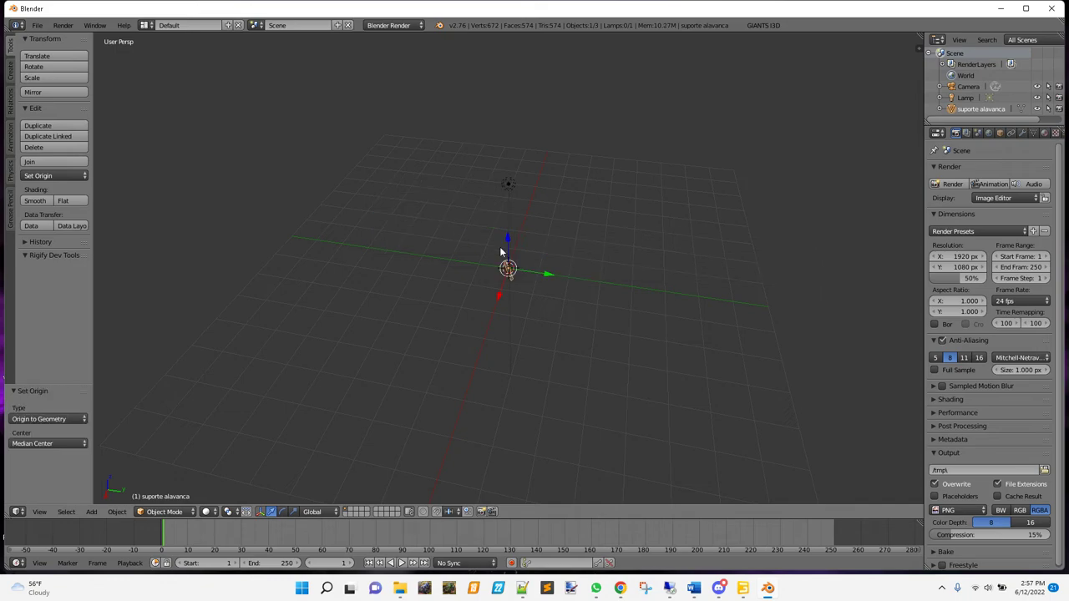
# - Examine the centred lever support up close from several angles
pyautogui.scroll(10, 527, 250)
pyautogui.scroll(2, 532, 269)
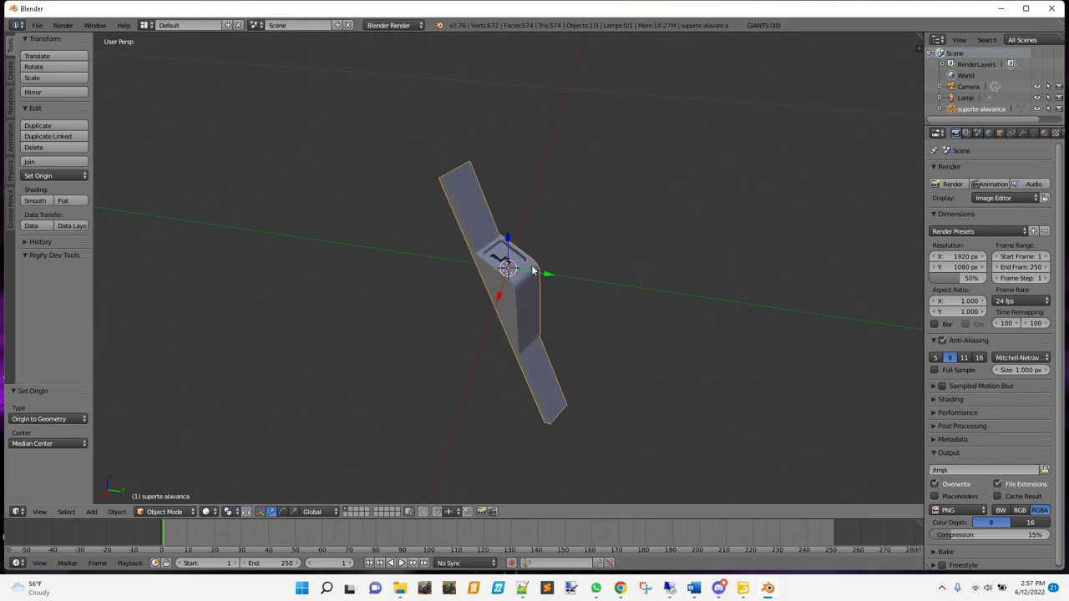
pyautogui.moveTo(467, 366); pyautogui.dragTo(551, 312, button='middle')
pyautogui.scroll(3, 551, 314)
pyautogui.scroll(2, 550, 317)
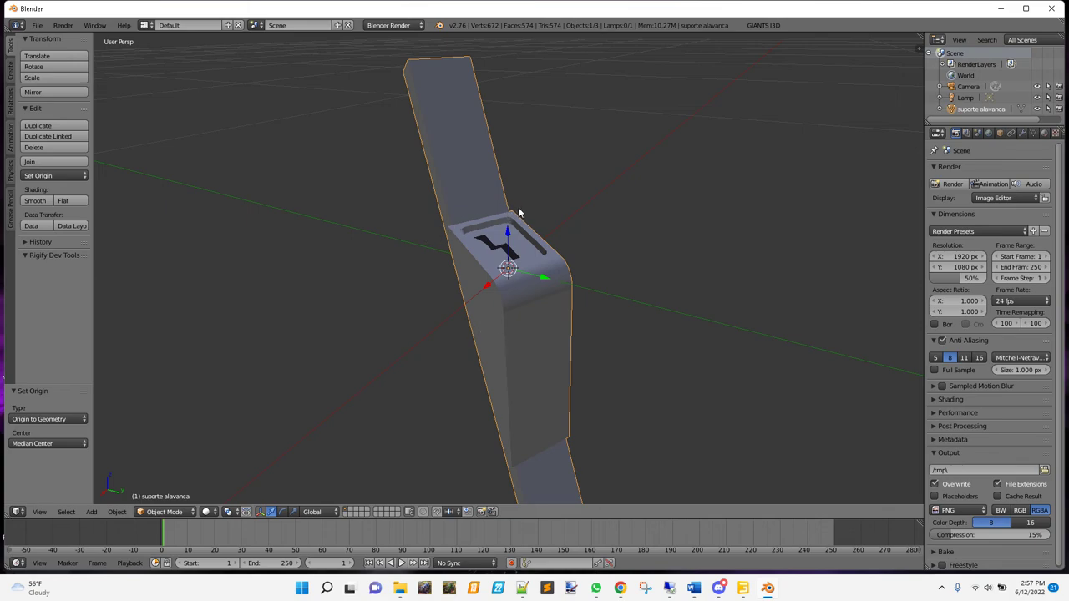
pyautogui.moveTo(499, 370); pyautogui.dragTo(516, 385, button='middle')
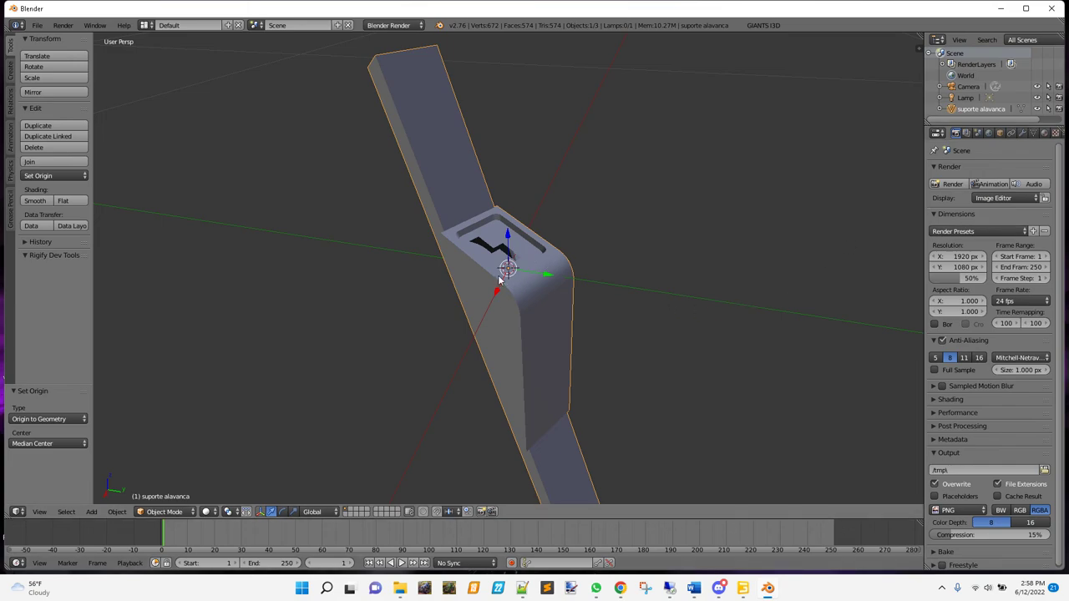
pyautogui.moveTo(484, 389); pyautogui.dragTo(527, 227, button='middle')
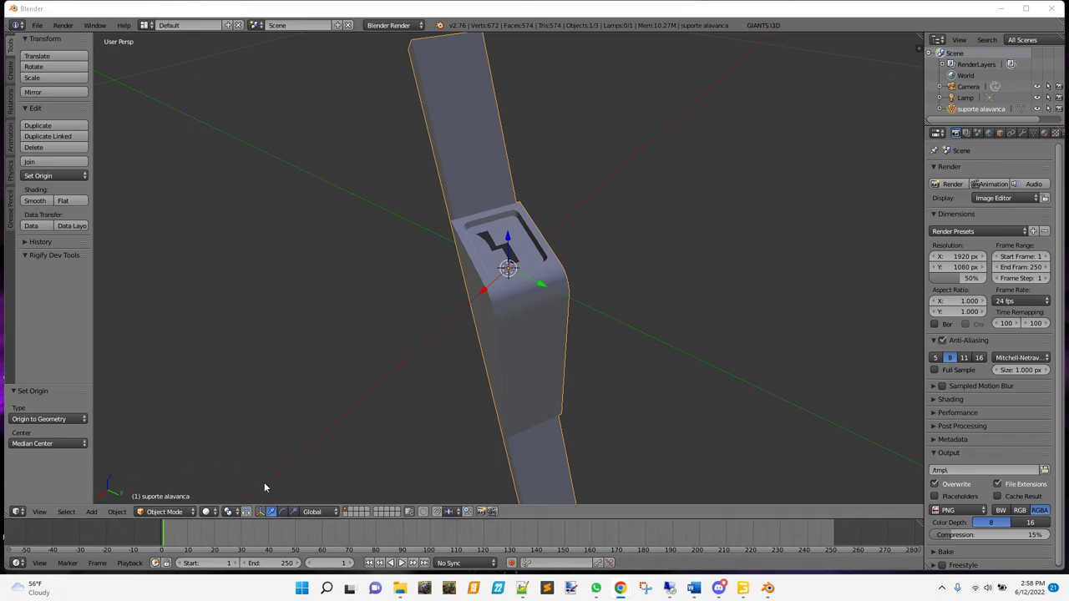
# - Edit the suporte alavanca mesh in Edit Mode and view its arm and box in profile
pyautogui.click(190, 513)
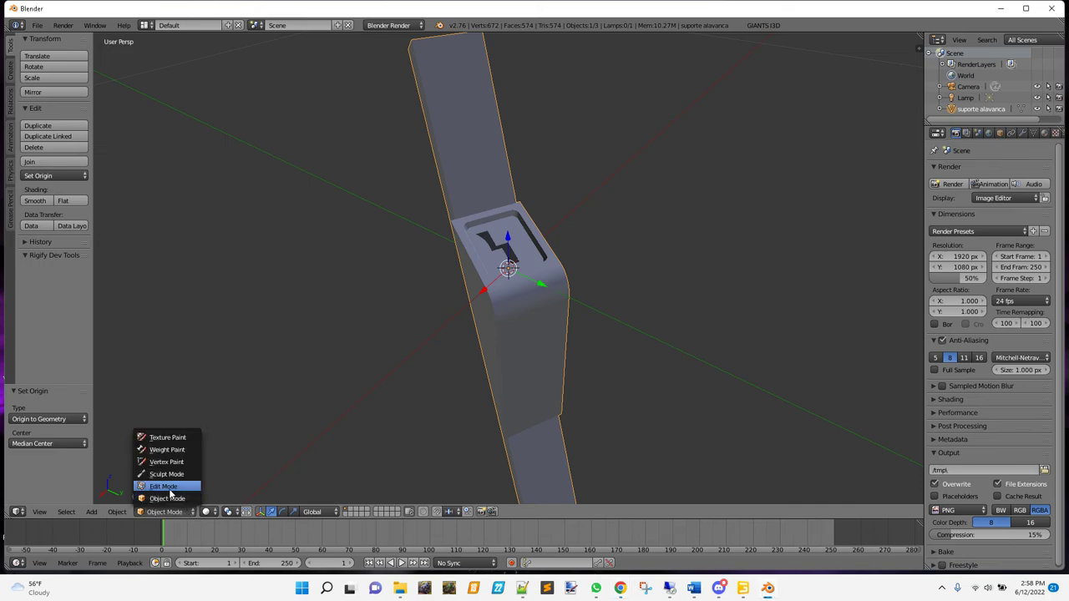
pyautogui.click(167, 486)
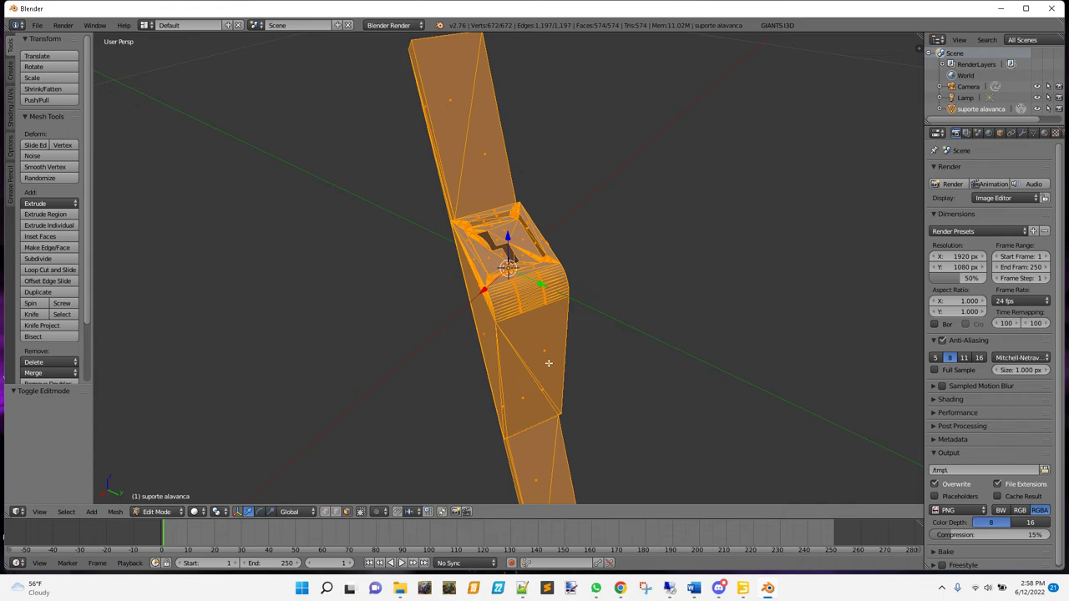
pyautogui.moveTo(548, 364); pyautogui.dragTo(472, 384, button='middle')
pyautogui.moveTo(534, 370); pyautogui.dragTo(498, 382, button='middle')
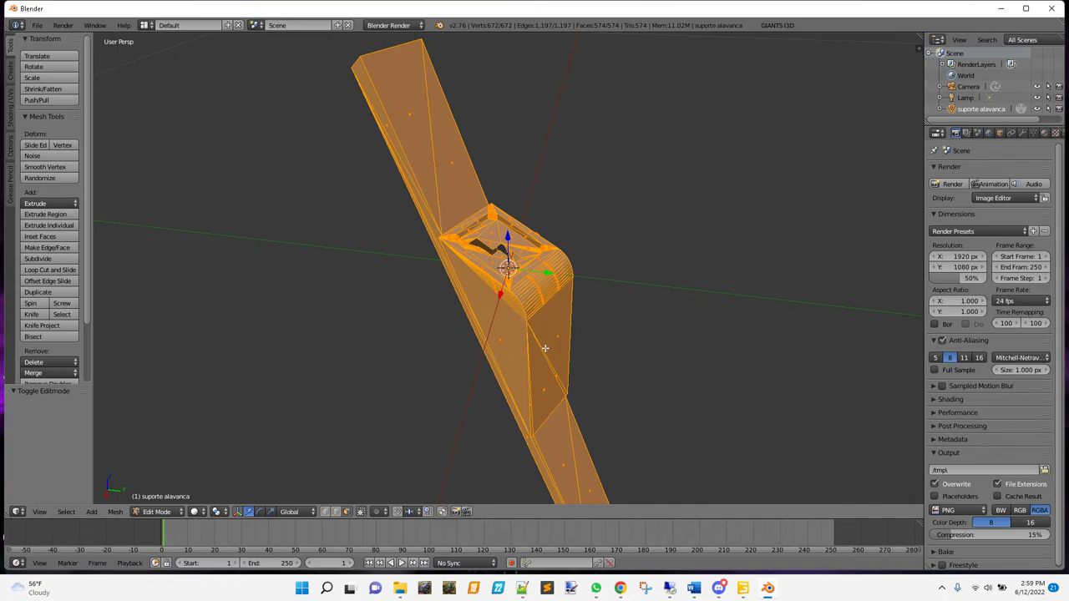
pyautogui.moveTo(544, 348); pyautogui.dragTo(610, 308, button='middle')
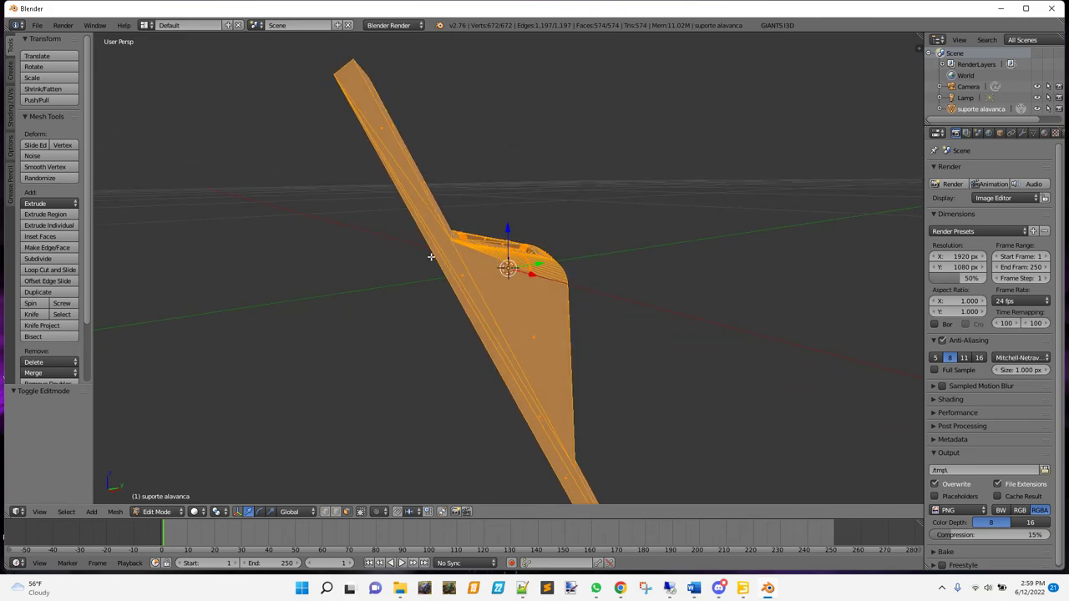
# - Bisect the whole mesh where the upper arm meets the box, plane point about (0.012, -0.053, 0.048), and rip it apart along the cut
pyautogui.click(38, 338)
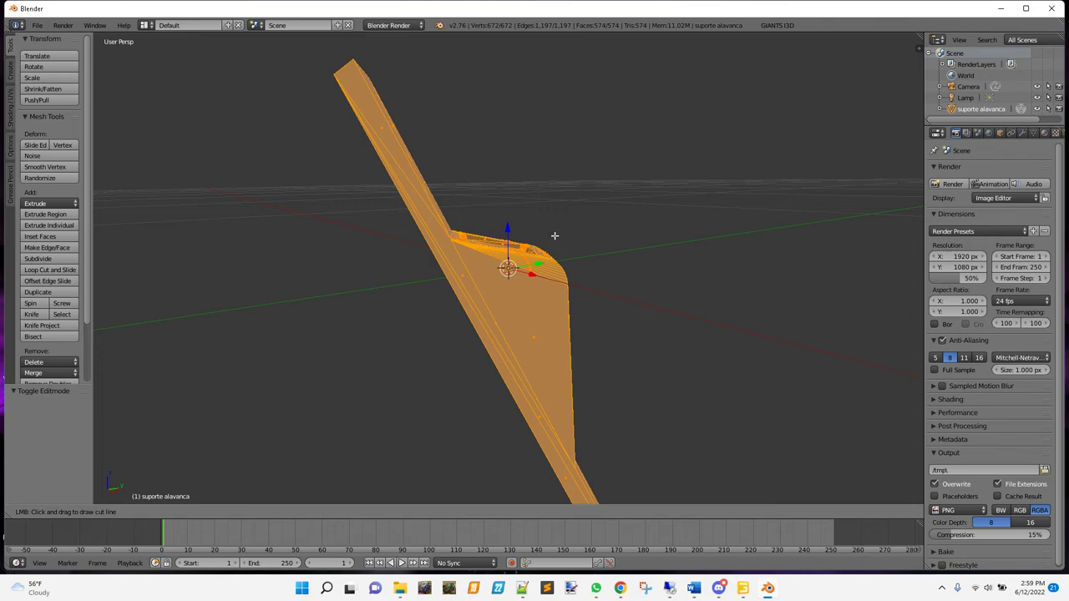
pyautogui.press('Escape')
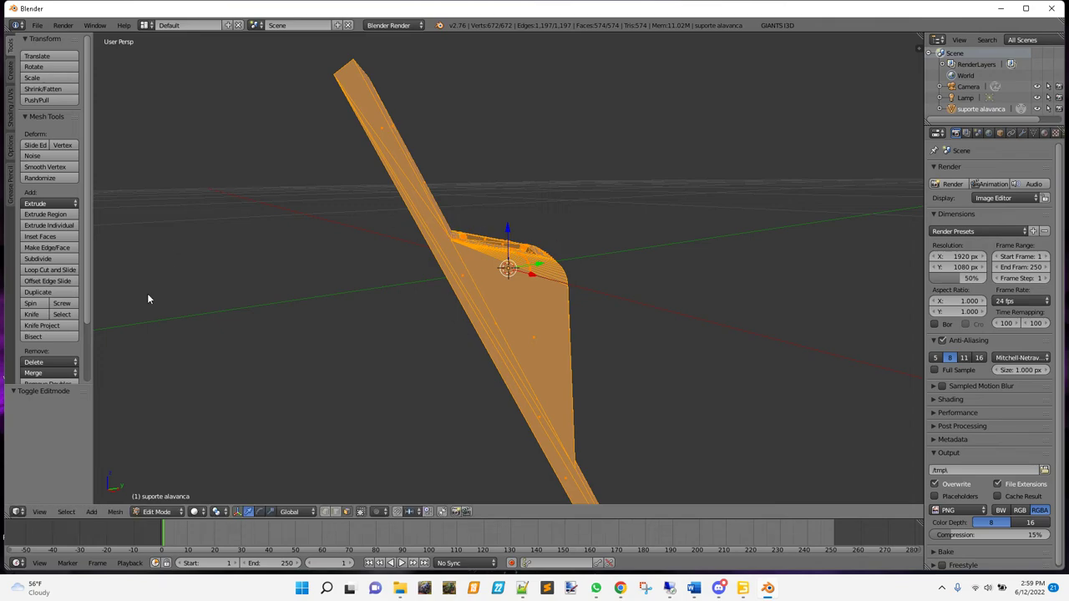
pyautogui.moveTo(588, 208); pyautogui.dragTo(453, 248, button='middle')
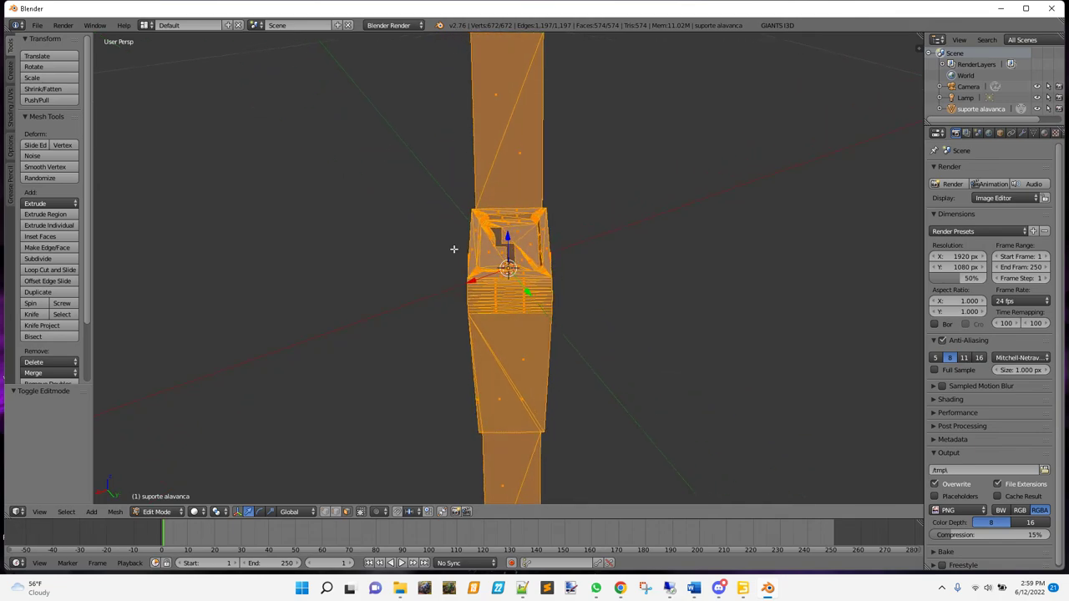
pyautogui.click(43, 338)
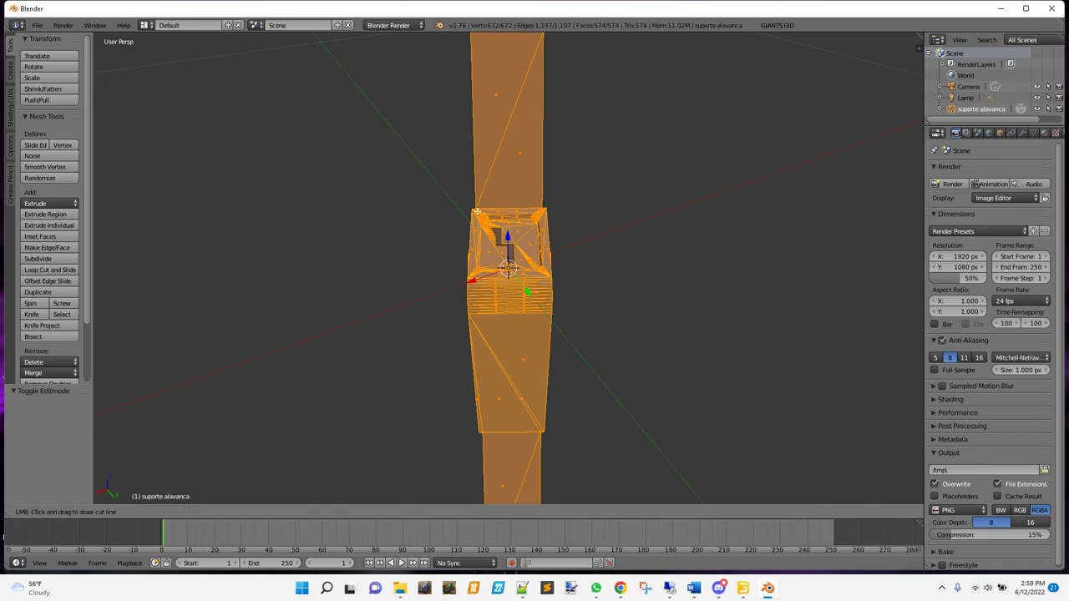
pyautogui.moveTo(476, 211); pyautogui.dragTo(549, 211)
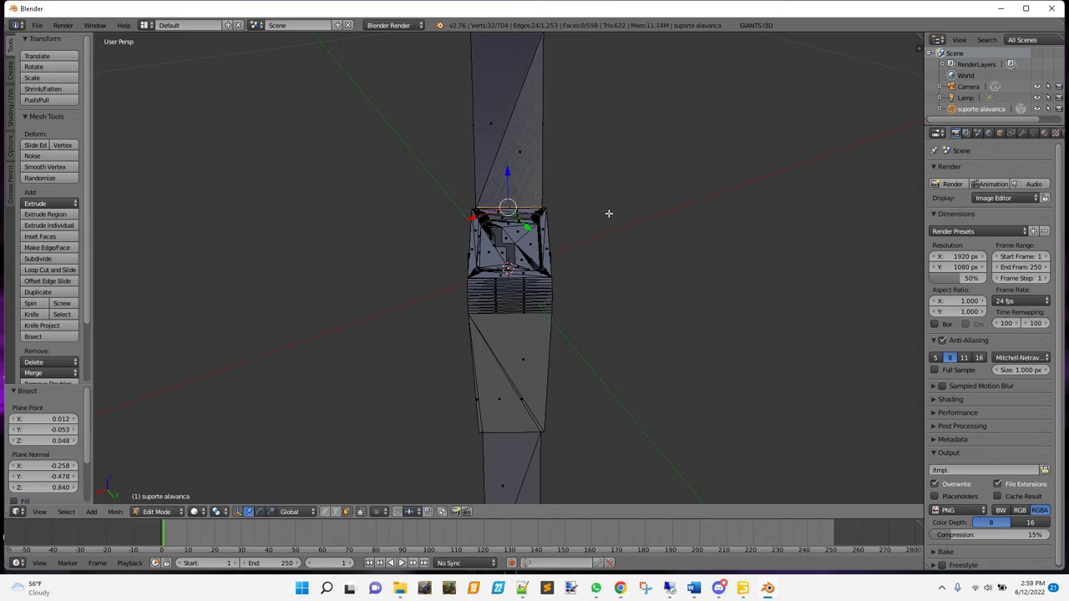
pyautogui.moveTo(616, 215); pyautogui.dragTo(533, 298, button='middle')
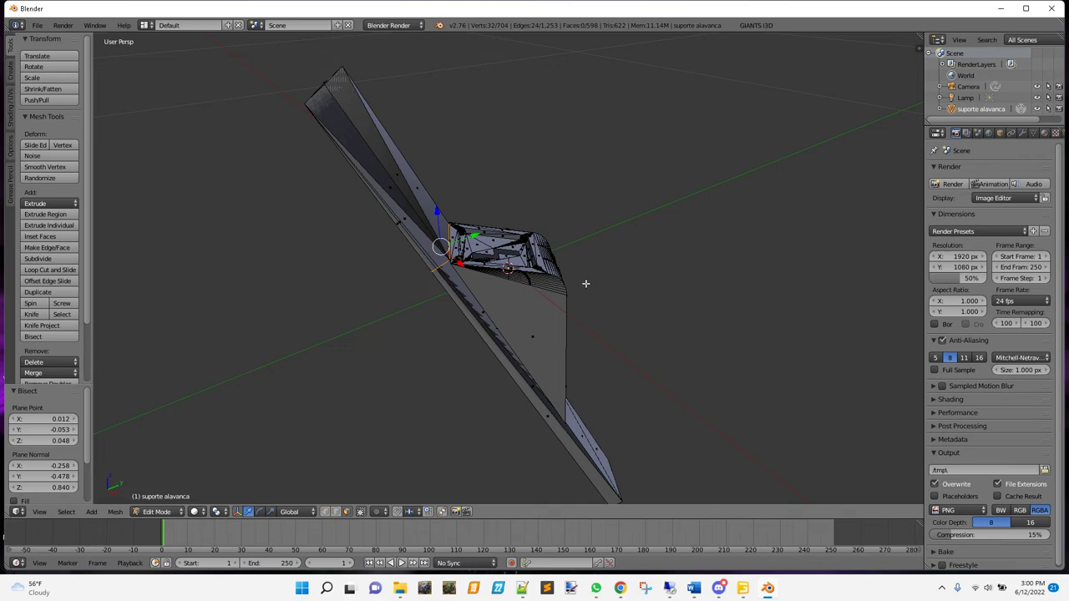
pyautogui.moveTo(585, 284); pyautogui.dragTo(563, 288, button='middle')
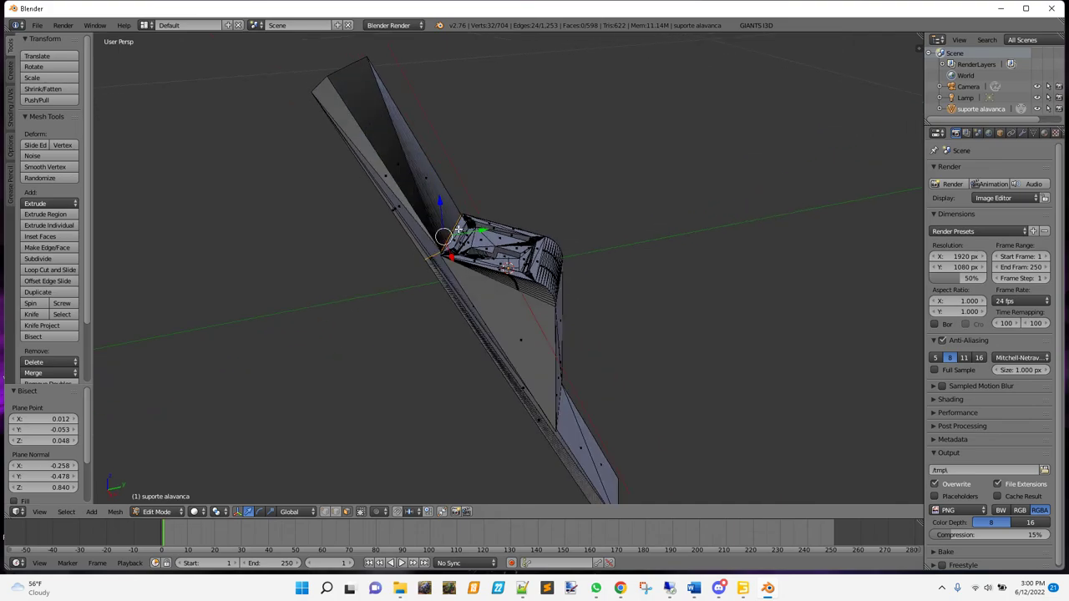
pyautogui.press('v')
pyautogui.moveTo(362, 345); pyautogui.dragTo(388, 359, button='middle')
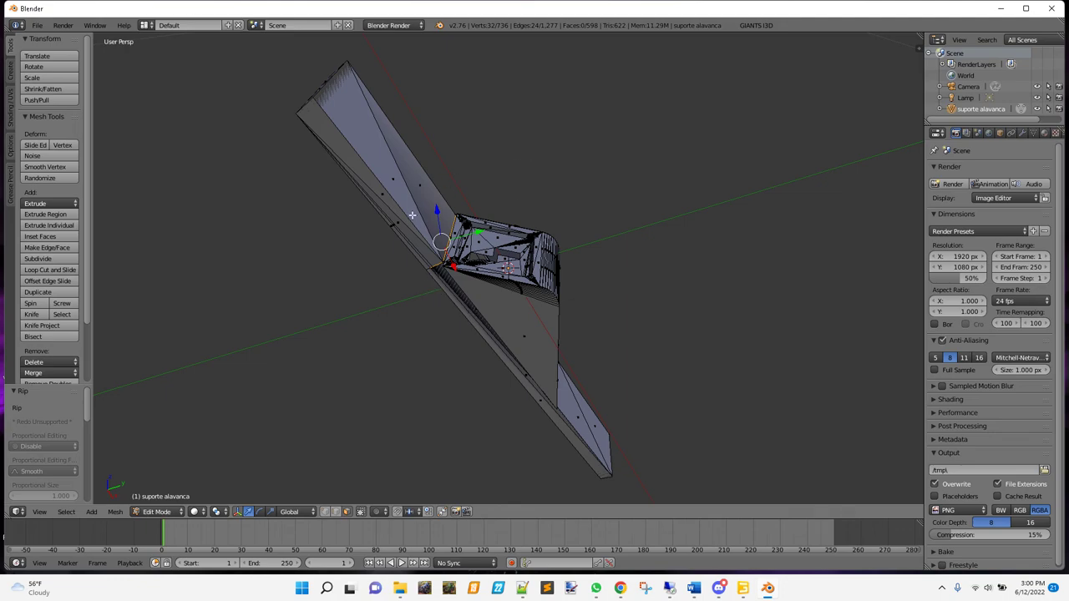
# - Select the linked faces of the upper arm's sides, back and end cap above the cut and delete them as faces
pyautogui.press('l')
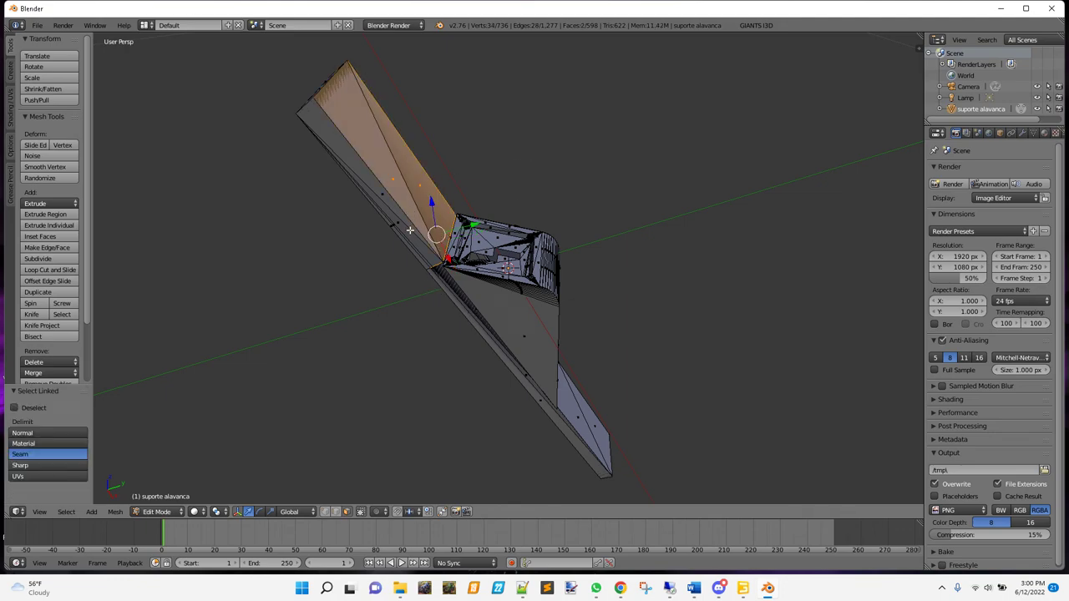
pyautogui.press('l')
pyautogui.moveTo(384, 323); pyautogui.dragTo(548, 315, button='middle')
pyautogui.press('l')
pyautogui.press('l')
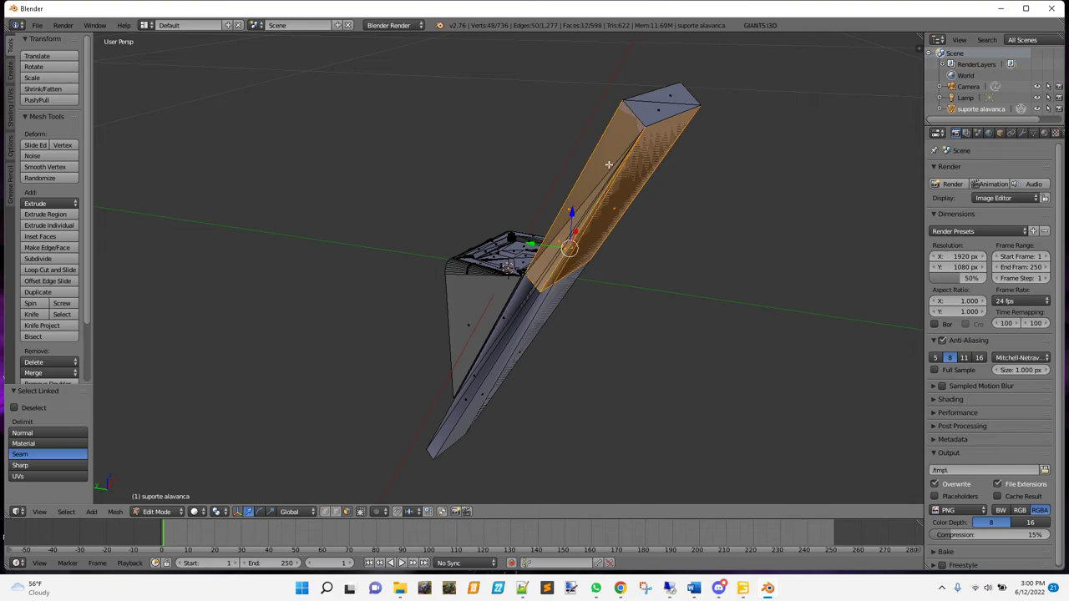
pyautogui.press('l')
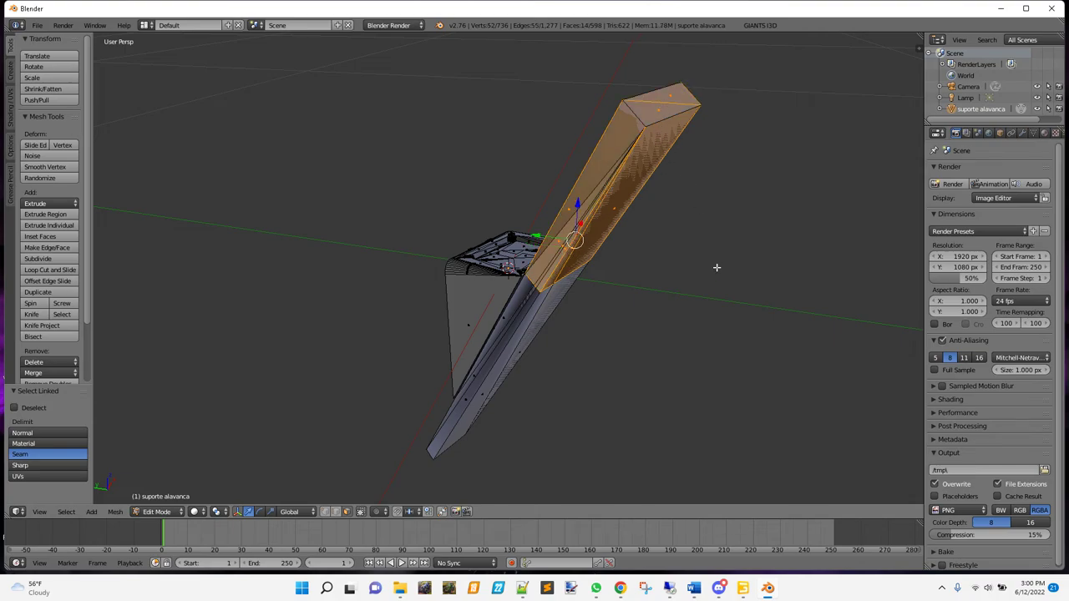
pyautogui.moveTo(715, 268); pyautogui.dragTo(489, 318, button='middle')
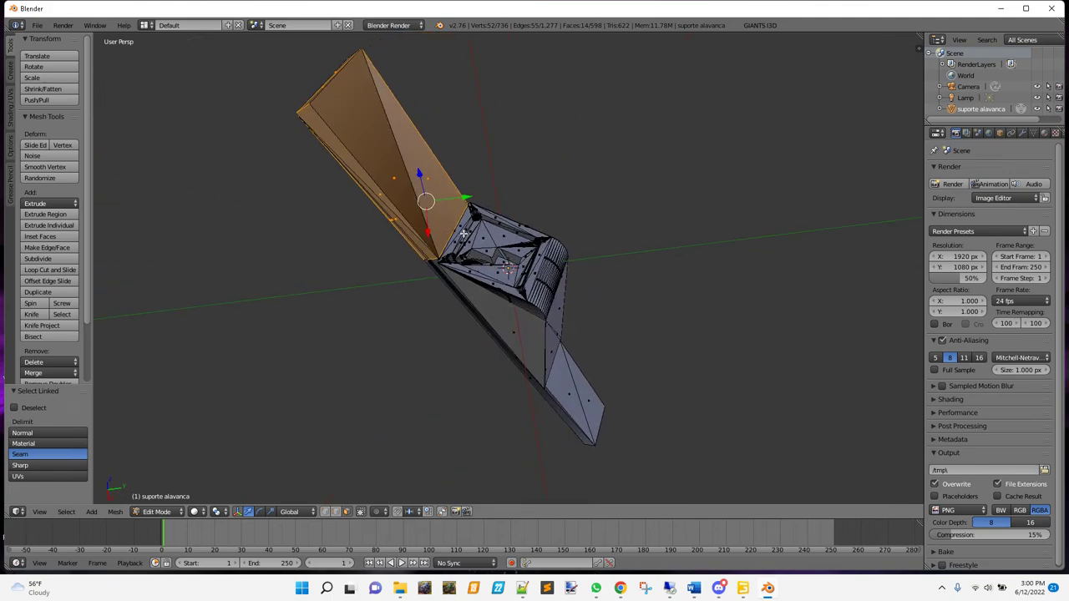
pyautogui.press('x')
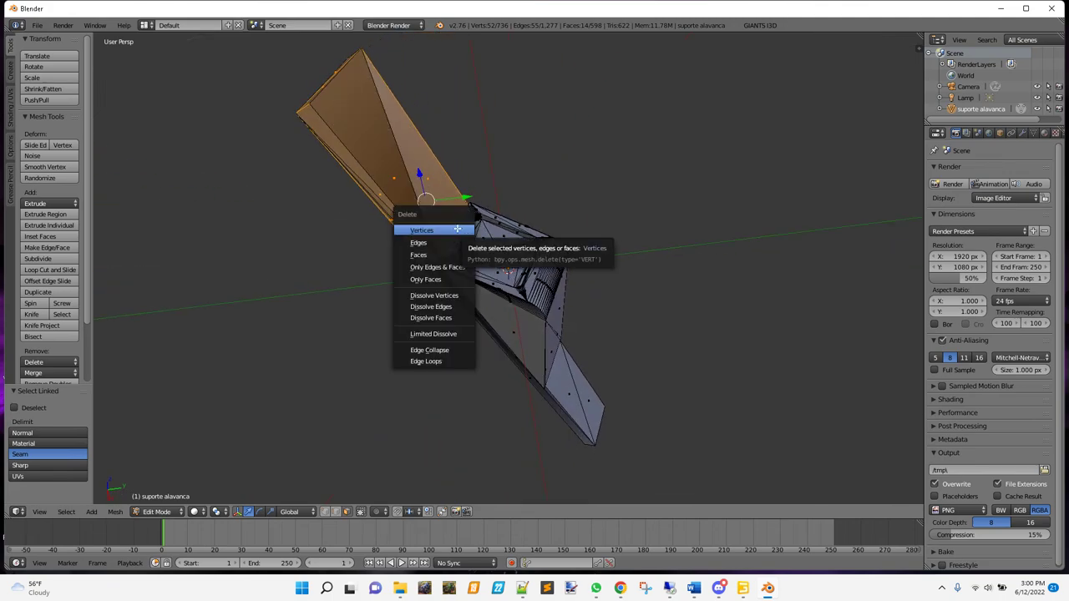
pyautogui.click(449, 258)
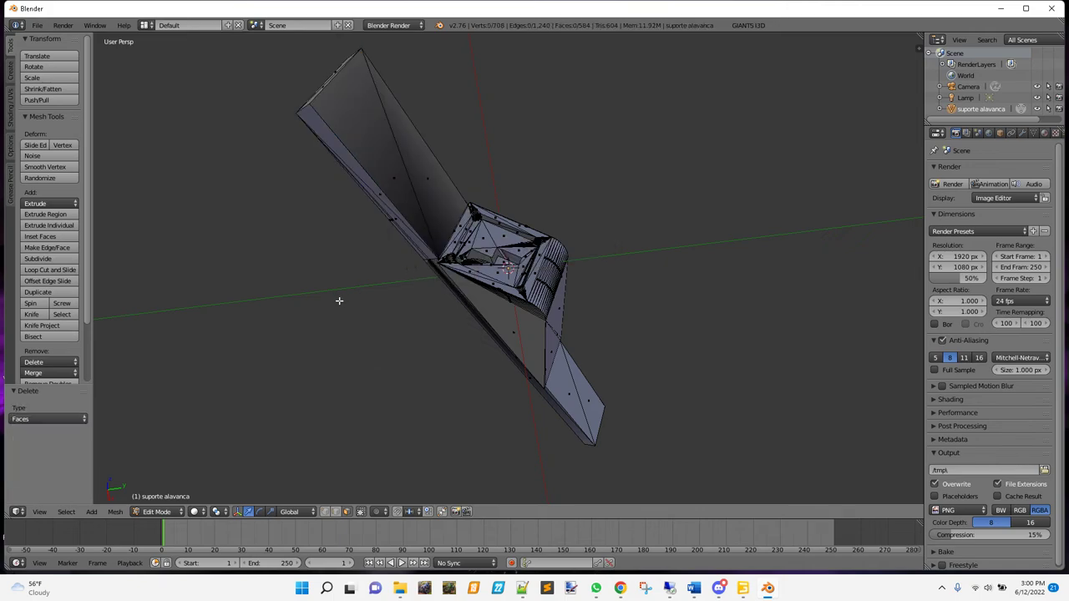
# - Select the second layer of linked faces remaining on the upper arm above the cut and delete those faces
pyautogui.moveTo(364, 269); pyautogui.dragTo(395, 251, button='middle')
pyautogui.rightClick(364, 183)
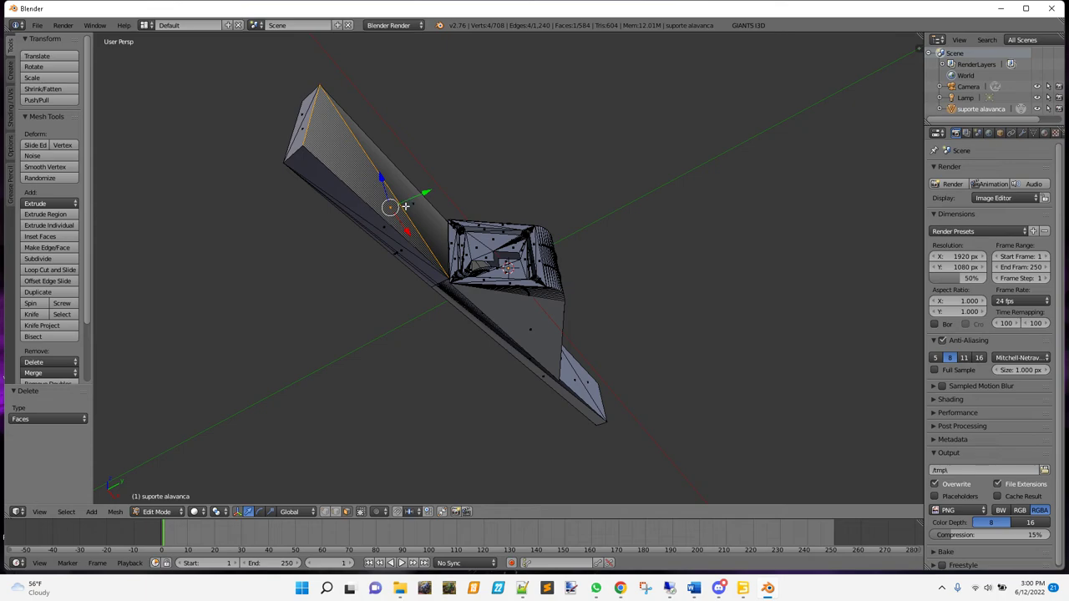
pyautogui.press('l')
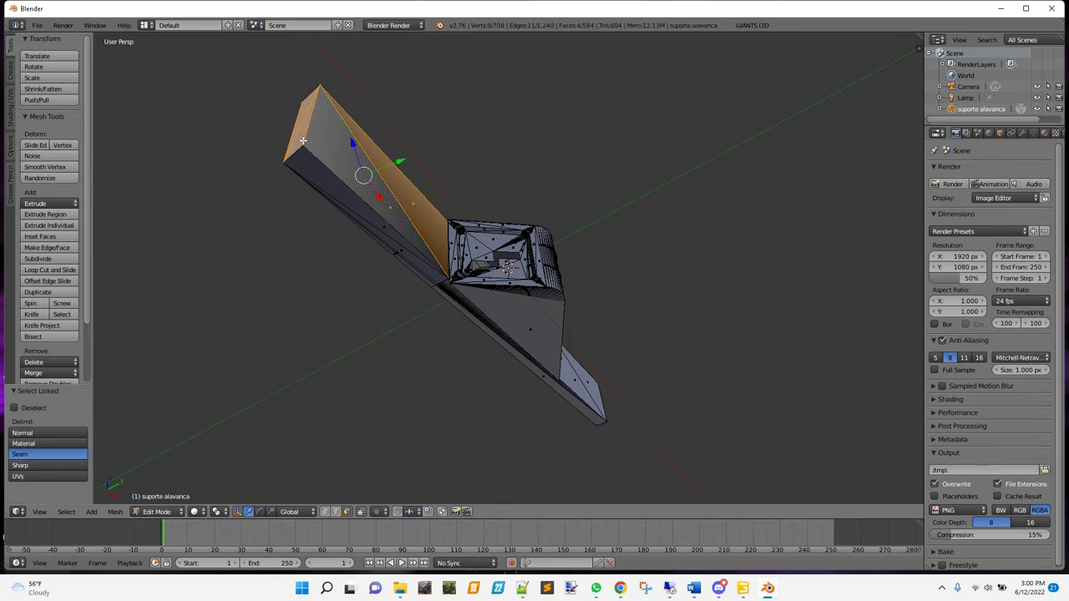
pyautogui.press('l')
pyautogui.moveTo(365, 189); pyautogui.dragTo(558, 286, button='middle')
pyautogui.press('l')
pyautogui.press('l')
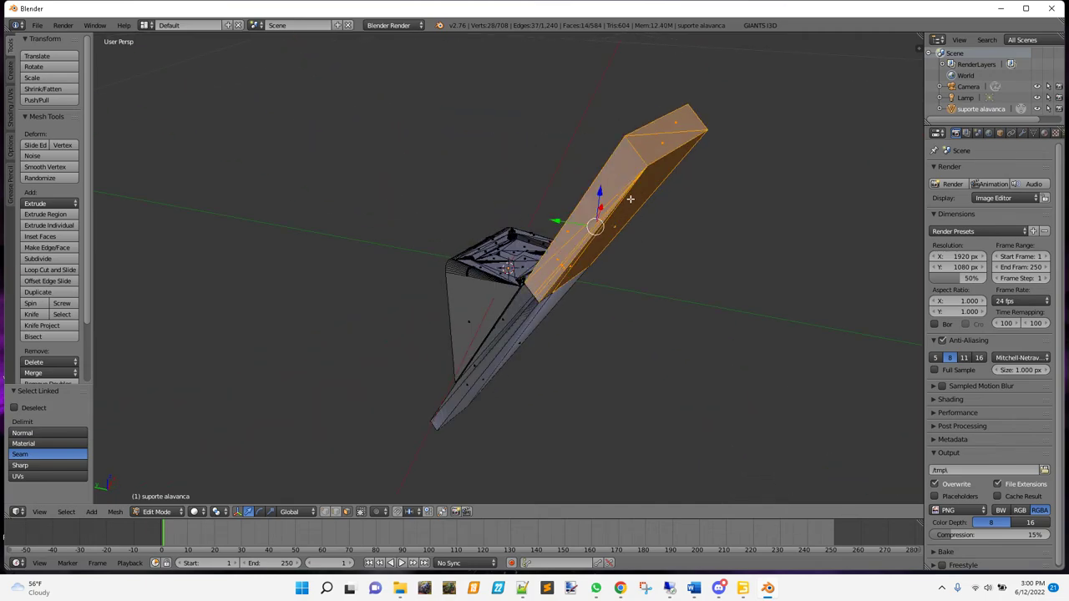
pyautogui.press('x')
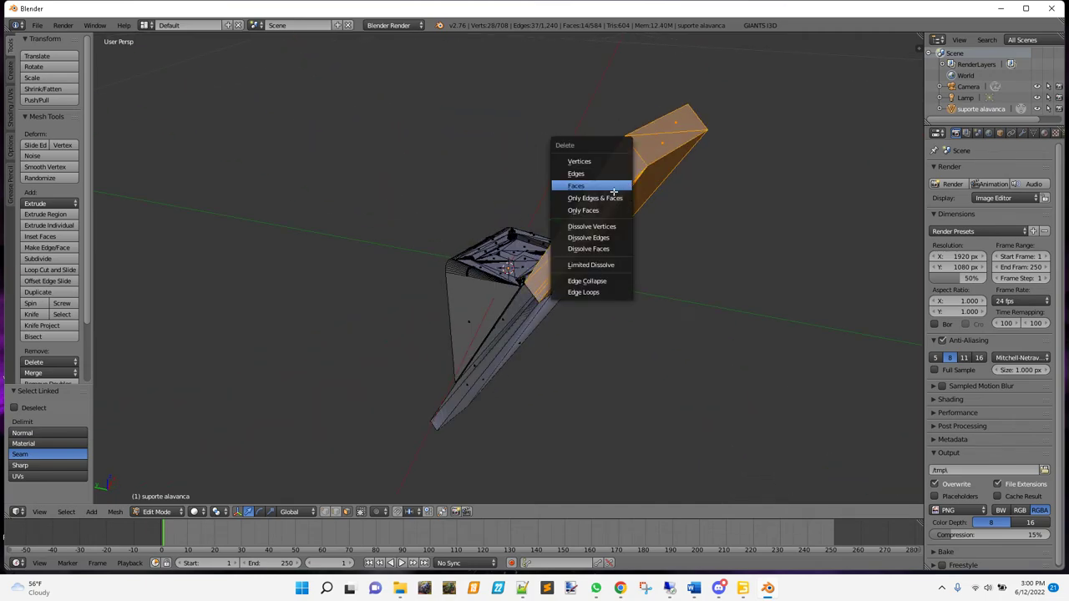
pyautogui.click(614, 192)
pyautogui.moveTo(651, 323); pyautogui.dragTo(534, 336, button='middle')
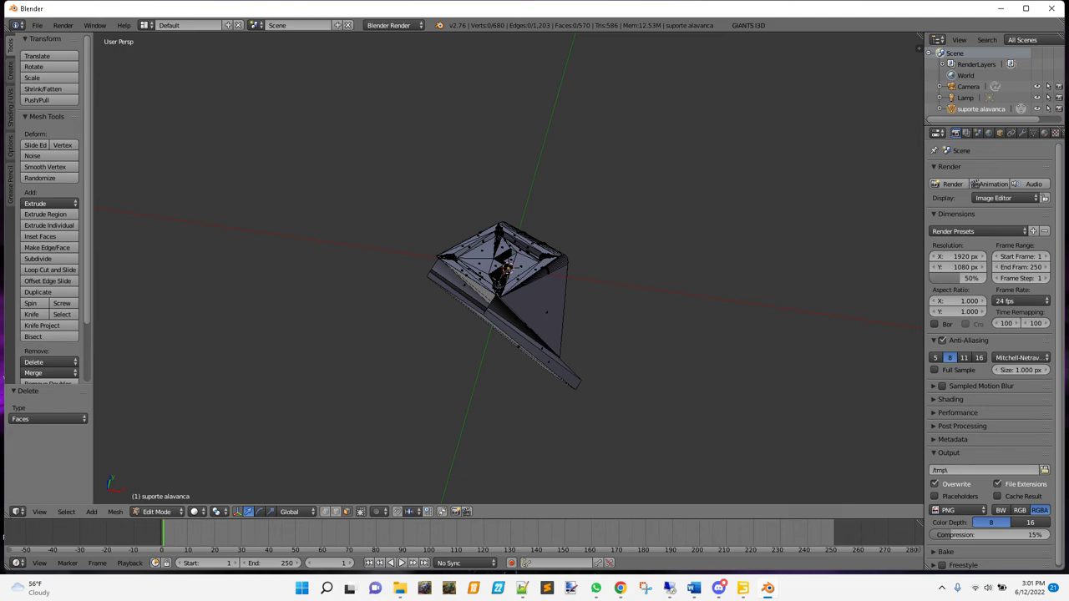
# - Select the boundary edges around the open cut end of the box in edge selection mode and fill them with a face
pyautogui.click(335, 514)
pyautogui.moveTo(525, 449); pyautogui.dragTo(577, 442, button='middle')
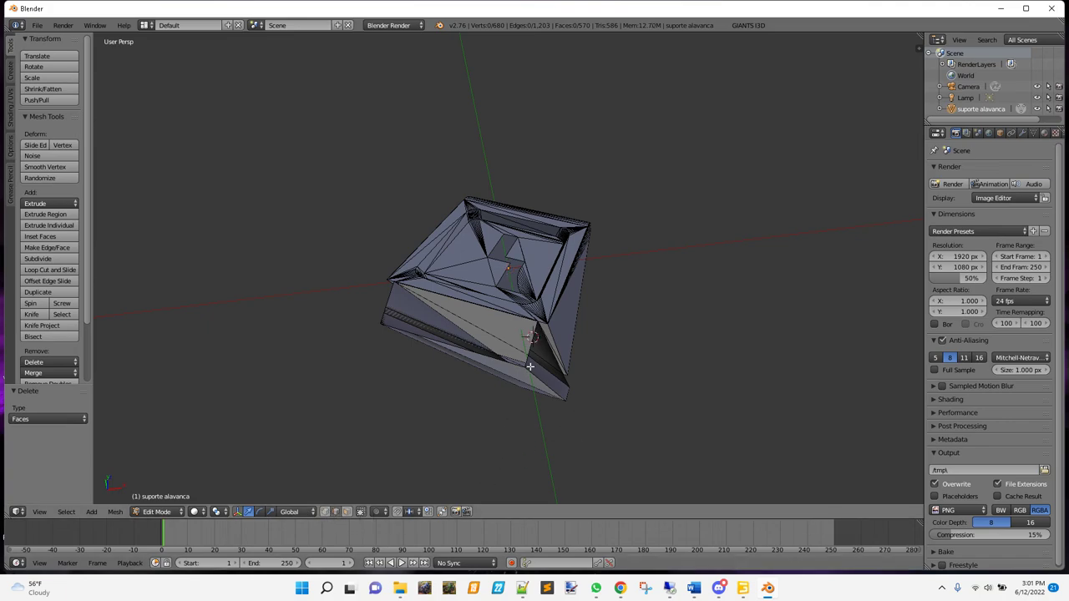
pyautogui.rightClick(512, 319)
pyautogui.keyDown('ctrl'); pyautogui.rightClick(394, 306); pyautogui.keyUp('ctrl')
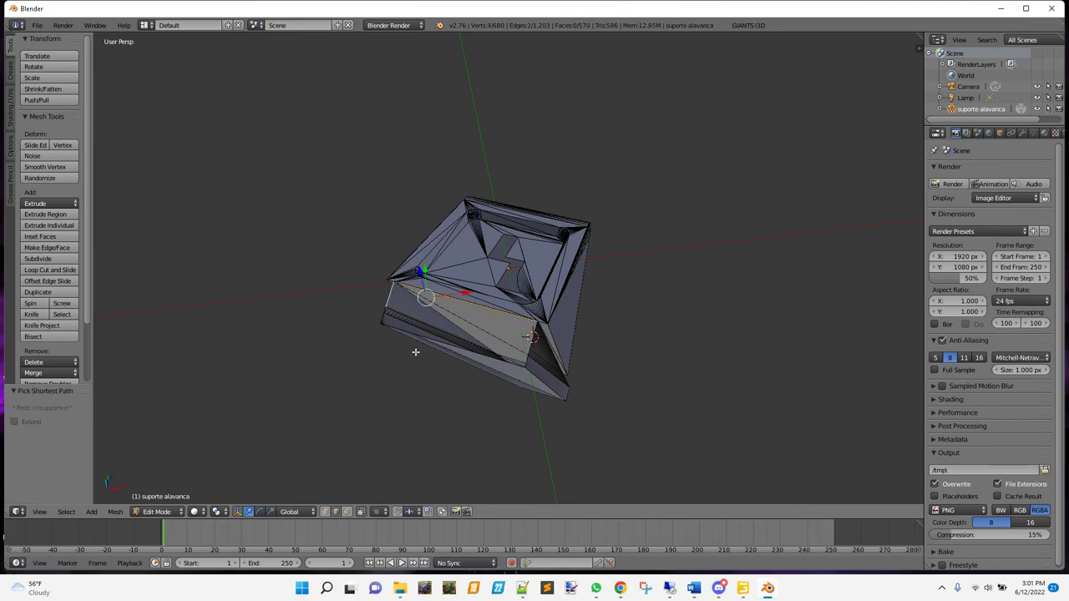
pyautogui.keyDown('ctrl'); pyautogui.rightClick(384, 319); pyautogui.keyUp('ctrl')
pyautogui.keyDown('ctrl'); pyautogui.rightClick(388, 316); pyautogui.keyUp('ctrl')
pyautogui.keyDown('ctrl'); pyautogui.rightClick(412, 335); pyautogui.keyUp('ctrl')
pyautogui.keyDown('ctrl'); pyautogui.rightClick(444, 344); pyautogui.keyUp('ctrl')
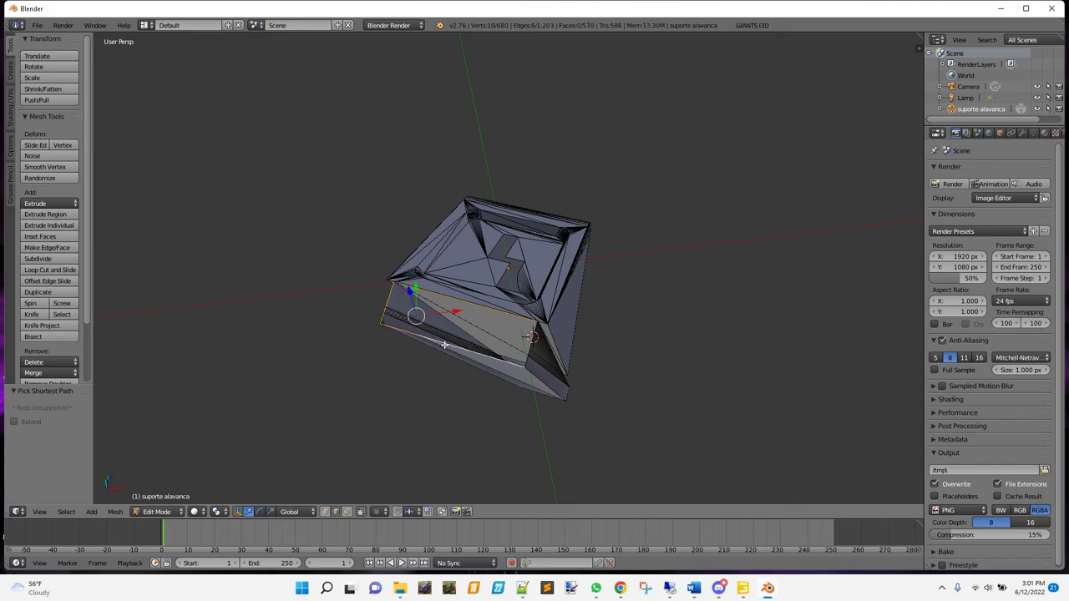
pyautogui.keyDown('ctrl'); pyautogui.rightClick(530, 364); pyautogui.keyUp('ctrl')
pyautogui.keyDown('ctrl'); pyautogui.rightClick(532, 352); pyautogui.keyUp('ctrl')
pyautogui.moveTo(532, 352); pyautogui.dragTo(588, 410, button='middle')
pyautogui.keyDown('ctrl'); pyautogui.rightClick(571, 357); pyautogui.keyUp('ctrl')
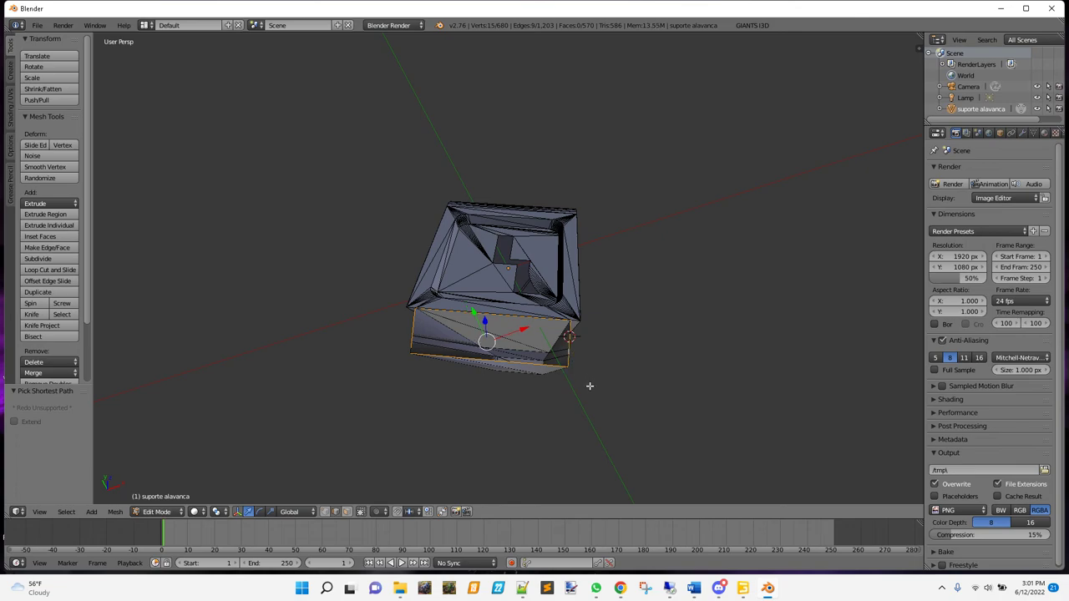
pyautogui.keyDown('ctrl'); pyautogui.rightClick(415, 354); pyautogui.keyUp('ctrl')
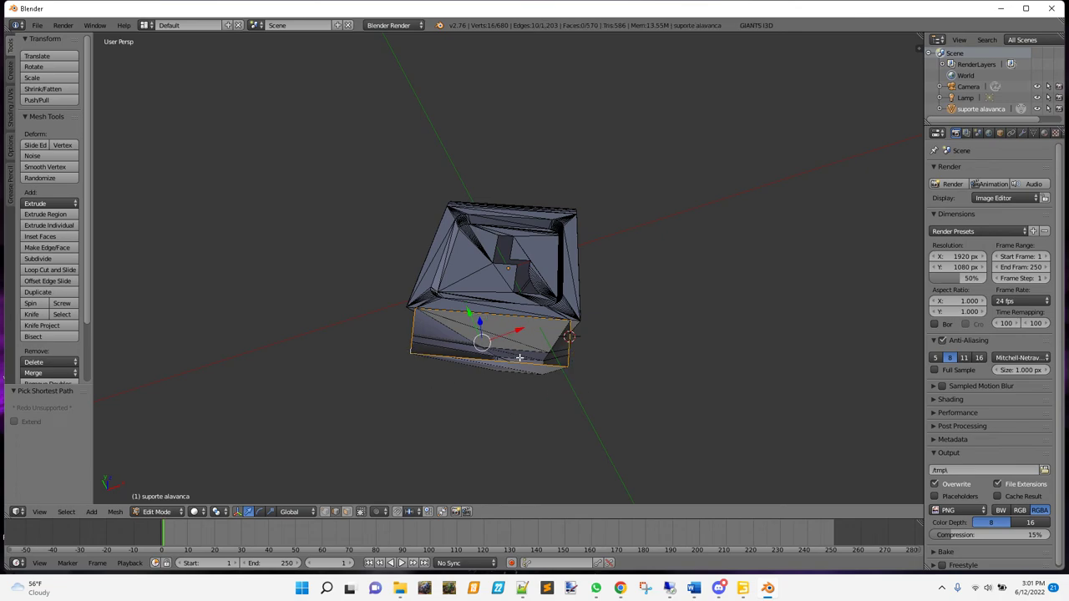
pyautogui.press('f')
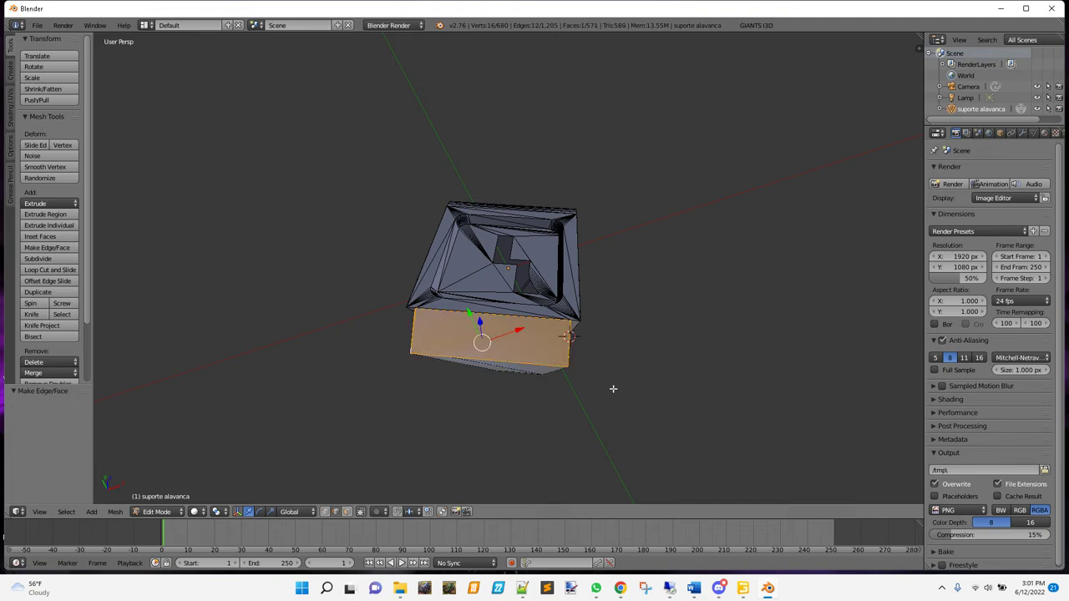
pyautogui.moveTo(626, 395); pyautogui.dragTo(517, 398, button='middle')
pyautogui.scroll(5, 362, 325)
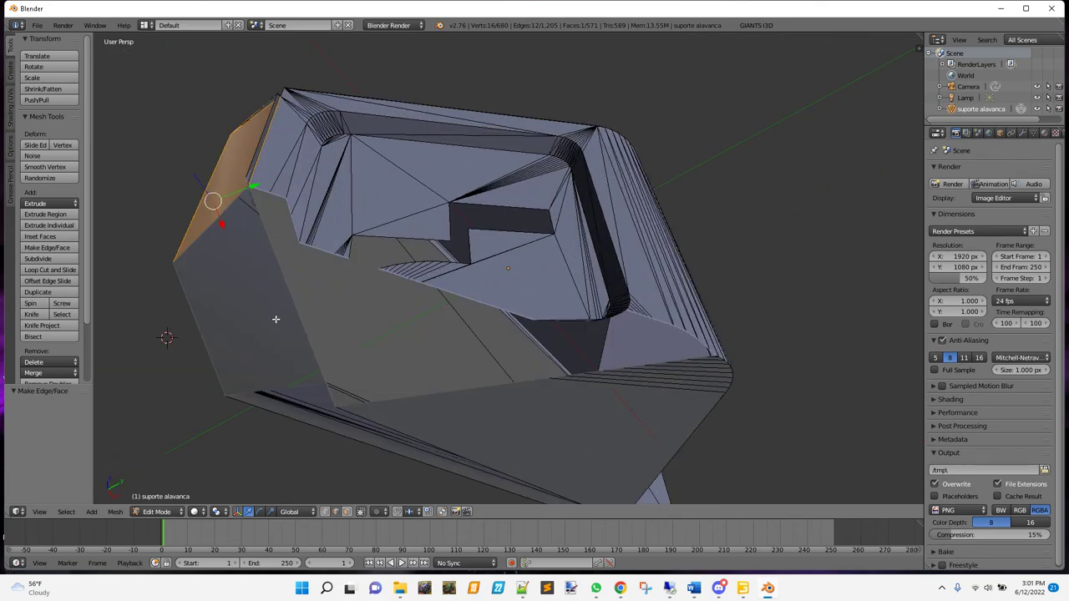
pyautogui.moveTo(229, 320); pyautogui.dragTo(329, 193, button='middle')
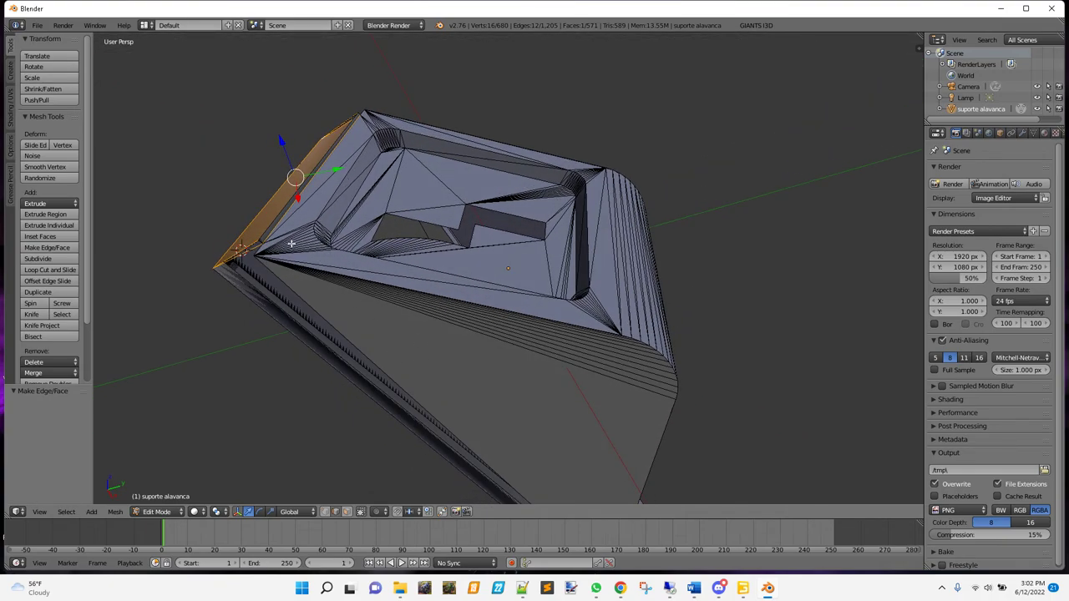
# - Switch to face selection mode and delete the thin sliver face alongside the new end cap of the box
pyautogui.rightClick(266, 239)
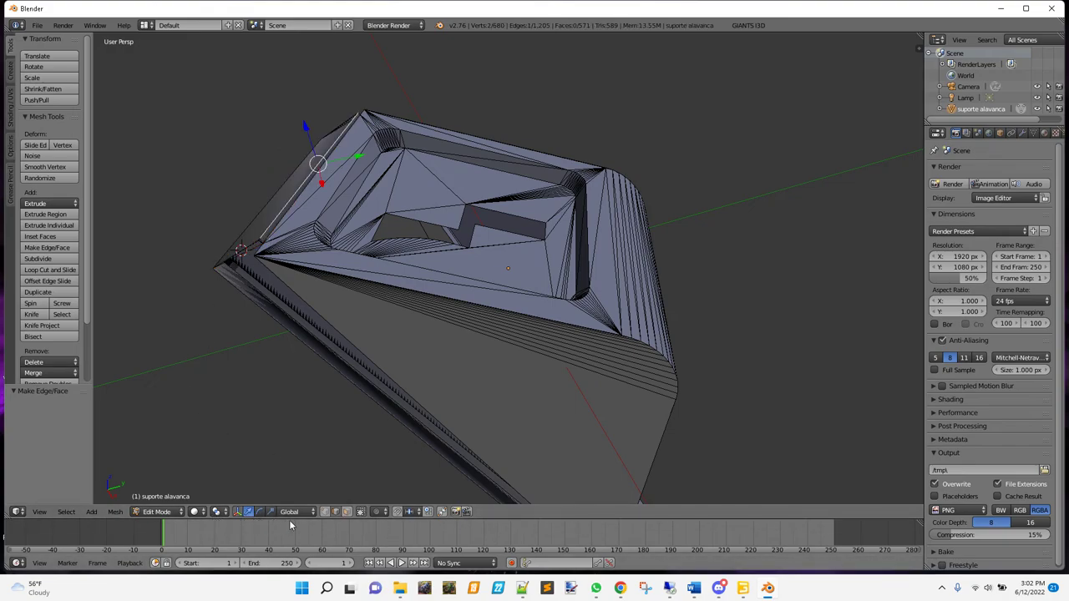
pyautogui.click(347, 512)
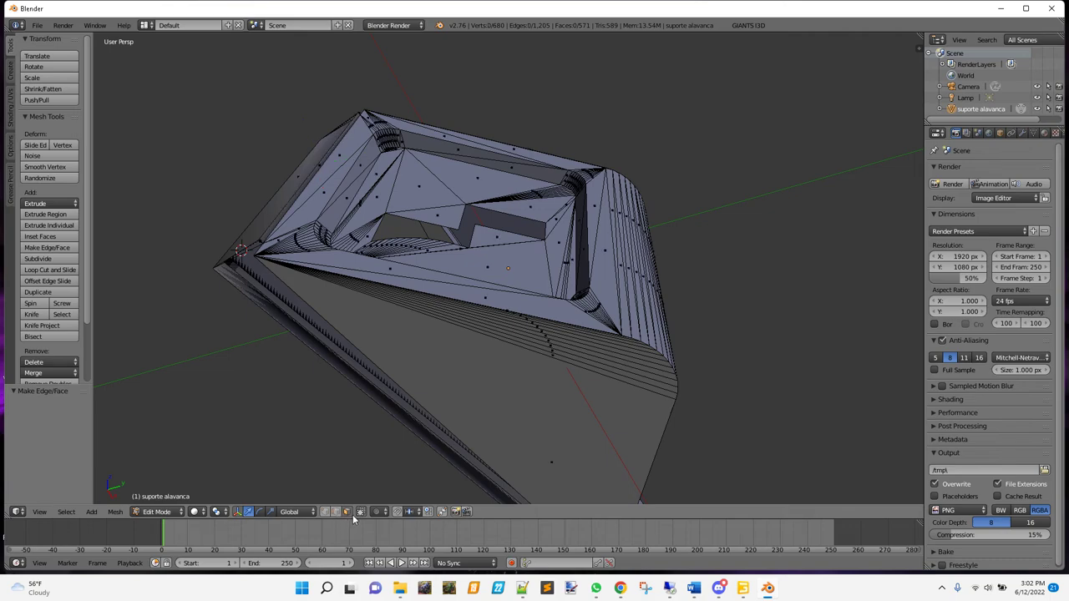
pyautogui.rightClick(267, 240)
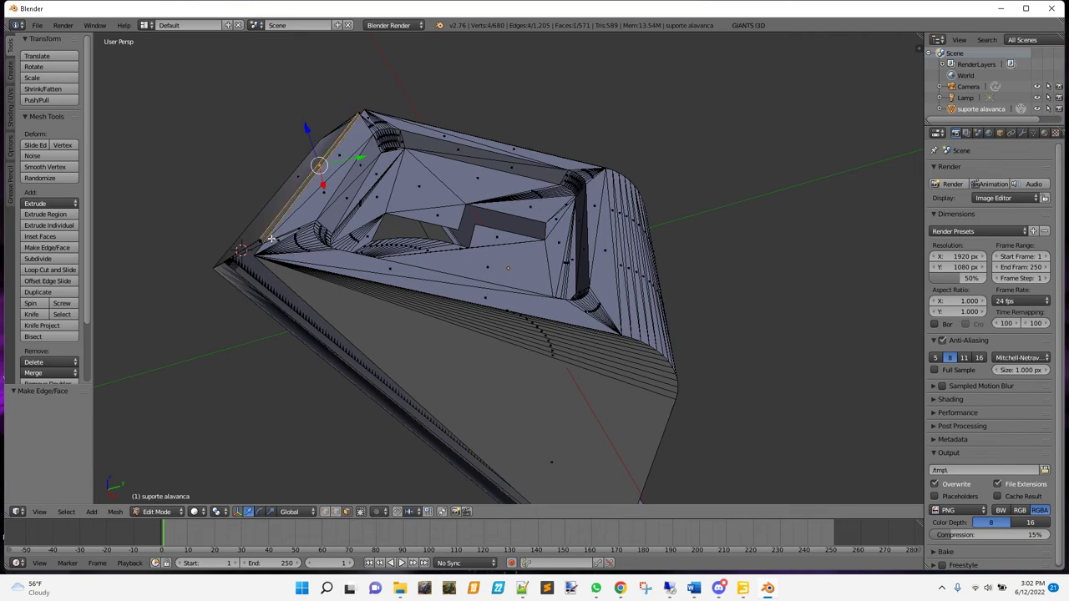
pyautogui.press('x')
pyautogui.click(271, 236)
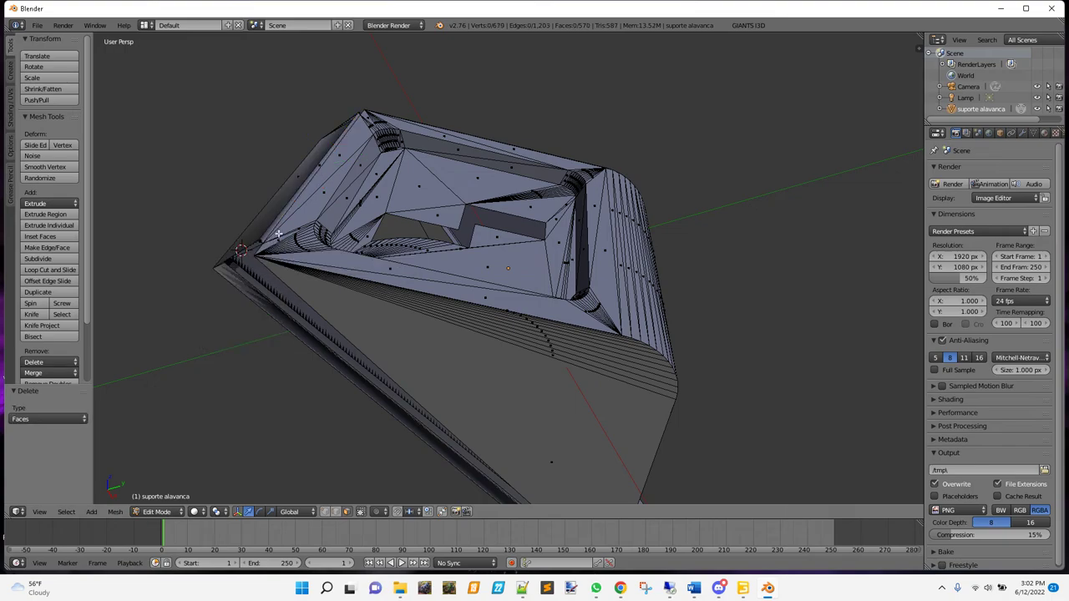
# - Select the remaining narrow face between the recessed top and the end cap and delete it as a face
pyautogui.rightClick(272, 236)
pyautogui.moveTo(277, 269); pyautogui.dragTo(316, 245, button='middle')
pyautogui.moveTo(348, 245); pyautogui.dragTo(640, 214, button='middle')
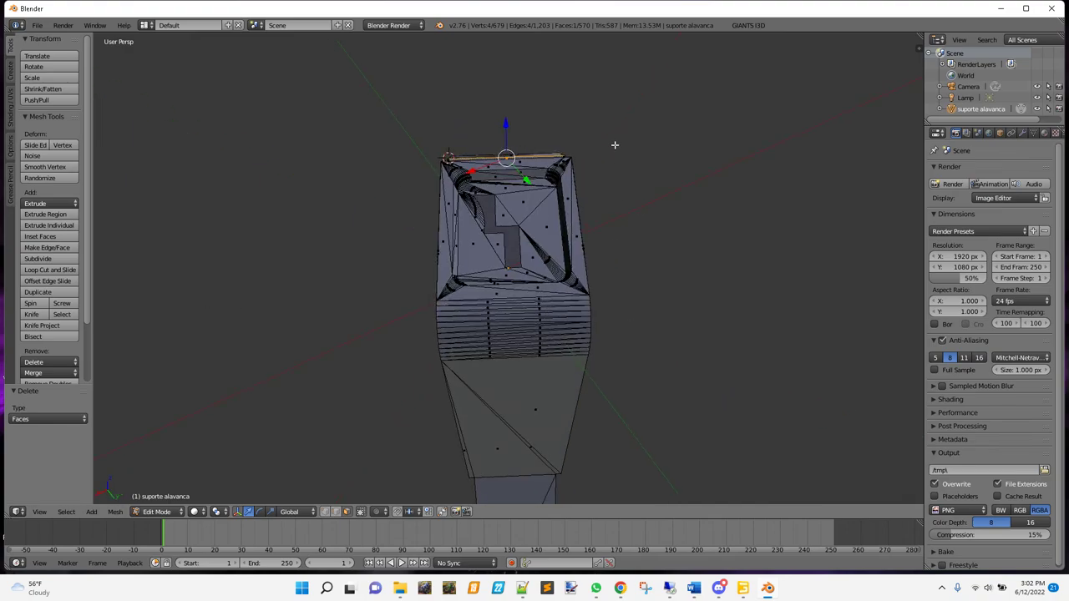
pyautogui.scroll(2, 597, 152)
pyautogui.moveTo(510, 152); pyautogui.dragTo(616, 130, button='middle')
pyautogui.press('x')
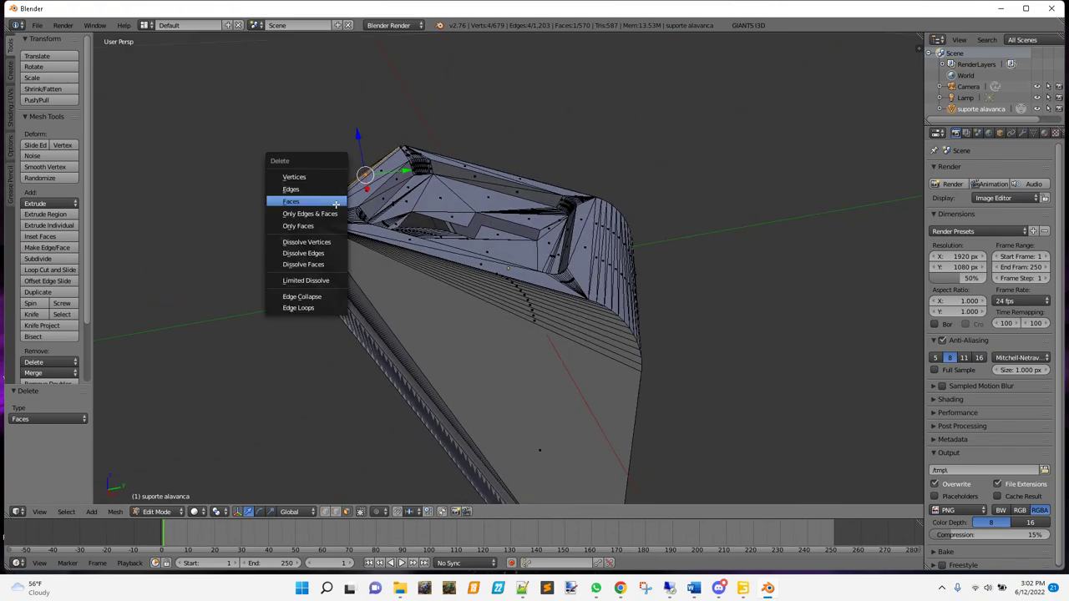
pyautogui.click(320, 207)
# - Delete the face capping the cut end of the box
pyautogui.moveTo(361, 240); pyautogui.dragTo(417, 231, button='middle')
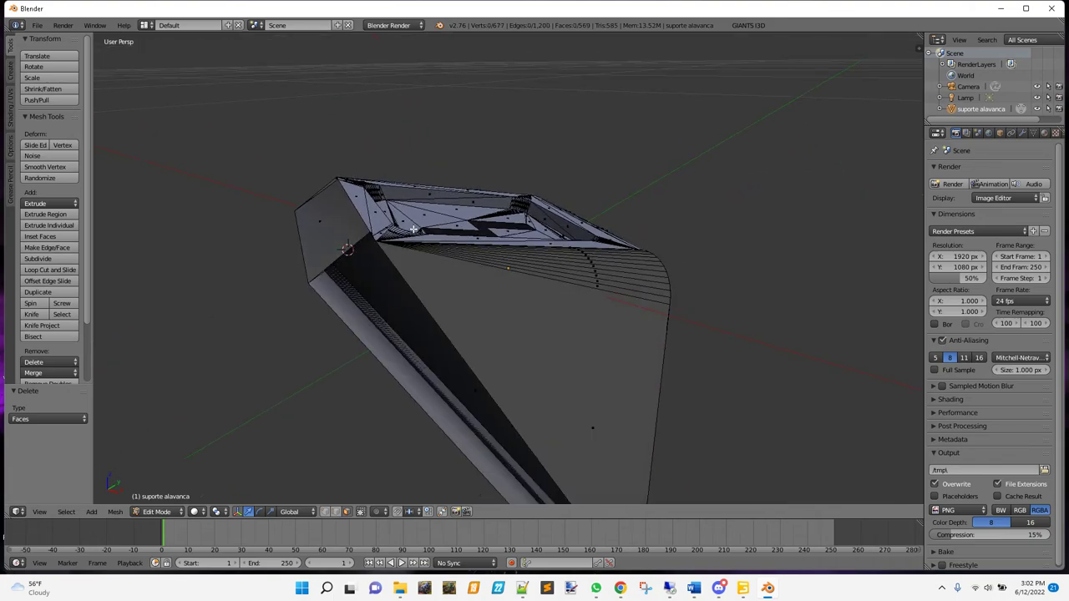
pyautogui.rightClick(335, 237)
pyautogui.press('x')
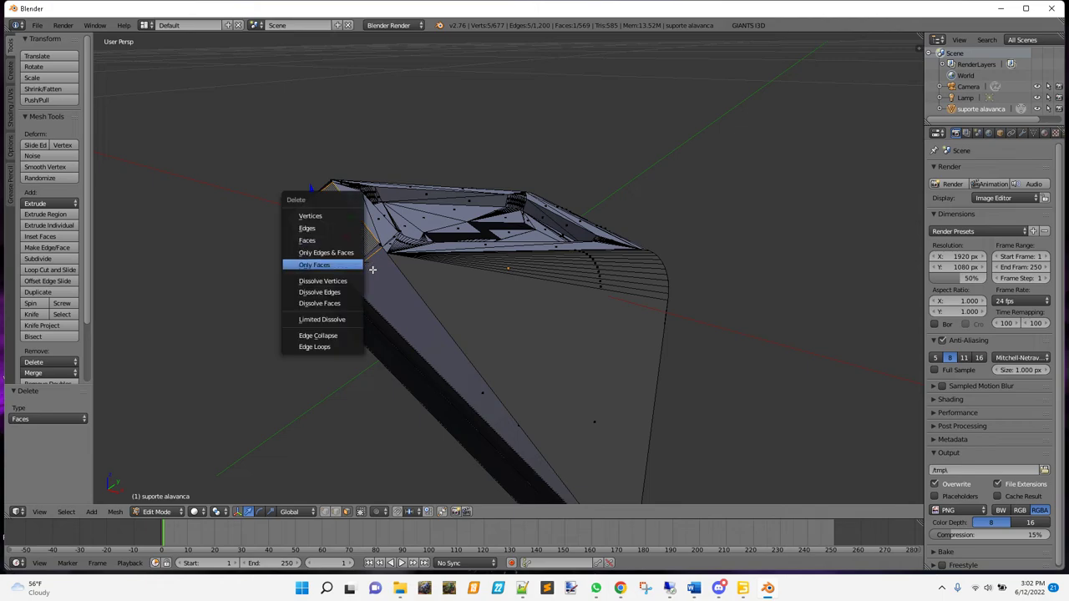
pyautogui.click(309, 239)
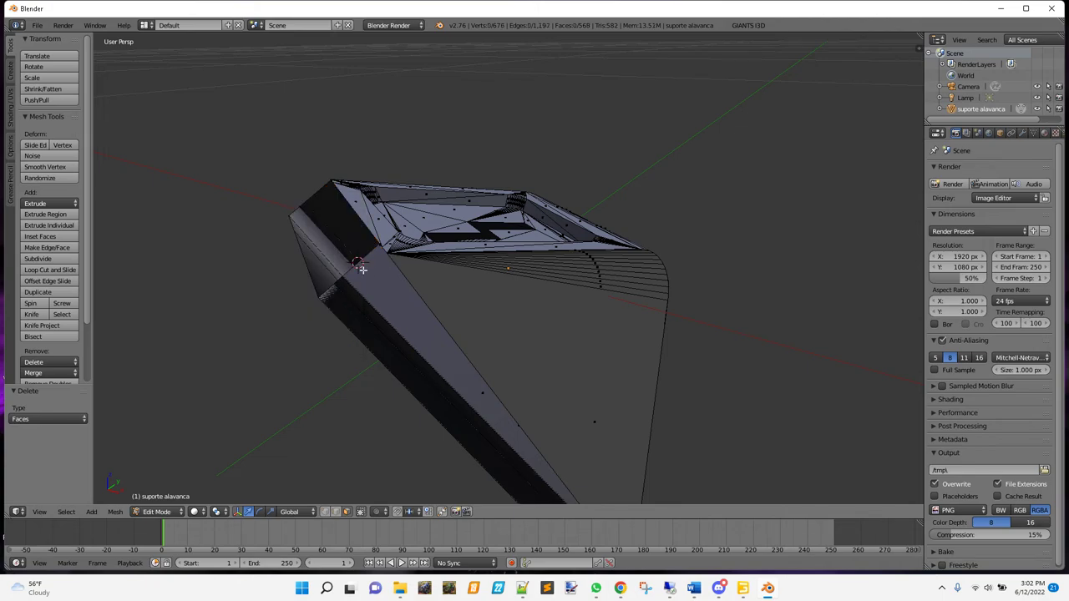
# - Select the edges around the open cut end, including the rim of the recessed top, and fill them with one face
pyautogui.moveTo(361, 267)
pyautogui.mouseDown(button='middle')
pyautogui.moveTo(418, 287)
pyautogui.moveTo(412, 273)
pyautogui.mouseUp(button='middle')
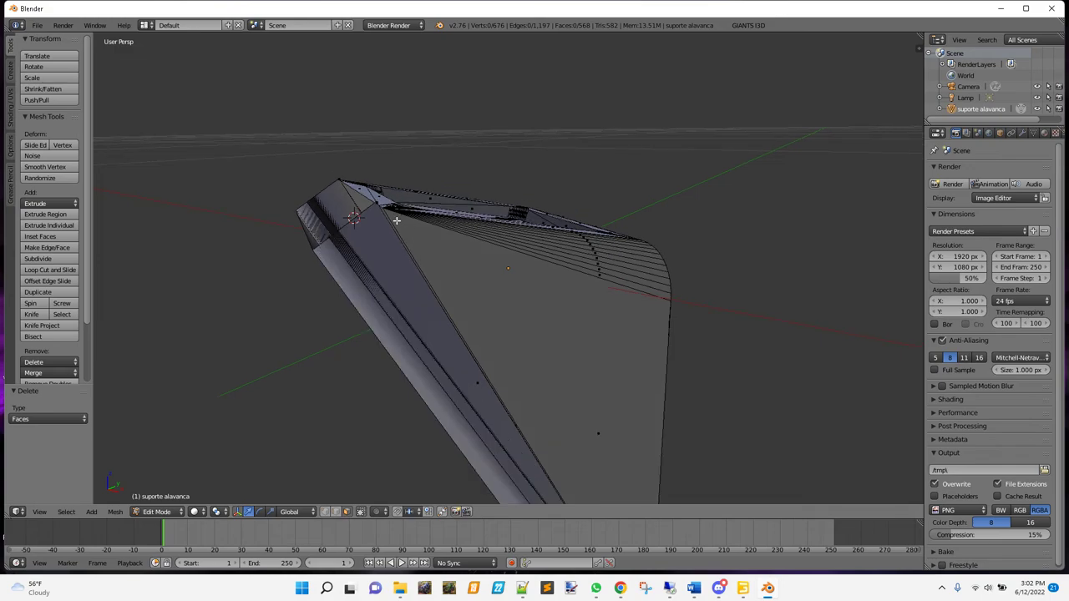
pyautogui.moveTo(397, 220)
pyautogui.mouseDown(button='middle')
pyautogui.moveTo(365, 245)
pyautogui.moveTo(444, 256)
pyautogui.moveTo(461, 239)
pyautogui.moveTo(454, 267)
pyautogui.moveTo(467, 286)
pyautogui.mouseUp(button='middle')
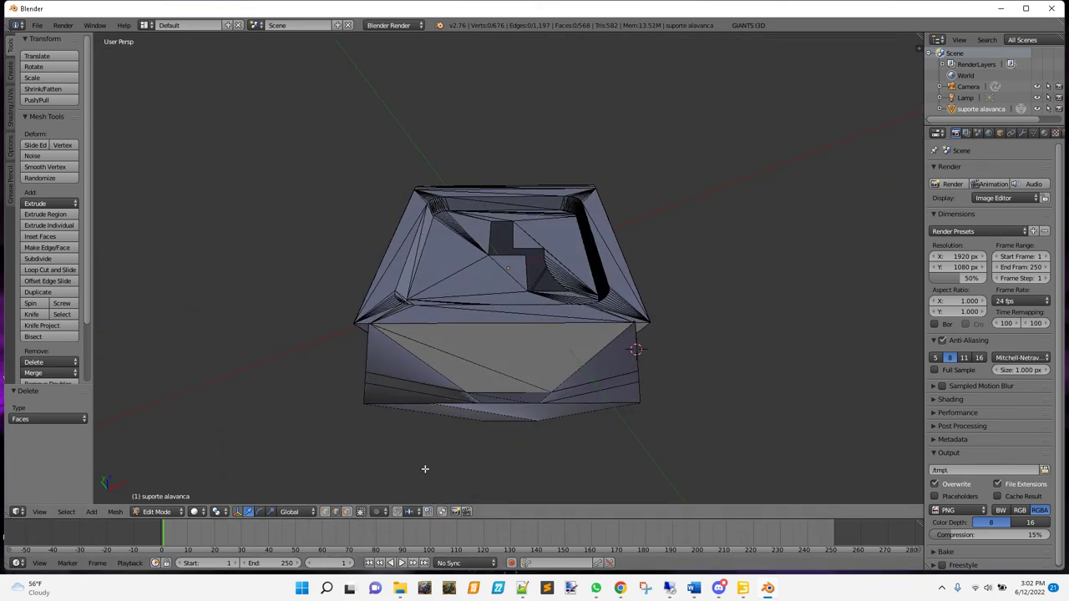
pyautogui.rightClick(370, 358)
pyautogui.keyDown('ctrl'); pyautogui.rightClick(370, 382); pyautogui.keyUp('ctrl')
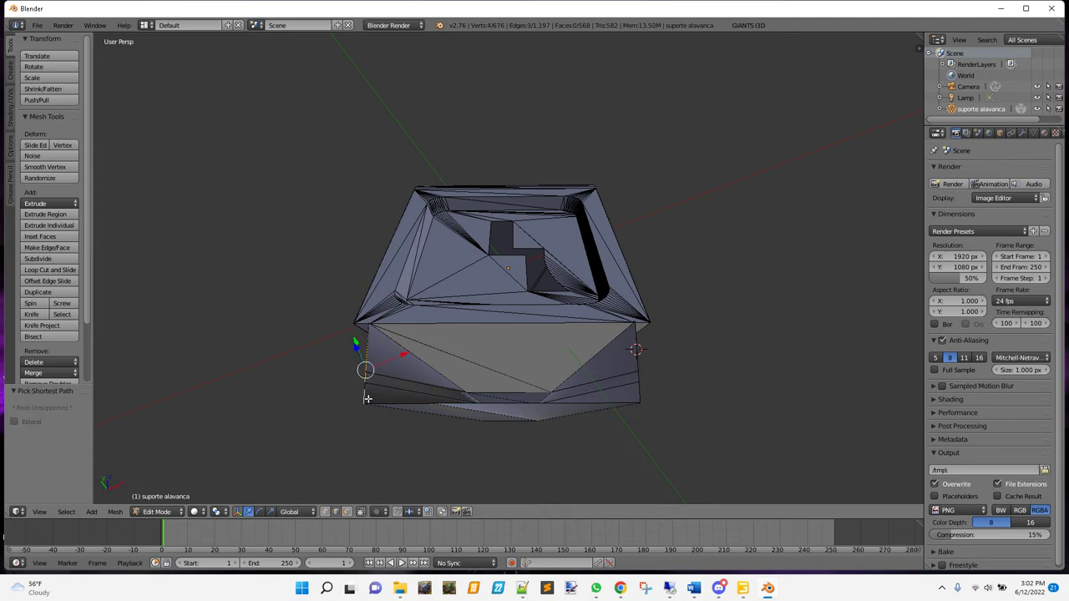
pyautogui.keyDown('ctrl'); pyautogui.rightClick(367, 390); pyautogui.keyUp('ctrl')
pyautogui.keyDown('ctrl'); pyautogui.rightClick(401, 406); pyautogui.keyUp('ctrl')
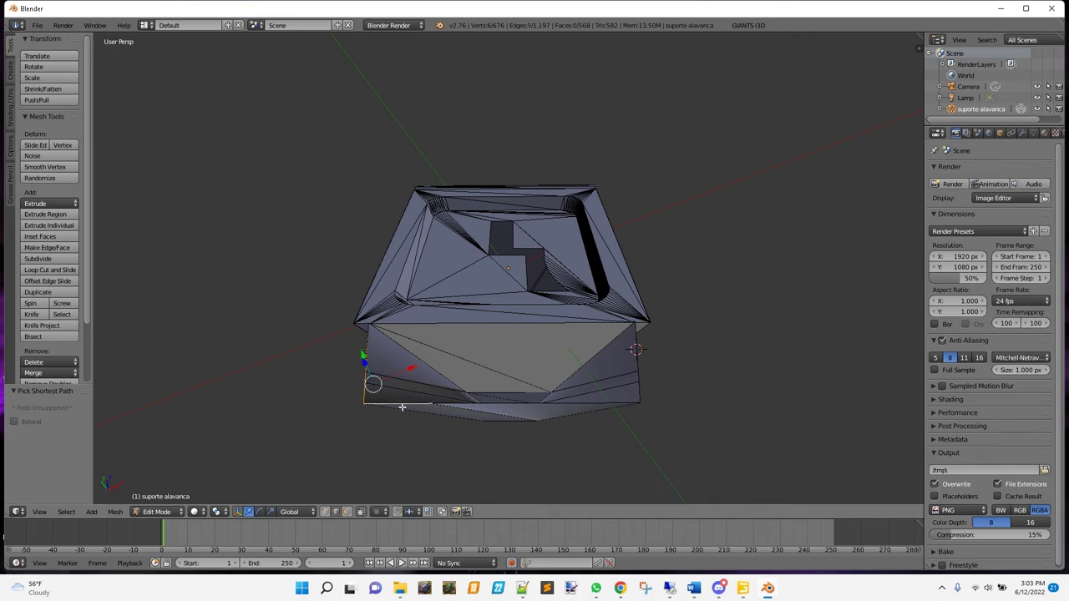
pyautogui.keyDown('ctrl'); pyautogui.rightClick(504, 407); pyautogui.keyUp('ctrl')
pyautogui.keyDown('ctrl'); pyautogui.rightClick(643, 396); pyautogui.keyUp('ctrl')
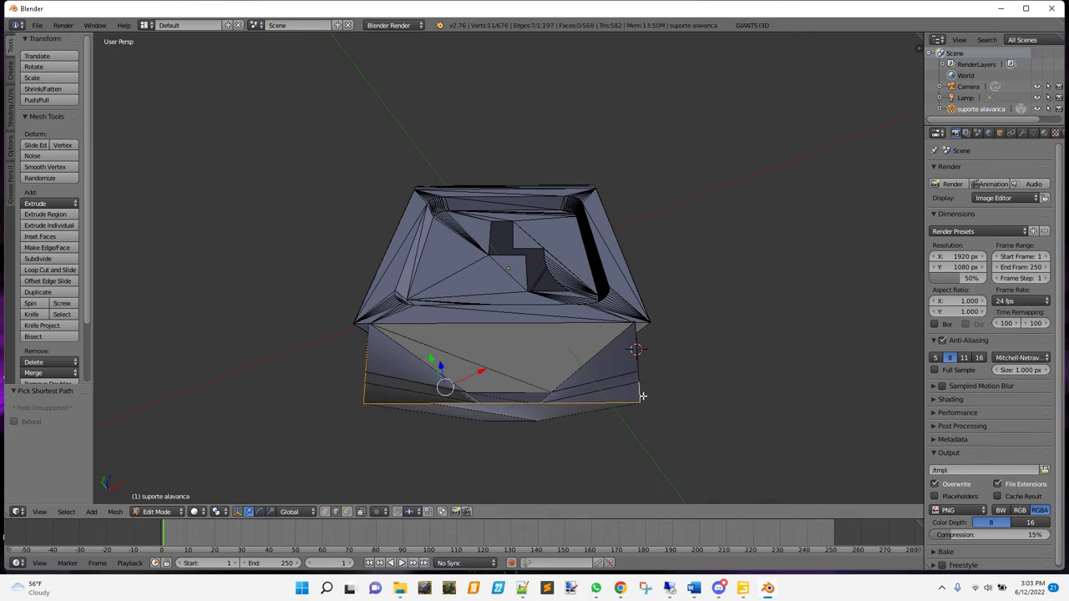
pyautogui.keyDown('ctrl'); pyautogui.rightClick(642, 380); pyautogui.keyUp('ctrl')
pyautogui.keyDown('ctrl'); pyautogui.rightClick(643, 363); pyautogui.keyUp('ctrl')
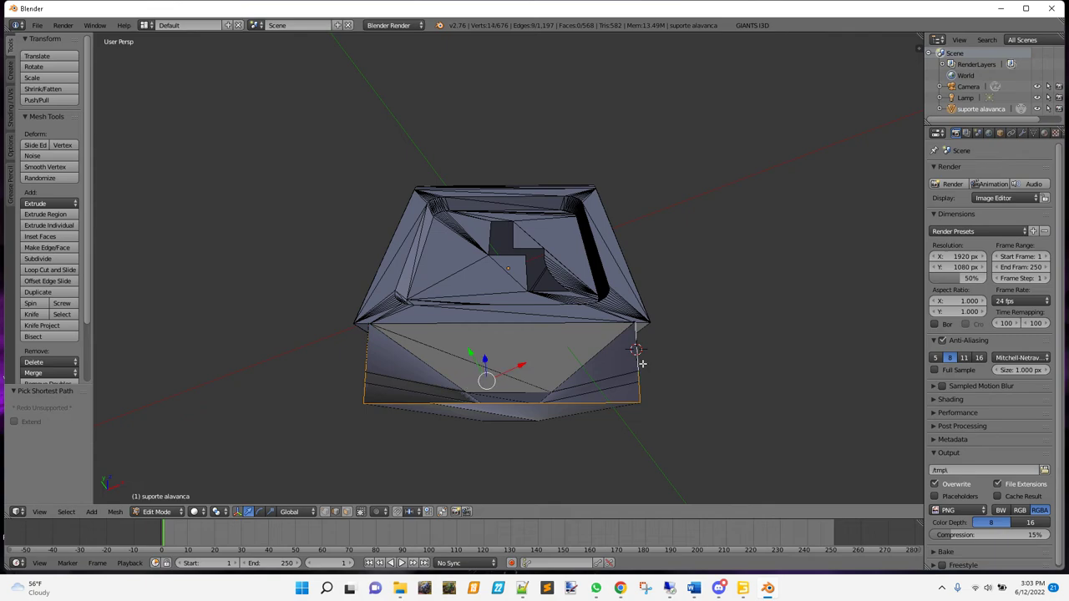
pyautogui.keyDown('ctrl'); pyautogui.rightClick(582, 329); pyautogui.keyUp('ctrl')
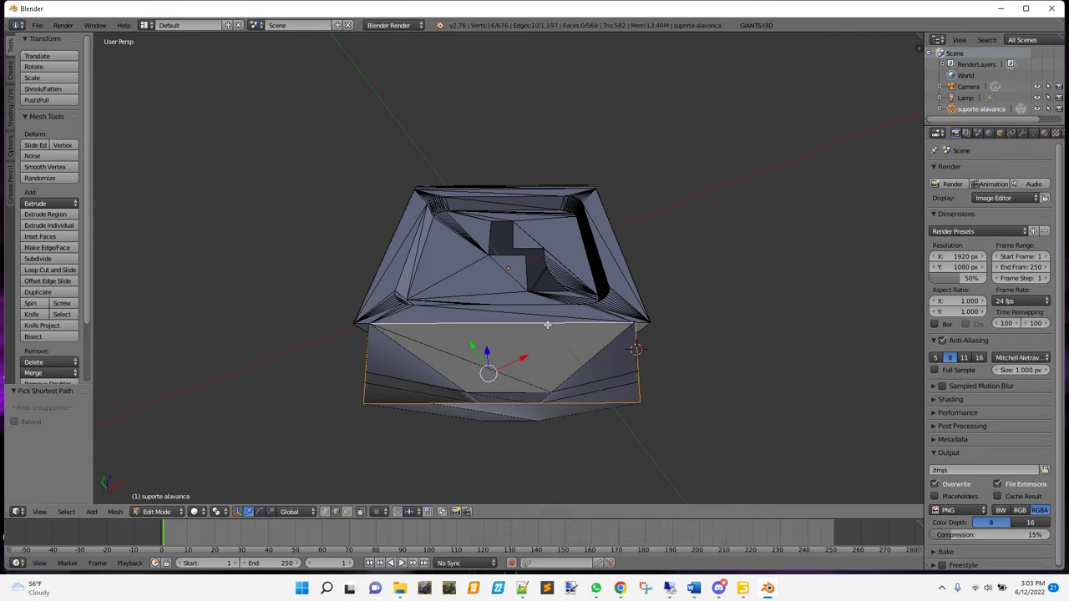
pyautogui.press('f')
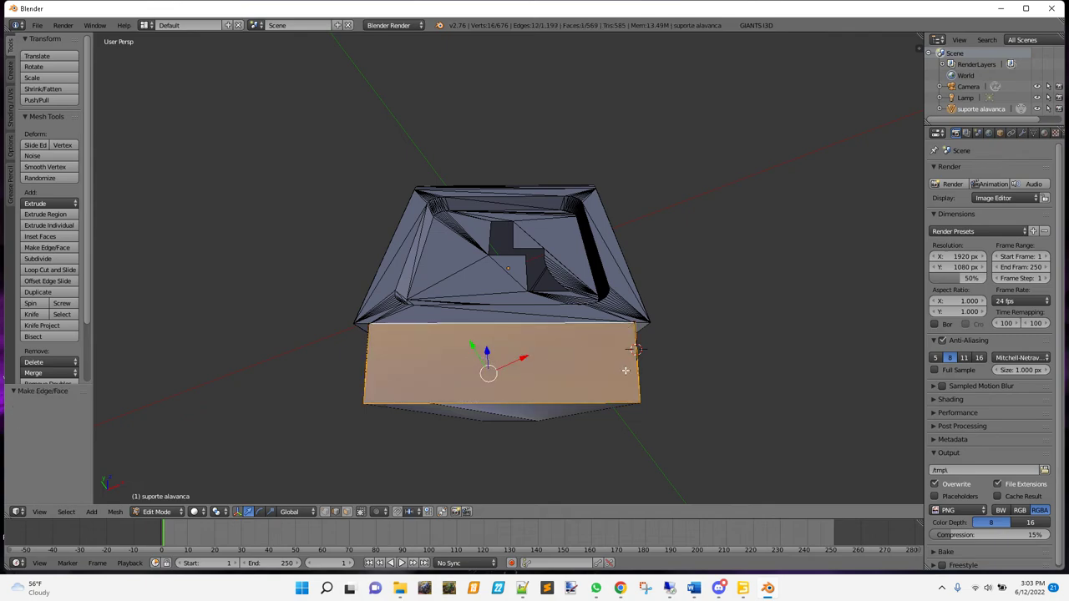
# - Inspect the closed end and sides of the support, and return the mesh to Object Mode
pyautogui.moveTo(639, 375); pyautogui.dragTo(551, 339, button='middle')
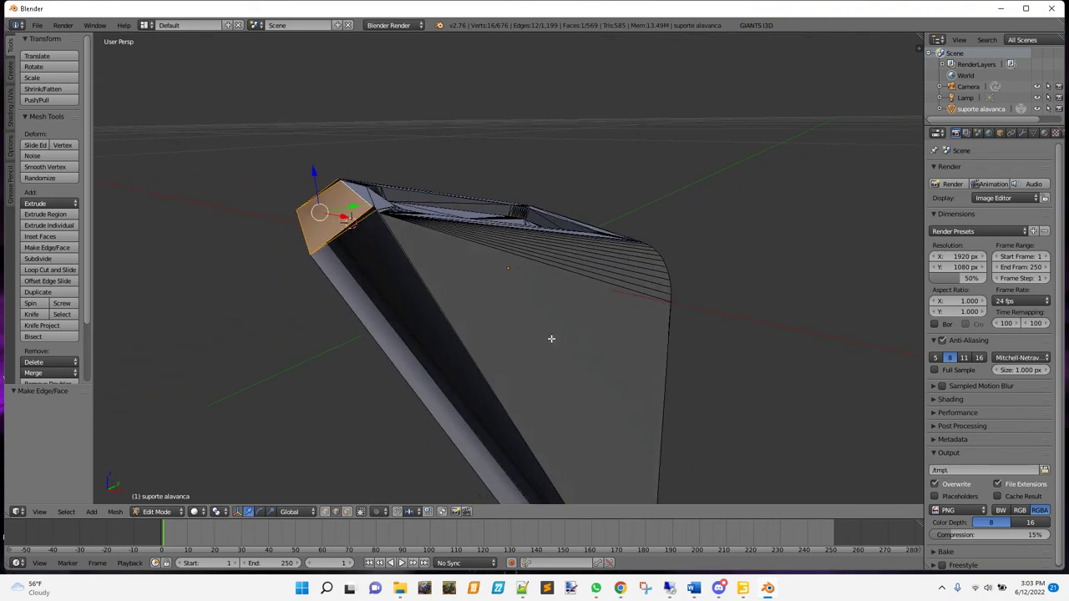
pyautogui.scroll(2, 415, 316)
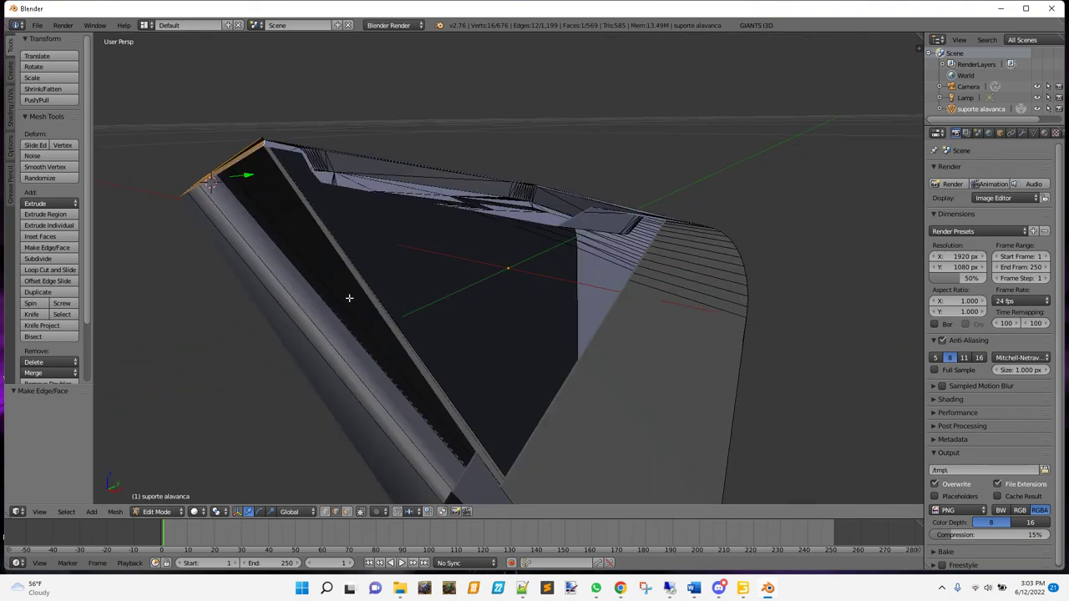
pyautogui.scroll(-2, 349, 298)
pyautogui.moveTo(376, 309); pyautogui.dragTo(293, 388, button='middle')
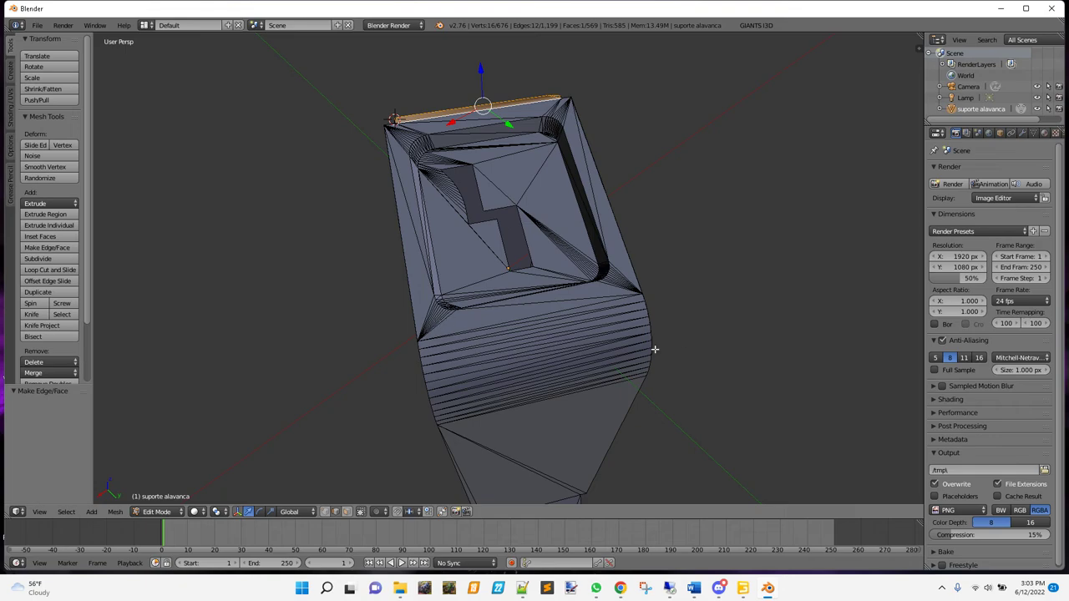
pyautogui.scroll(-3, 634, 334)
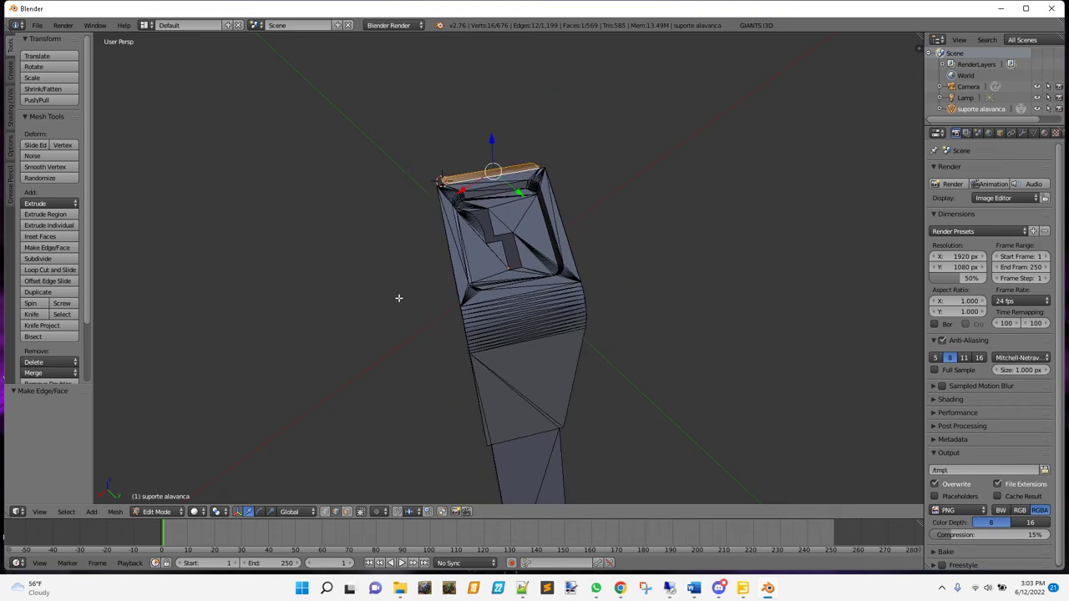
pyautogui.click(157, 511)
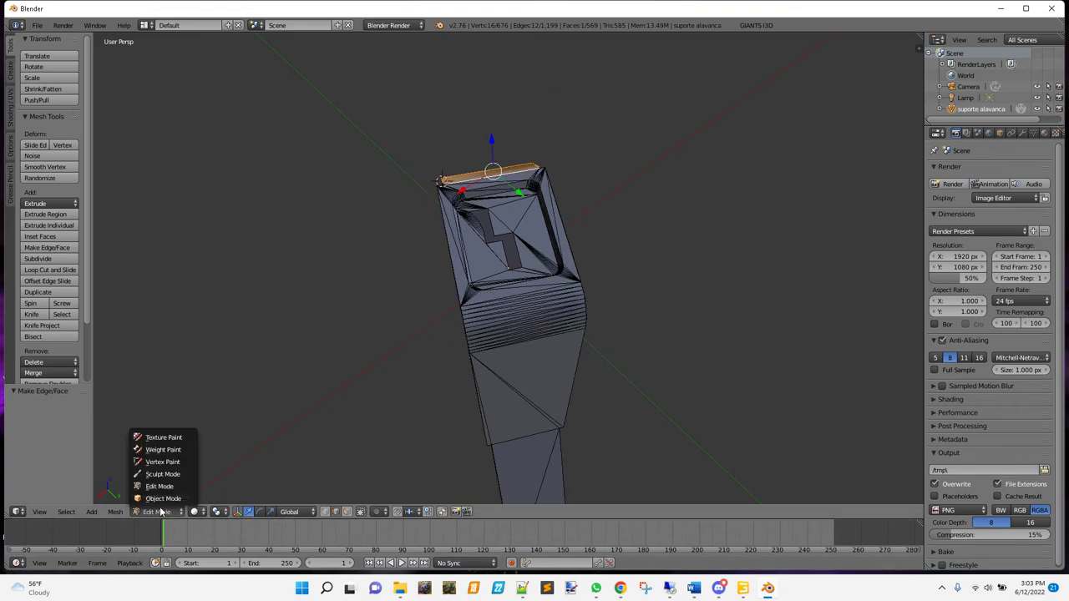
pyautogui.click(163, 498)
pyautogui.moveTo(469, 311); pyautogui.dragTo(562, 364, button='middle')
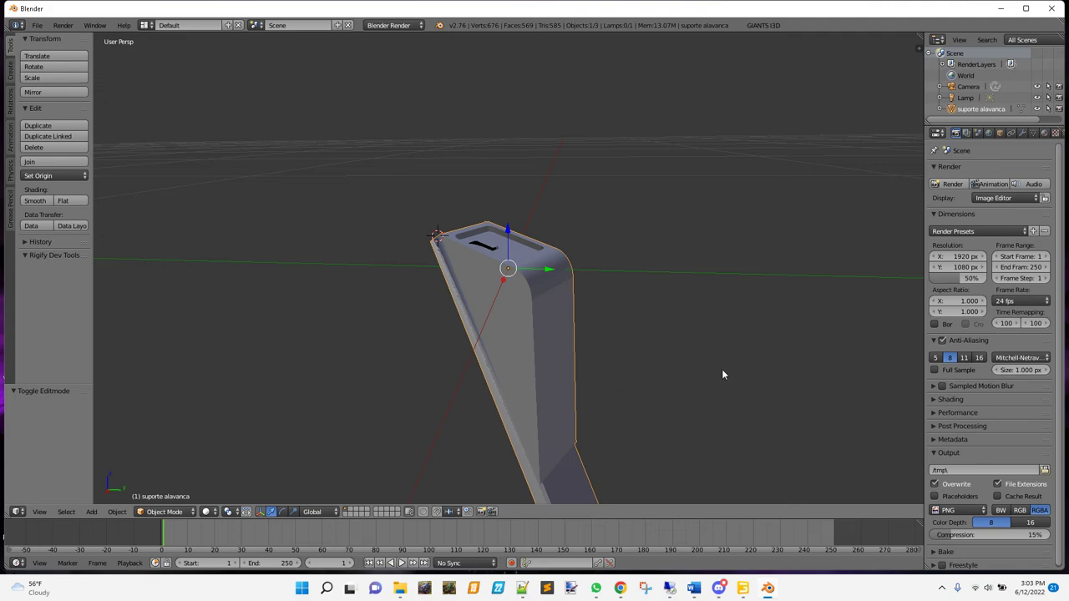
# - Preview the lever support in Material and Rendered viewport shading
pyautogui.click(212, 512)
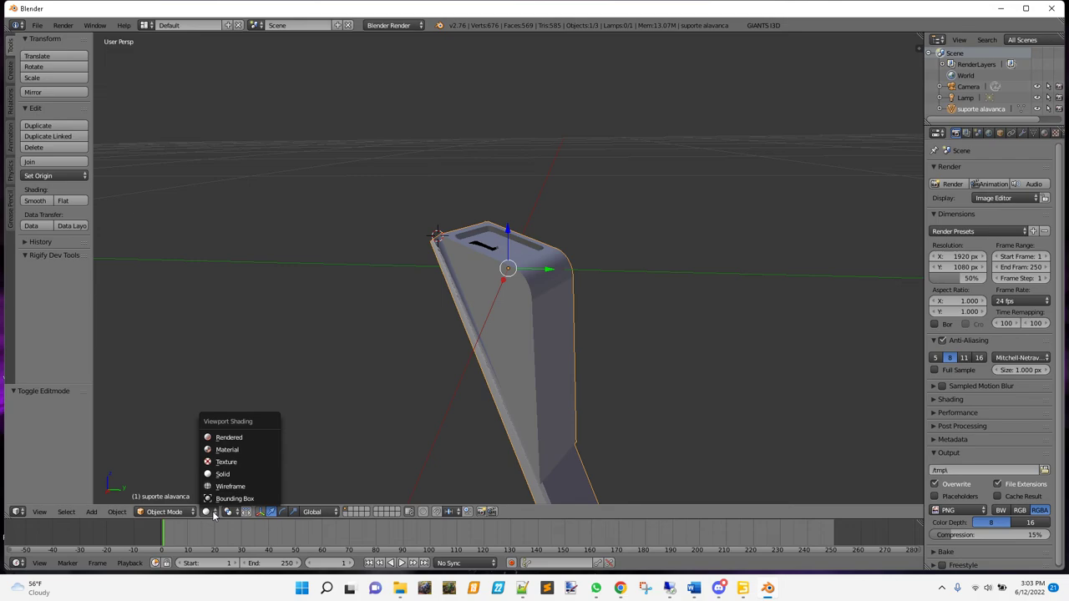
pyautogui.click(232, 454)
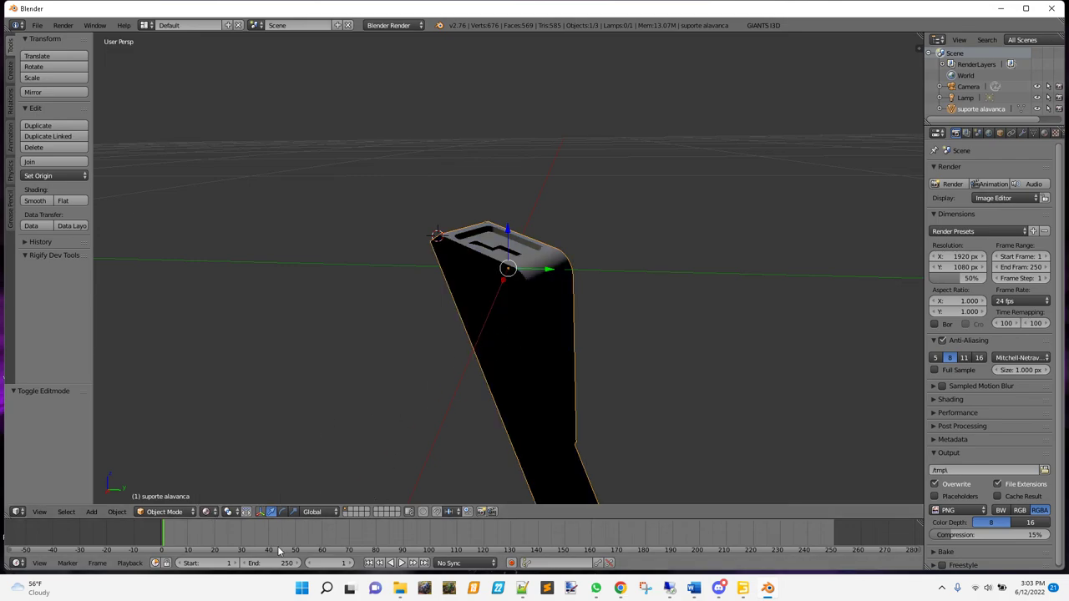
pyautogui.click(212, 512)
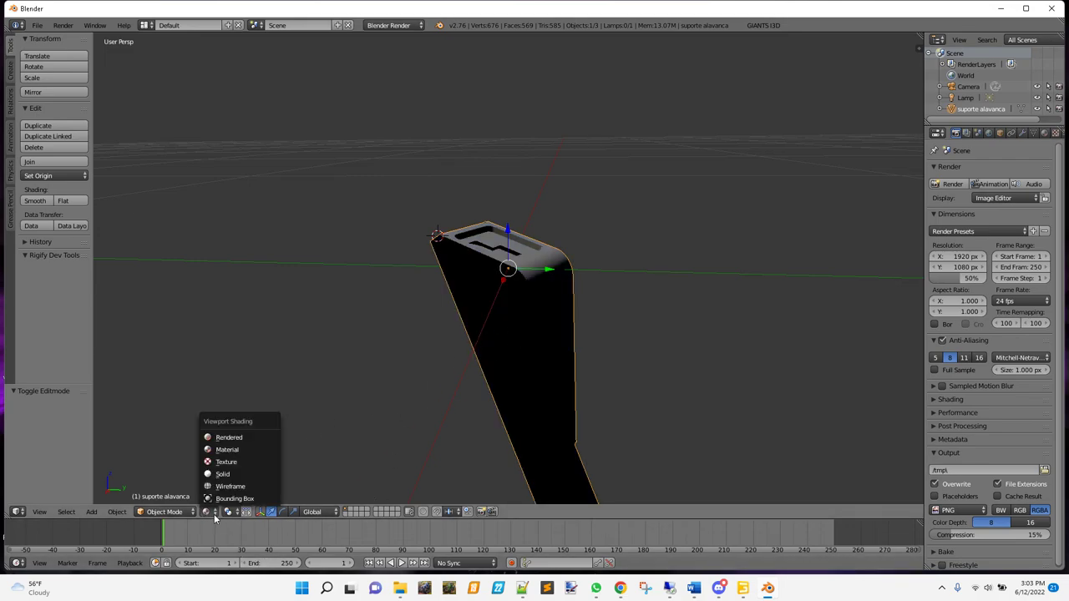
pyautogui.click(231, 438)
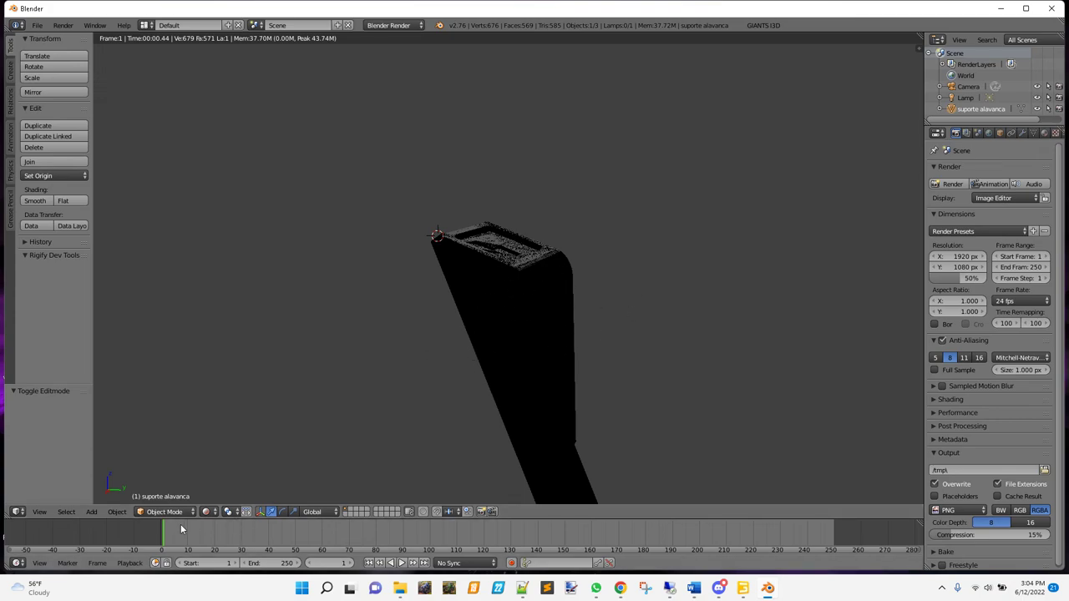
# - Set the viewport shading to Texture and bring up the texture properties
pyautogui.click(210, 512)
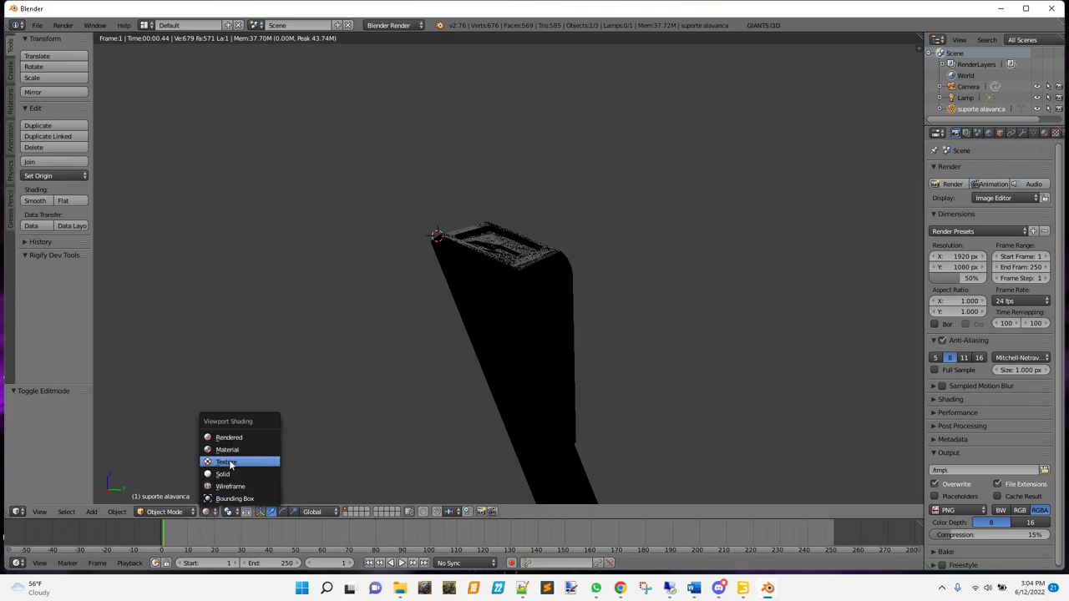
pyautogui.click(211, 461)
pyautogui.moveTo(608, 380); pyautogui.dragTo(522, 378, button='middle')
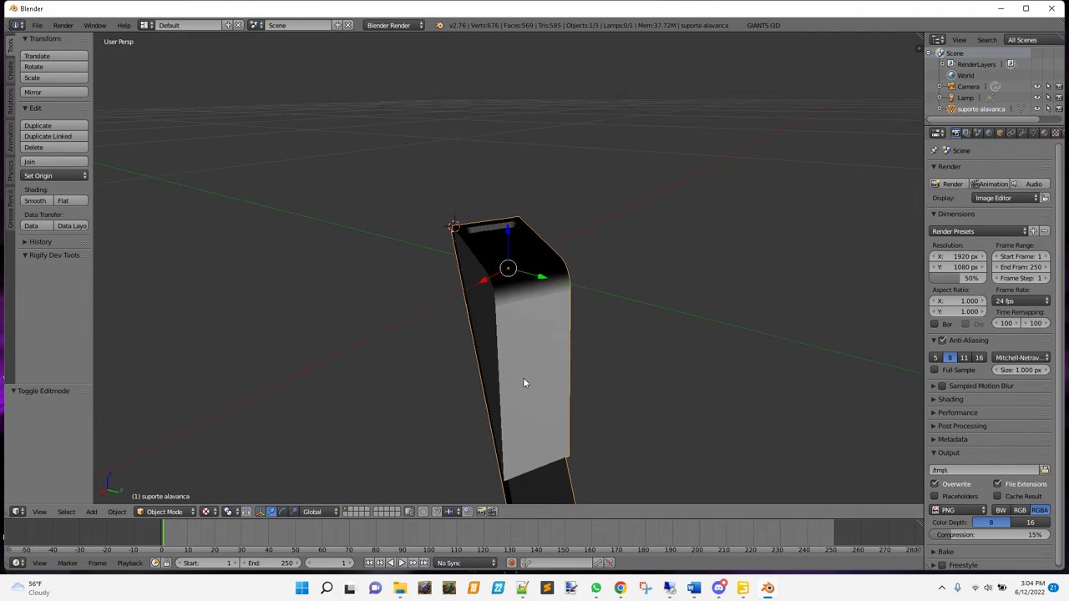
pyautogui.click(1045, 135)
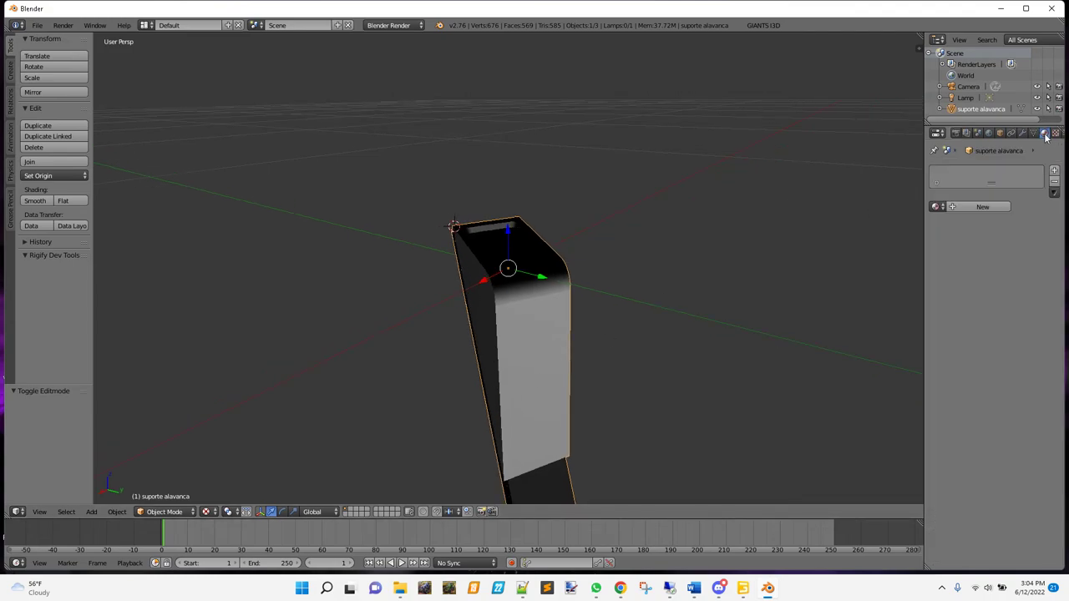
pyautogui.click(1056, 134)
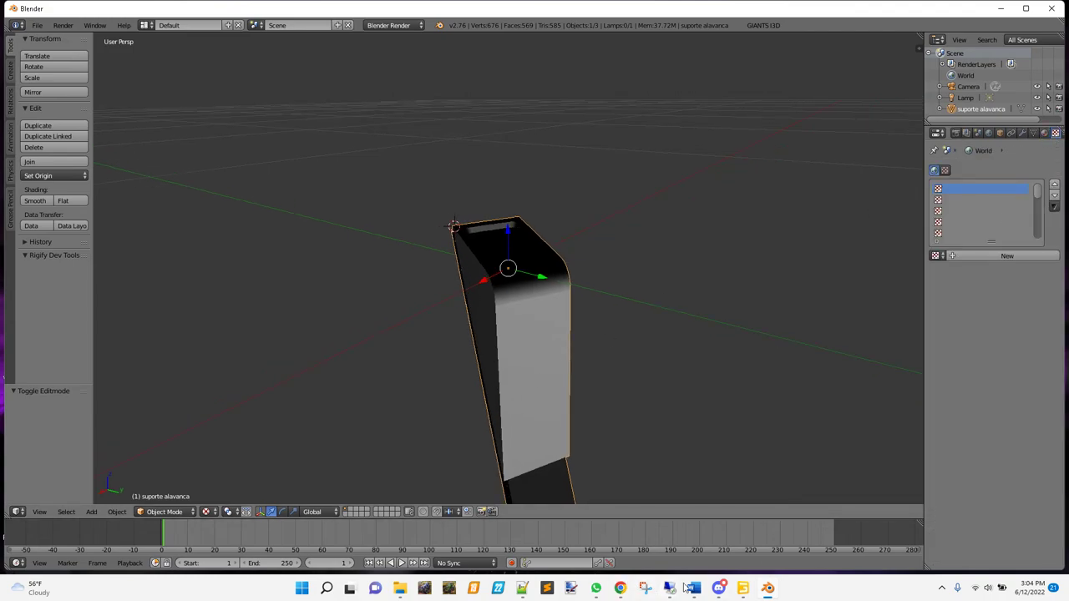
# - Switch to GIANTS Editor, view the diffuse texture map of suporte alavanca, and return to Blender
pyautogui.click(742, 589)
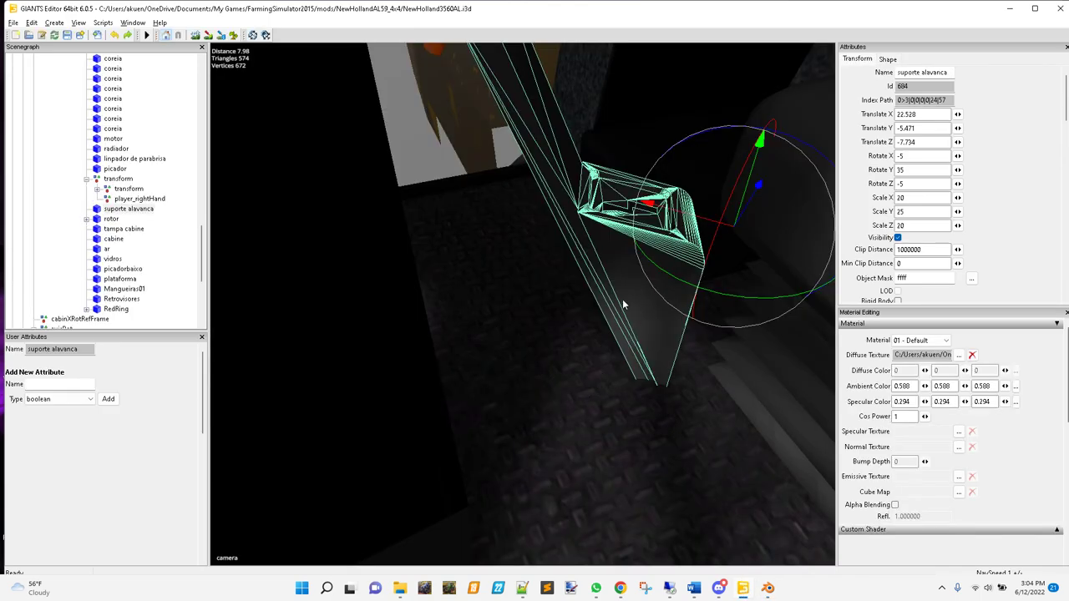
pyautogui.click(959, 356)
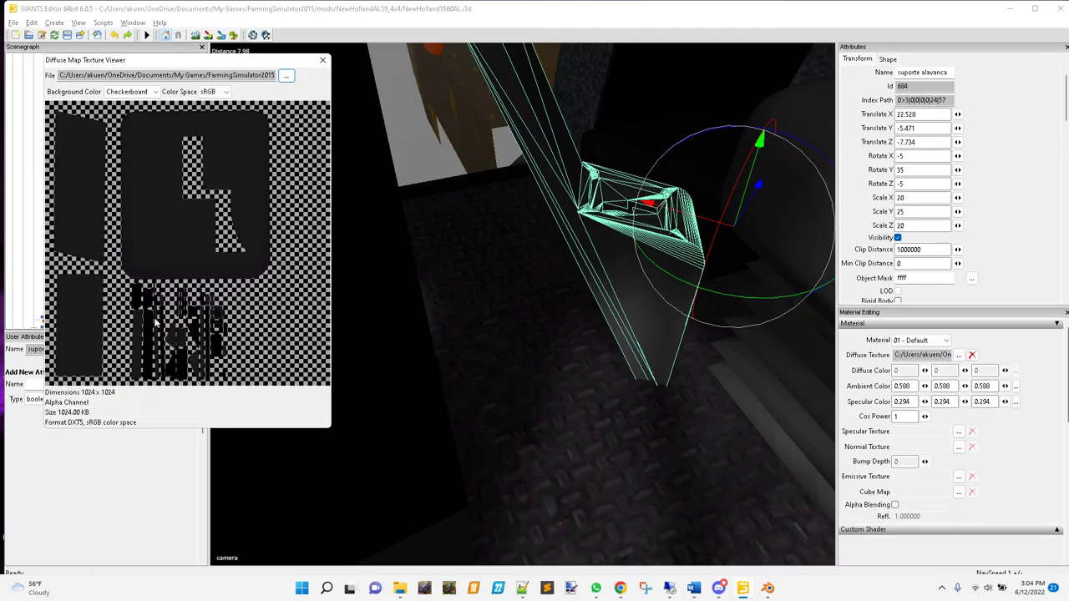
pyautogui.click(324, 61)
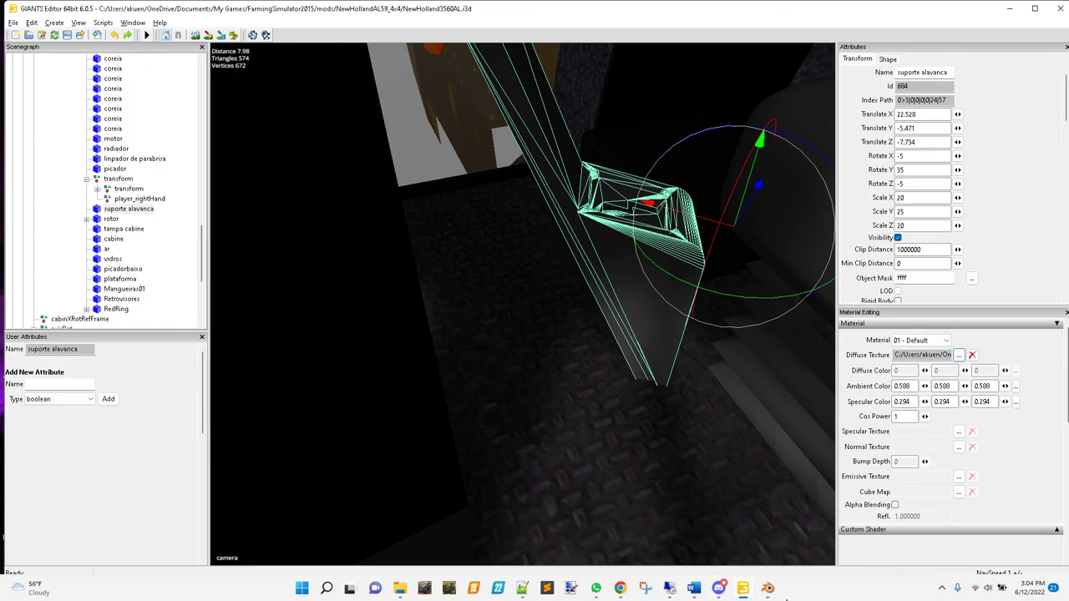
pyautogui.moveTo(743, 591)
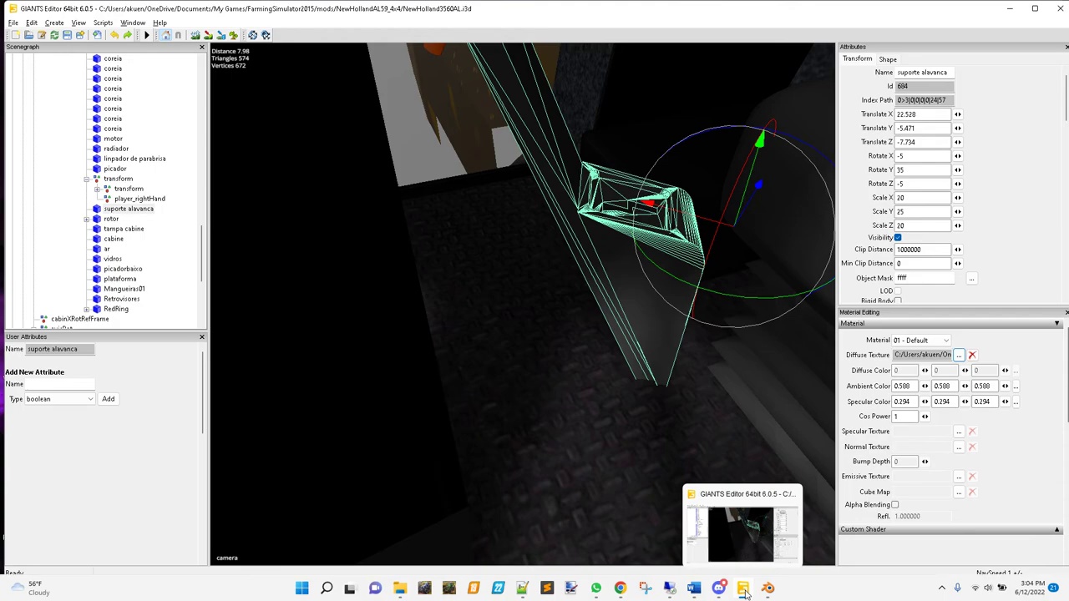
pyautogui.click(768, 588)
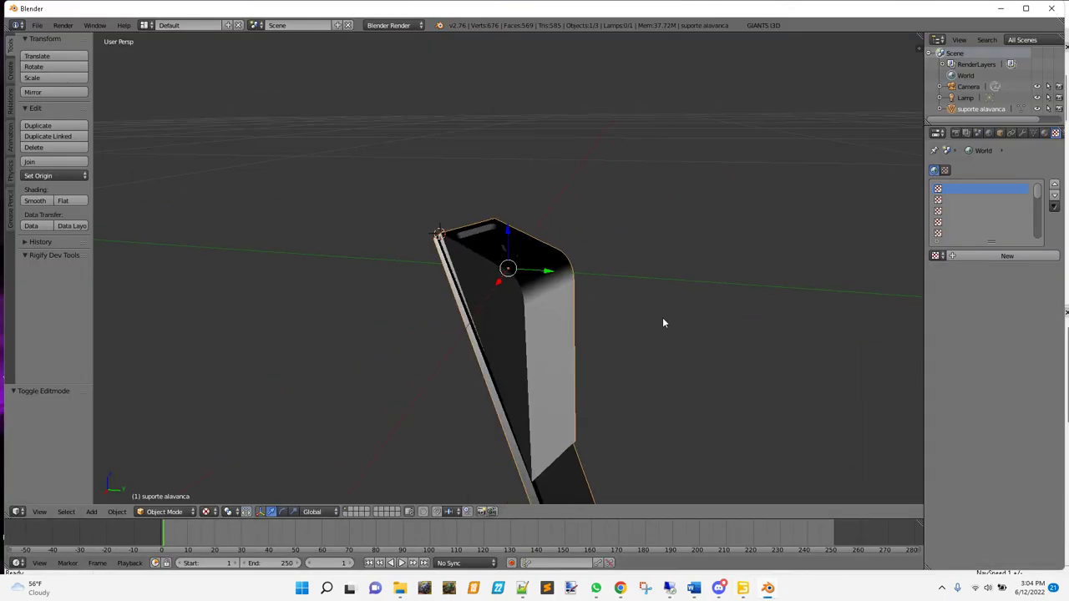
pyautogui.moveTo(663, 322)
pyautogui.mouseDown(button='middle')
pyautogui.moveTo(697, 279)
pyautogui.moveTo(687, 312)
pyautogui.moveTo(633, 326)
pyautogui.moveTo(573, 333)
pyautogui.moveTo(503, 319)
pyautogui.moveTo(661, 320)
pyautogui.moveTo(678, 334)
pyautogui.mouseUp(button='middle')
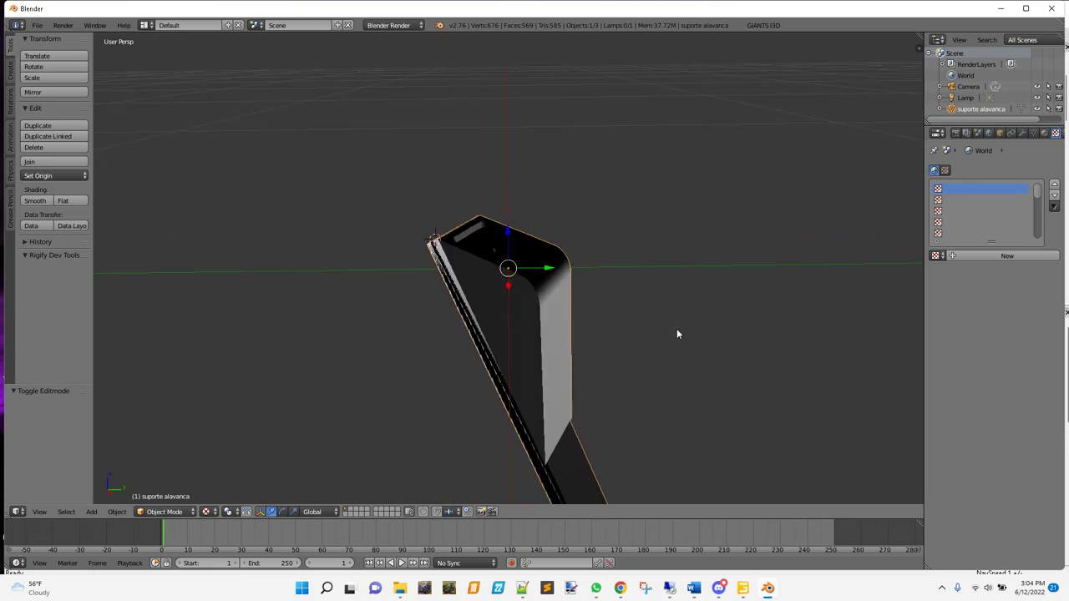
pyautogui.click(1046, 134)
pyautogui.click(1058, 136)
# - Start a GIANTS I3D export and browse to the shared folder of the NewHollandAL59_4x4 mod
pyautogui.click(36, 25)
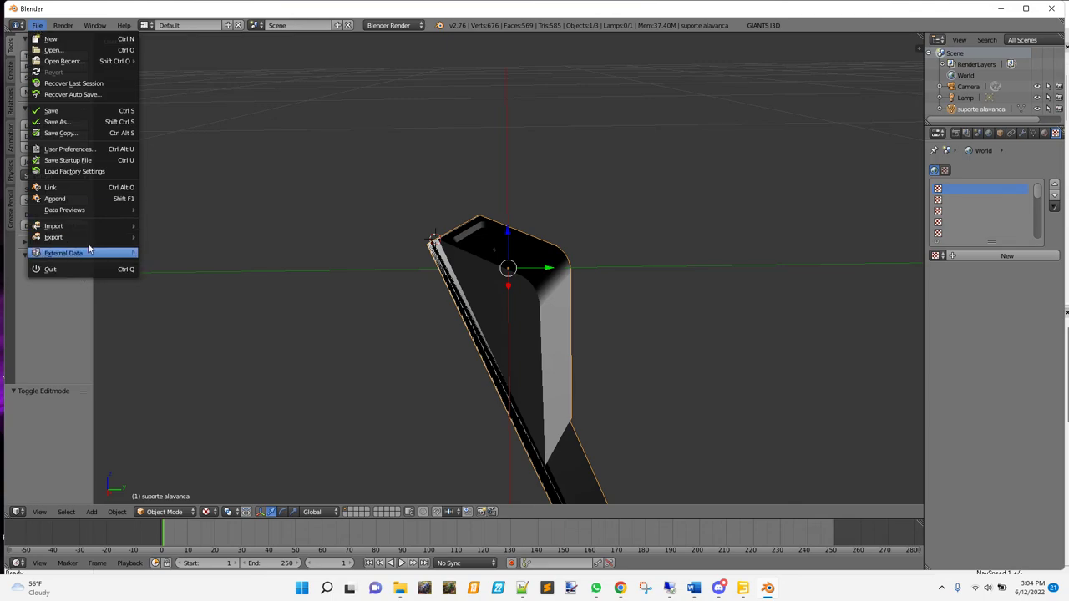
pyautogui.moveTo(134, 242)
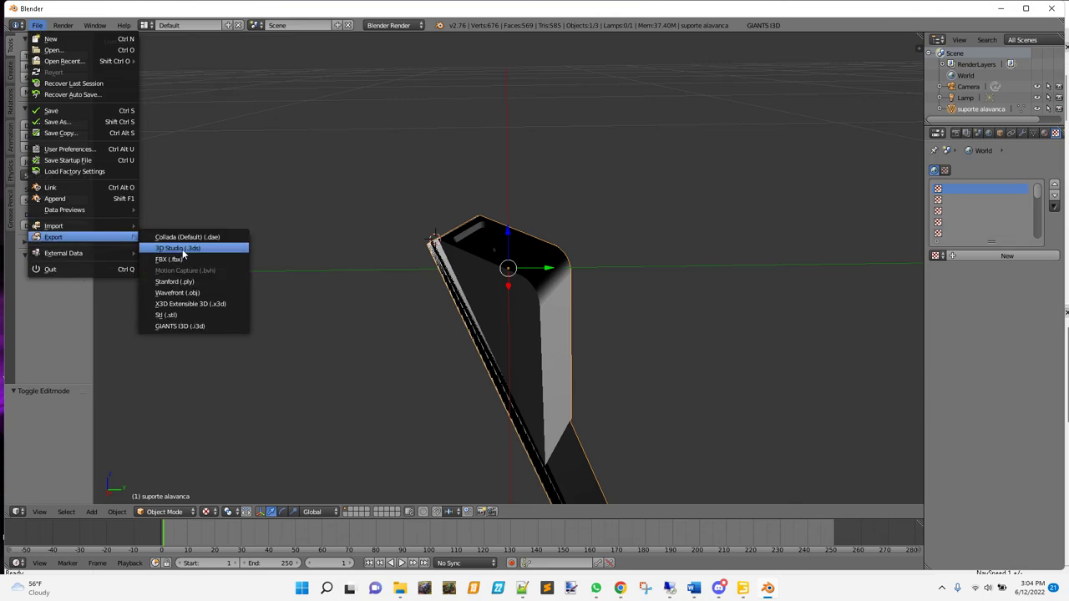
pyautogui.click(177, 326)
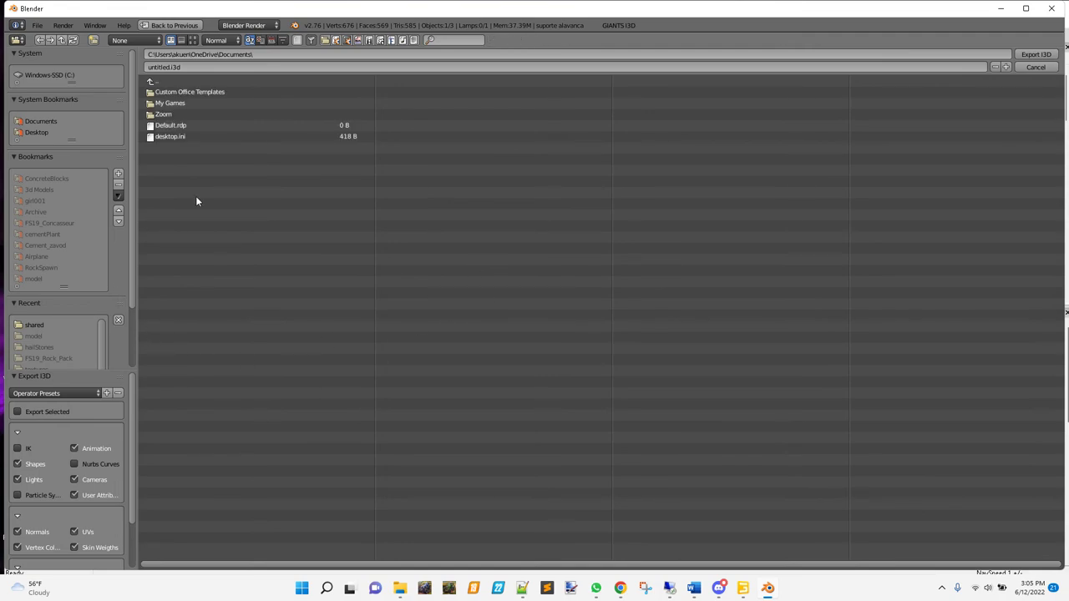
pyautogui.click(179, 103)
pyautogui.click(201, 104)
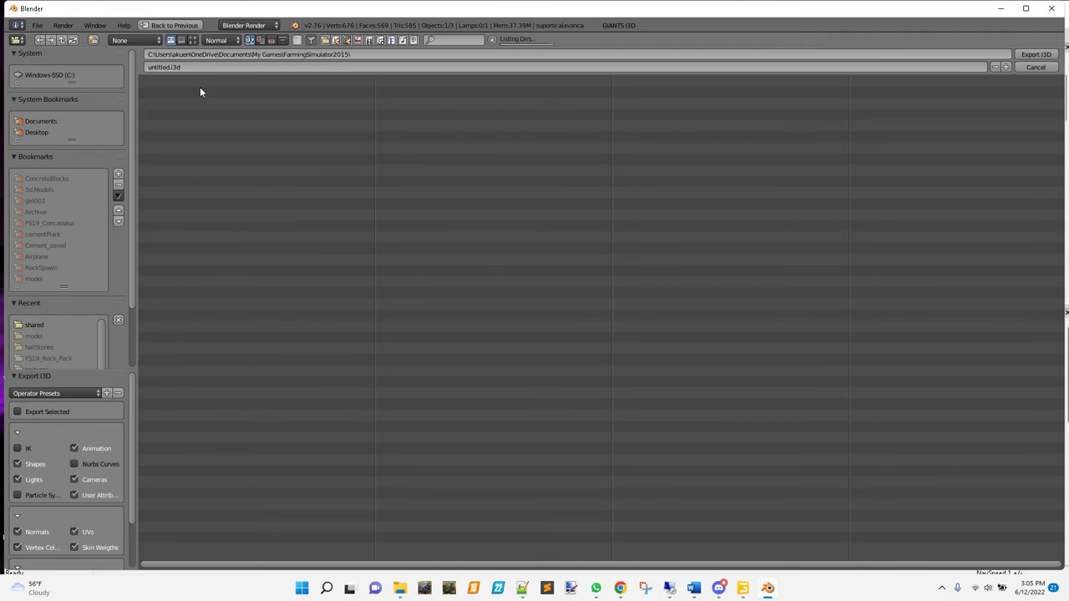
pyautogui.click(184, 120)
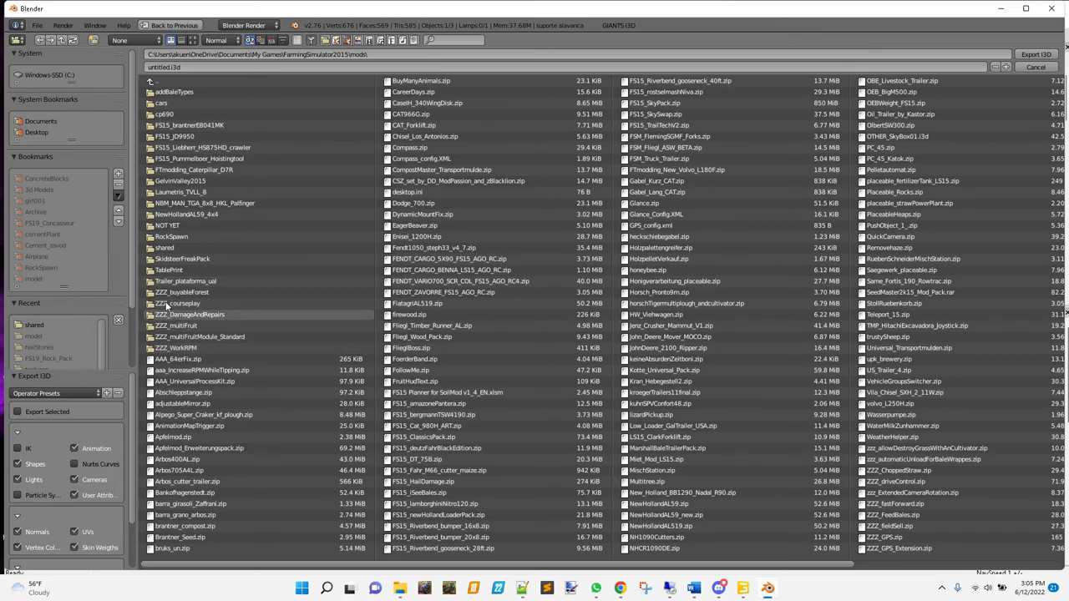
pyautogui.click(200, 215)
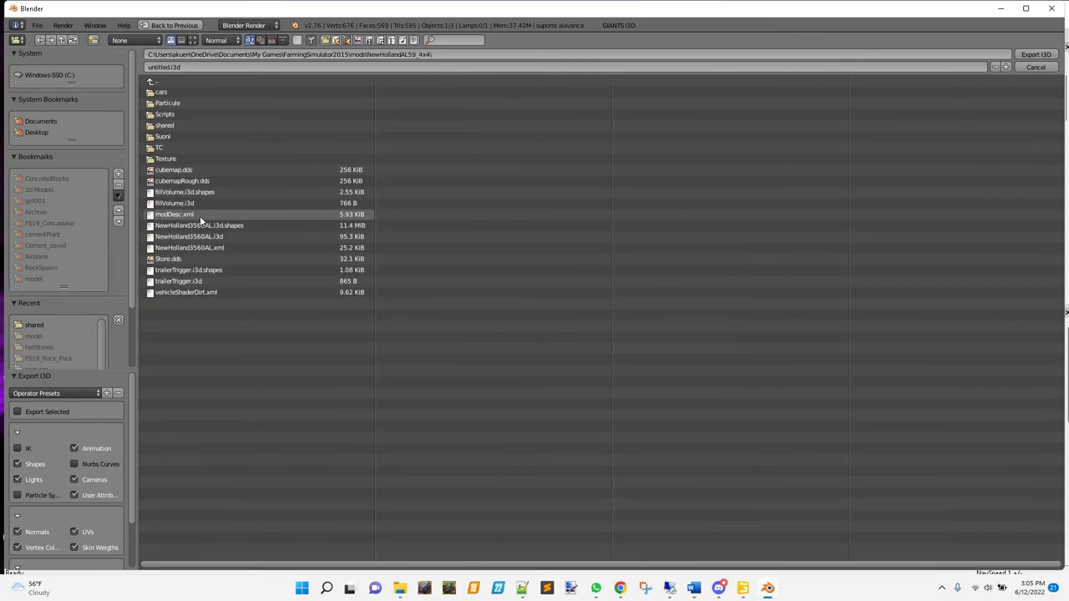
pyautogui.click(177, 125)
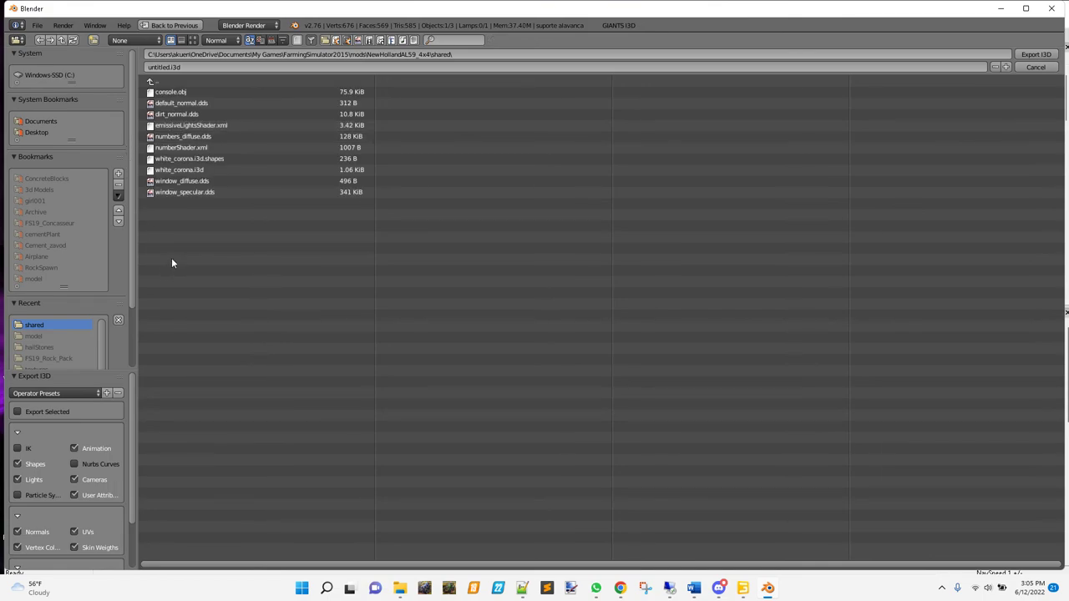
# - Name the export file console.i3d and export the lever support scene
pyautogui.click(170, 66)
pyautogui.moveTo(171, 67); pyautogui.dragTo(144, 69)
pyautogui.write('conso')
pyautogui.press('Return')
pyautogui.moveTo(134, 524); pyautogui.dragTo(129, 499)
pyautogui.click(1034, 55)
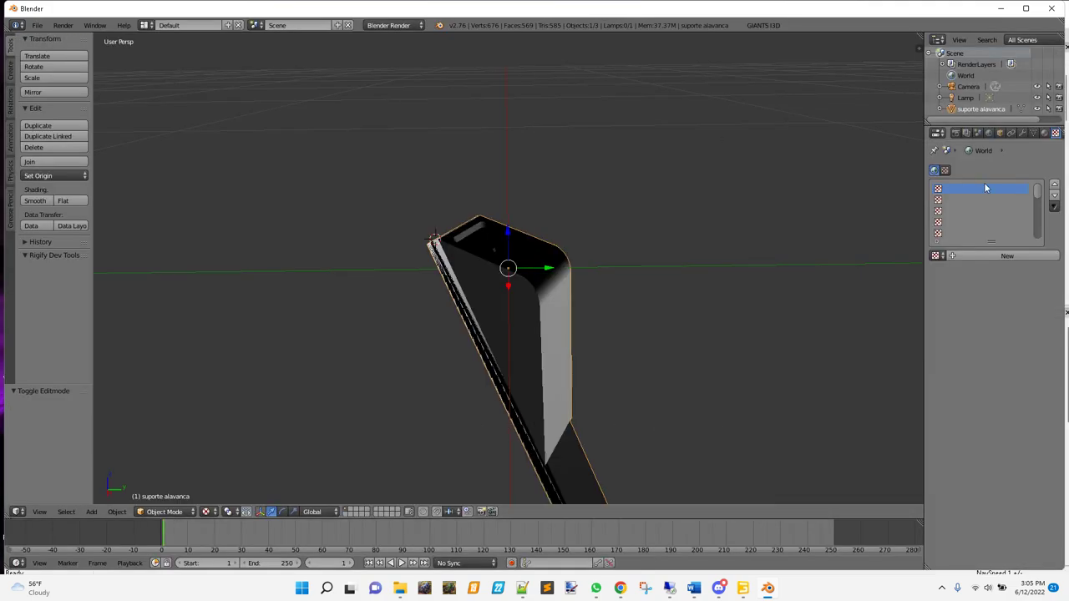
# - Switch to File Explorer, locate console.i3d in the mod's shared folder, and open it in Notepad++
pyautogui.click(1004, 9)
pyautogui.click(1002, 7)
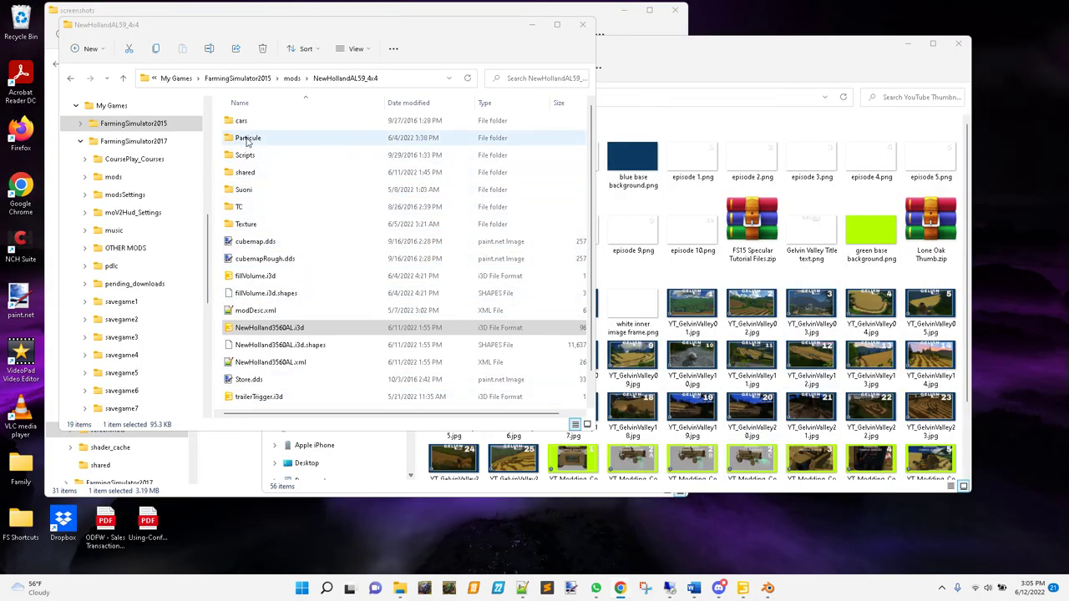
pyautogui.doubleClick(250, 174)
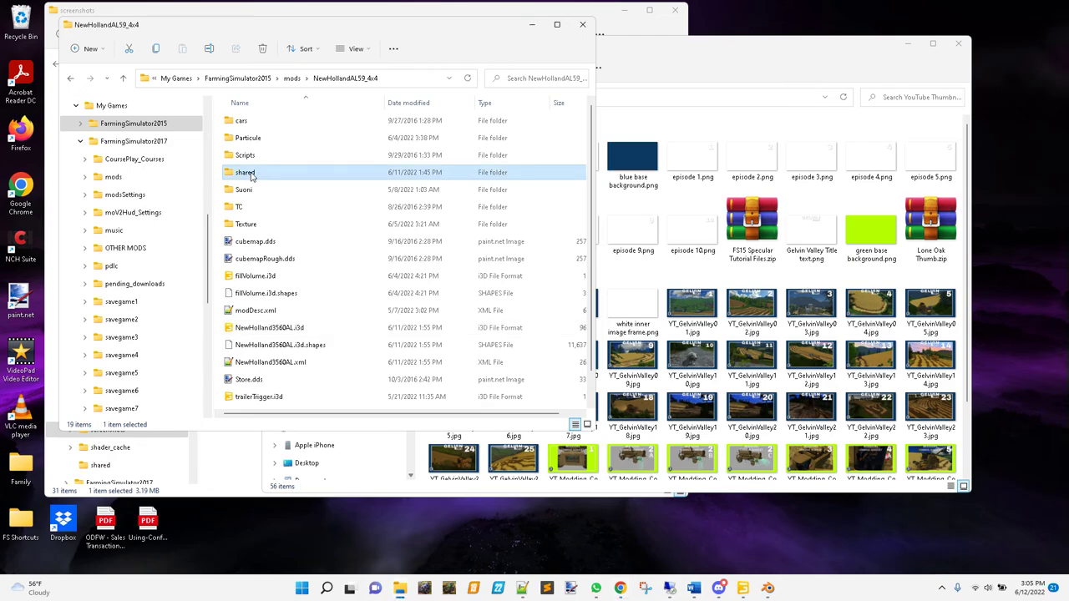
pyautogui.click(251, 122)
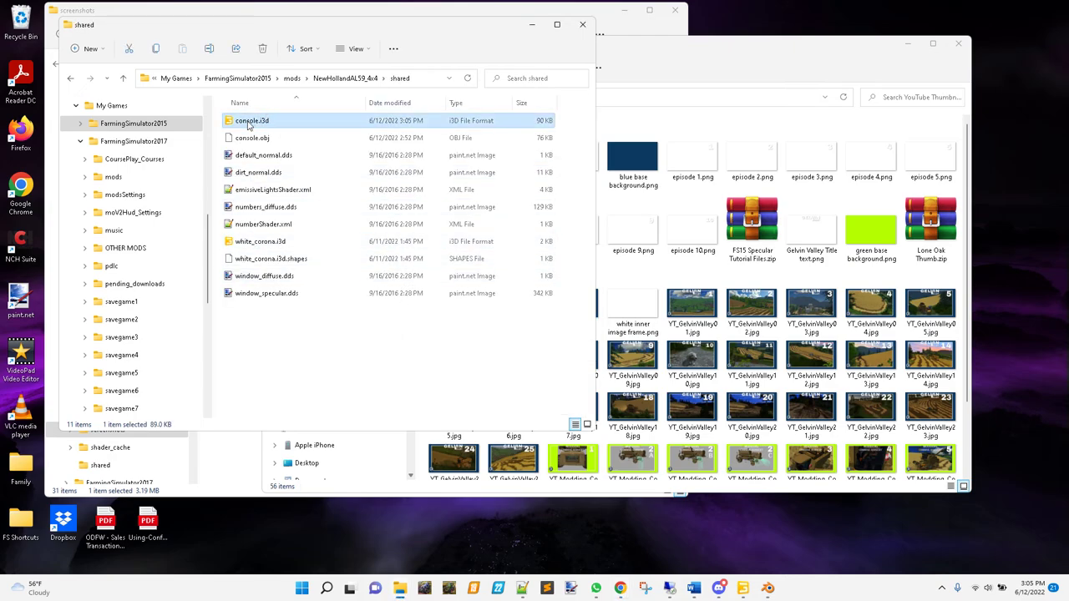
pyautogui.rightClick(248, 126)
pyautogui.moveTo(312, 181)
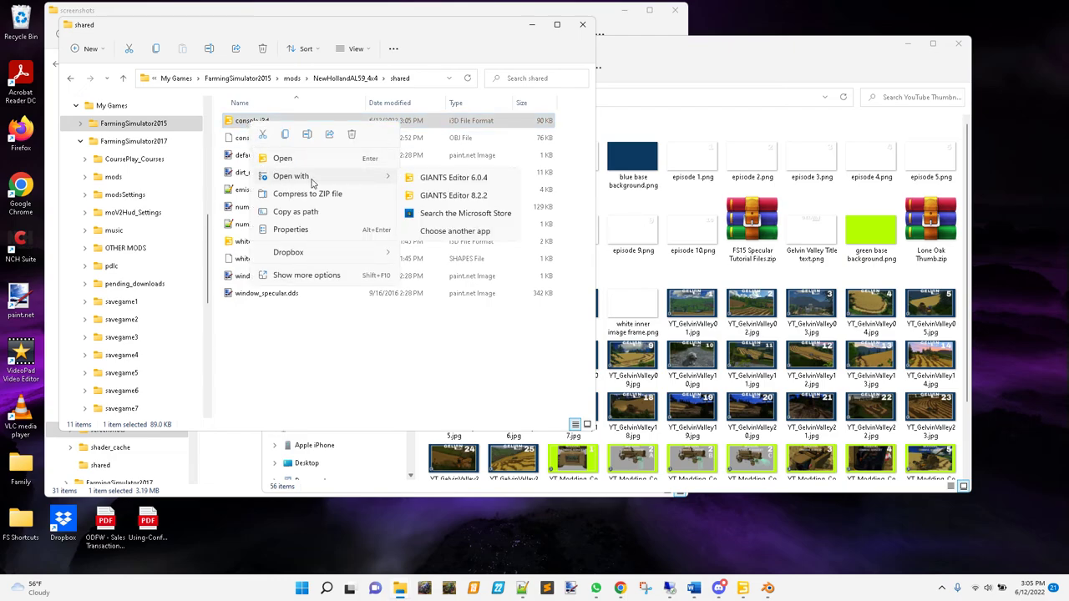
pyautogui.click(302, 275)
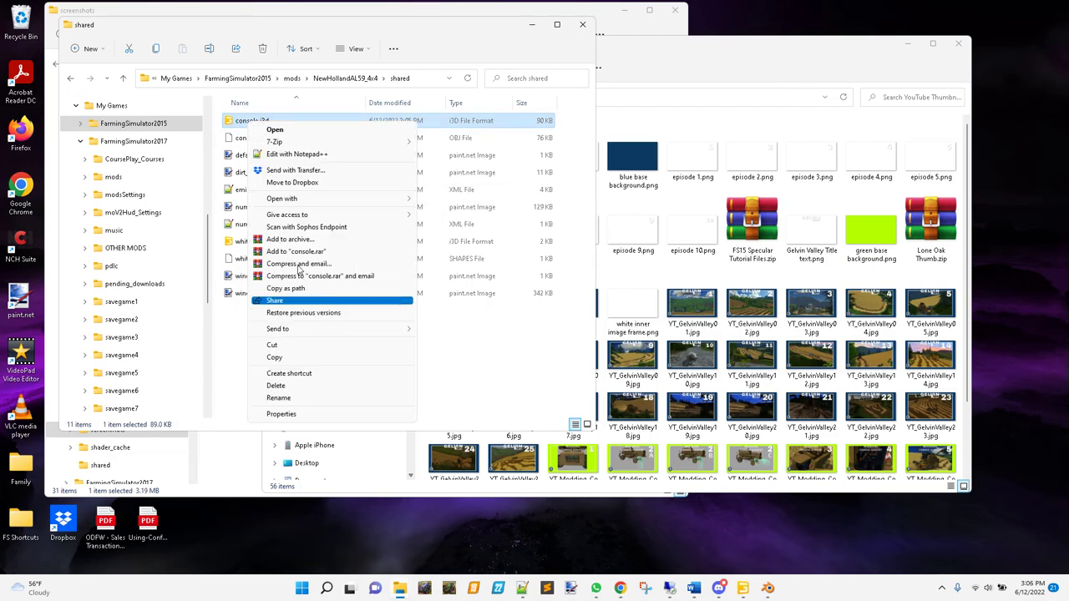
pyautogui.click(297, 154)
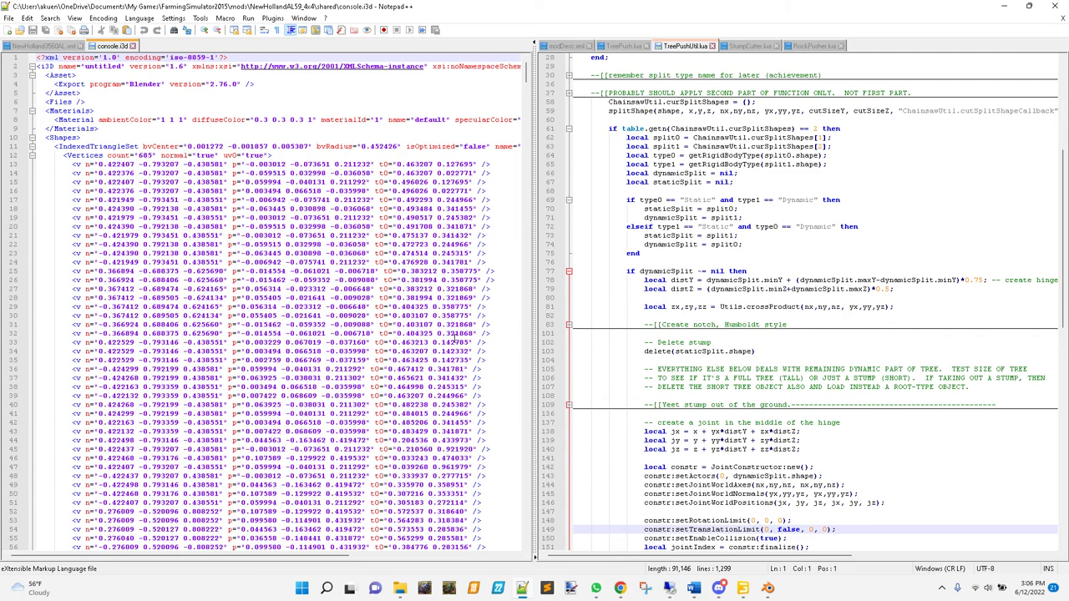
# - Collapse the IndexedTriangleSet and Shapes sections to review the structure of console.i3d, and close the file
pyautogui.click(45, 147)
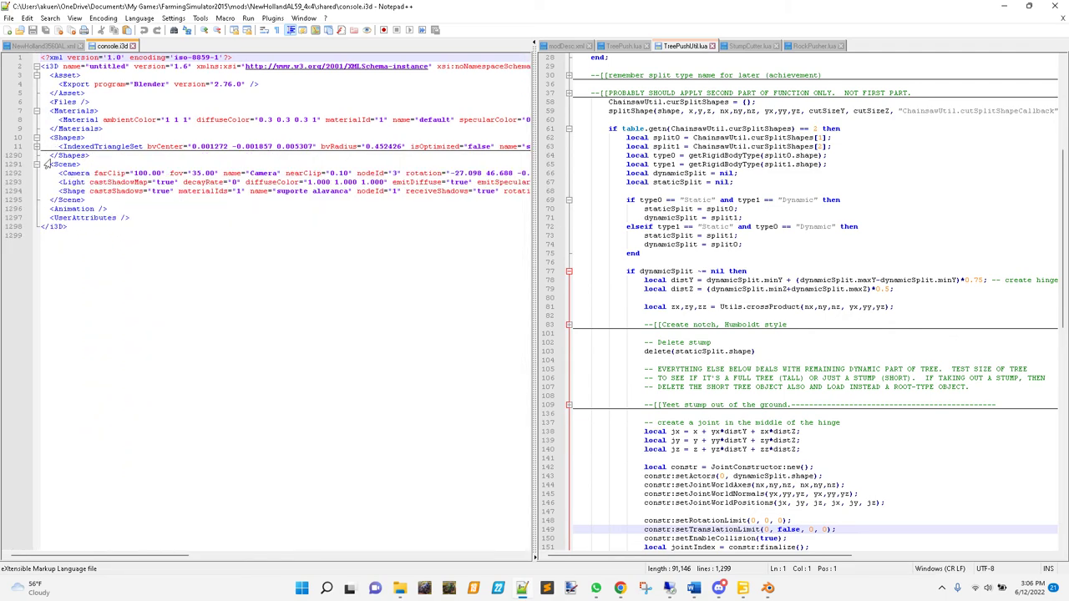
pyautogui.click(38, 138)
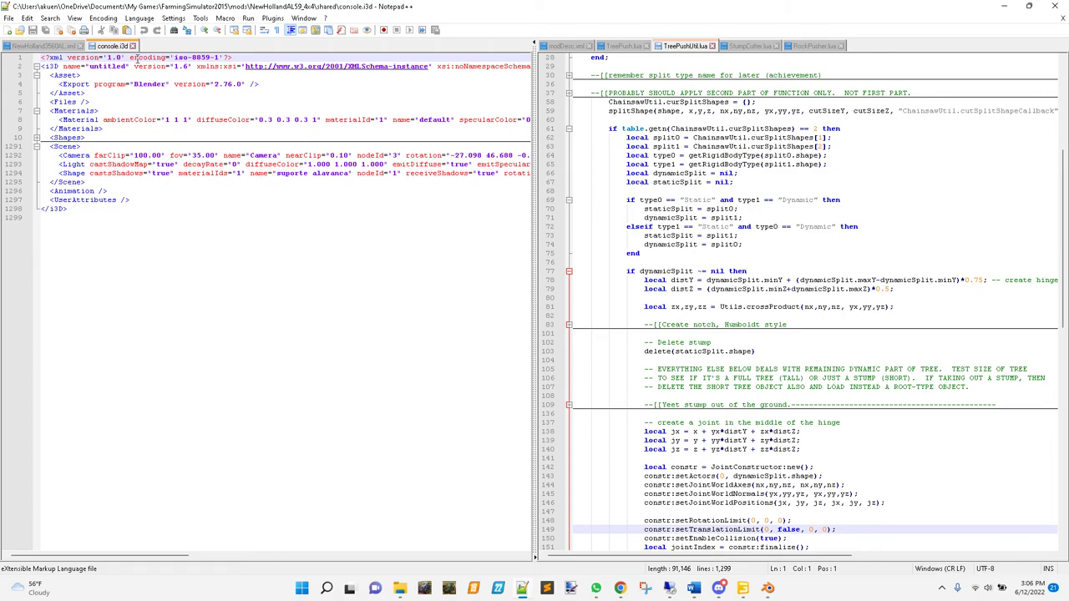
pyautogui.click(132, 46)
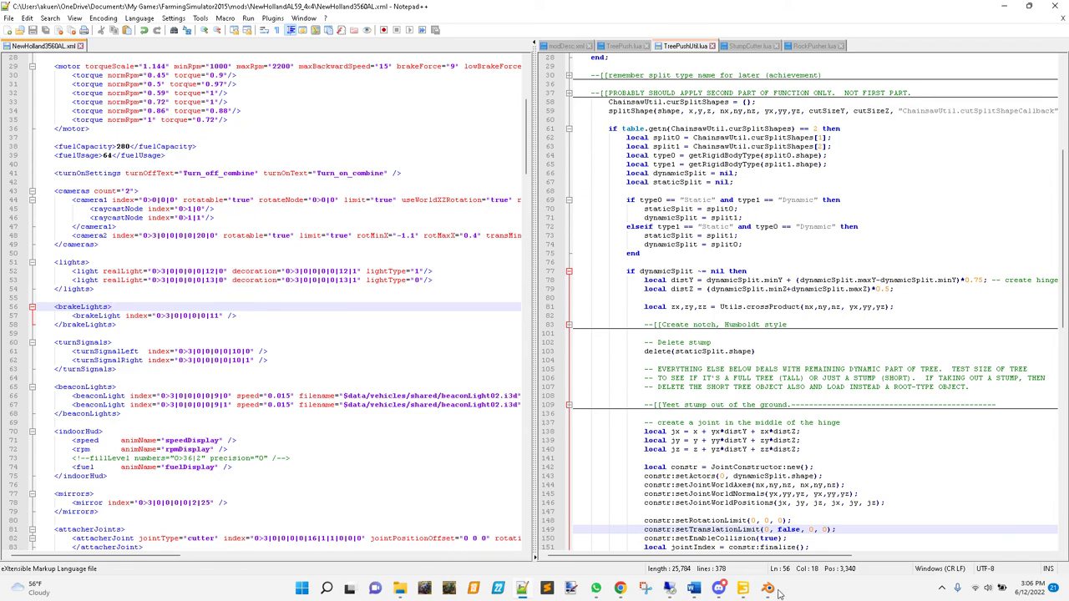
# - Open console.i3d from the mod's shared folder in GIANTS Editor 6.0.5 and dismiss the welcome window
pyautogui.moveTo(746, 591)
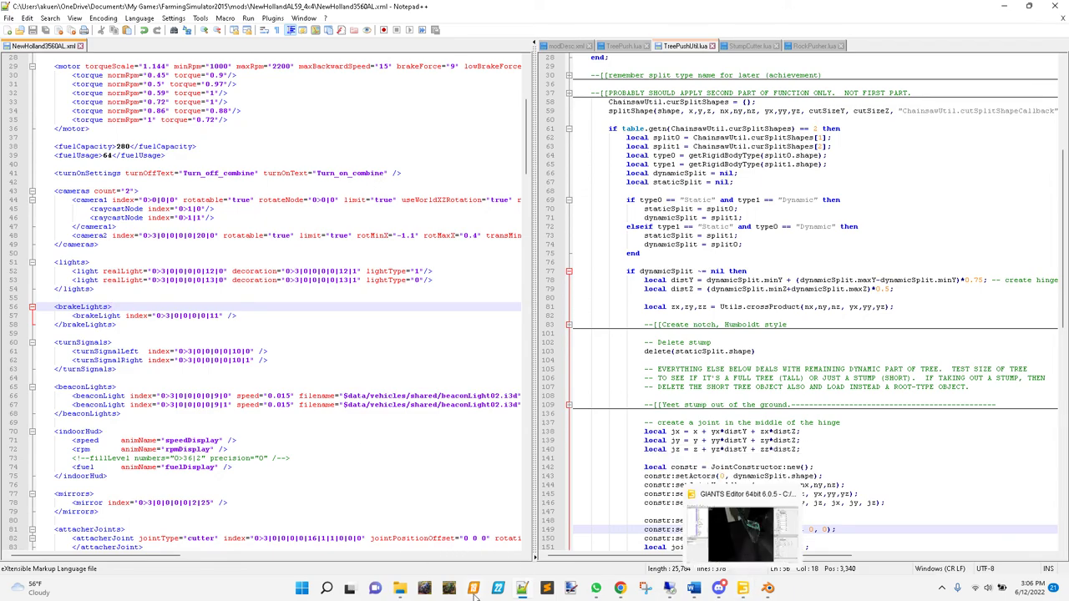
pyautogui.moveTo(400, 589)
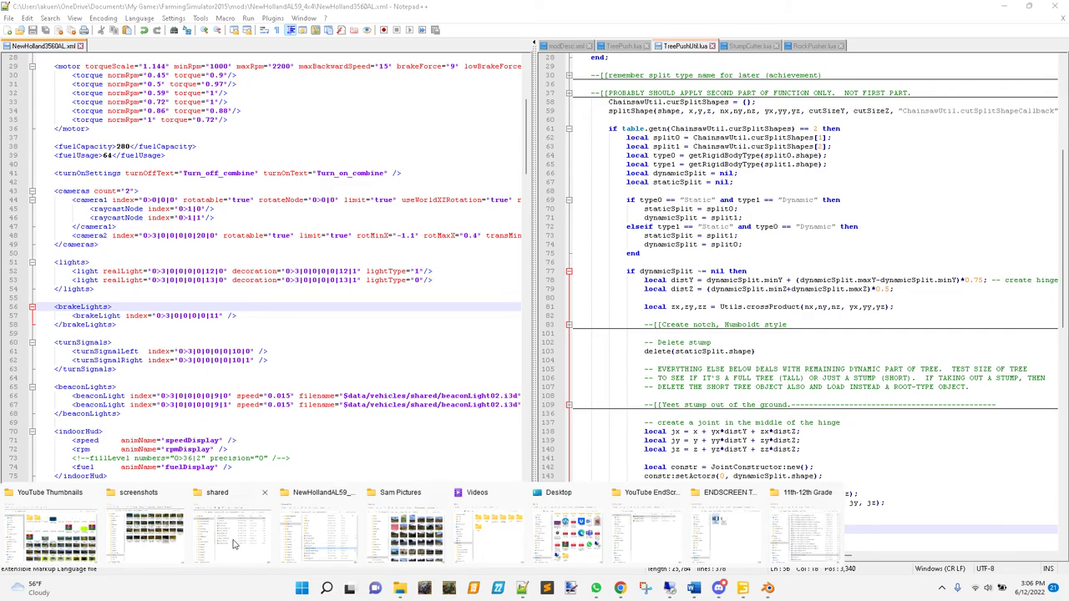
pyautogui.click(301, 537)
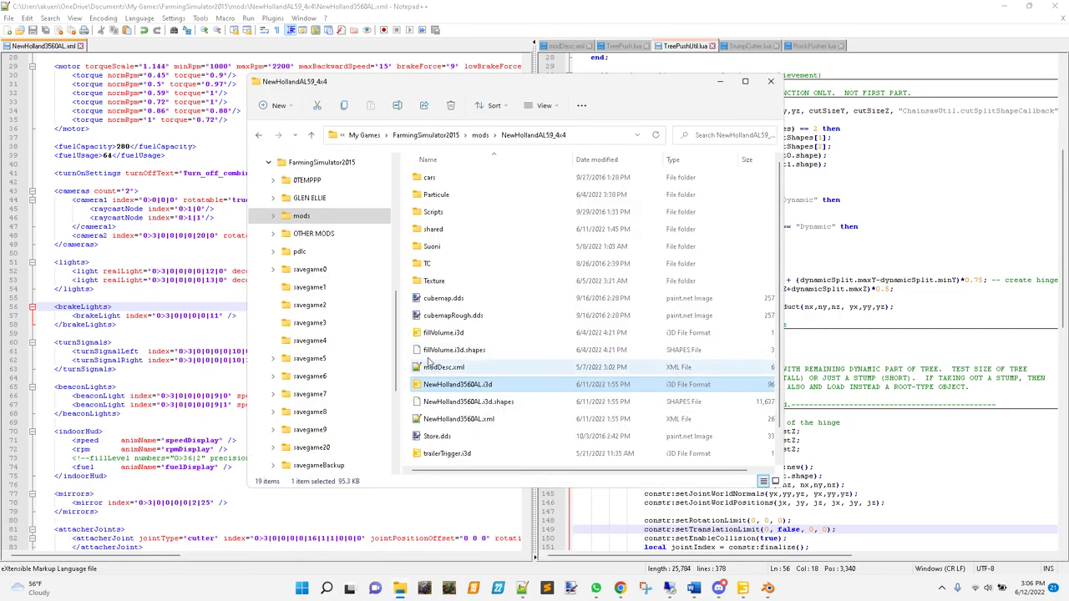
pyautogui.doubleClick(432, 231)
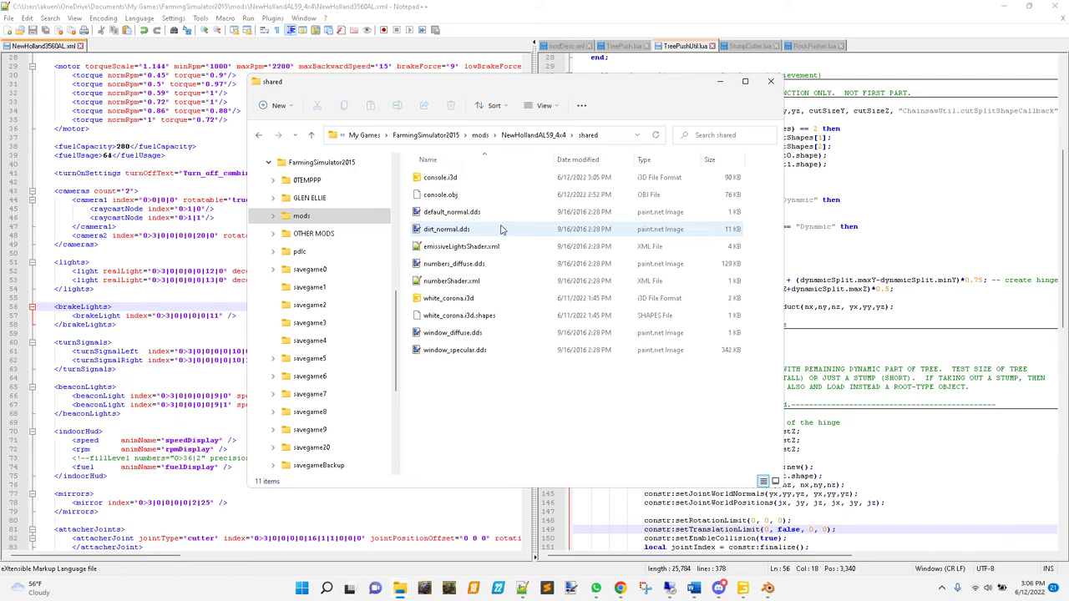
pyautogui.doubleClick(431, 178)
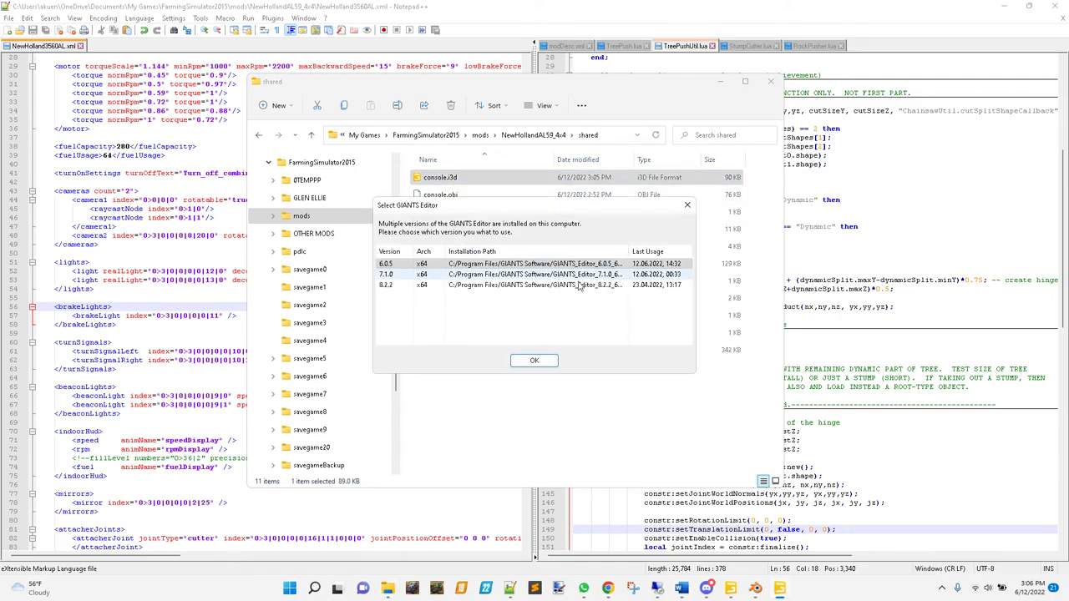
pyautogui.click(535, 360)
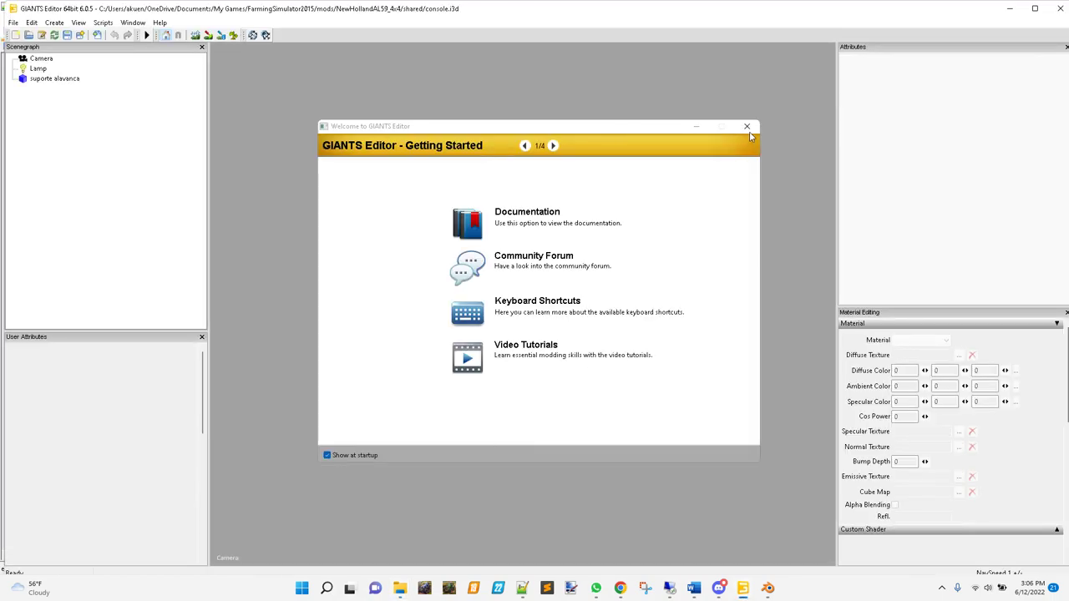
pyautogui.click(748, 127)
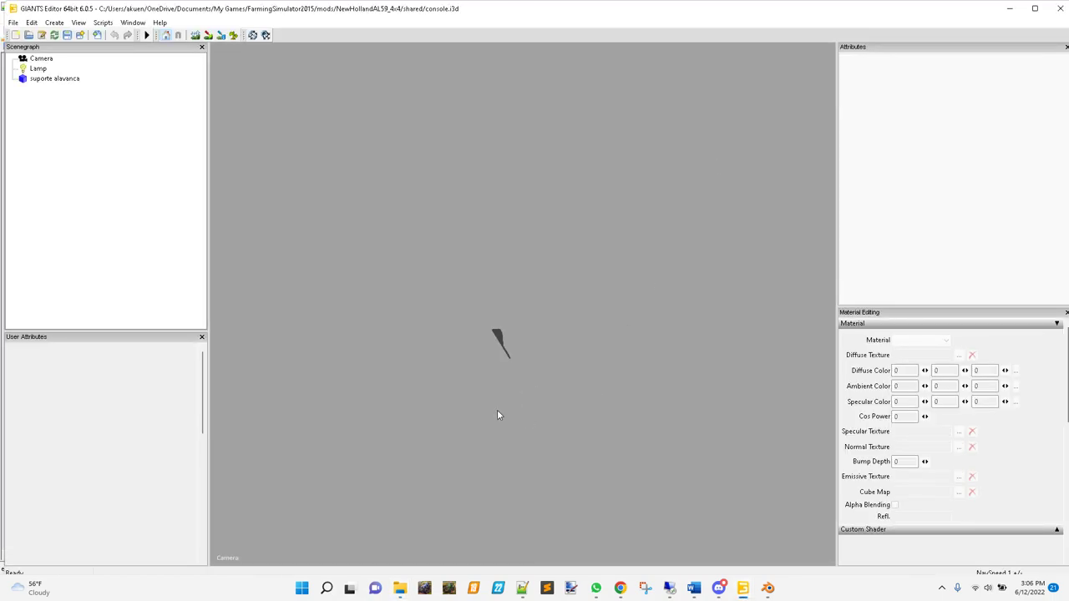
# - Select the suporte alavanca shape and browse for its diffuse texture in the NewHollandAL59_4x4 folder
pyautogui.keyDown('alt'); pyautogui.moveTo(498, 410); pyautogui.dragTo(835, 322, button='right'); pyautogui.keyUp('alt')
pyautogui.keyDown('alt'); pyautogui.moveTo(538, 460); pyautogui.dragTo(839, 289, button='right'); pyautogui.keyUp('alt')
pyautogui.keyDown('alt'); pyautogui.moveTo(546, 409); pyautogui.dragTo(433, 385, button='middle'); pyautogui.keyUp('alt')
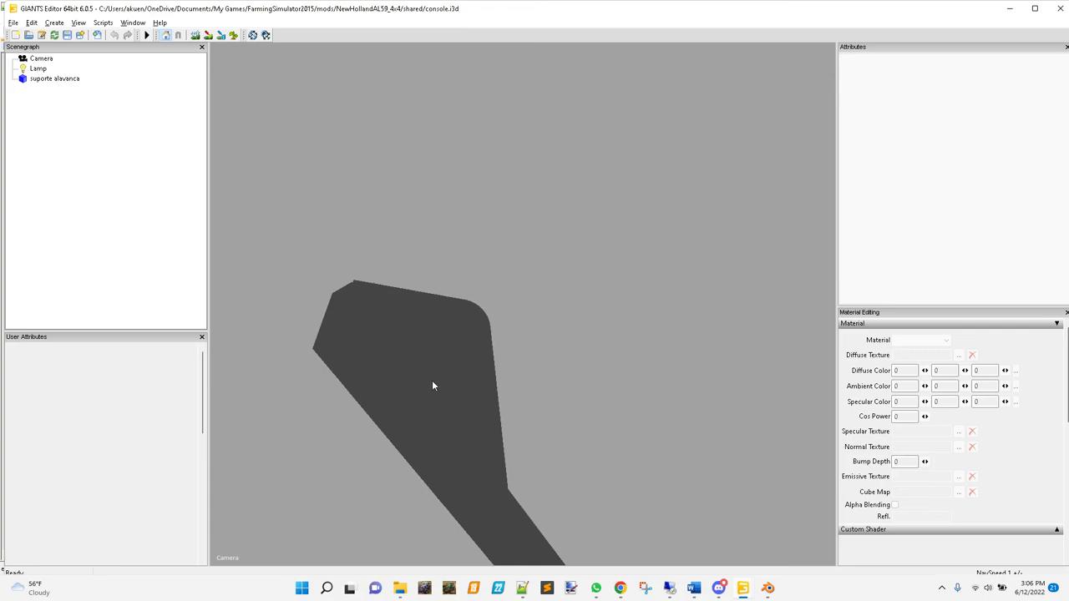
pyautogui.click(433, 386)
pyautogui.moveTo(592, 439); pyautogui.dragTo(577, 433, button='middle')
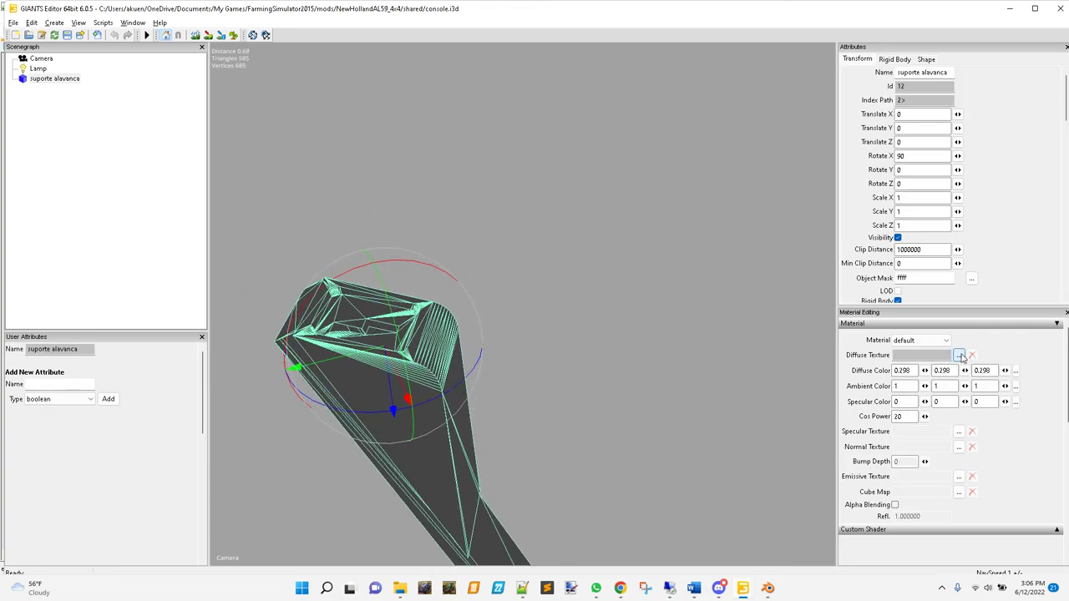
pyautogui.click(960, 355)
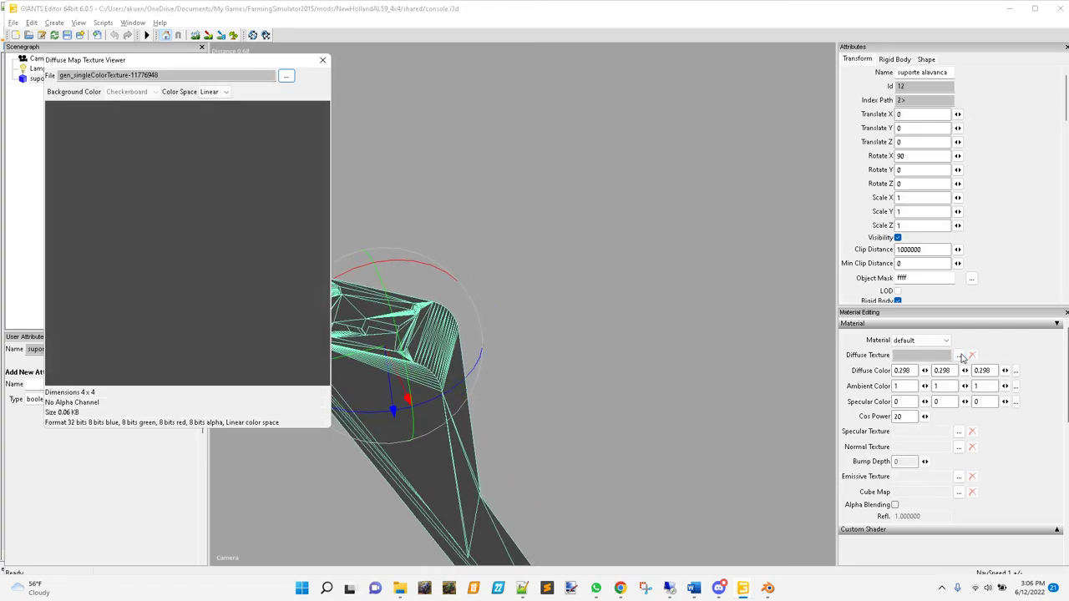
pyautogui.click(285, 78)
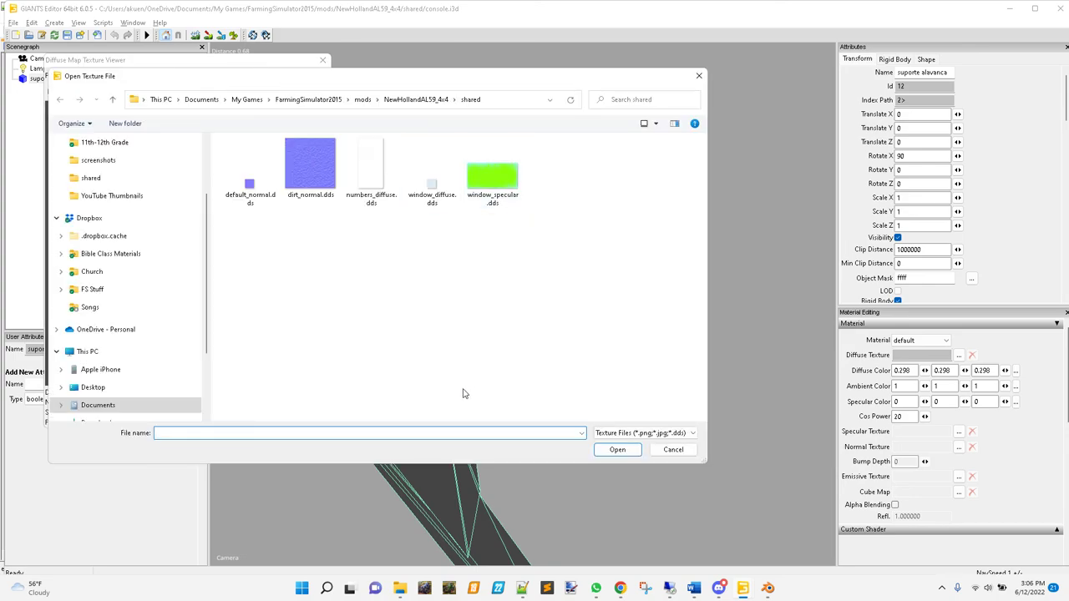
pyautogui.click(421, 102)
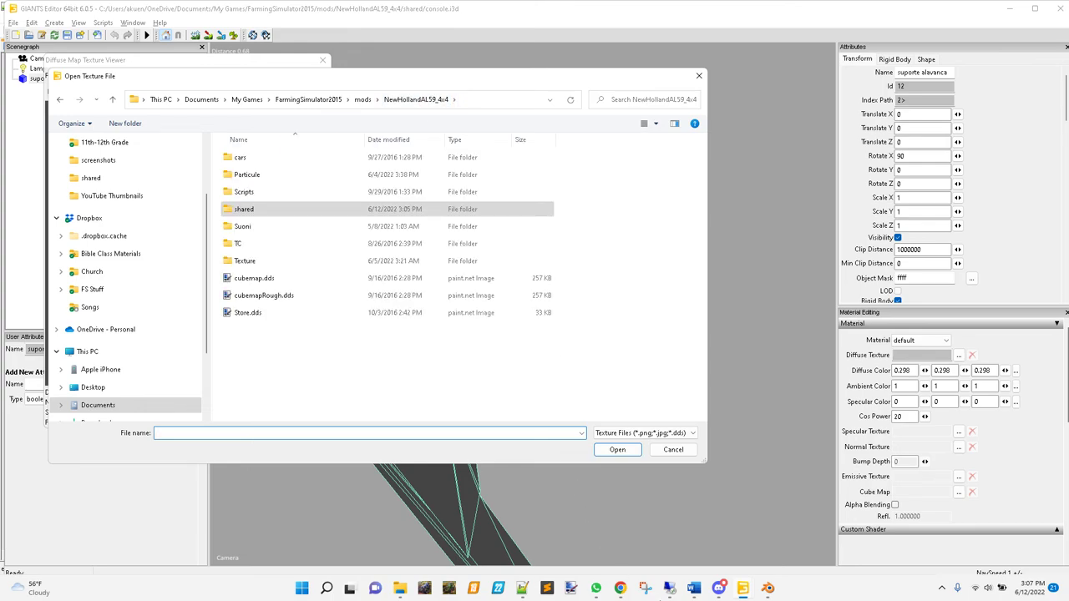
# - Switch to the NewHolland3560AL.i3d editor window and check the full file path of suporte alavanca's diffuse texture
pyautogui.click(790, 499)
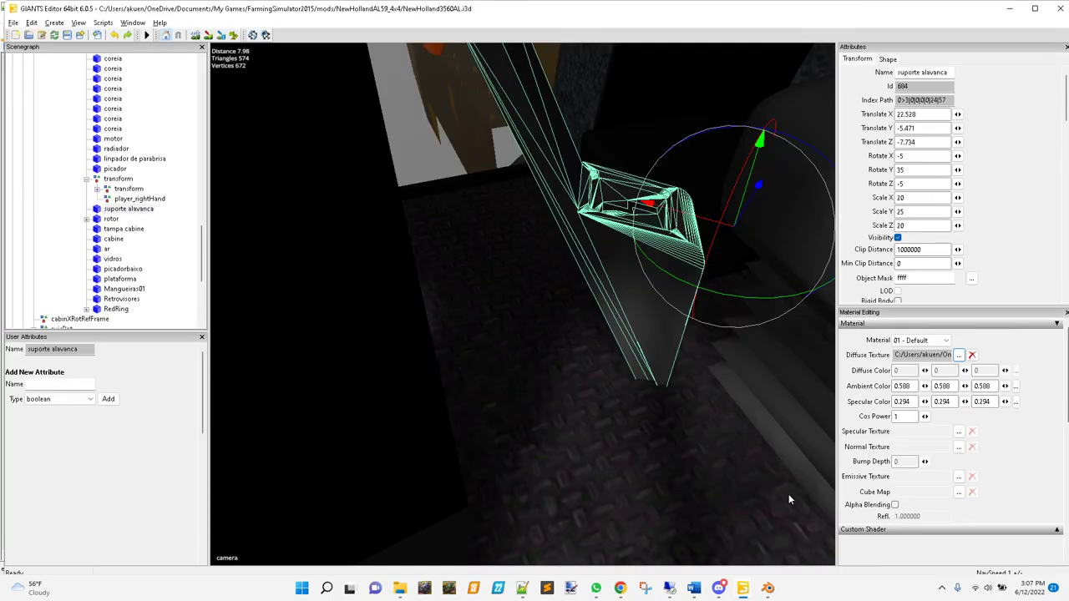
pyautogui.click(959, 355)
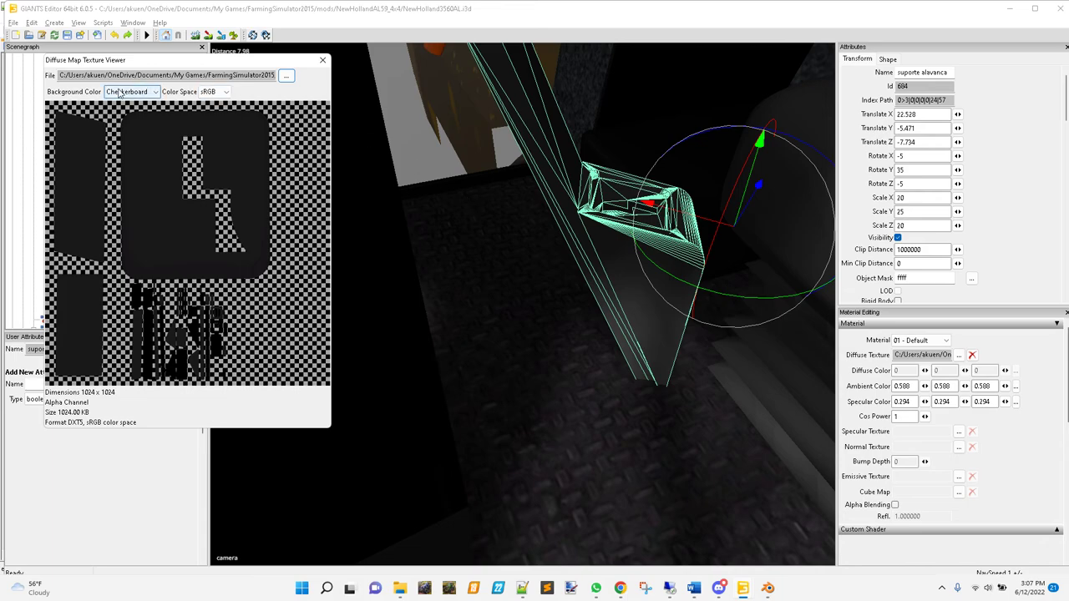
pyautogui.moveTo(64, 76); pyautogui.dragTo(339, 86)
pyautogui.hotkey('ctrl', 'c')
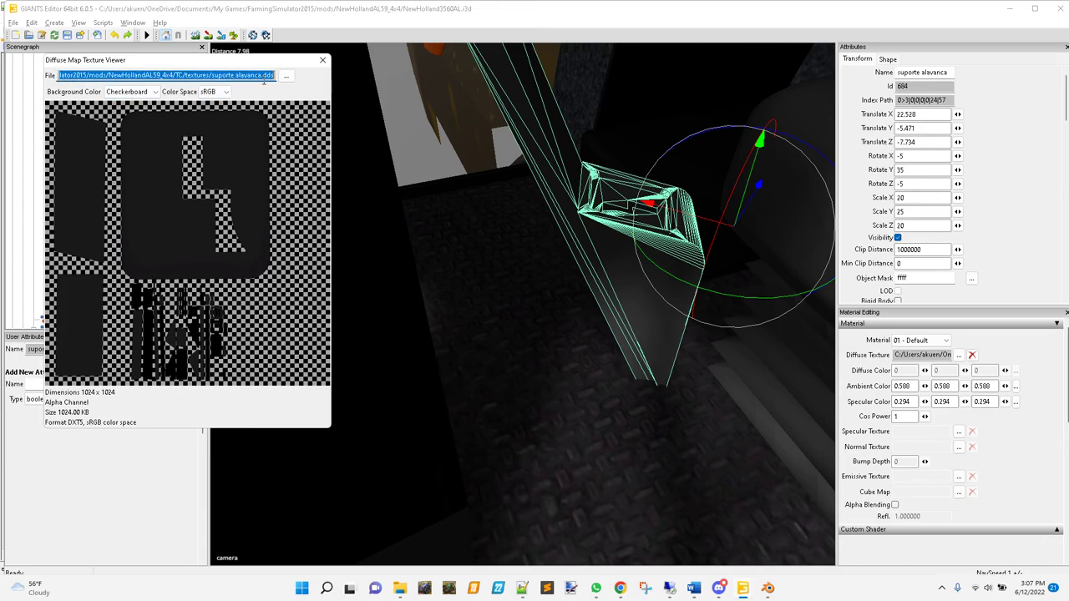
pyautogui.click(322, 60)
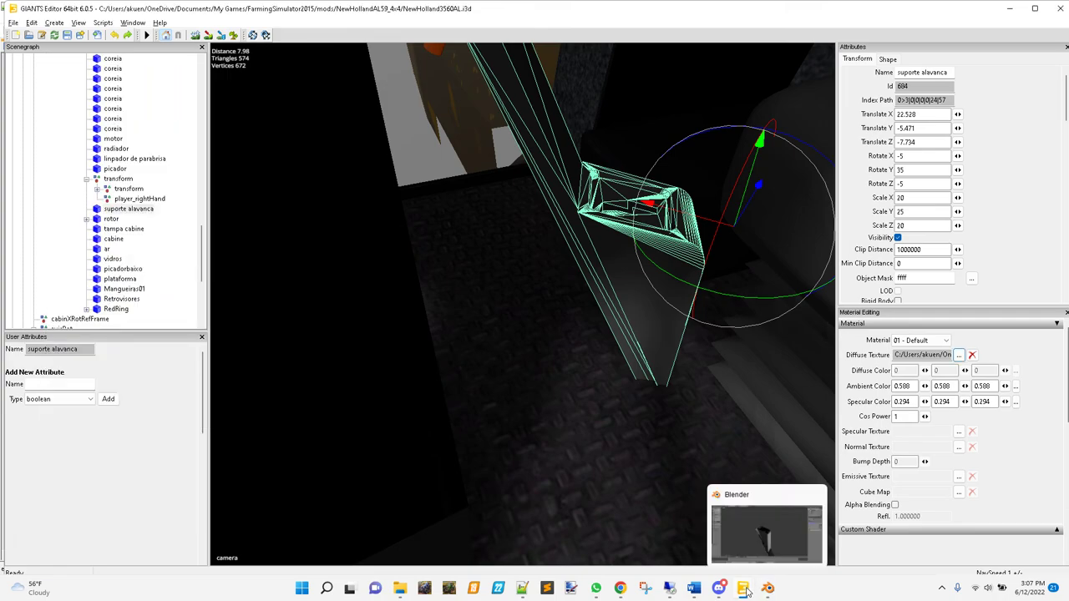
# - Return to the console.i3d editor window and browse to the mod's TC\textures folder for the diffuse texture
pyautogui.click(811, 545)
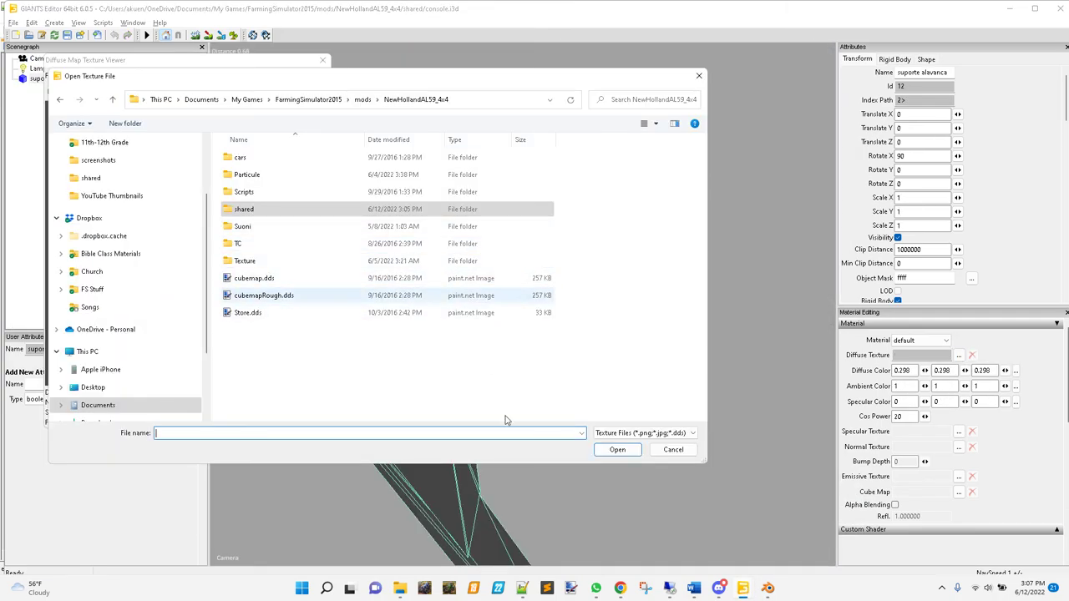
pyautogui.click(481, 103)
pyautogui.hotkey('ctrl', 'v')
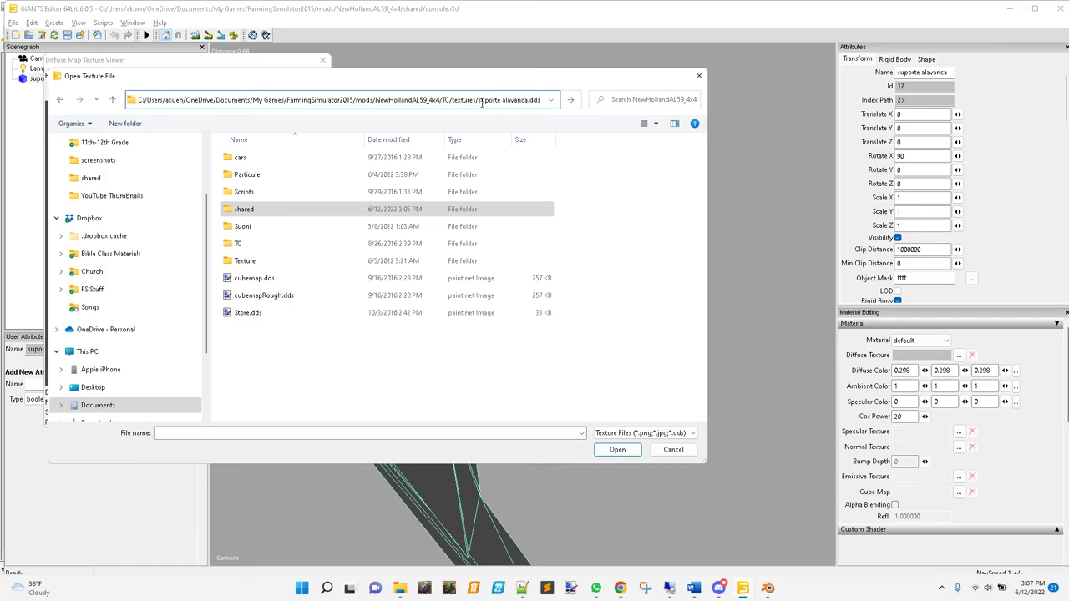
pyautogui.press('Return')
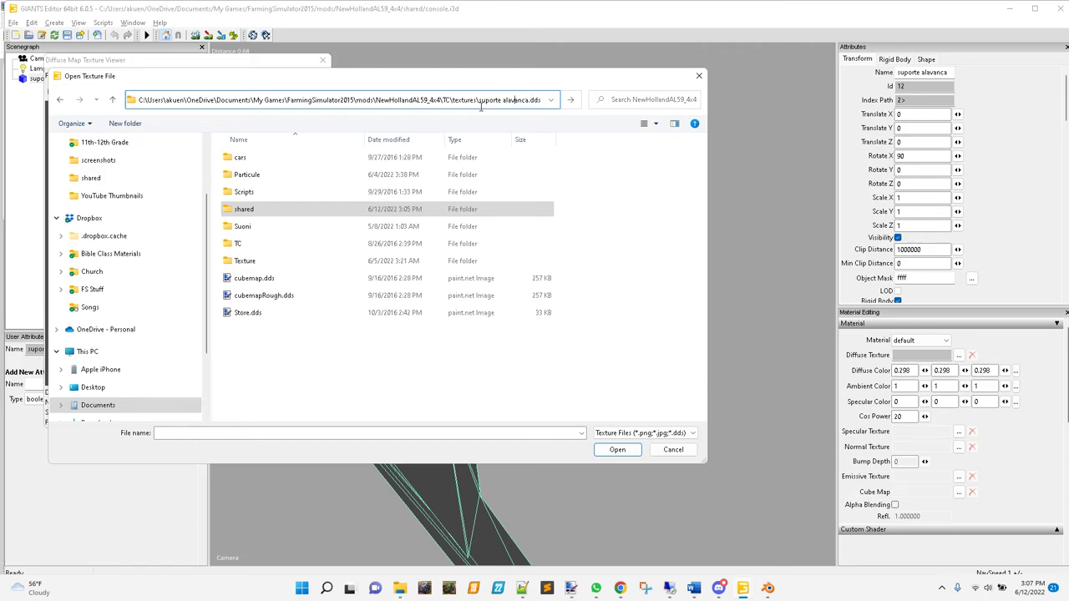
pyautogui.moveTo(477, 100); pyautogui.dragTo(603, 115)
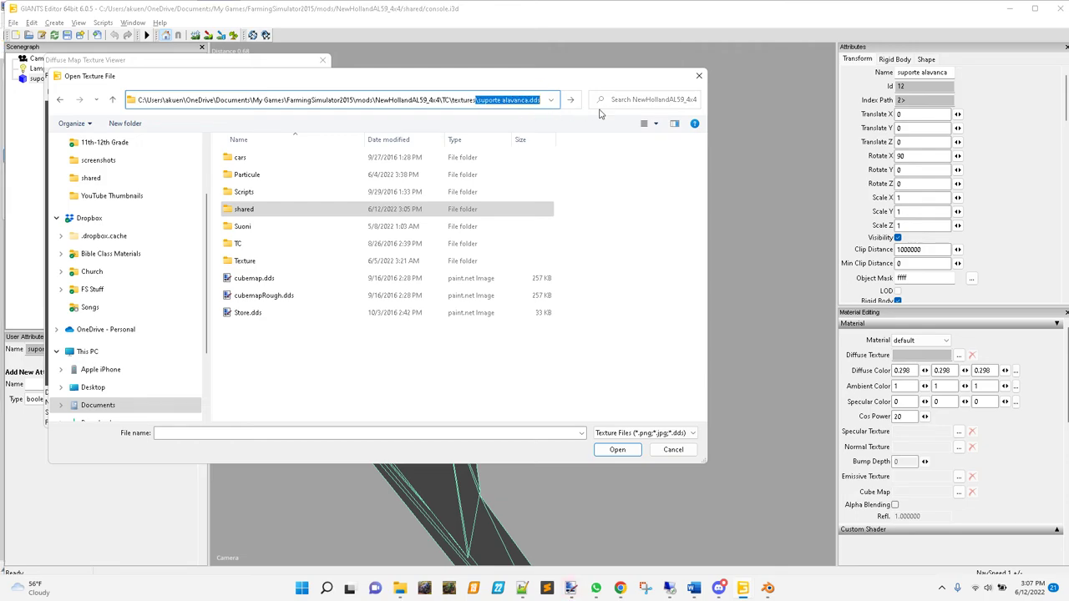
pyautogui.press('BackSpace')
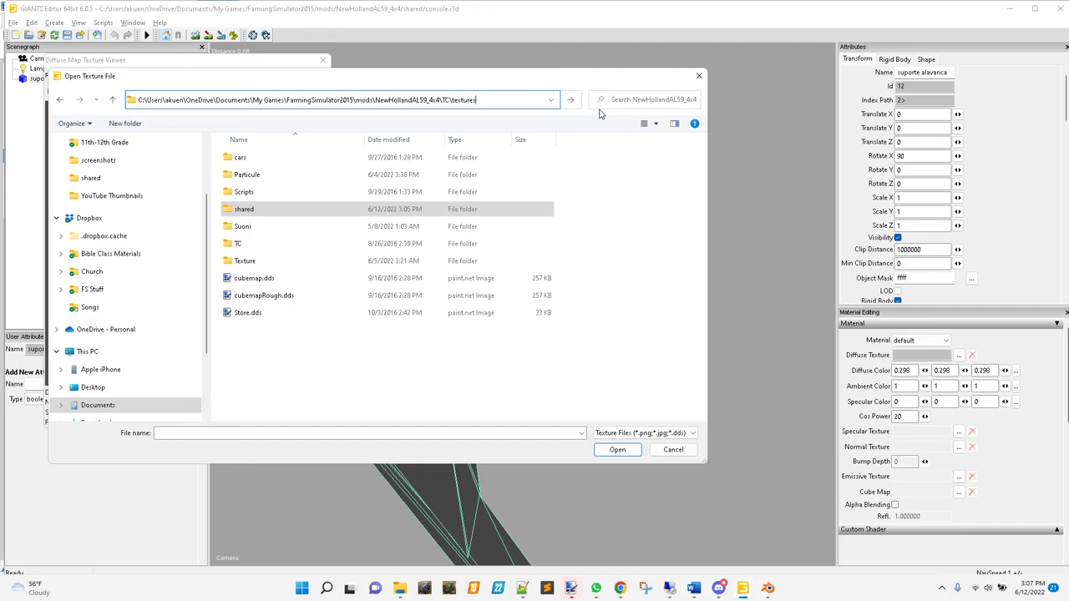
pyautogui.press('Return')
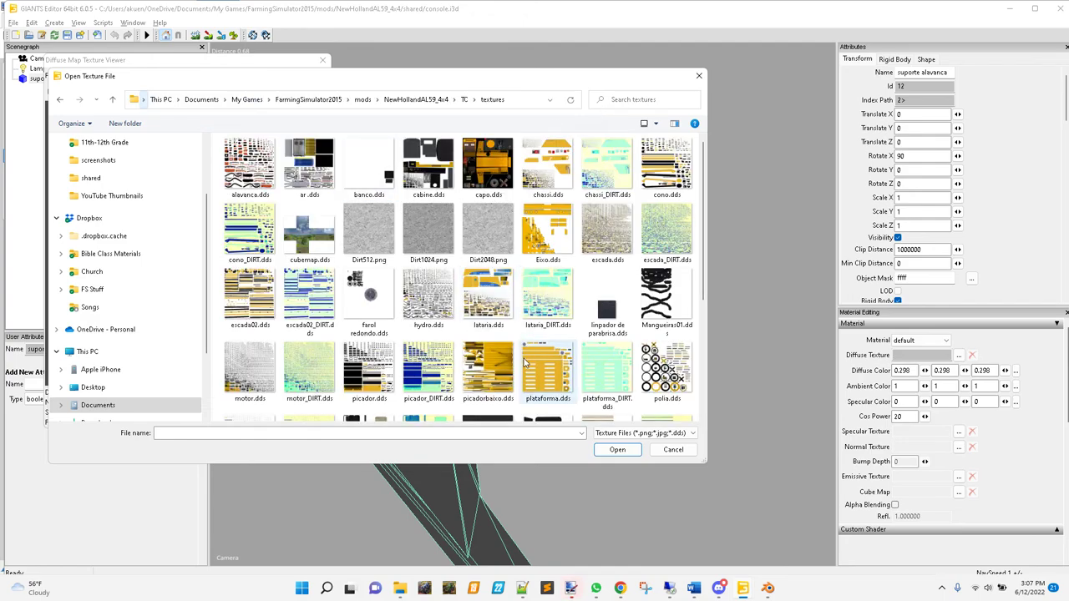
# - Assign suporte alavanca.dds as the shape's diffuse texture and close the texture viewer
pyautogui.scroll(-3, 555, 380)
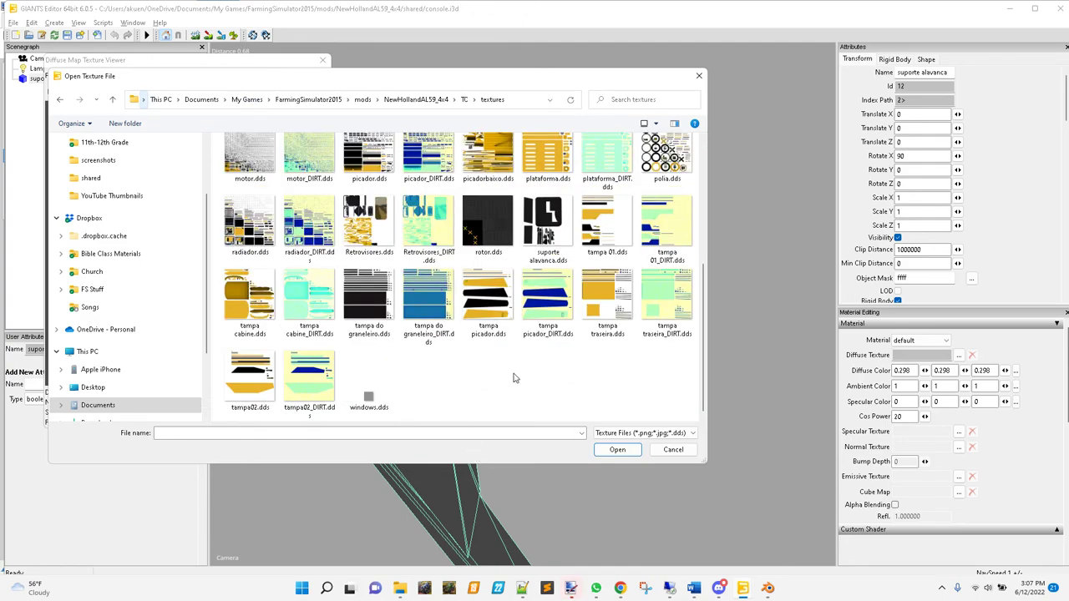
pyautogui.click(551, 227)
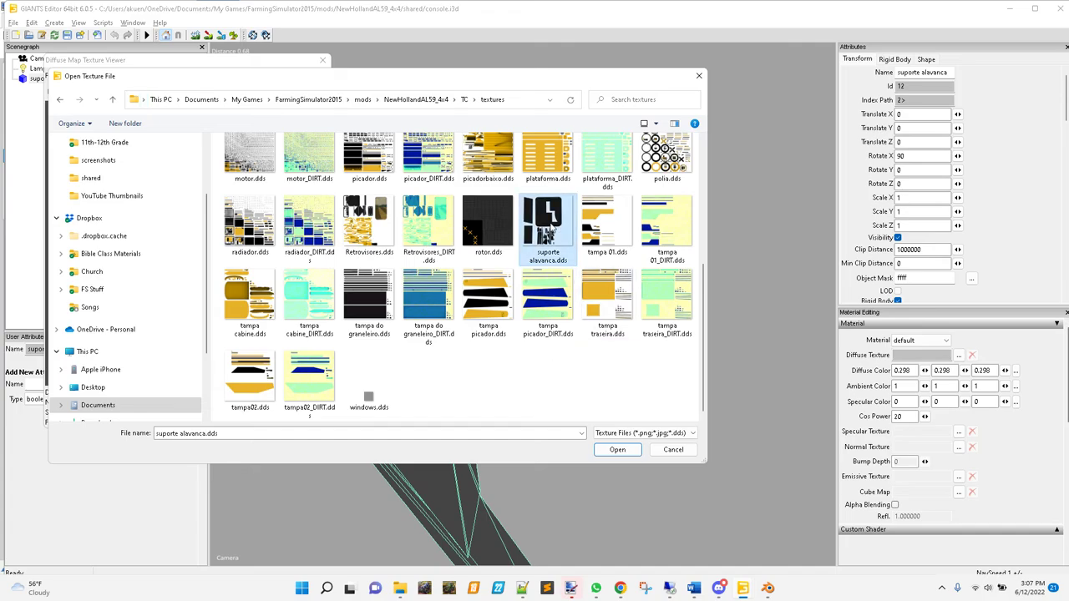
pyautogui.click(617, 450)
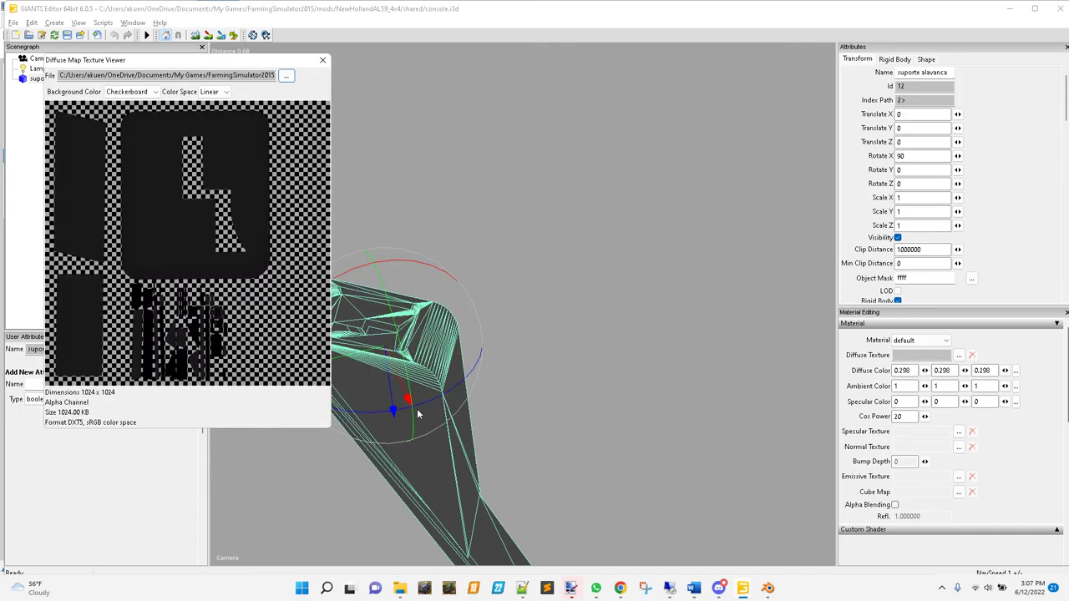
pyautogui.click(324, 61)
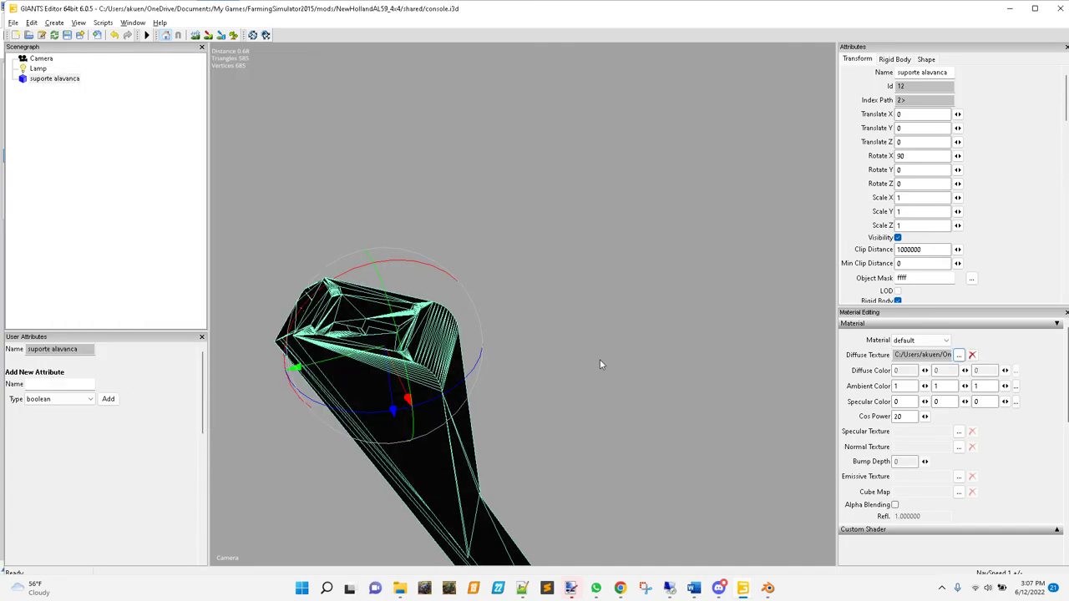
# - Examine the textured lever support up close, checking the Lamp's attributes and how the slotted top face is lit
pyautogui.click(38, 69)
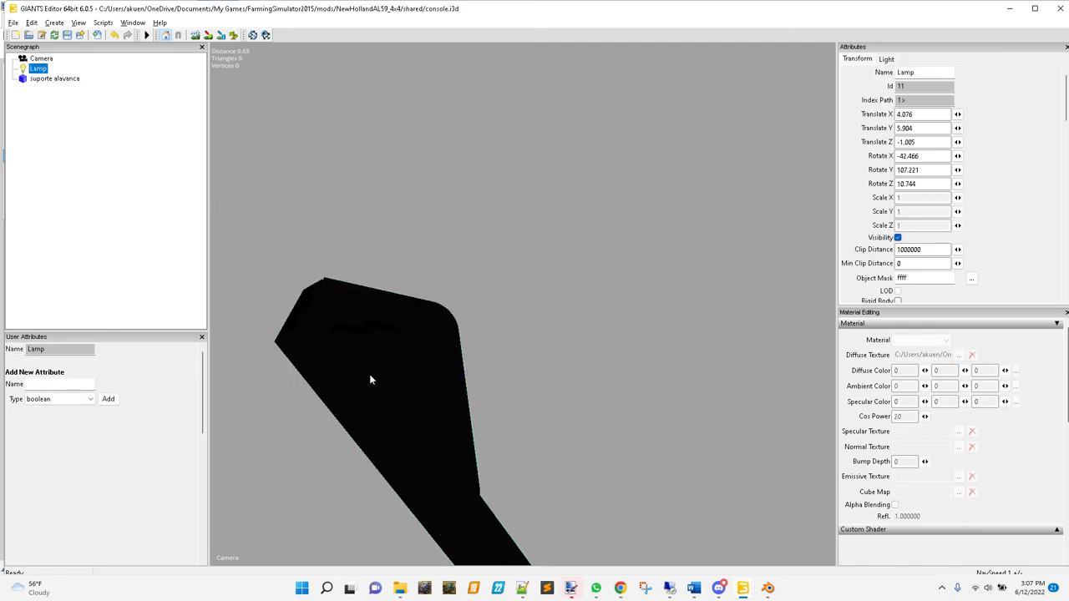
pyautogui.keyDown('alt'); pyautogui.moveTo(514, 411); pyautogui.dragTo(515, 404, button='middle'); pyautogui.keyUp('alt')
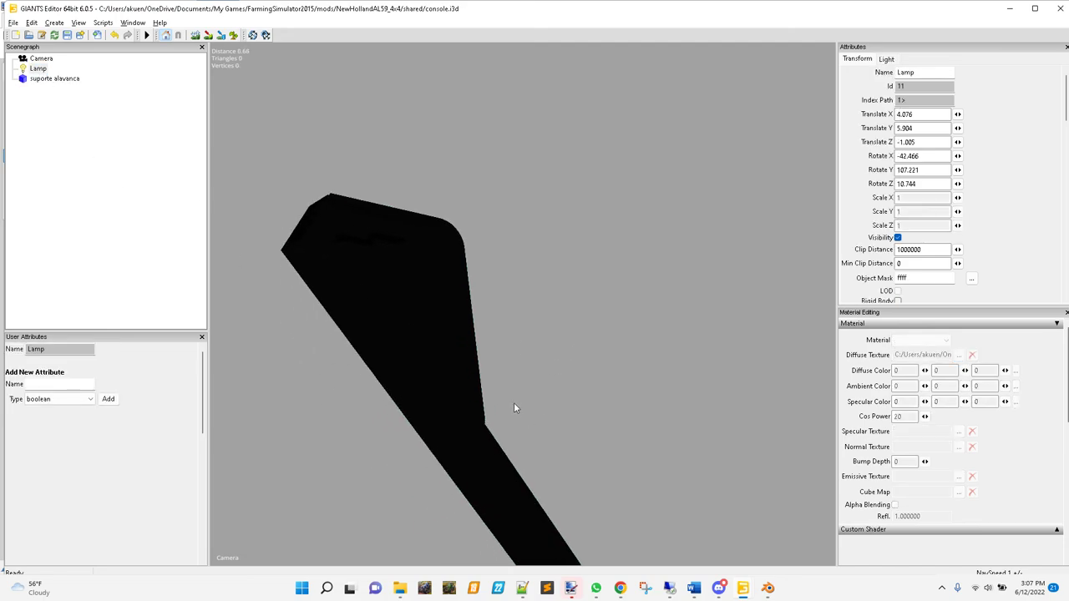
pyautogui.click(396, 311)
pyautogui.scroll(3, 546, 317)
pyautogui.press('f')
pyautogui.scroll(4, 552, 355)
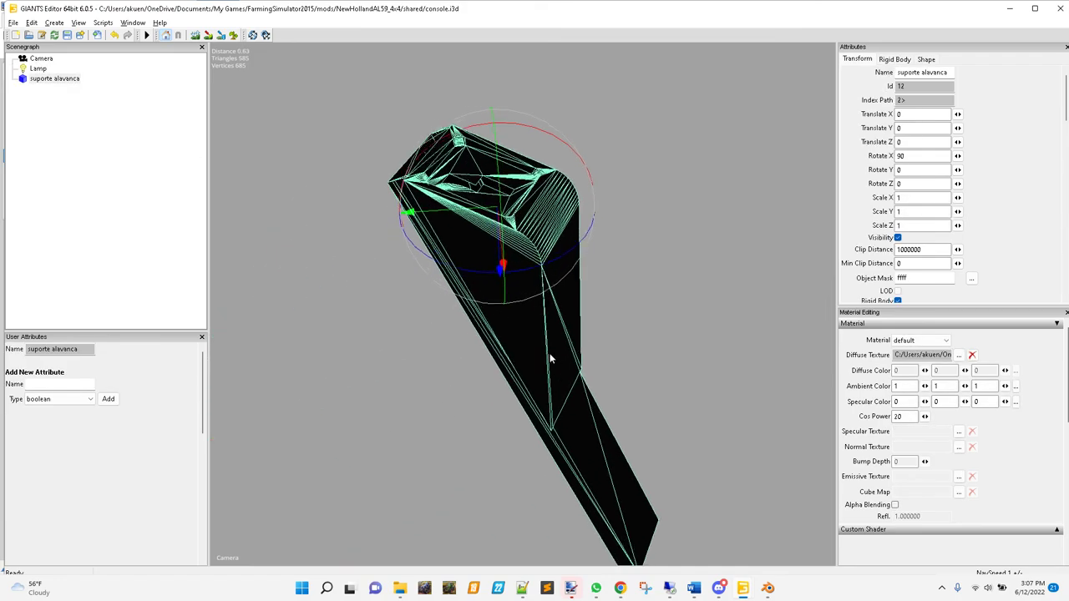
pyautogui.keyDown('alt'); pyautogui.moveTo(577, 348); pyautogui.dragTo(570, 350, button='middle'); pyautogui.keyUp('alt')
pyautogui.click(625, 274)
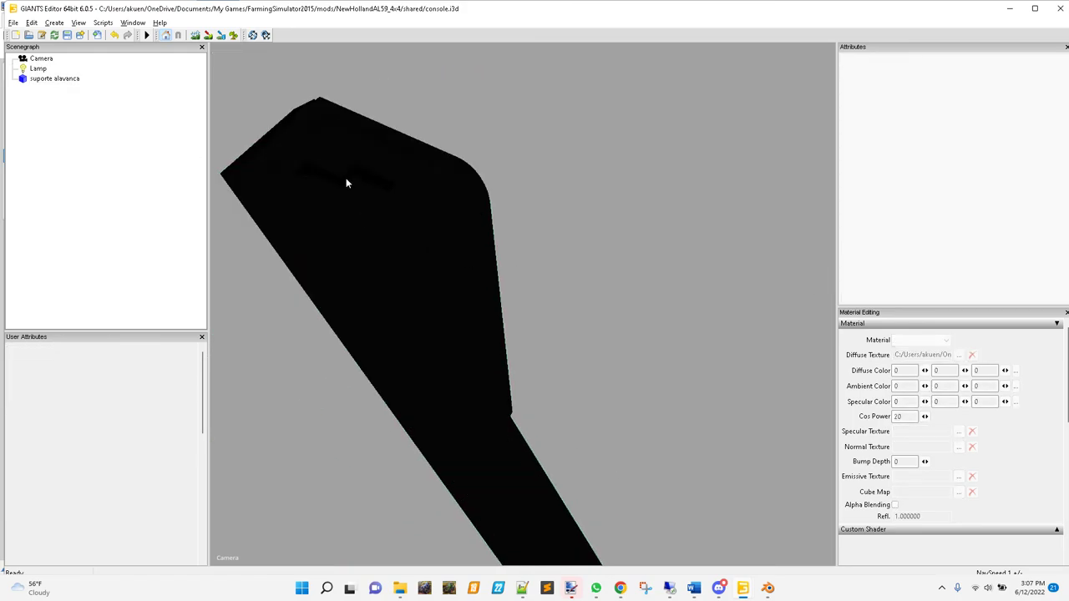
pyautogui.click(370, 193)
# - Switch to the NewHolland3560AL.i3d editor window and add four lights to brighten the cab around the original lever support
pyautogui.moveTo(739, 588)
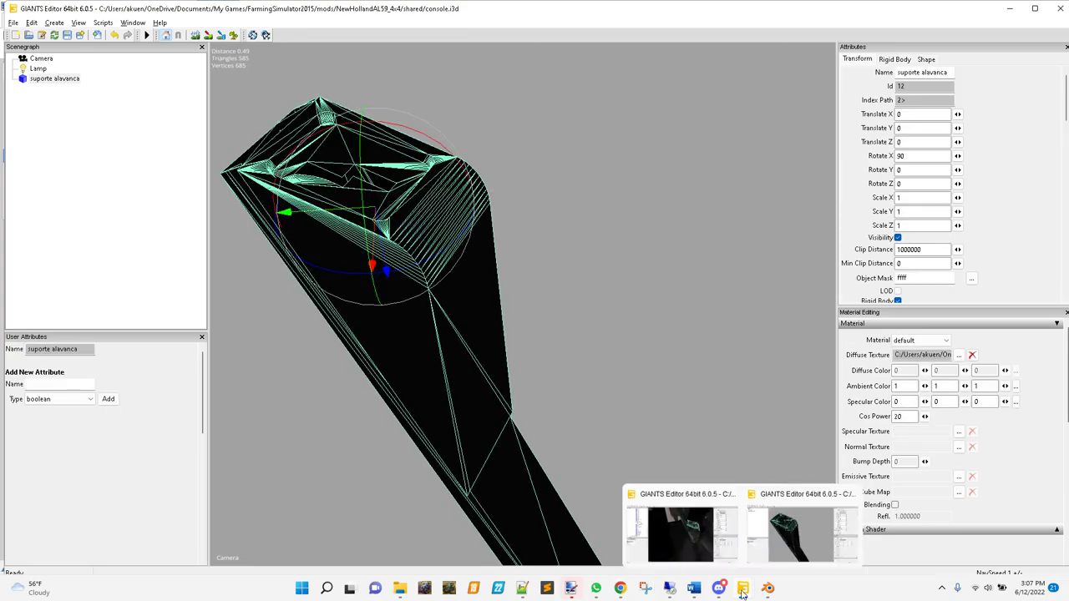
pyautogui.click(694, 538)
pyautogui.moveTo(547, 340); pyautogui.dragTo(534, 351, button='middle')
pyautogui.click(229, 239)
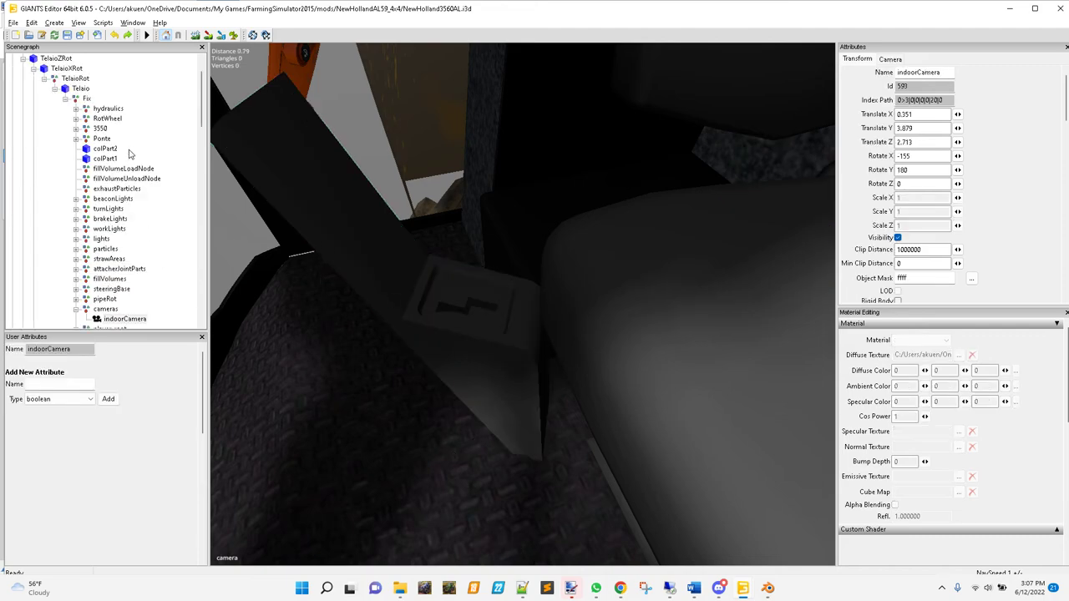
pyautogui.click(77, 23)
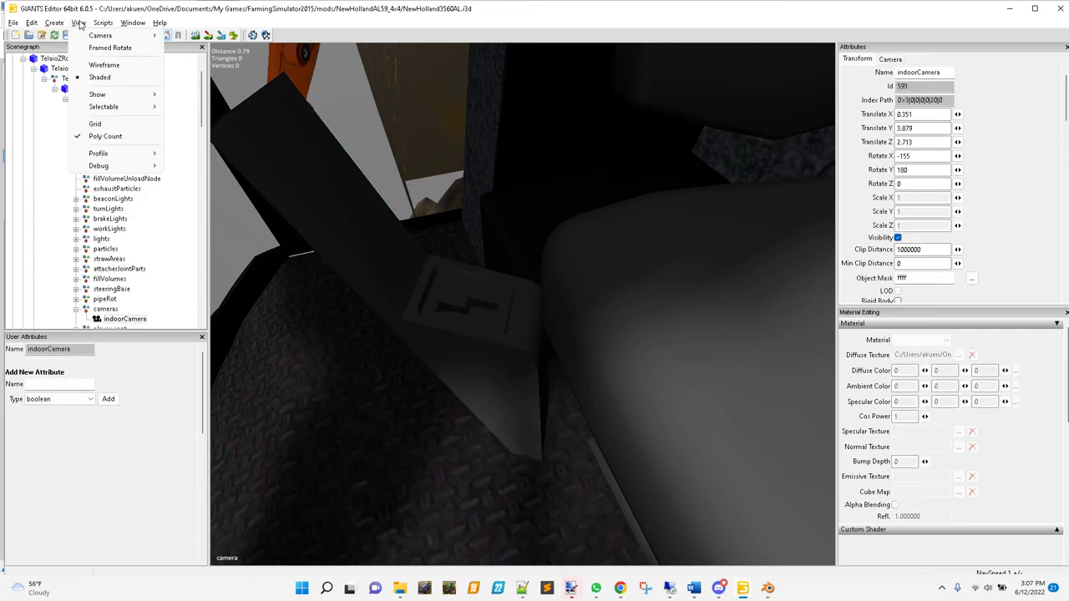
pyautogui.click(60, 23)
pyautogui.click(60, 23)
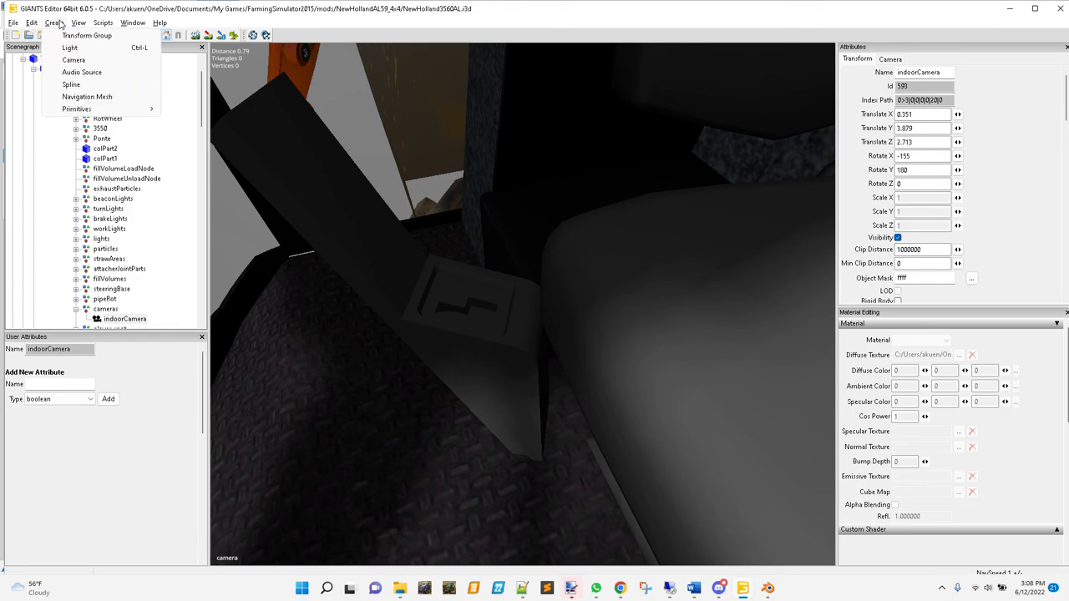
pyautogui.click(70, 48)
pyautogui.click(55, 23)
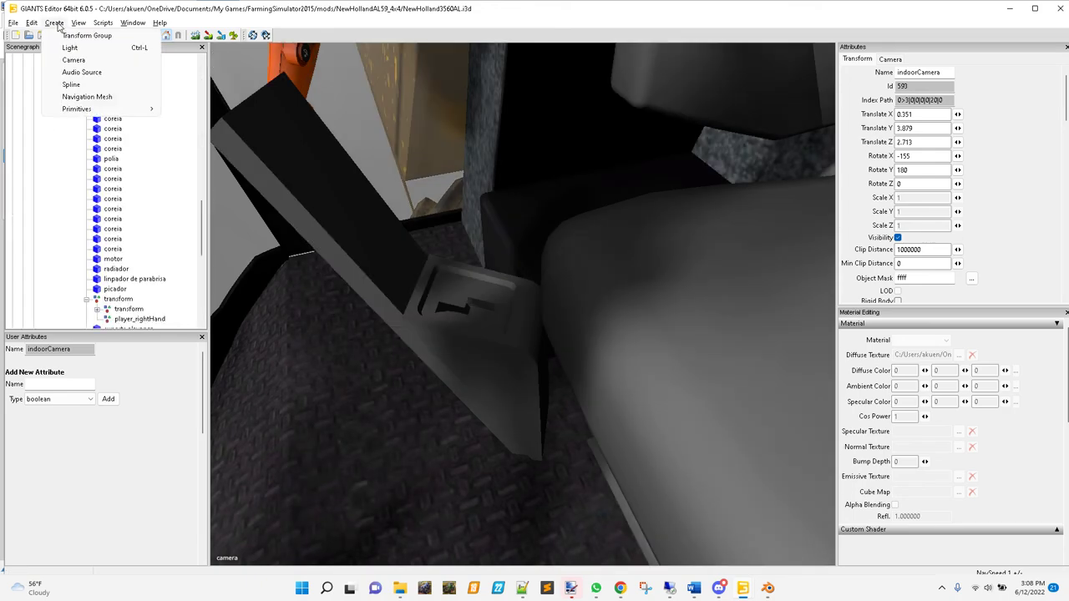
pyautogui.click(69, 48)
pyautogui.click(55, 23)
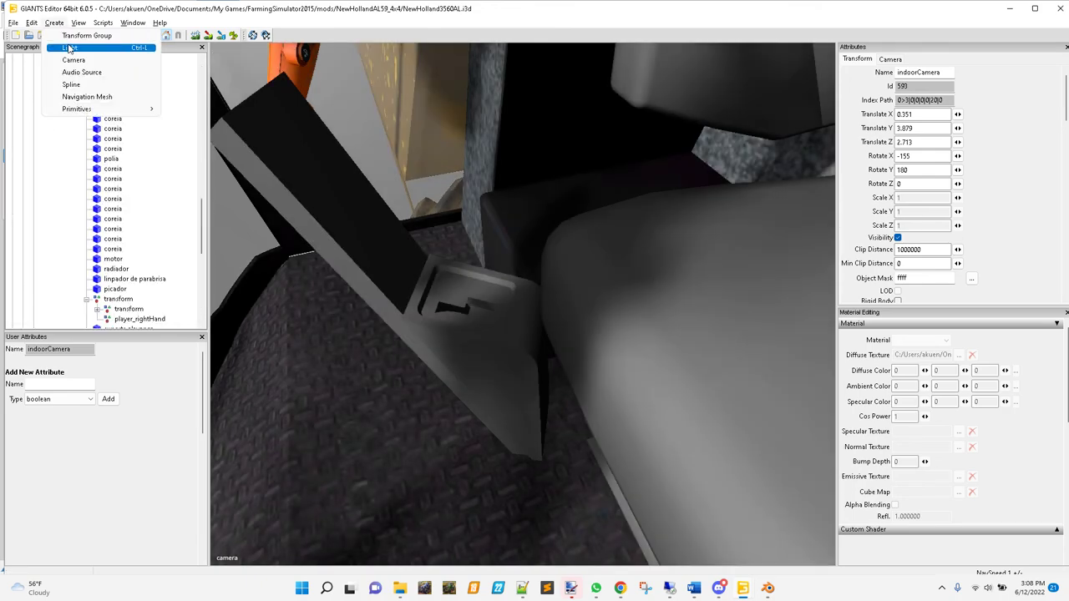
pyautogui.click(70, 48)
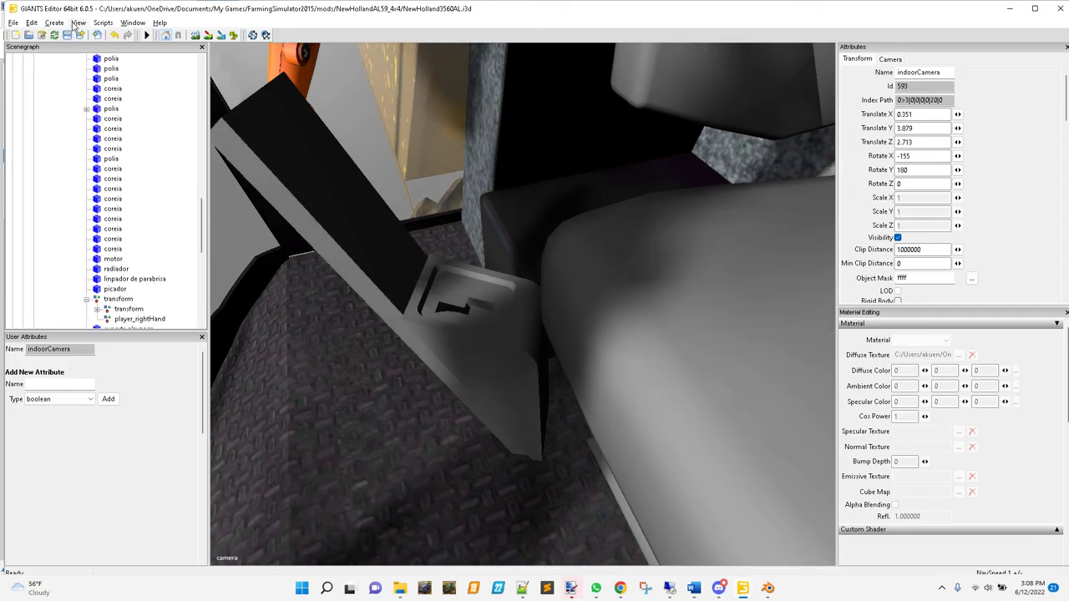
pyautogui.click(55, 24)
pyautogui.click(69, 48)
# - Return to the console.i3d editor window and delete the Lamp from the scene
pyautogui.moveTo(746, 590)
pyautogui.click(795, 550)
pyautogui.click(636, 297)
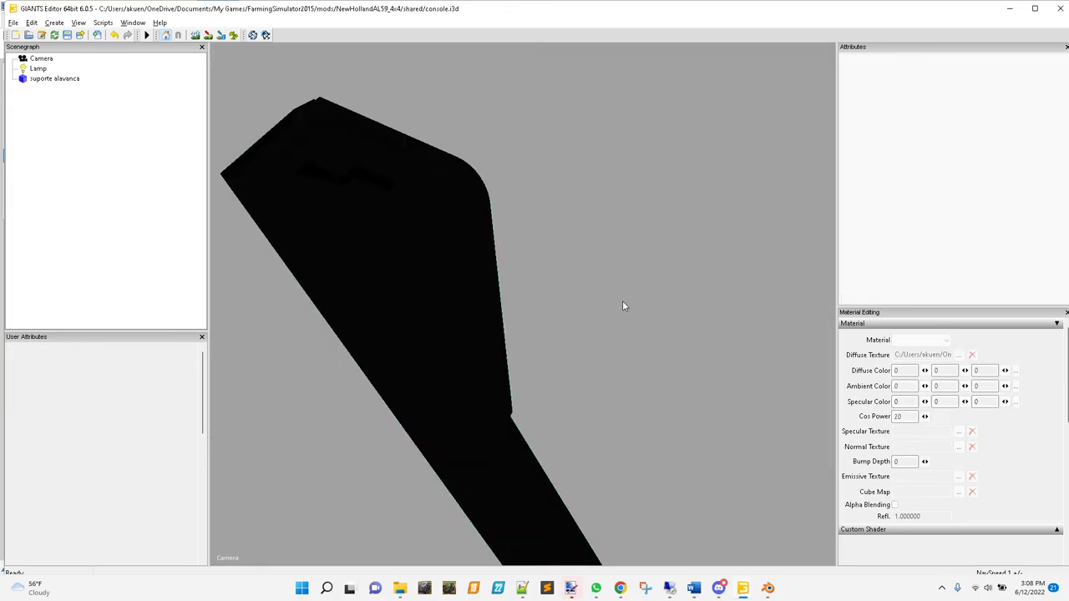
pyautogui.click(38, 69)
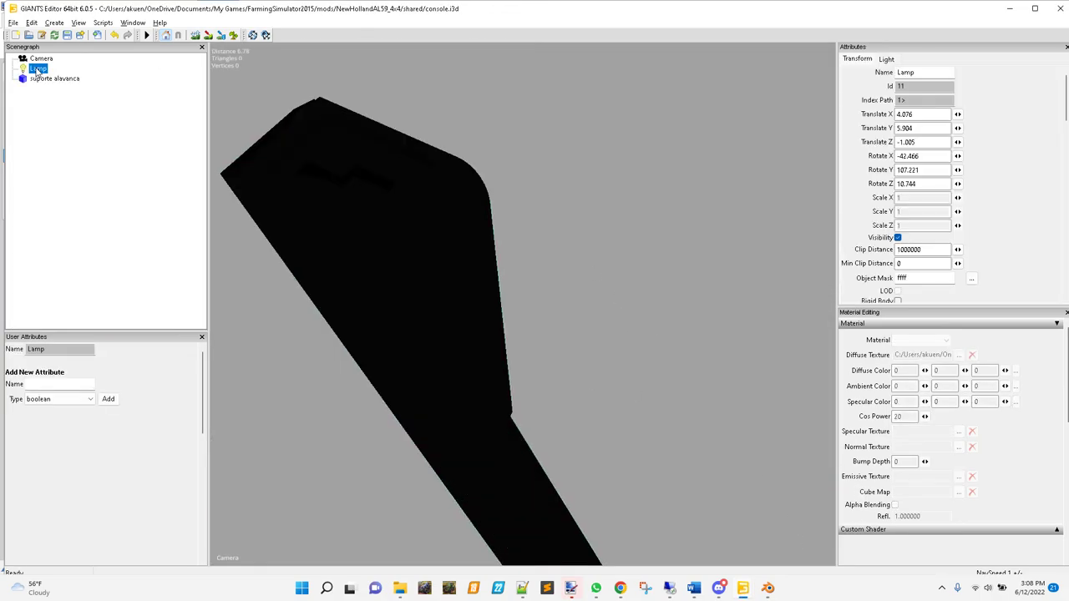
pyautogui.press('Delete')
pyautogui.click(59, 24)
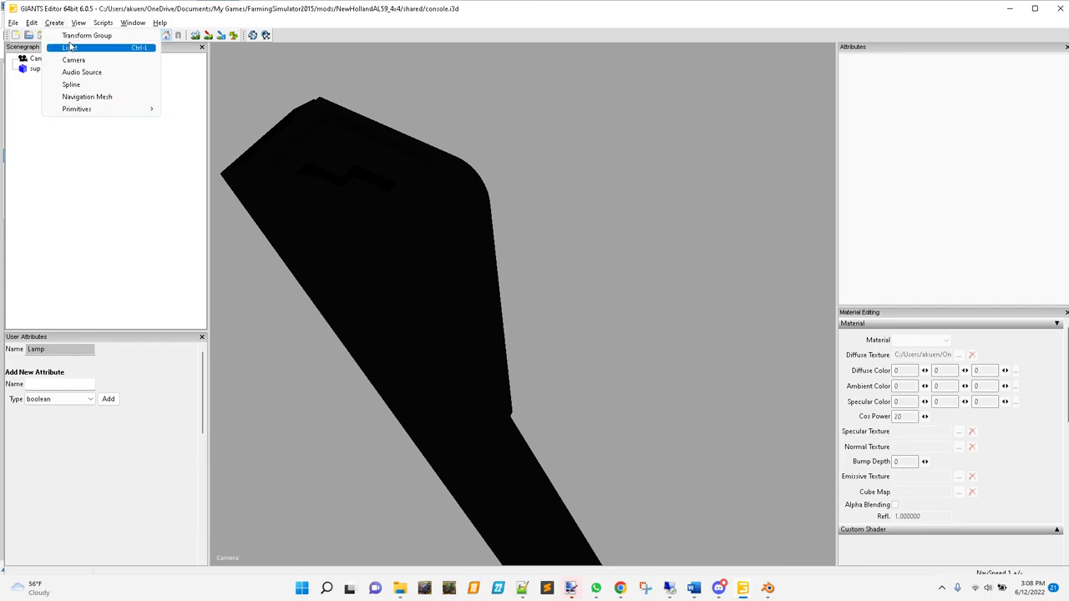
pyautogui.click(40, 61)
# - Move the suporte alavanca shape above Camera in the scenegraph
pyautogui.click(45, 70)
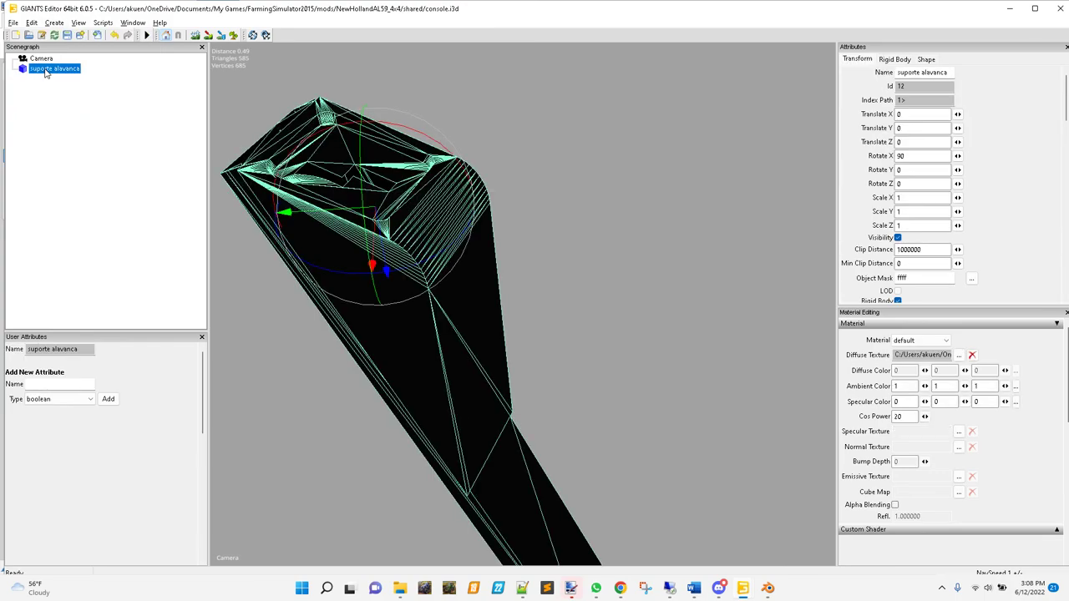
pyautogui.rightClick(46, 72)
pyautogui.click(72, 109)
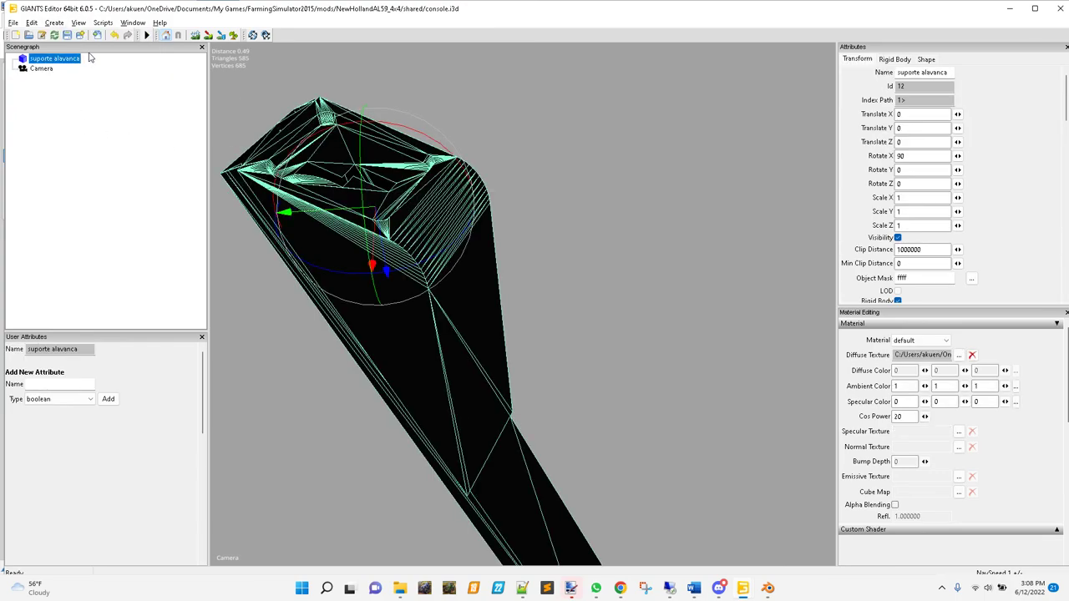
# - Add four lights to the console.i3d scene to illuminate the lever support
pyautogui.click(54, 23)
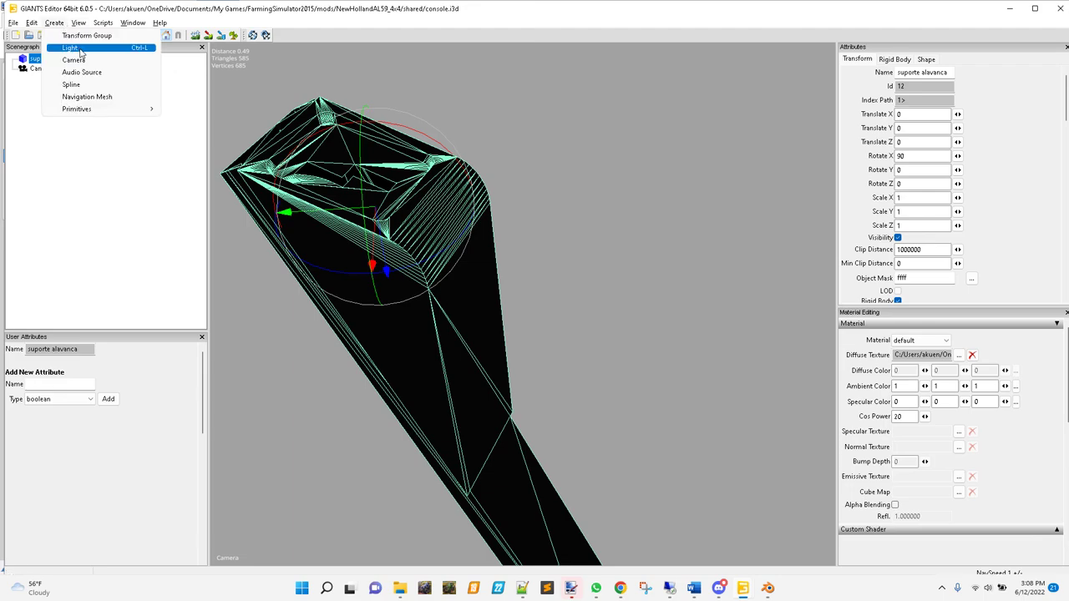
pyautogui.click(81, 47)
pyautogui.click(54, 23)
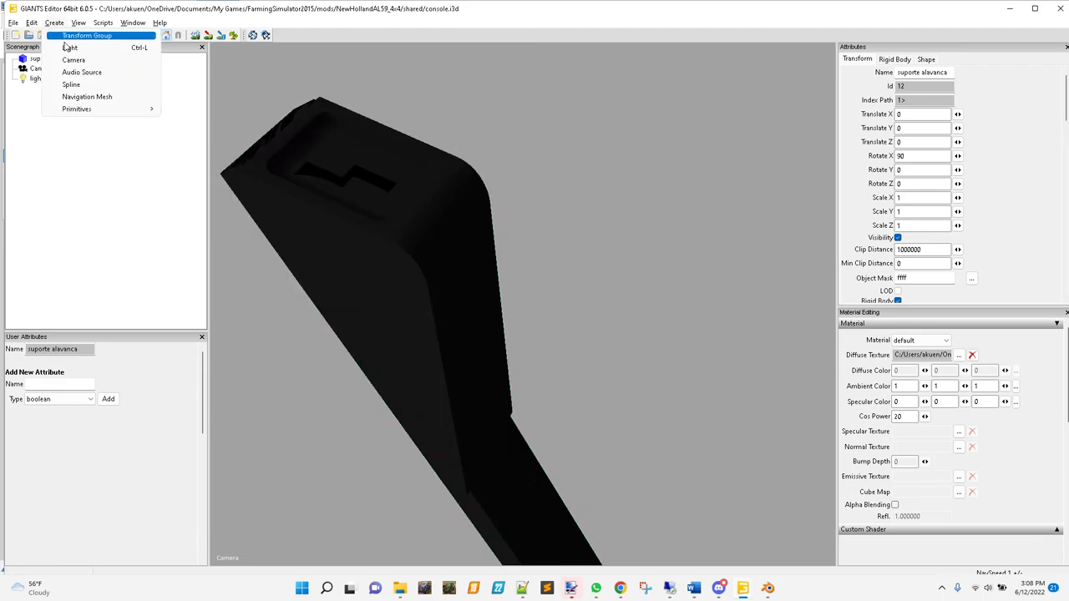
pyautogui.click(71, 49)
pyautogui.click(53, 22)
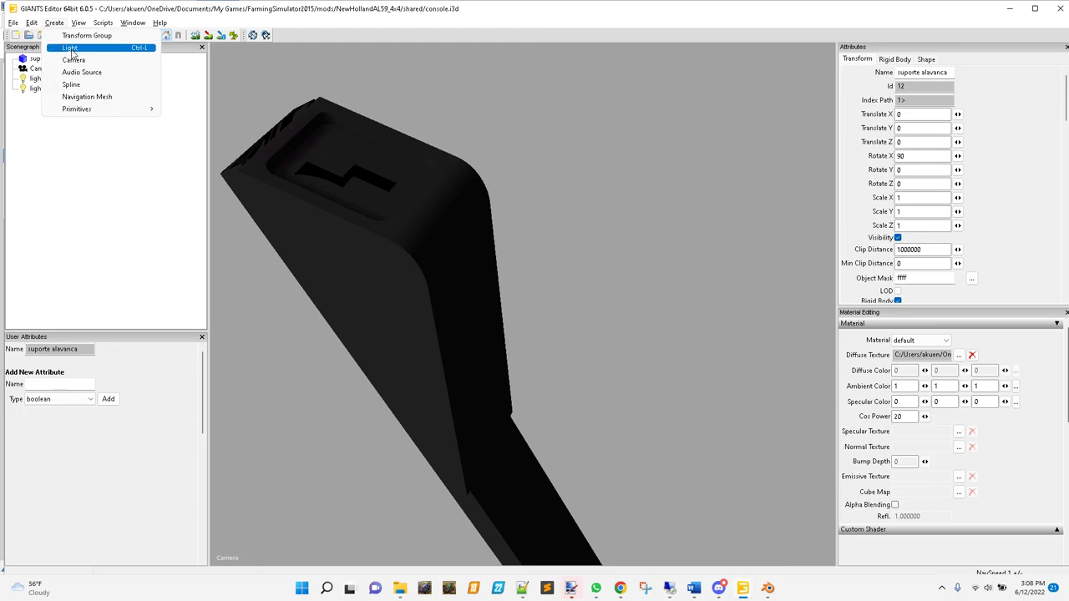
pyautogui.click(72, 49)
pyautogui.click(54, 23)
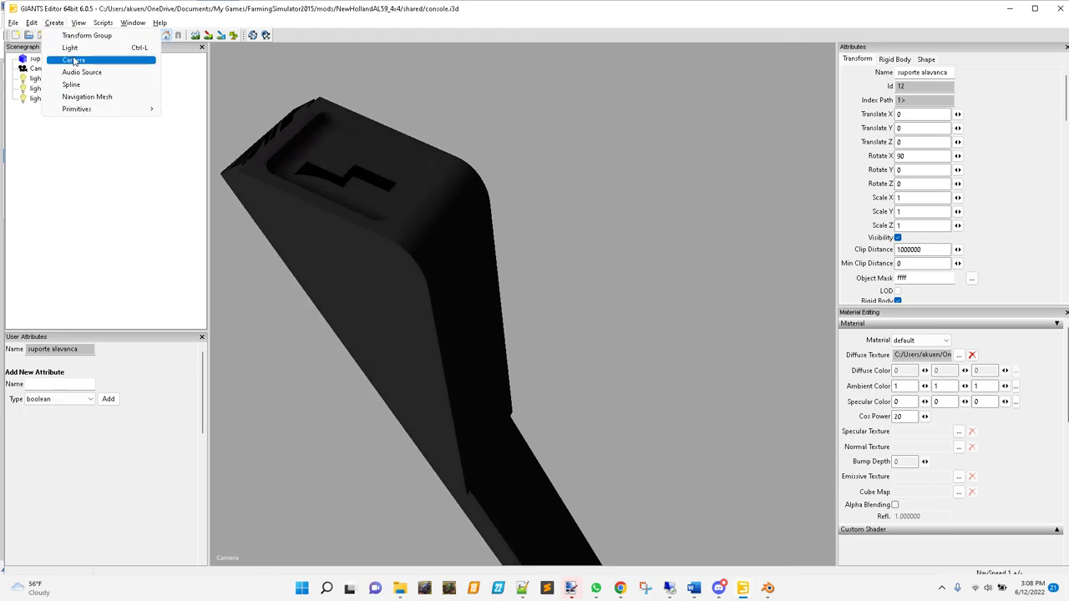
pyautogui.click(71, 49)
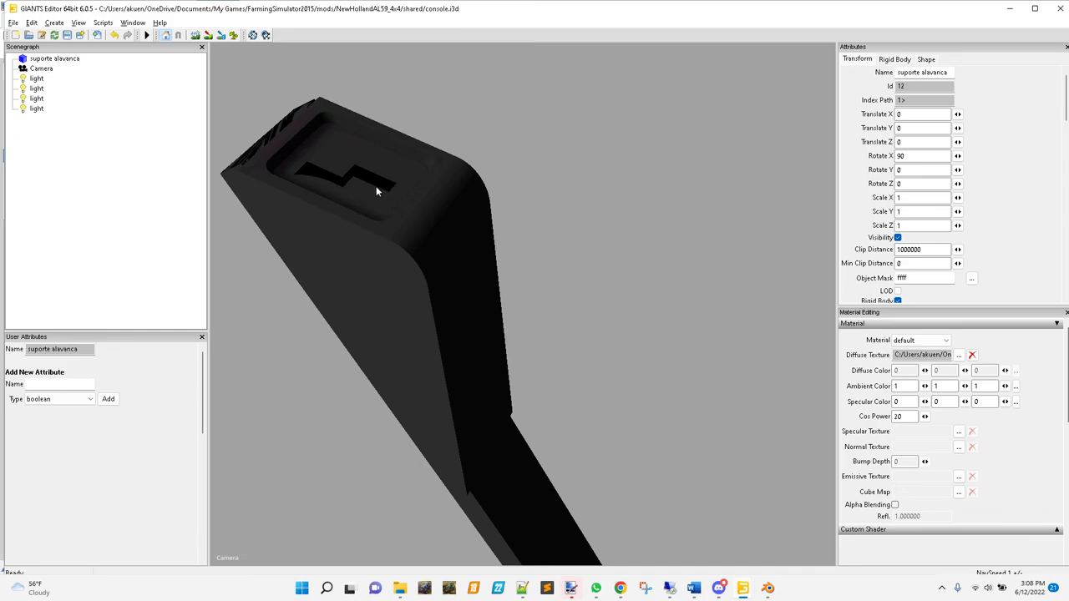
# - Examine from several angles how the diffuse texture maps onto the lever support's top, end and side faces
pyautogui.keyDown('alt'); pyautogui.moveTo(555, 310); pyautogui.dragTo(697, 306, button='middle'); pyautogui.keyUp('alt')
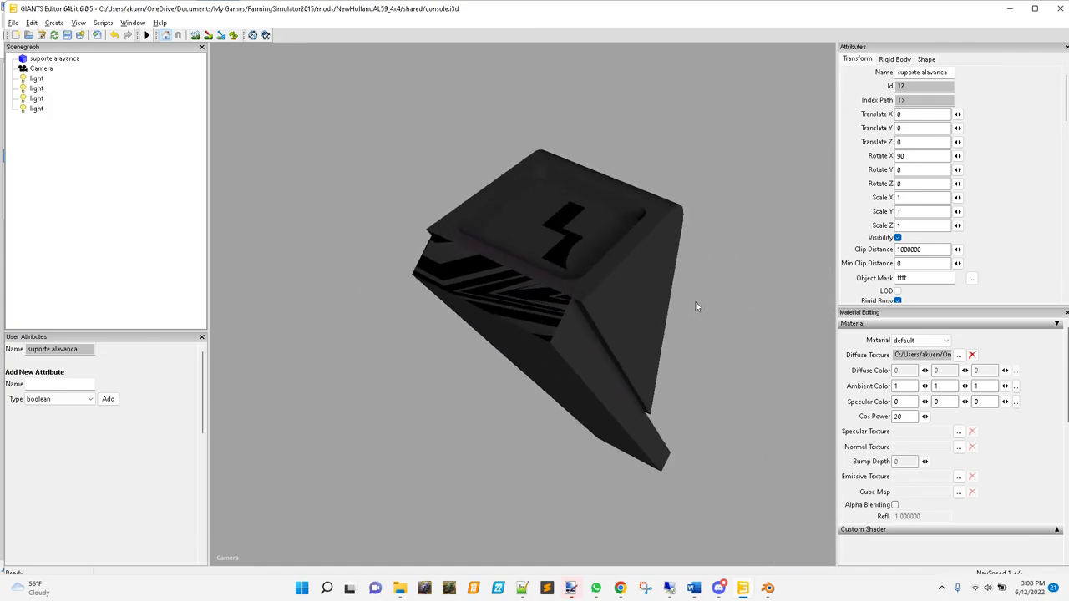
pyautogui.scroll(3, 647, 315)
pyautogui.scroll(2, 649, 310)
pyautogui.scroll(-5, 651, 309)
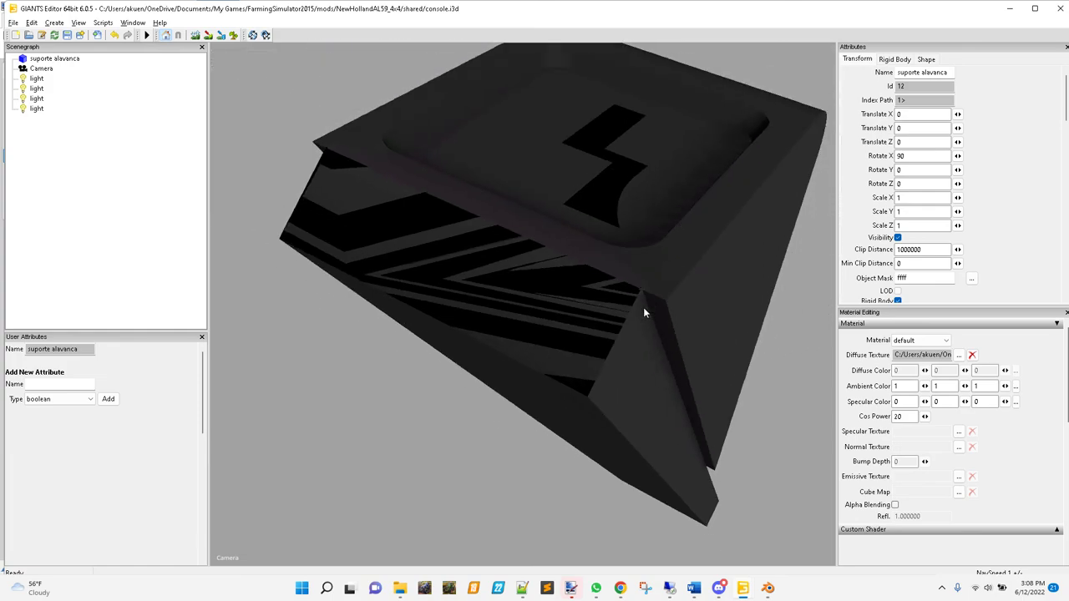
pyautogui.keyDown('alt'); pyautogui.moveTo(624, 303); pyautogui.dragTo(628, 306, button='middle'); pyautogui.keyUp('alt')
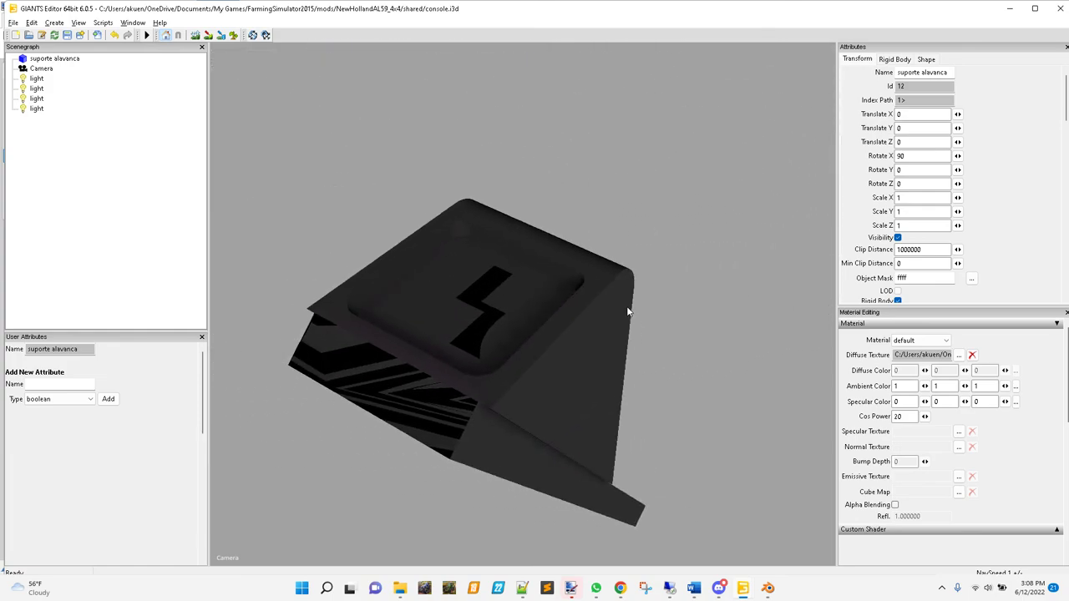
pyautogui.keyDown('alt'); pyautogui.moveTo(627, 307); pyautogui.dragTo(622, 274); pyautogui.keyUp('alt')
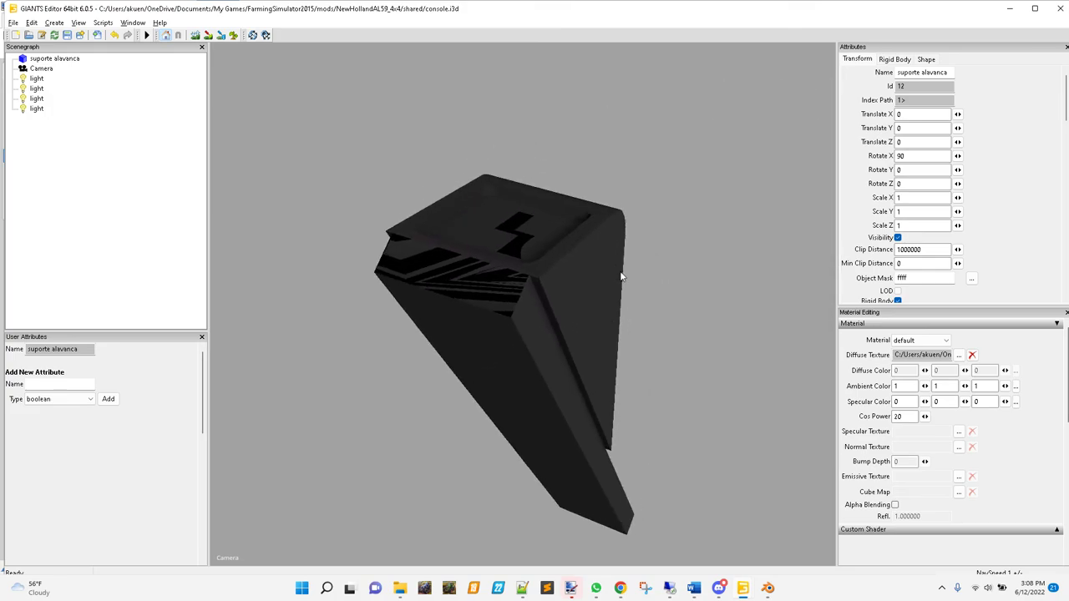
# - Delete the four lights from the scene and save the console.i3d file
pyautogui.keyDown('alt'); pyautogui.moveTo(622, 274); pyautogui.dragTo(613, 273, button='middle'); pyautogui.keyUp('alt')
pyautogui.keyDown('alt'); pyautogui.moveTo(613, 273); pyautogui.dragTo(509, 314); pyautogui.keyUp('alt')
pyautogui.moveTo(578, 281); pyautogui.dragTo(531, 279, button='middle')
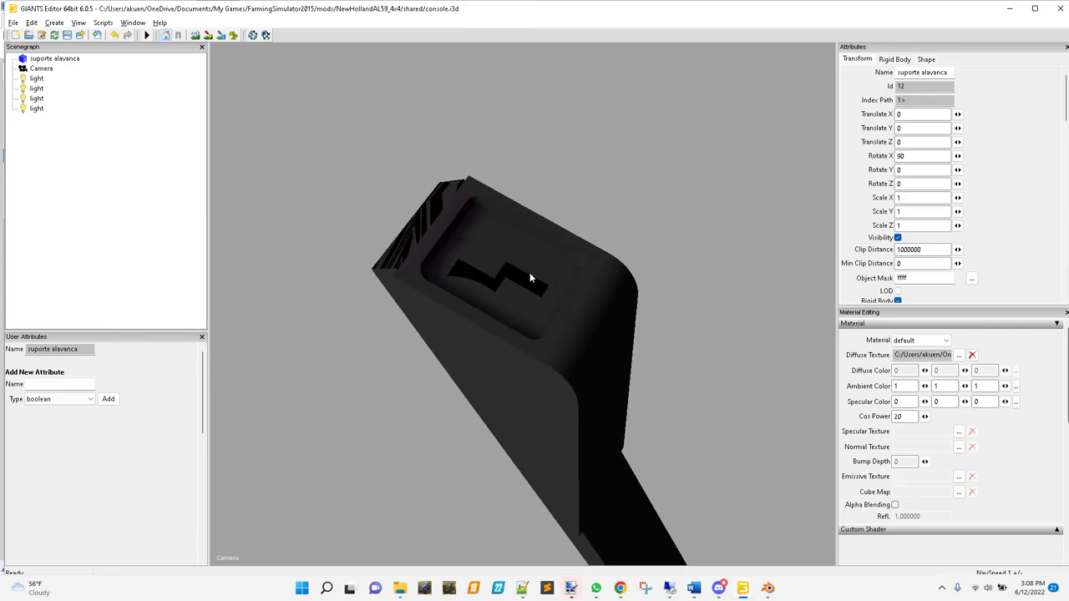
pyautogui.keyDown('alt'); pyautogui.moveTo(562, 313); pyautogui.dragTo(559, 313, button='middle'); pyautogui.keyUp('alt')
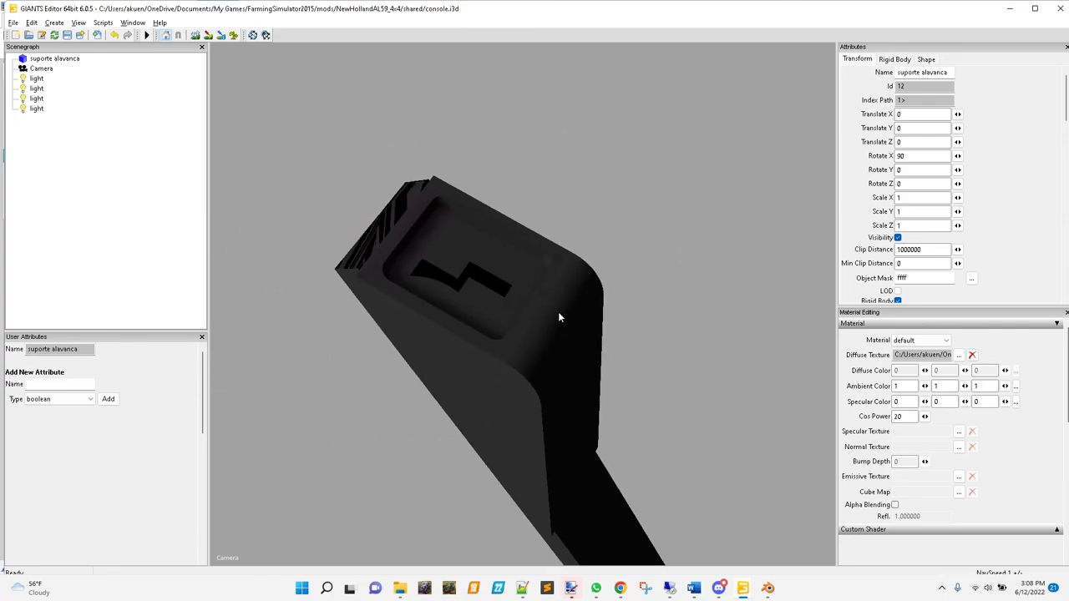
pyautogui.click(34, 80)
pyautogui.keyDown('shift'); pyautogui.click(35, 110); pyautogui.keyUp('shift')
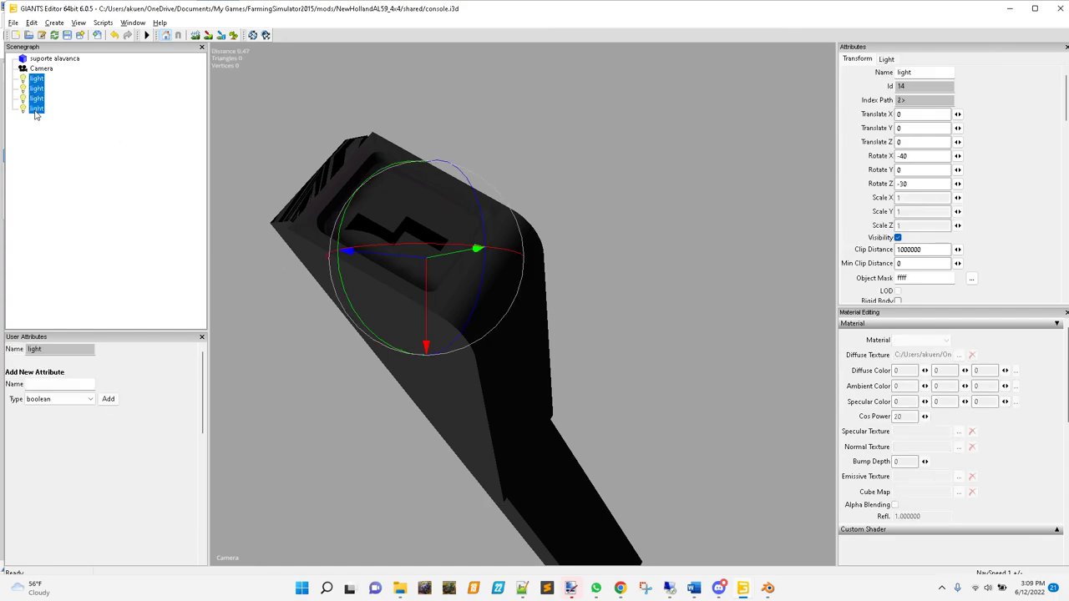
pyautogui.press('Delete')
pyautogui.click(53, 59)
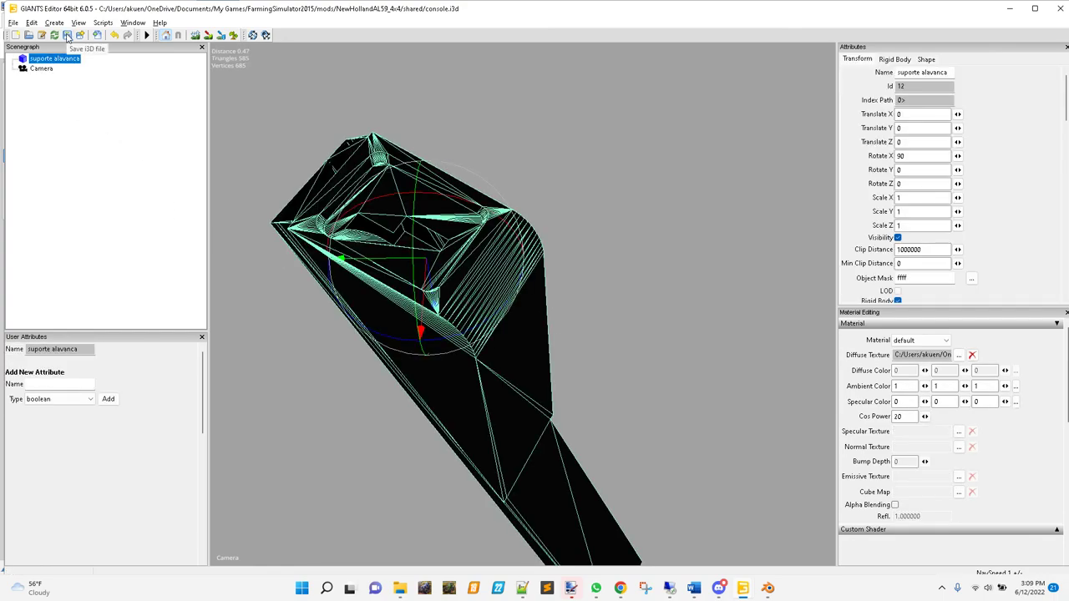
pyautogui.click(67, 35)
# - Switch to the NewHolland3560AL.i3d editor window, collapse the transform group and select the suporte alavanca shape
pyautogui.moveTo(748, 595)
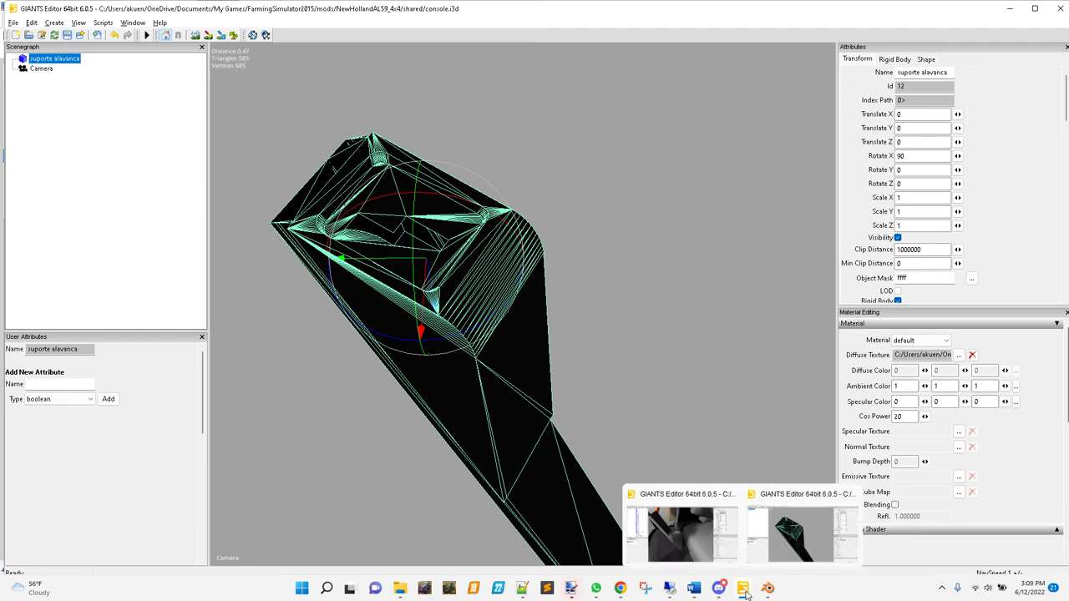
pyautogui.click(681, 535)
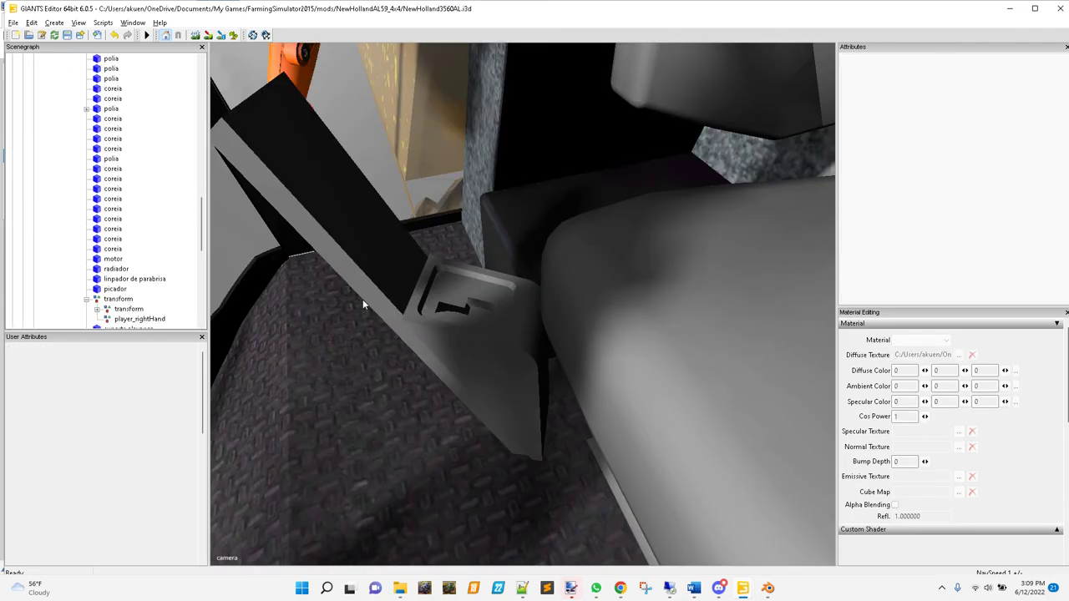
pyautogui.click(86, 299)
pyautogui.click(114, 310)
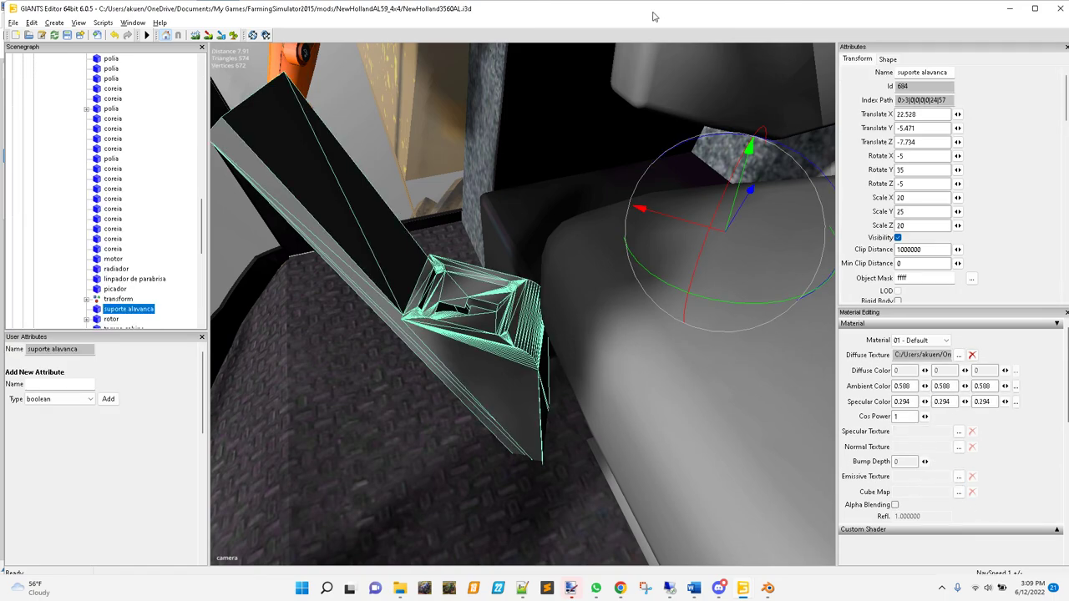
# - Arrange the combine and console.i3d editor windows side by side for comparing the lever support's material settings
pyautogui.press('super+Left')
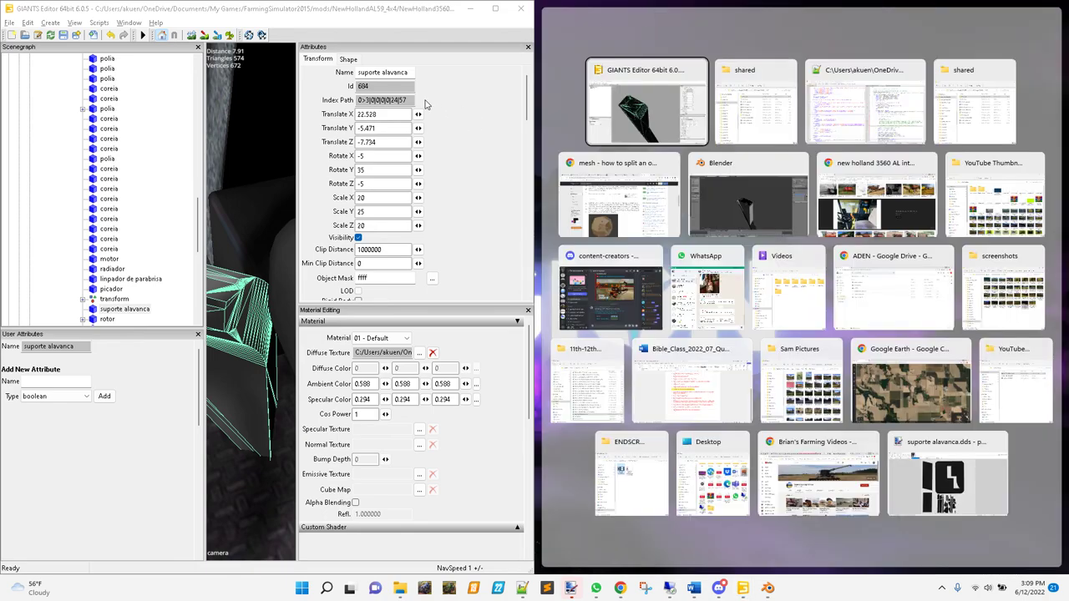
pyautogui.moveTo(209, 413); pyautogui.dragTo(112, 424)
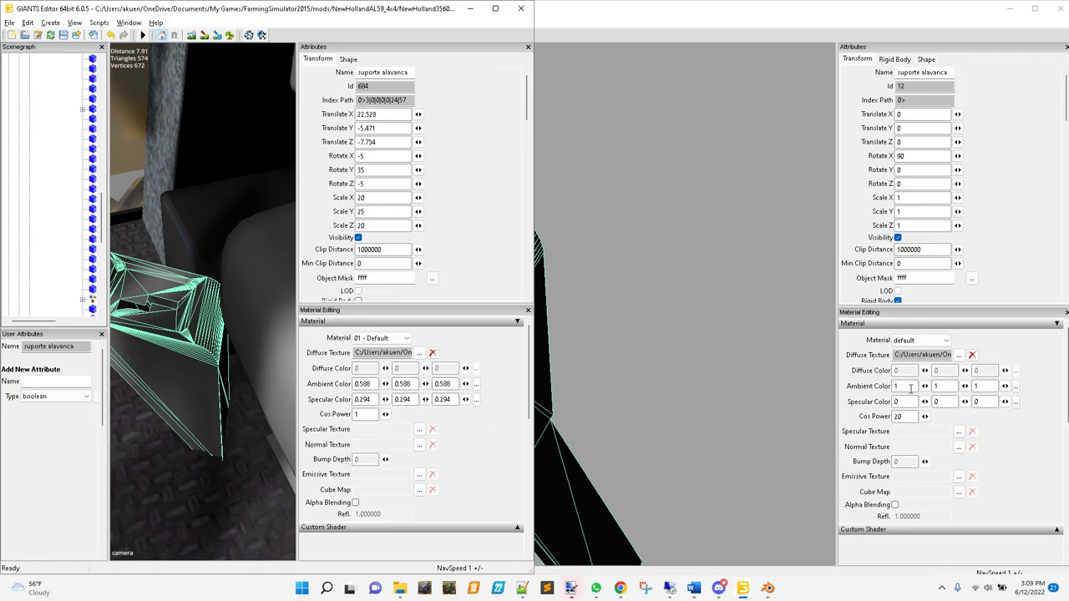
pyautogui.press('super+Up')
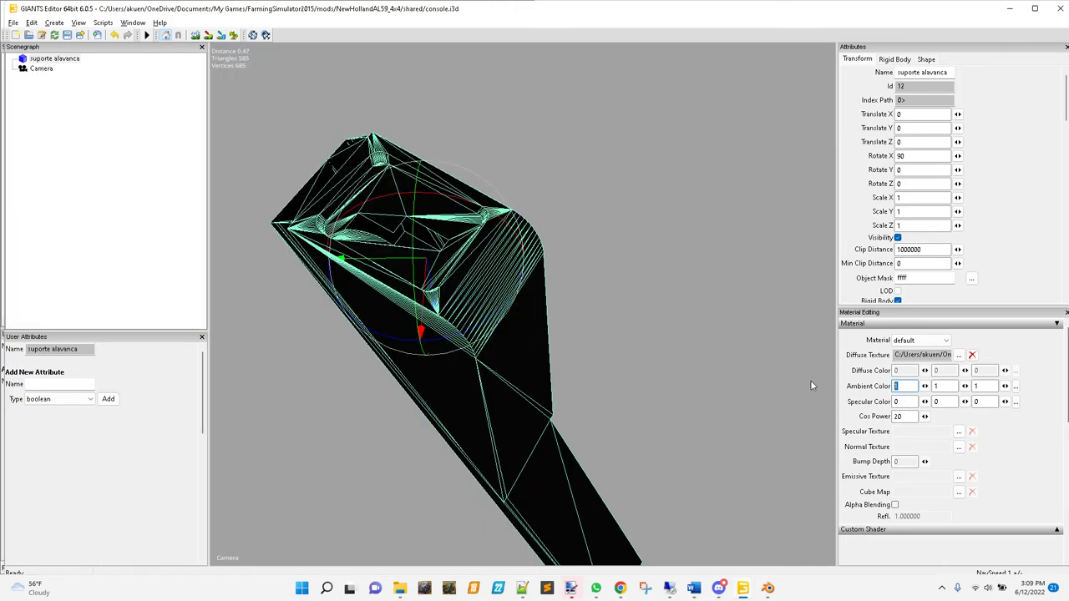
pyautogui.doubleClick(526, 14)
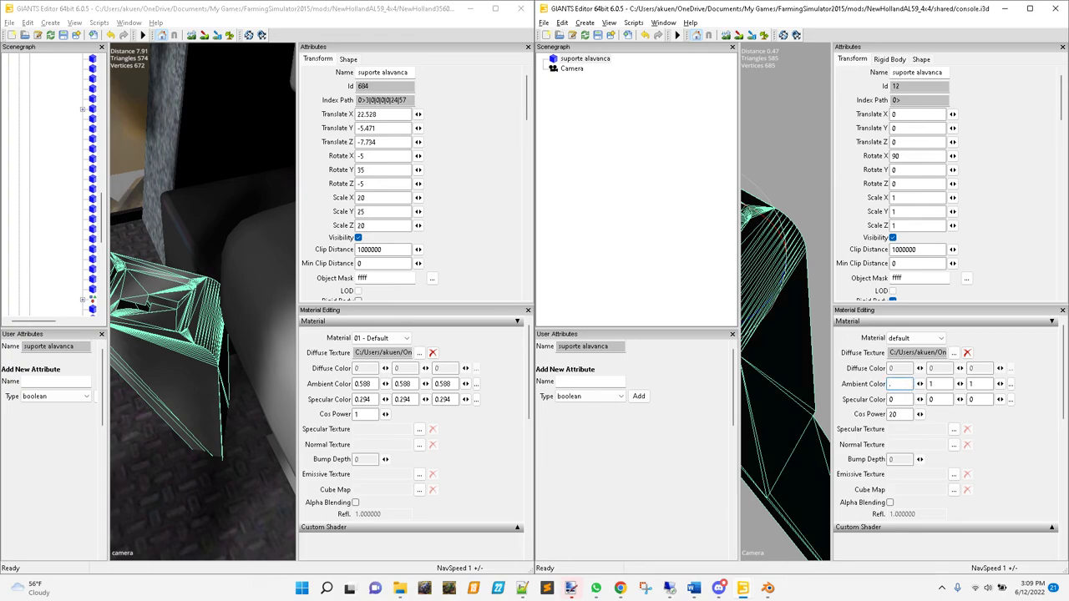
# - Set all three Ambient Color values of the console.i3d lever support material to 0.588
pyautogui.press('Tab')
pyautogui.press('Tab')
pyautogui.write('.588')
# - Set the console.i3d material's three Specular Color values to 0.294 and its Cos Power to 1
pyautogui.press('Tab')
pyautogui.moveTo(904, 403); pyautogui.dragTo(885, 404)
pyautogui.write('.294')
pyautogui.press('Tab')
pyautogui.press('Tab')
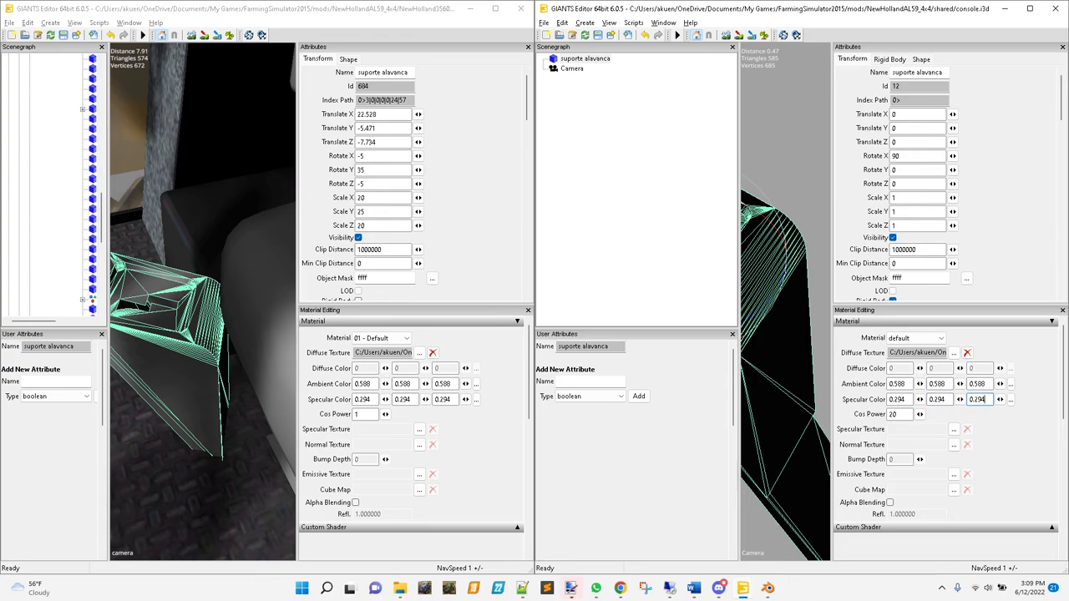
pyautogui.press('Tab')
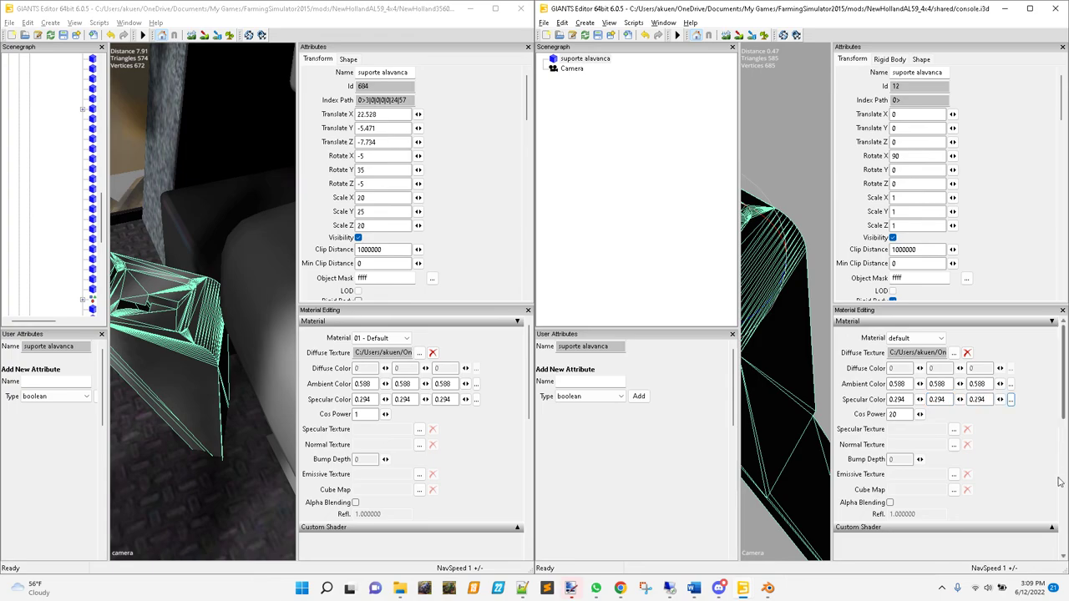
pyautogui.doubleClick(907, 415)
pyautogui.write('1')
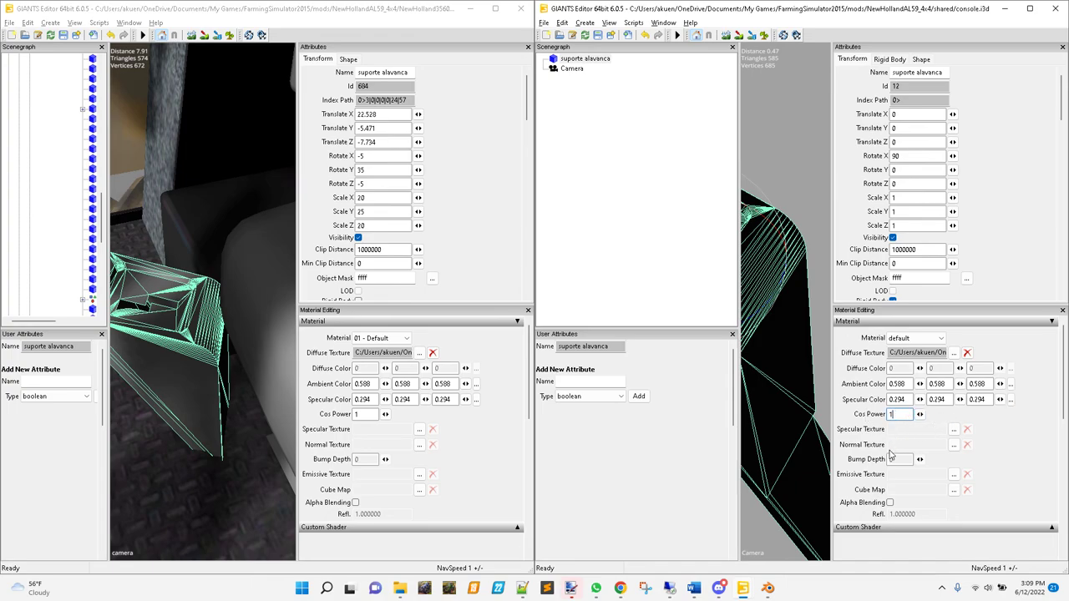
# - Check the combine material's Custom Shader settings and compare the remaining options with the console.i3d material
pyautogui.click(517, 529)
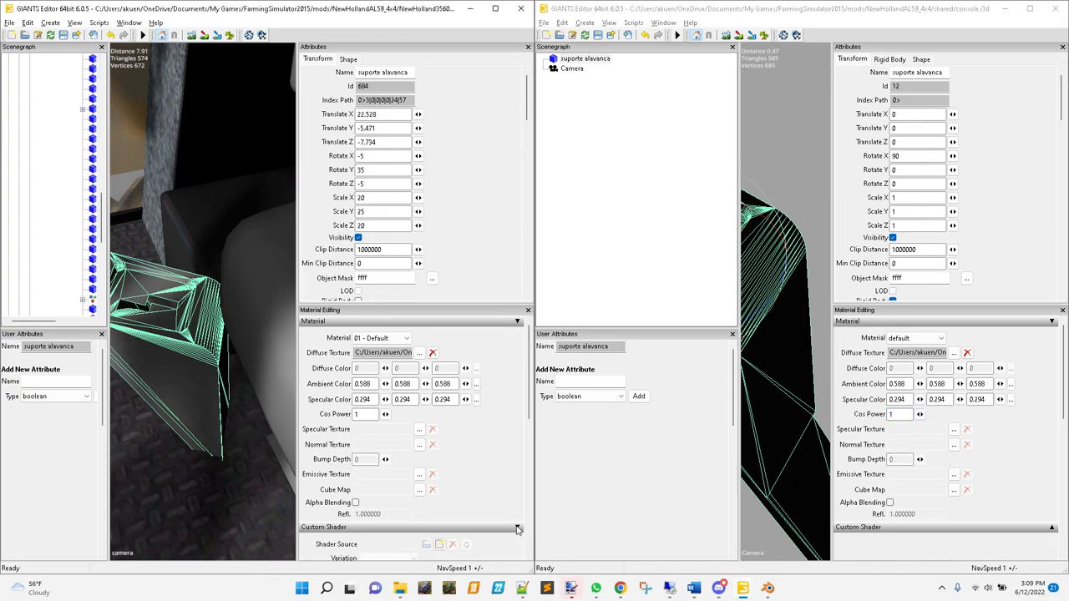
pyautogui.click(517, 529)
pyautogui.scroll(-1, 1009, 494)
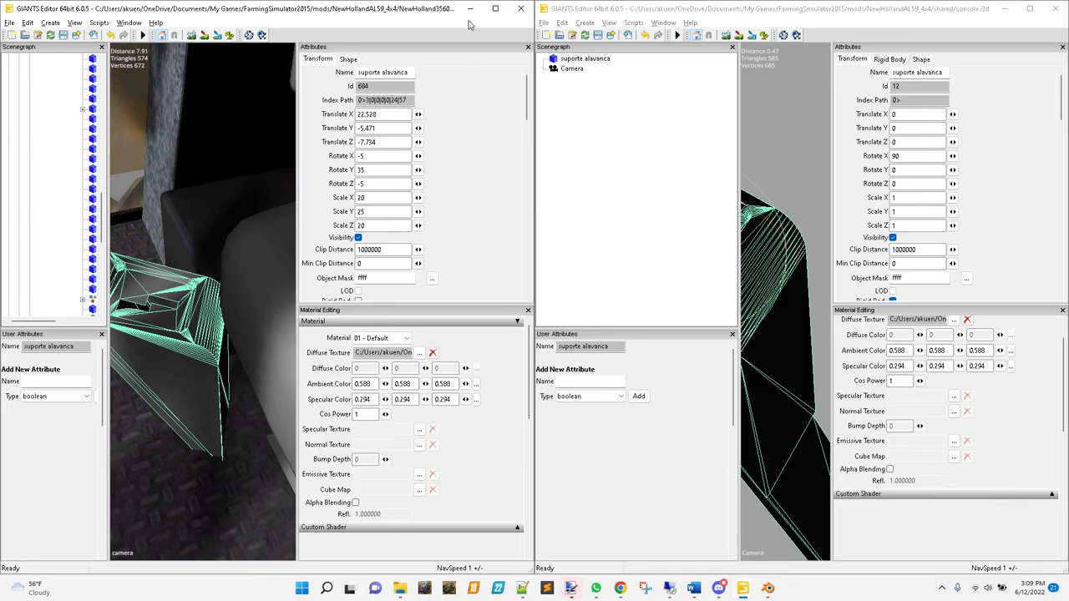
# - Clear away the combine scene and the suporte alavanca.dds image, and maximize the console.i3d editor window
pyautogui.click(494, 7)
pyautogui.click(1006, 9)
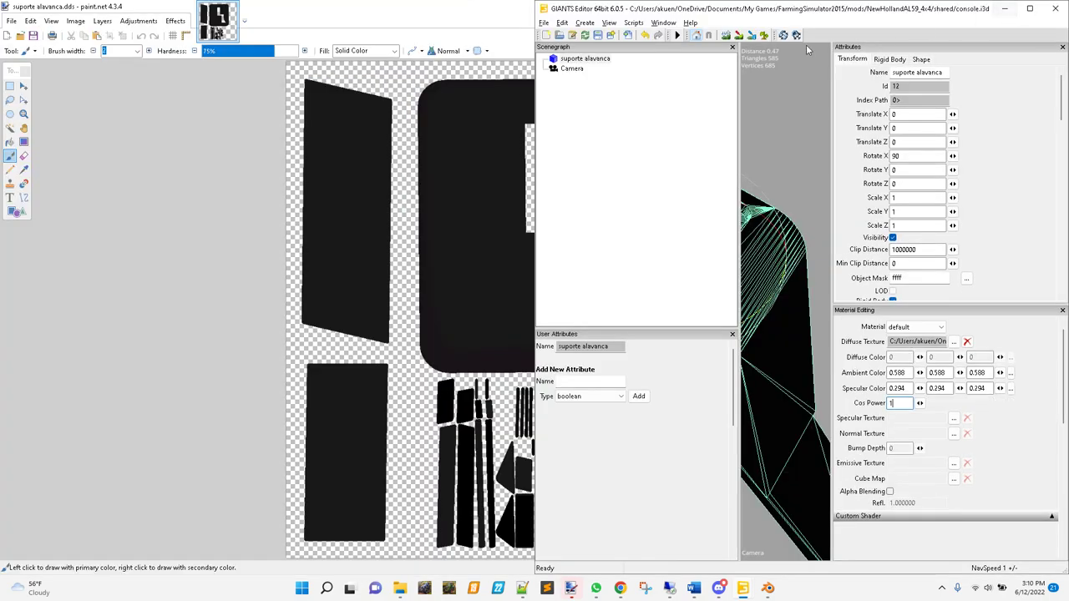
pyautogui.click(1055, 9)
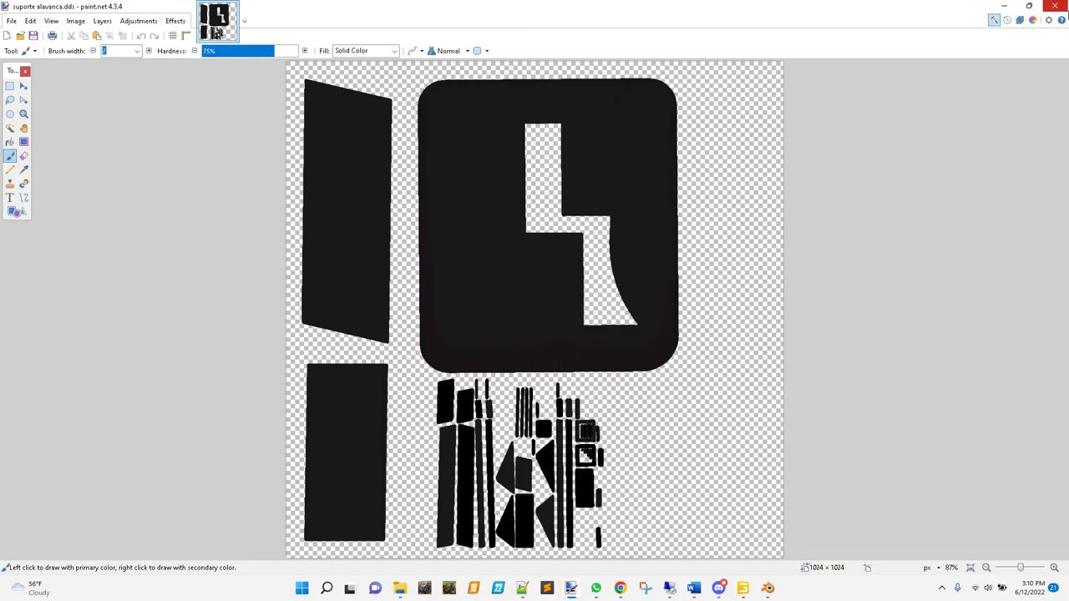
pyautogui.click(1064, 8)
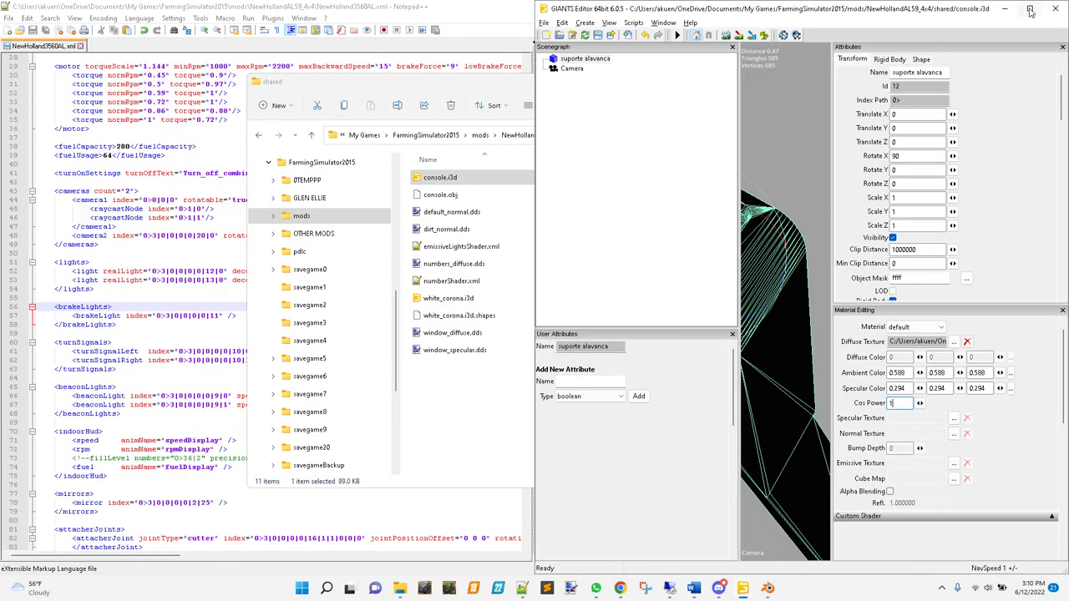
pyautogui.click(1028, 6)
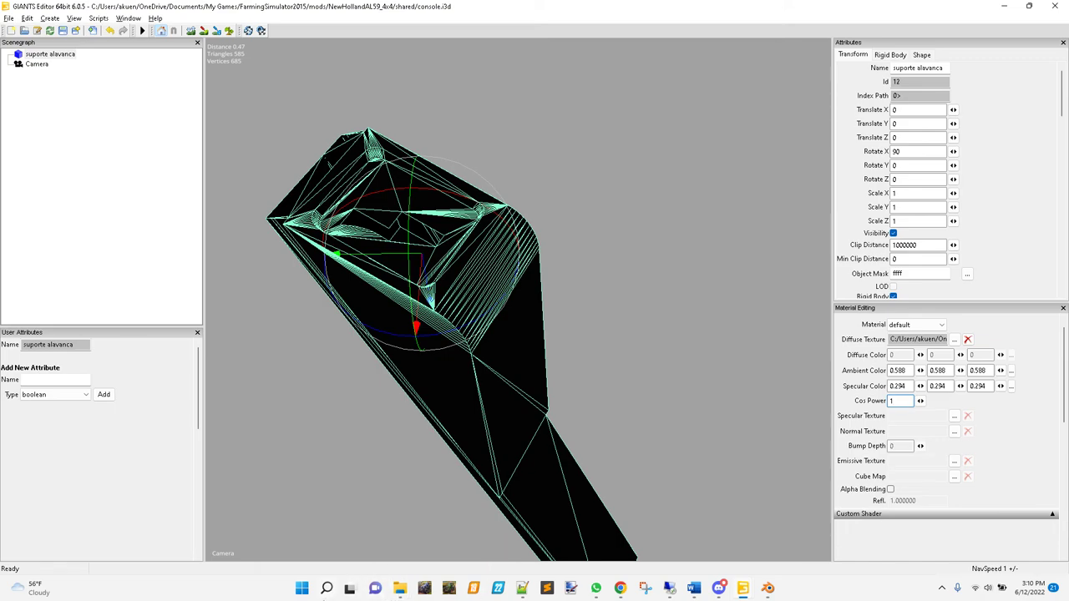
# - Open console.i3d from the mod's shared folder in Notepad++
pyautogui.moveTo(401, 595)
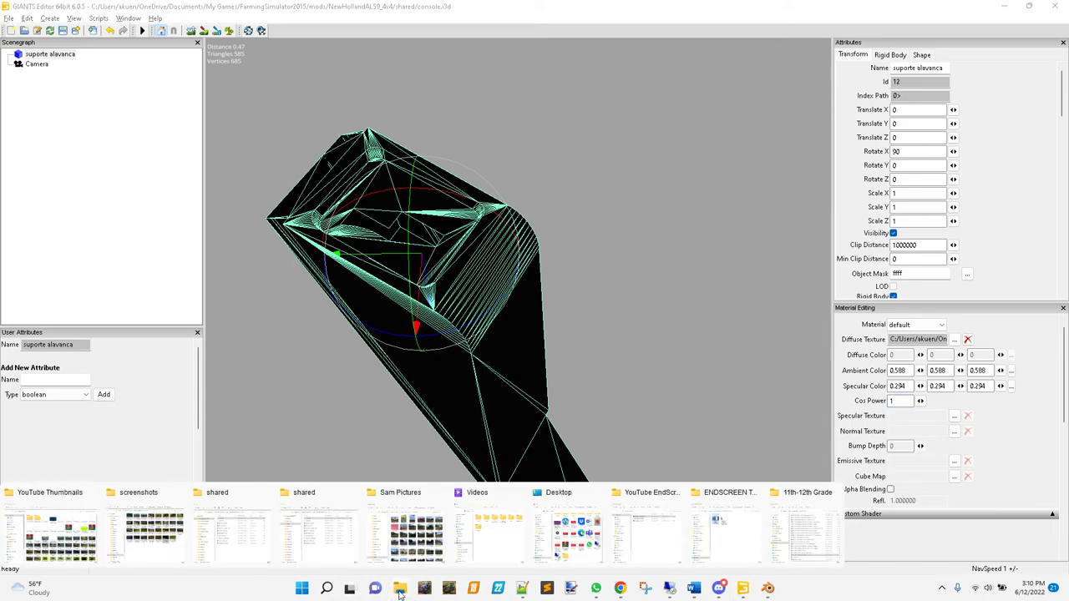
pyautogui.click(326, 545)
pyautogui.rightClick(437, 180)
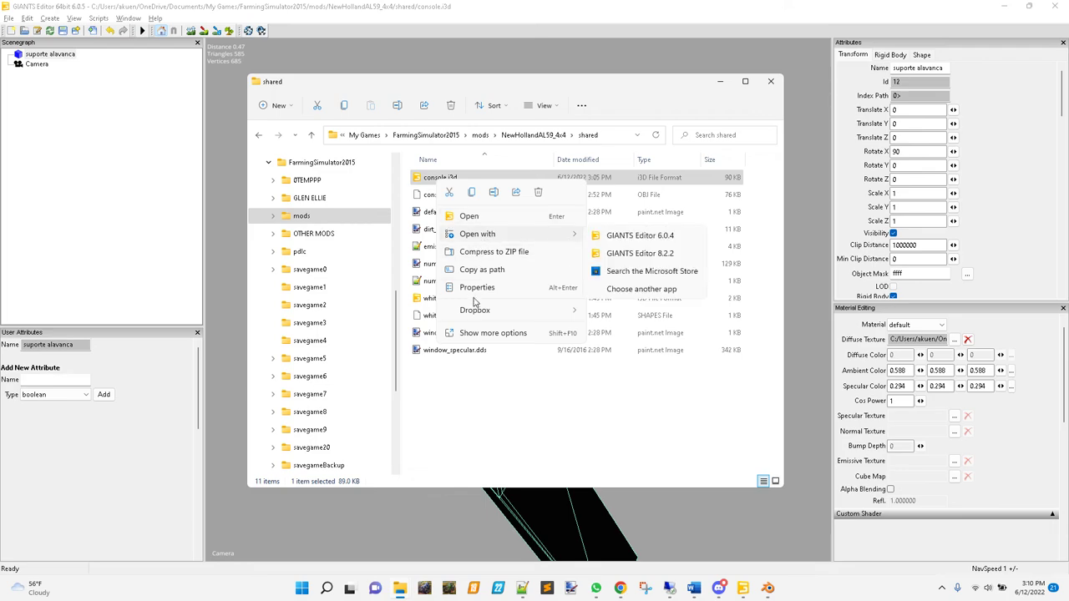
pyautogui.click(491, 332)
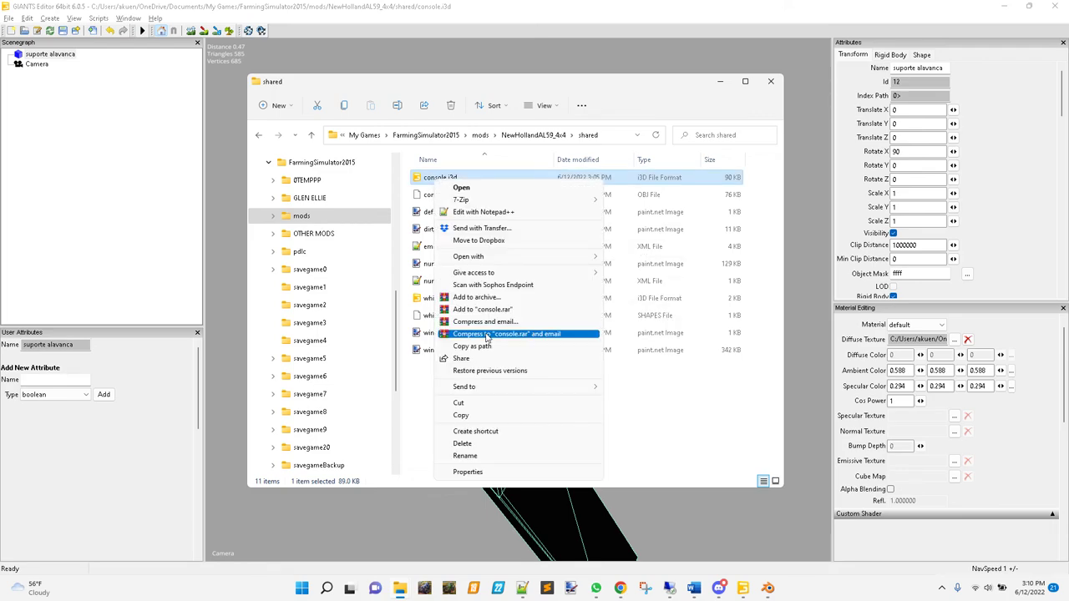
pyautogui.click(482, 212)
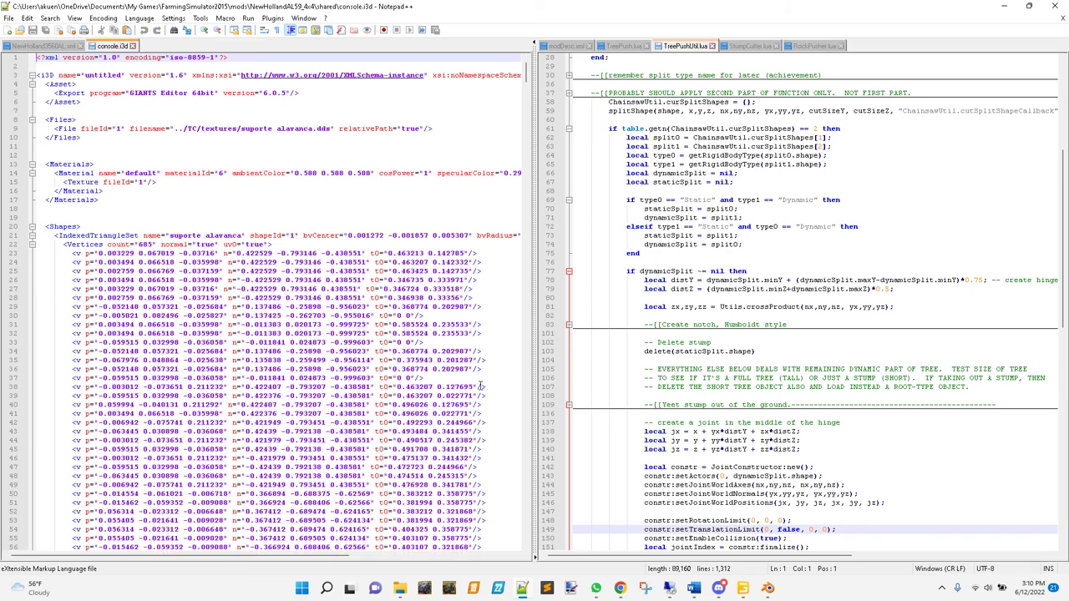
# - Fold the IndexedTriangleSet block and go to the relativePath value in the texture's File entry
pyautogui.click(33, 235)
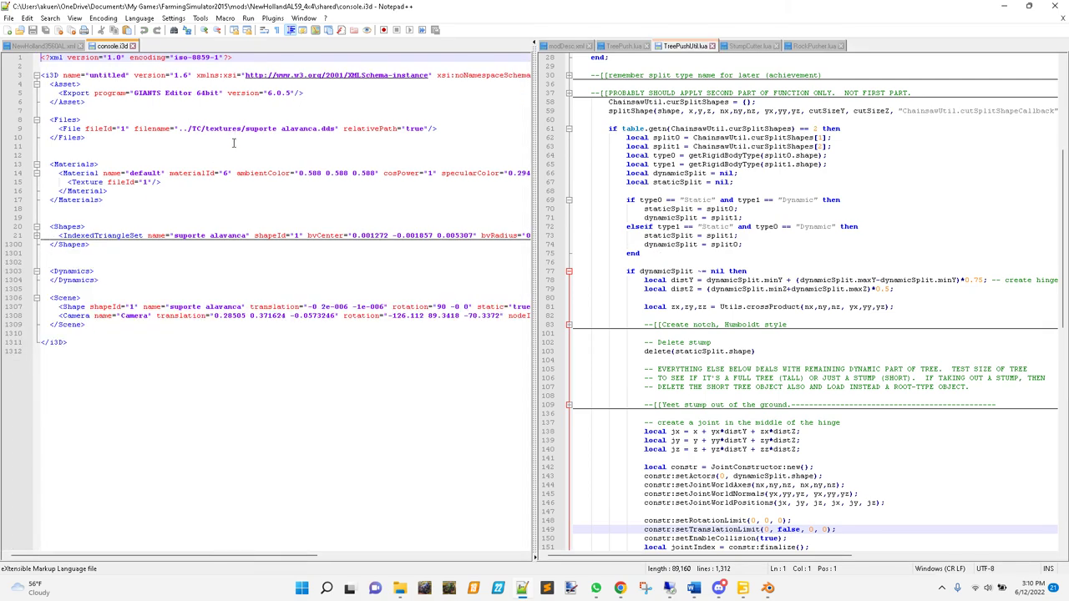
pyautogui.doubleClick(418, 131)
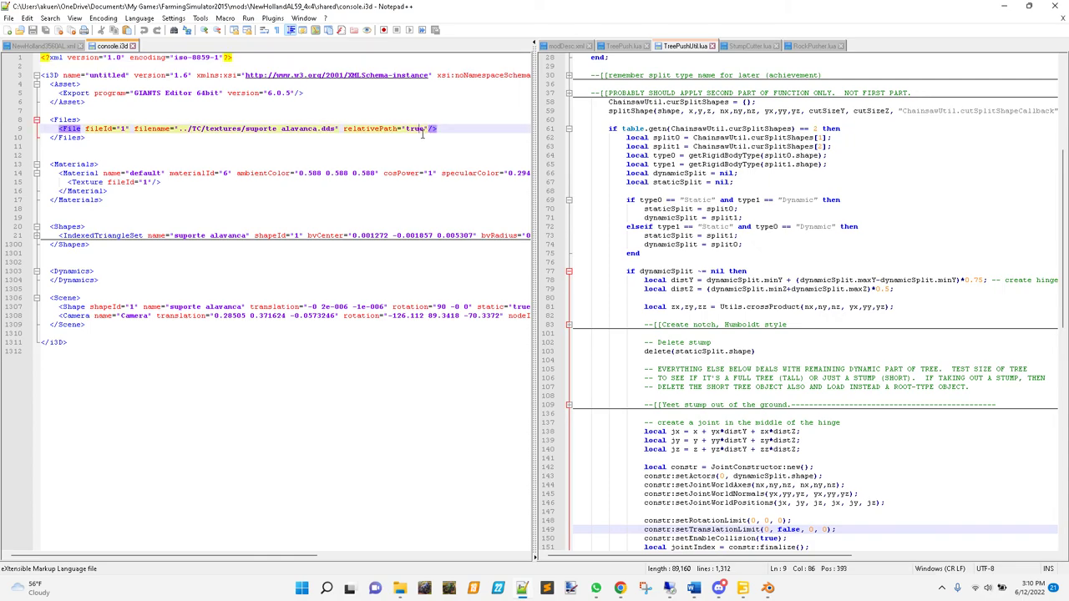
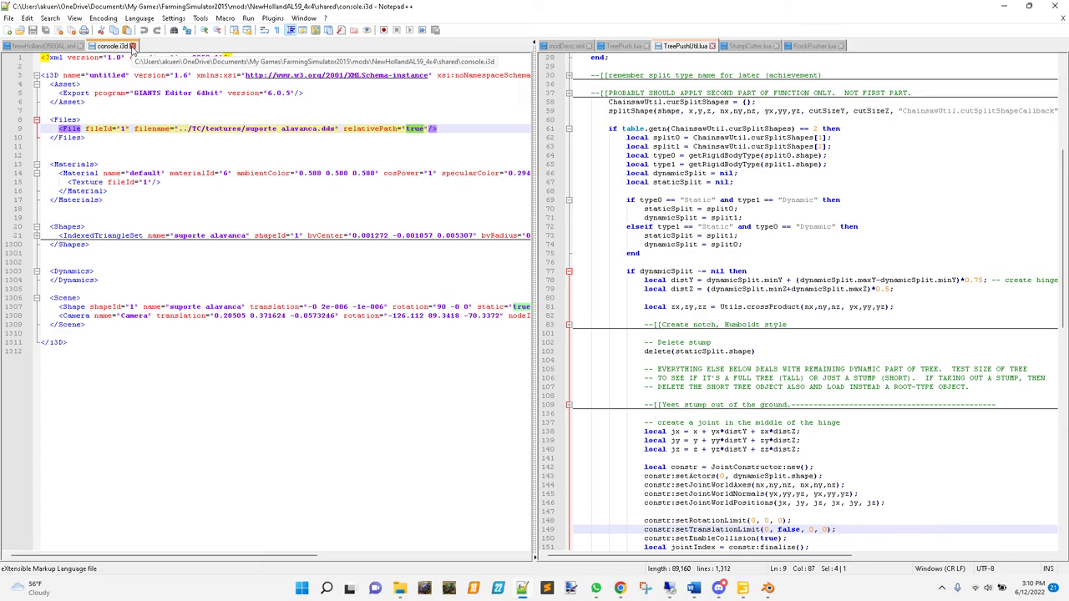
# - Close console.i3d in Notepad++, minimize the covering windows, and switch to the GIANTS Editor window with the combine scene
pyautogui.click(132, 46)
pyautogui.click(1010, 7)
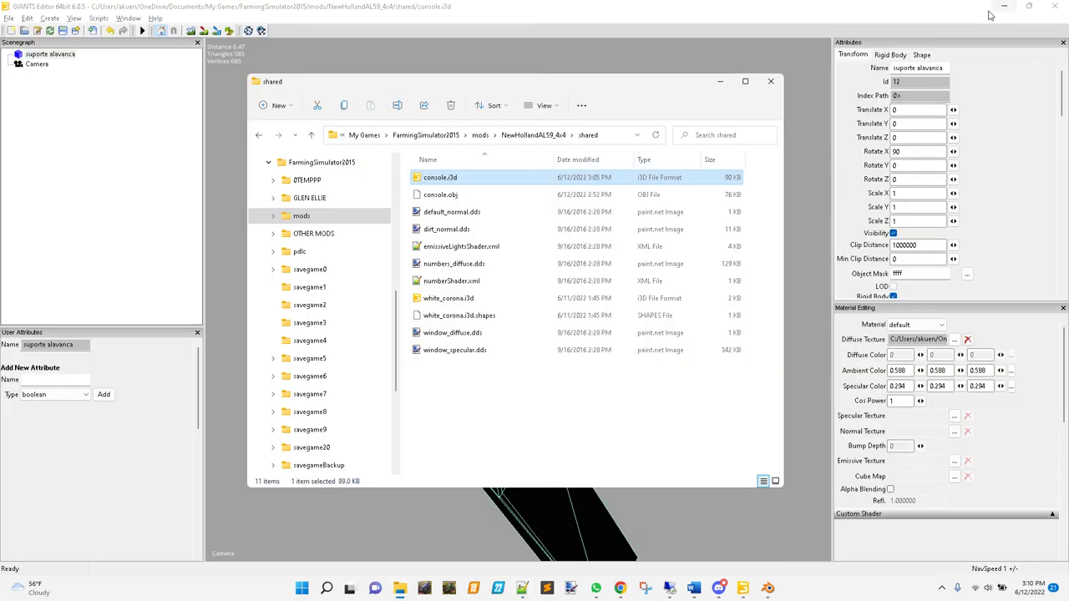
pyautogui.click(723, 81)
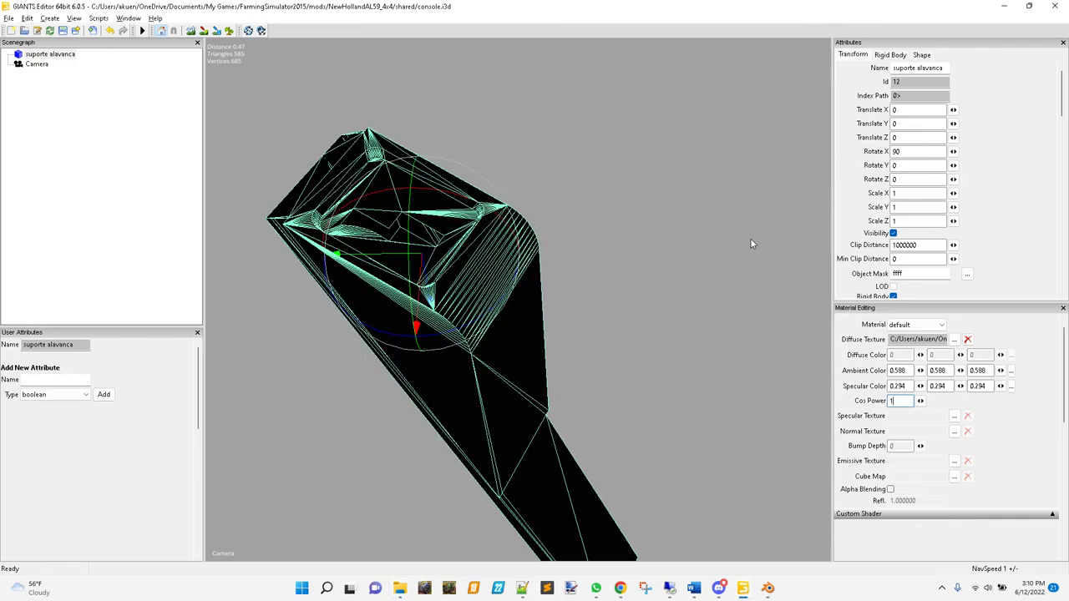
pyautogui.click(1011, 7)
pyautogui.moveTo(742, 589)
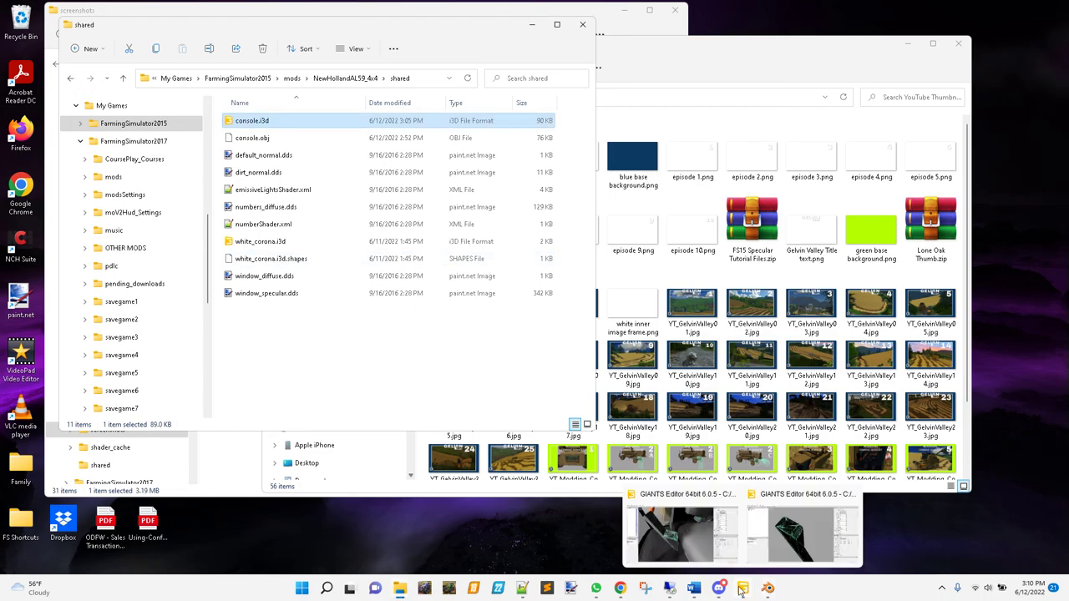
pyautogui.click(683, 553)
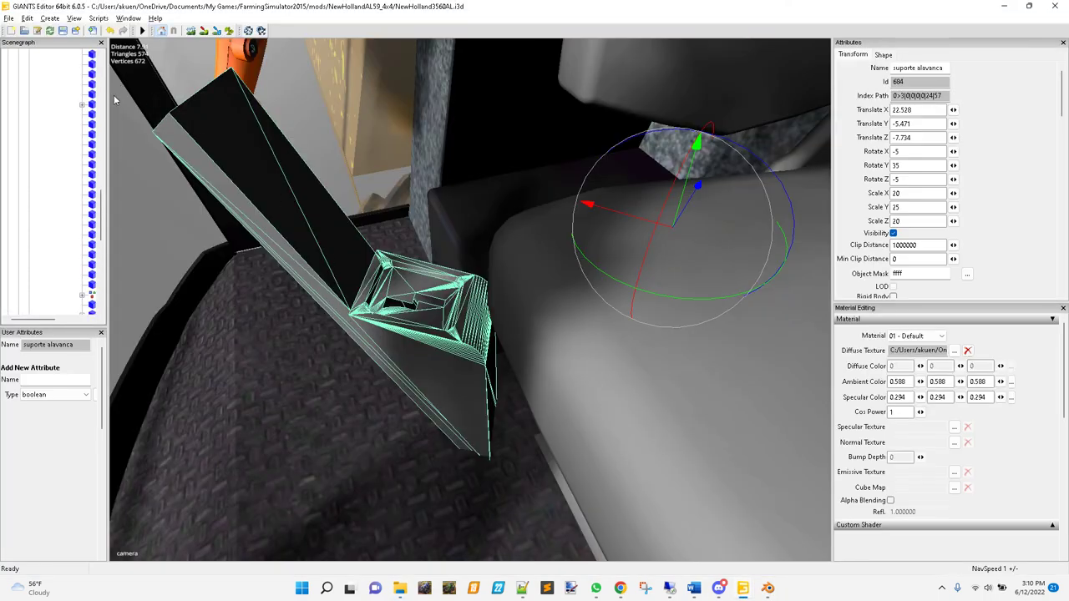
# - Import console.i3d from the mod's shared folder into the combine scene
pyautogui.click(9, 19)
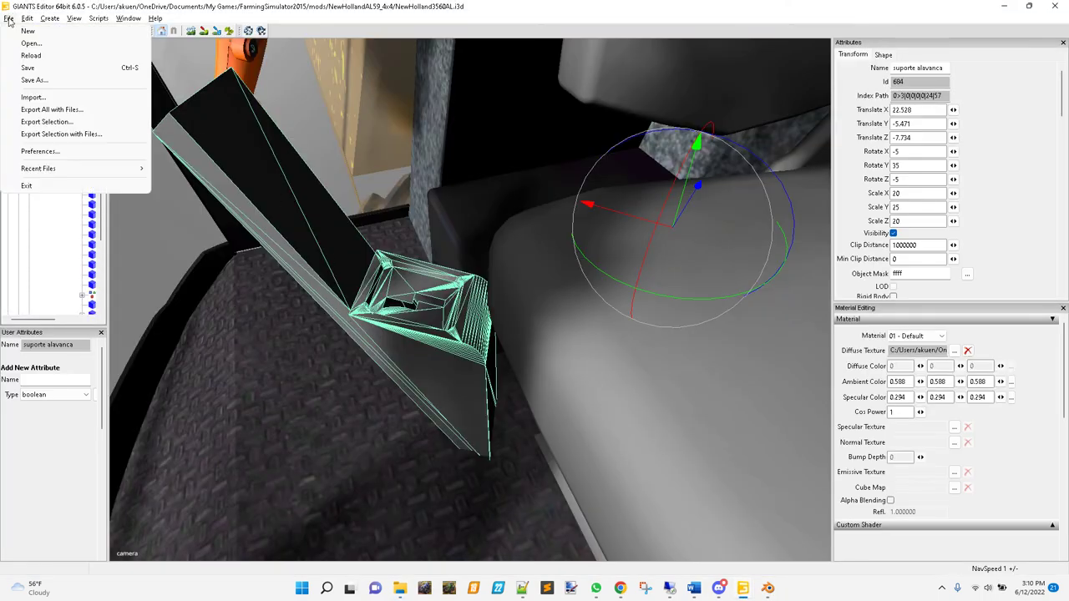
pyautogui.click(33, 97)
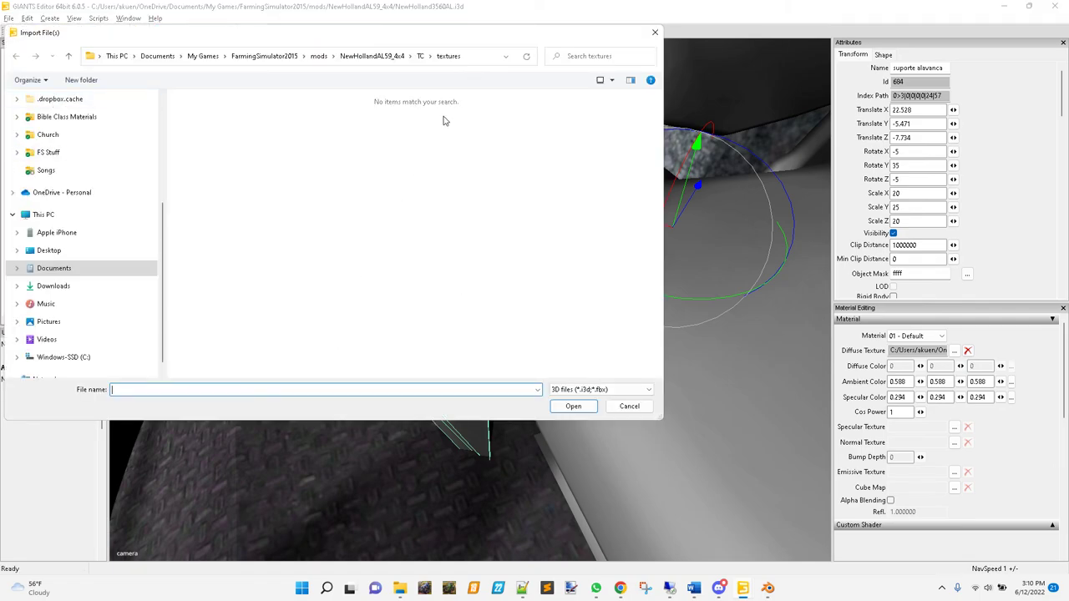
pyautogui.click(372, 55)
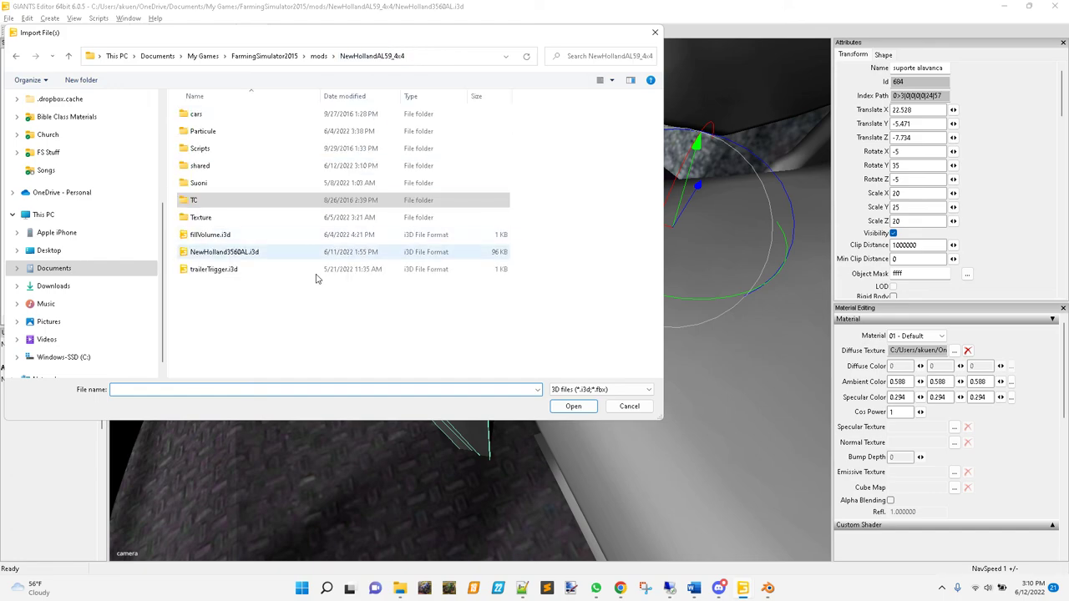
pyautogui.doubleClick(202, 166)
pyautogui.click(205, 123)
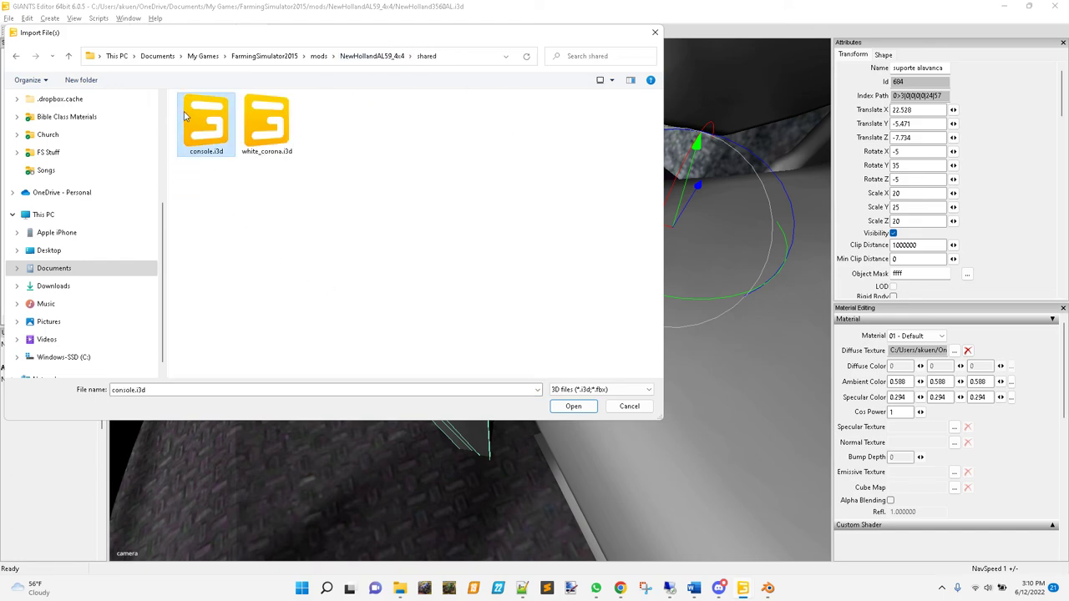
pyautogui.click(573, 406)
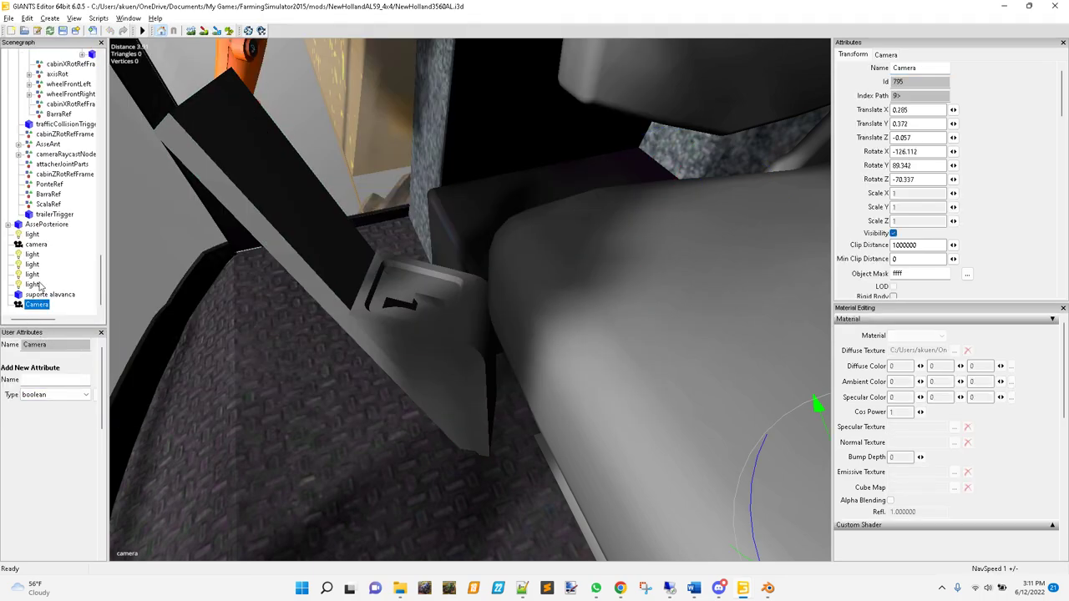
# - Delete the imported Camera at the end of the scenegraph
pyautogui.scroll(2, 61, 308)
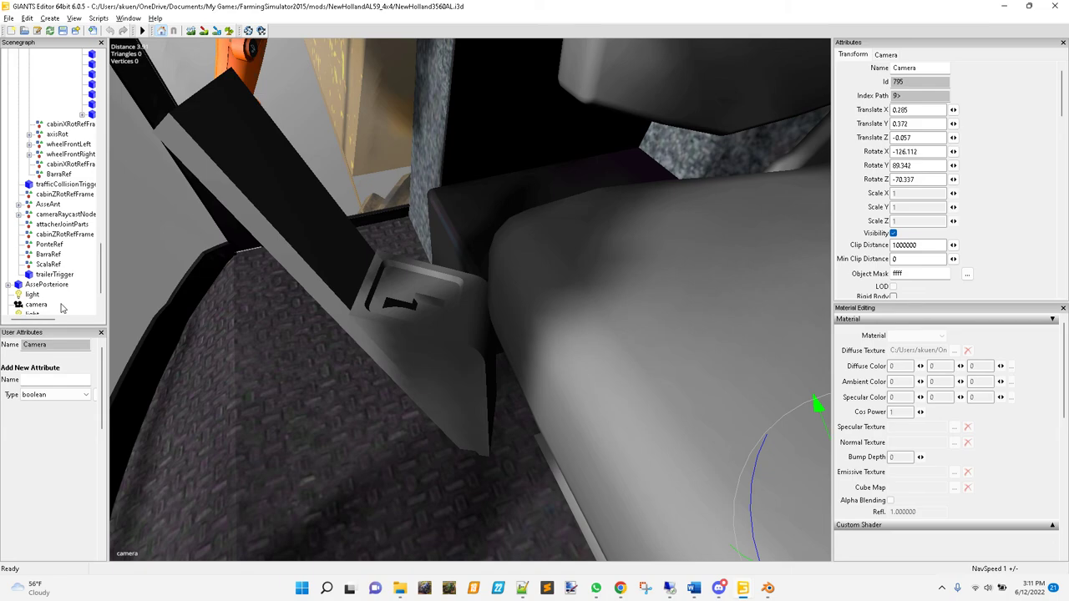
pyautogui.scroll(-2, 61, 309)
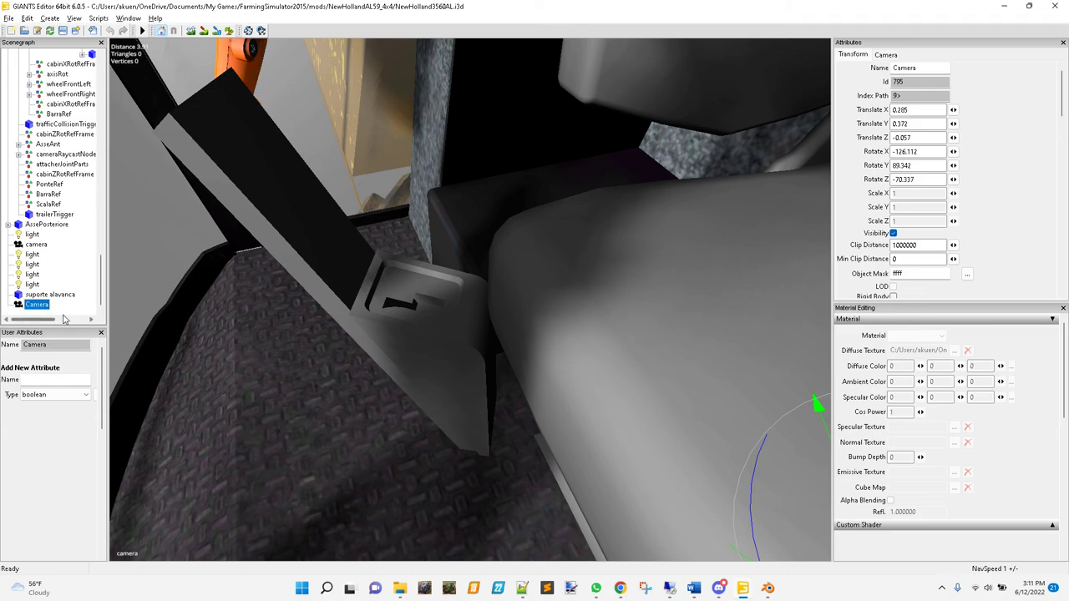
pyautogui.click(48, 295)
pyautogui.click(35, 305)
pyautogui.press('Delete')
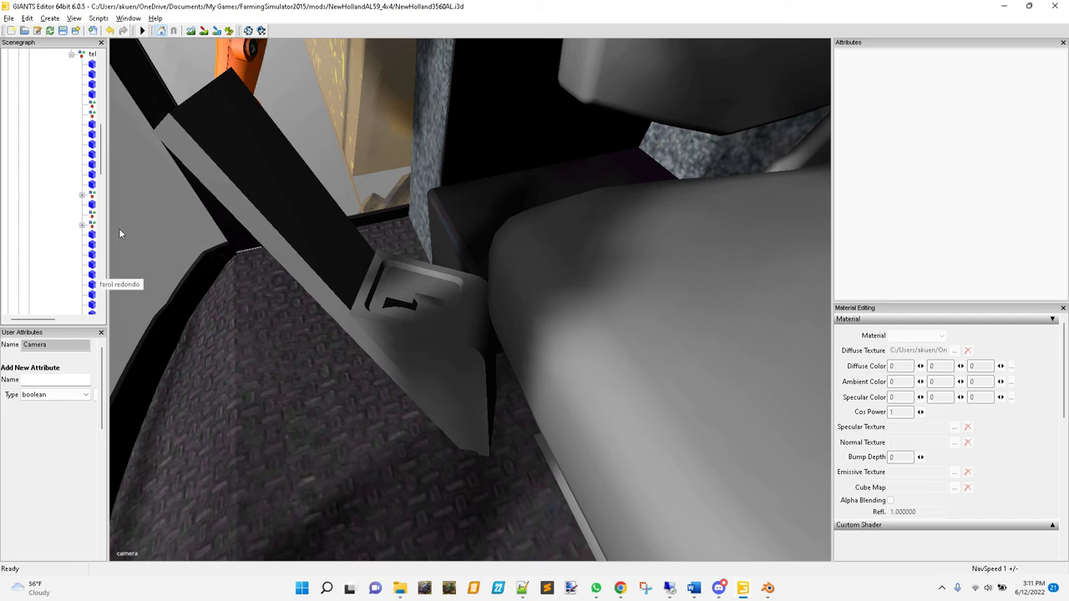
# - Widen the scenegraph to show full object names and select the imported suporte alavanca at the end of the list
pyautogui.moveTo(113, 259); pyautogui.dragTo(230, 259)
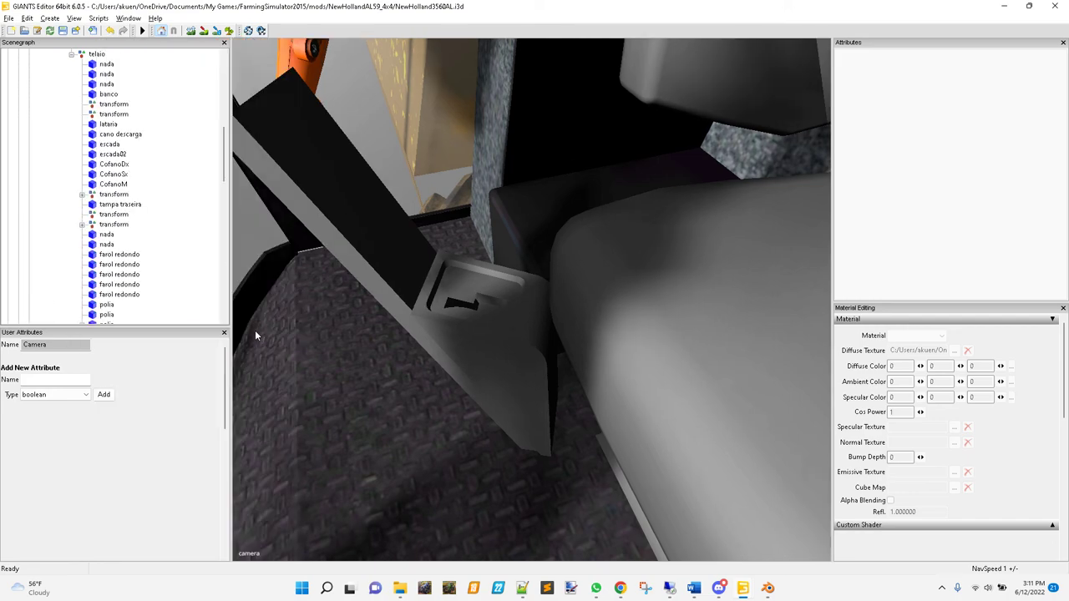
pyautogui.moveTo(221, 155); pyautogui.dragTo(221, 301)
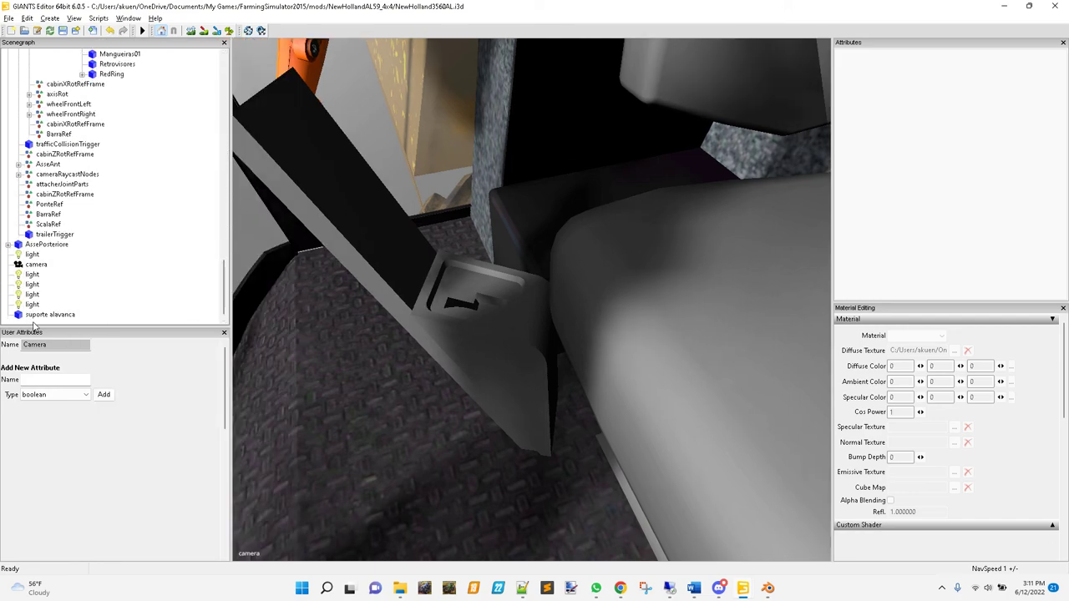
pyautogui.click(40, 315)
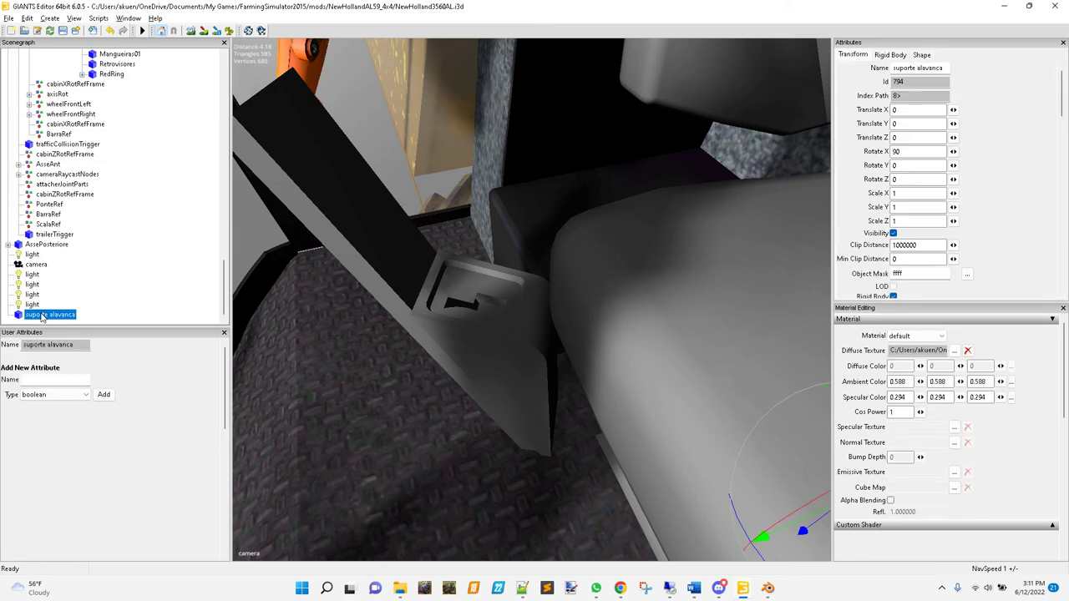
# - Locate the original suporte alavanca among the telaio group's children and check its transform and material attributes
pyautogui.scroll(10, 40, 315)
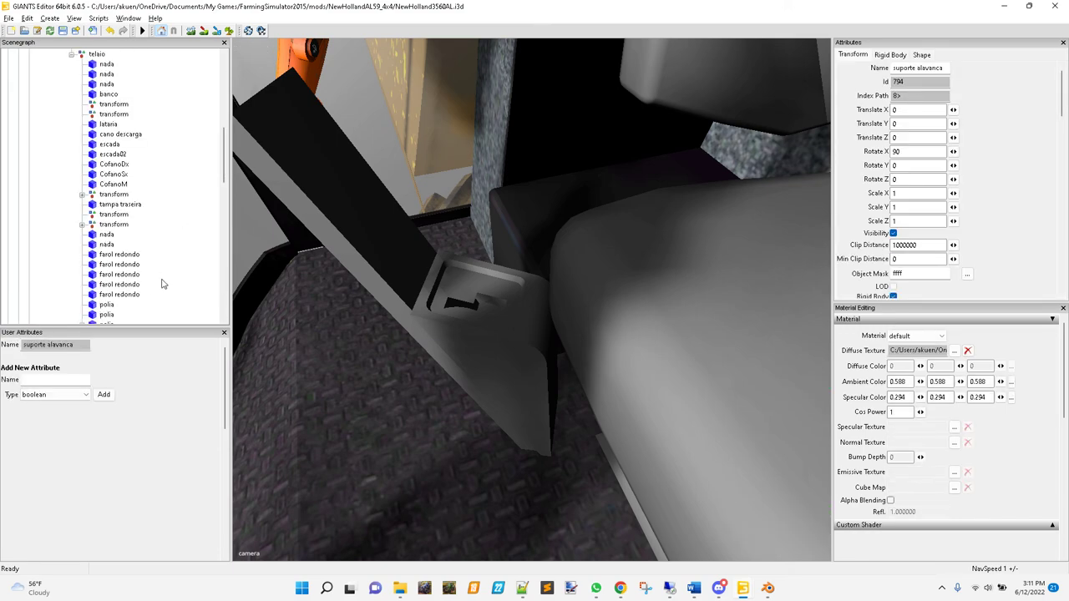
pyautogui.scroll(-7, 139, 262)
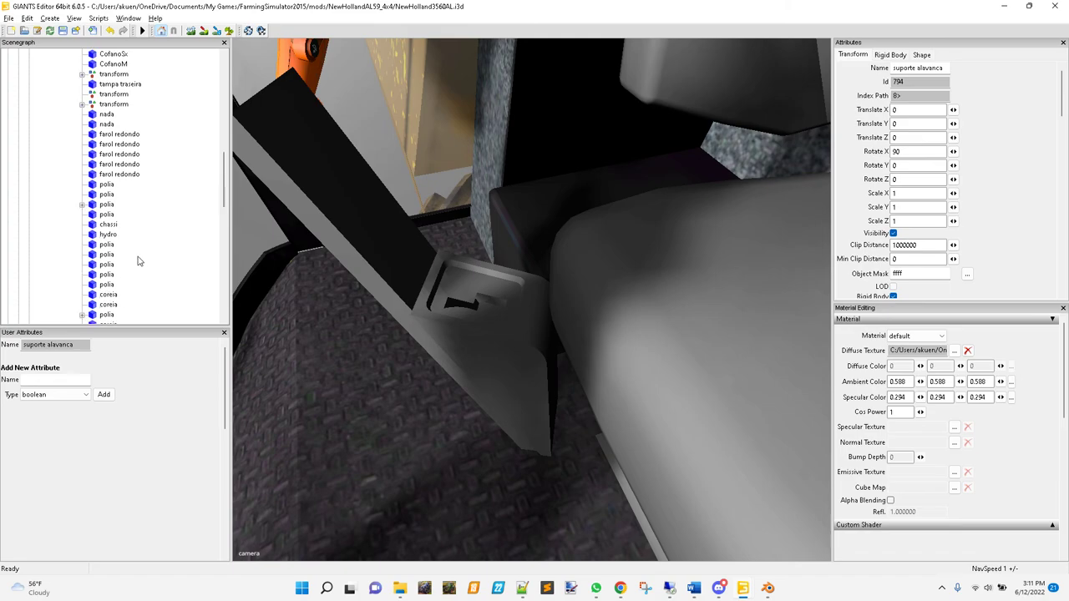
pyautogui.scroll(-5, 139, 261)
pyautogui.scroll(5, 142, 276)
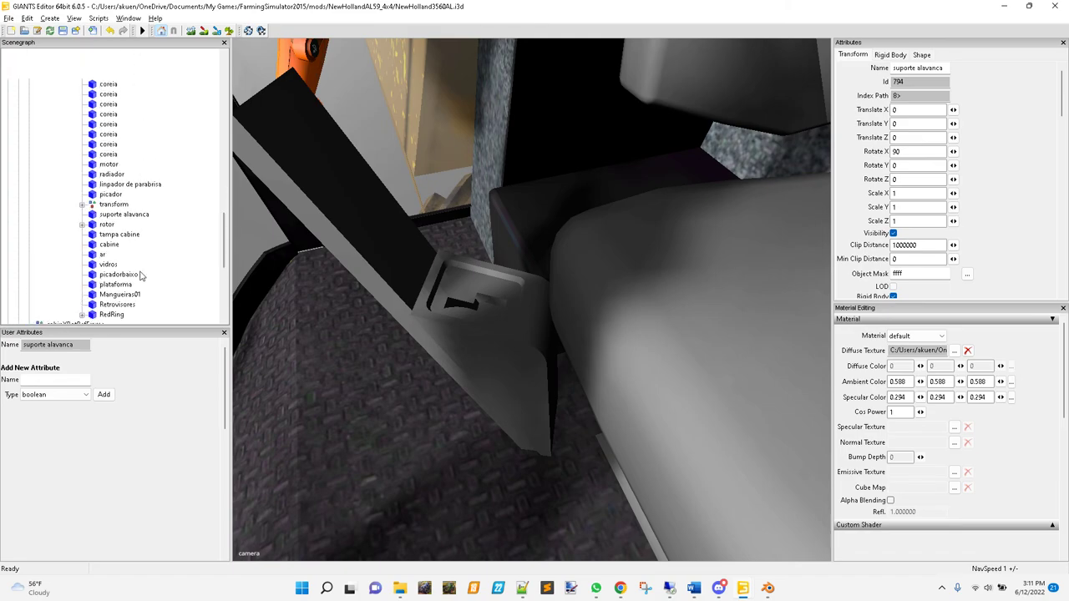
pyautogui.scroll(5, 142, 276)
pyautogui.scroll(-5, 141, 276)
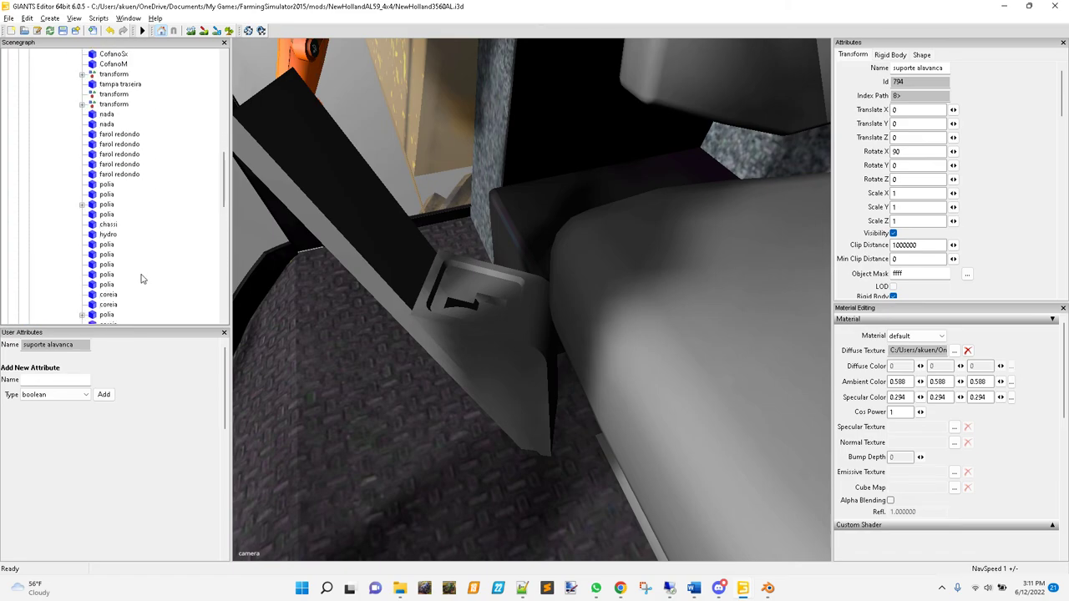
pyautogui.scroll(-4, 141, 279)
pyautogui.scroll(-2, 142, 279)
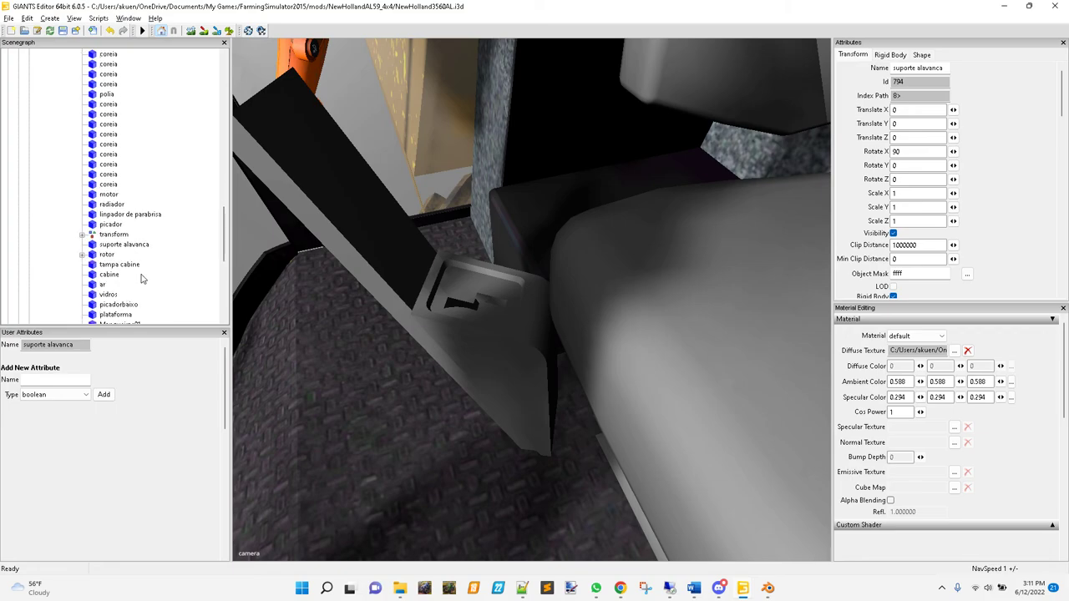
pyautogui.click(118, 245)
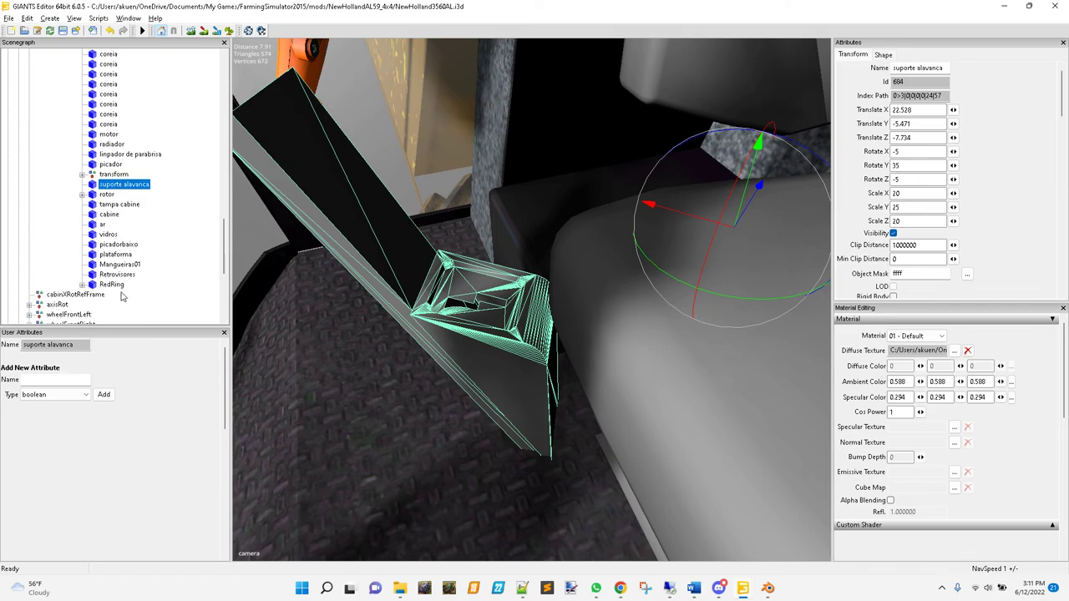
# - Place the imported suporte alavanca inside the telaio group
pyautogui.scroll(1, 135, 223)
pyautogui.scroll(12, 136, 223)
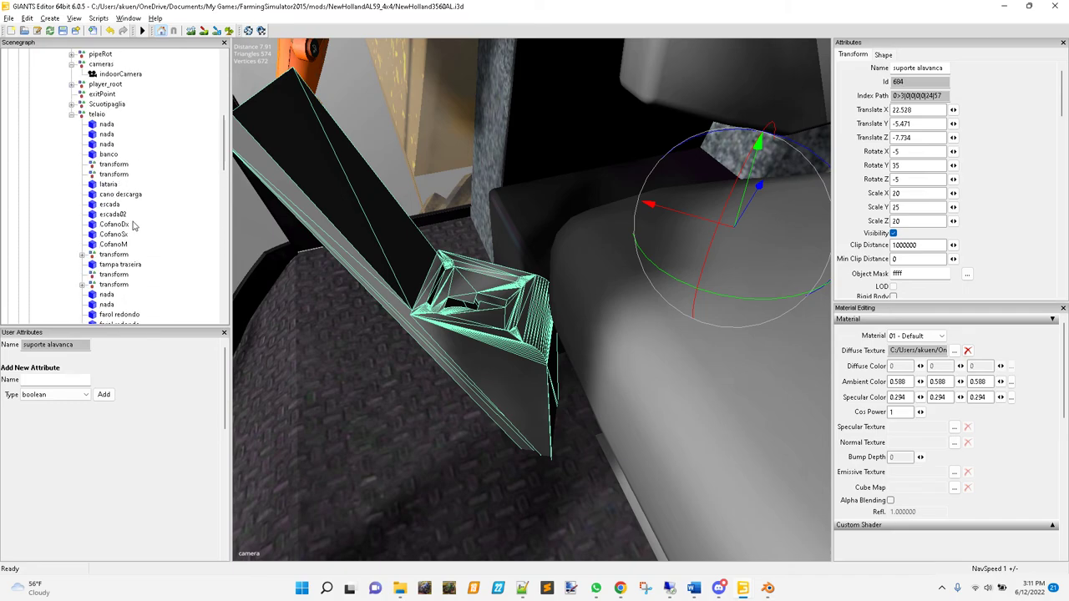
pyautogui.click(95, 205)
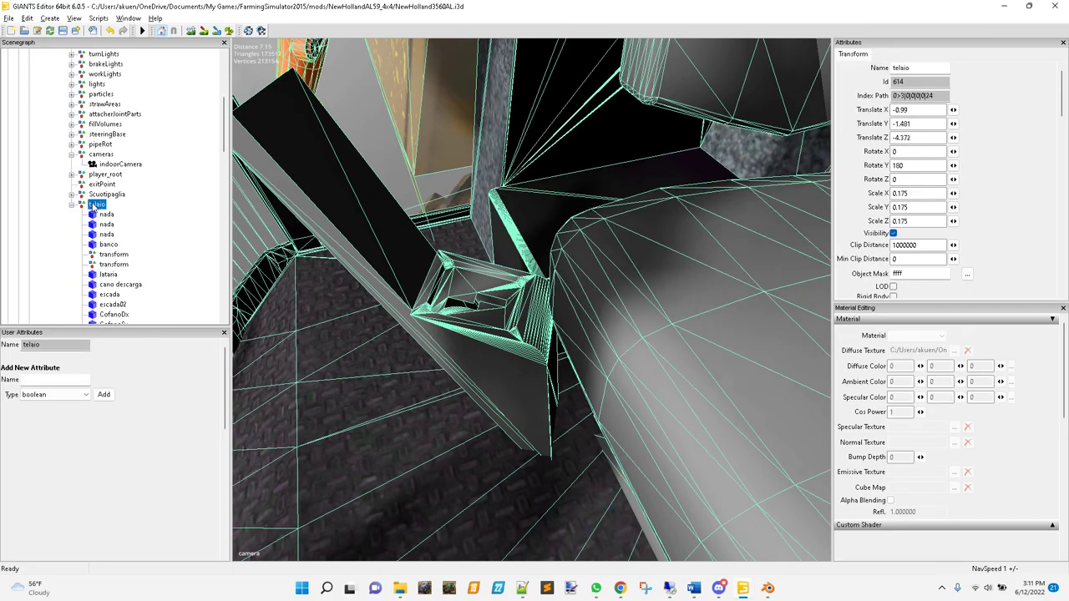
pyautogui.hotkey('ctrl', 'v')
pyautogui.scroll(-3, 138, 298)
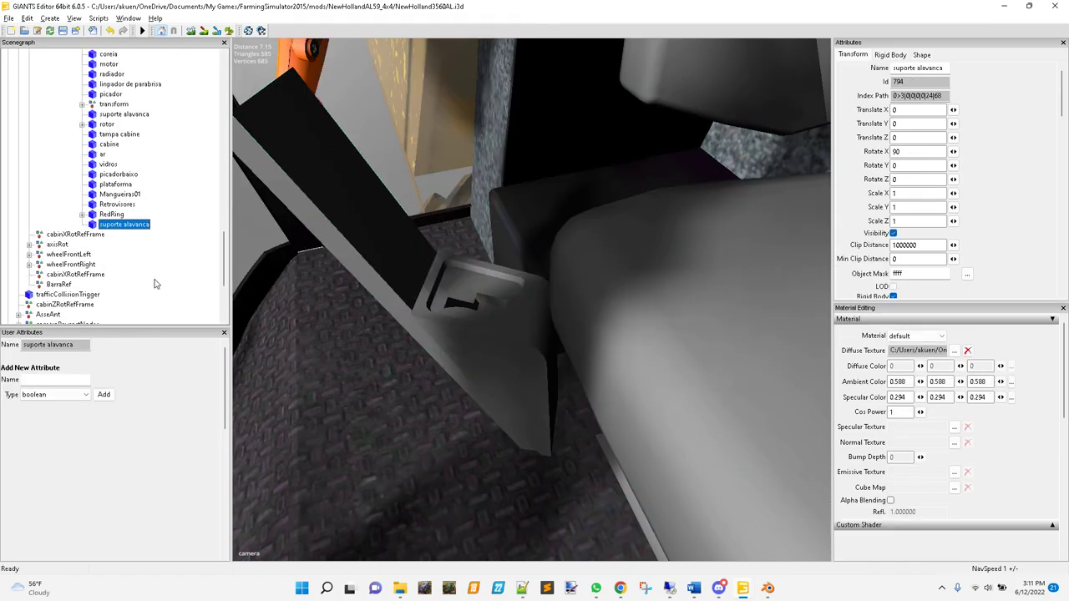
# - Move the imported suporte alavanca up through the telaio group's children until it sits directly below the original suporte alavanca
pyautogui.rightClick(117, 229)
pyautogui.click(180, 272)
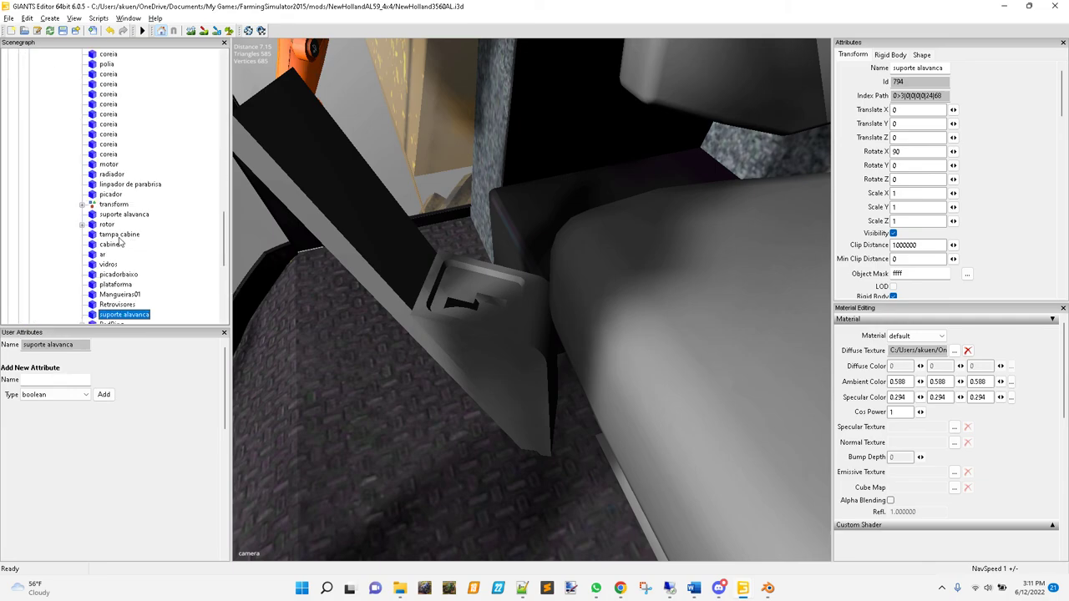
pyautogui.rightClick(120, 315)
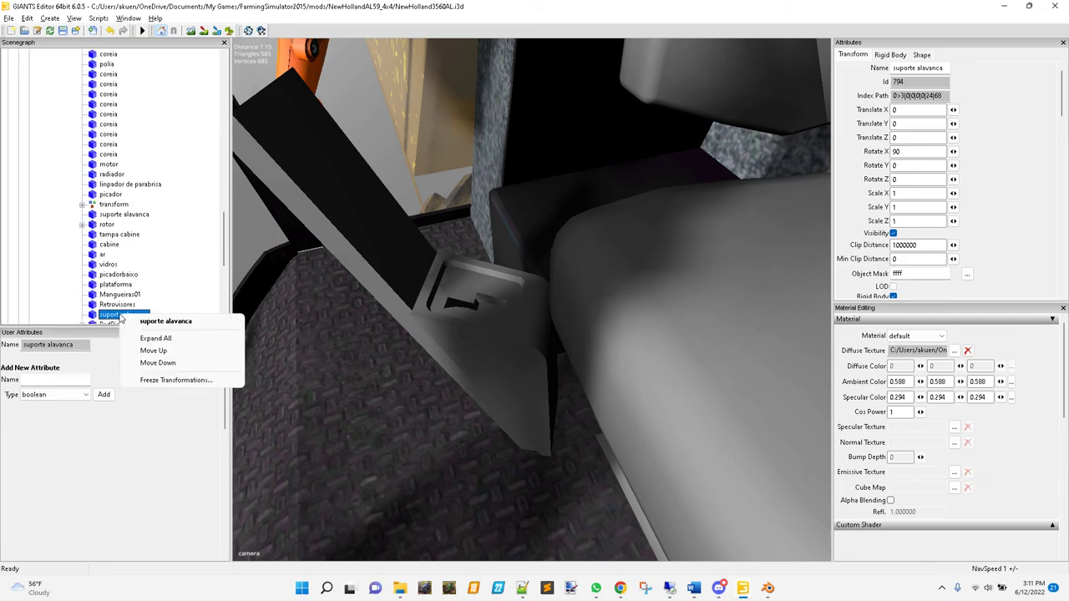
pyautogui.click(161, 351)
pyautogui.rightClick(120, 316)
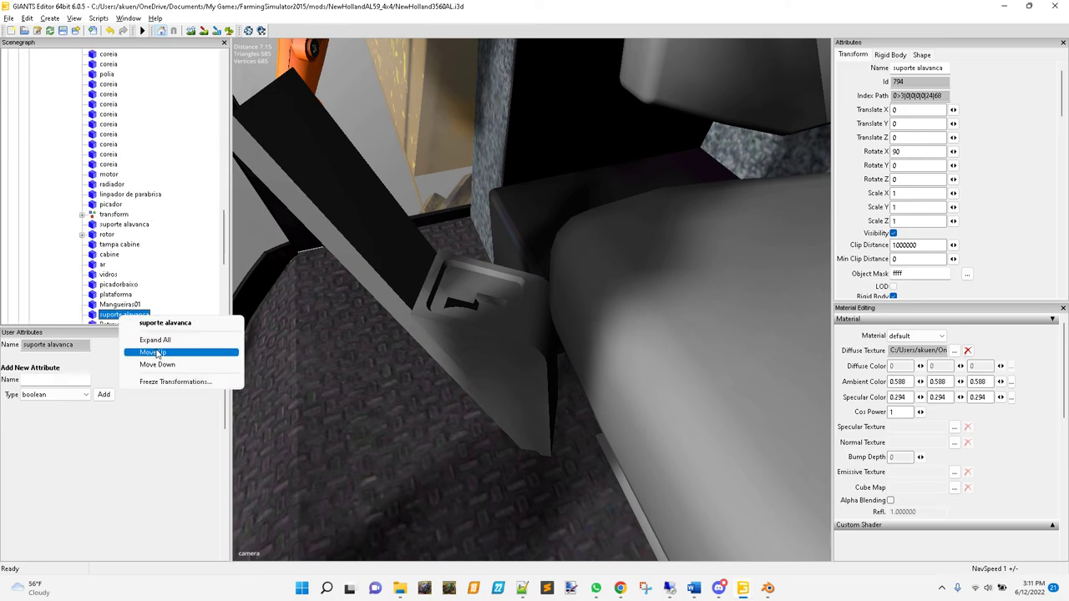
pyautogui.click(153, 351)
pyautogui.rightClick(121, 318)
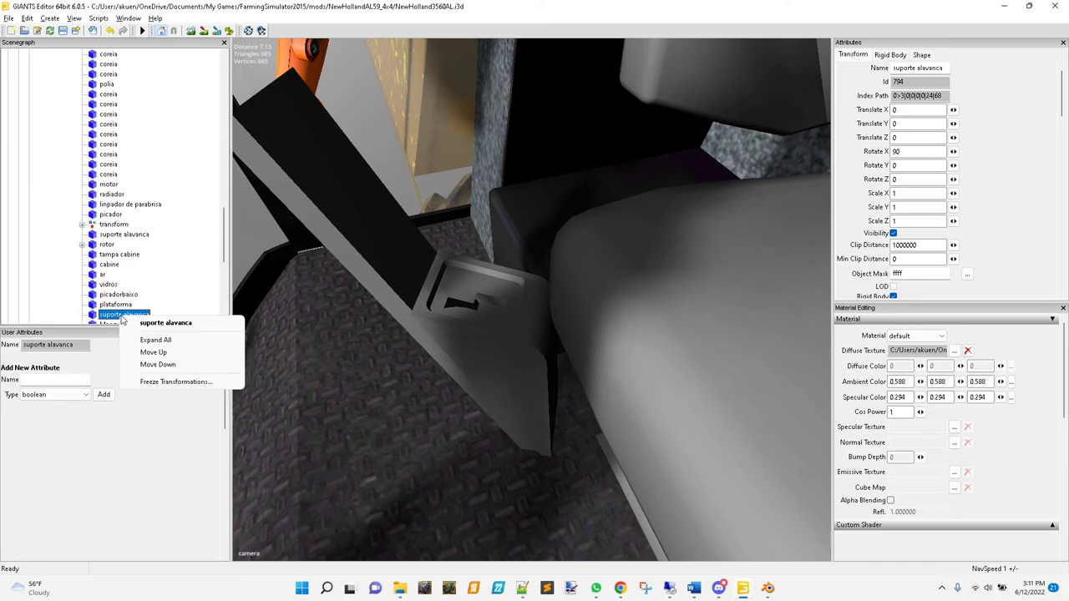
pyautogui.click(154, 352)
pyautogui.rightClick(113, 316)
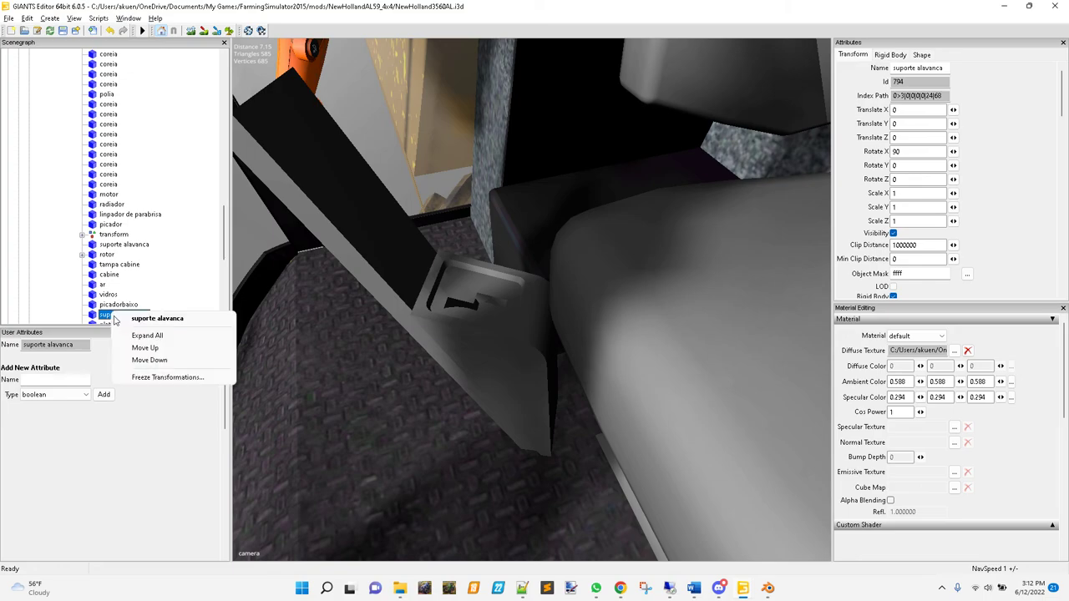
pyautogui.click(153, 351)
pyautogui.rightClick(115, 319)
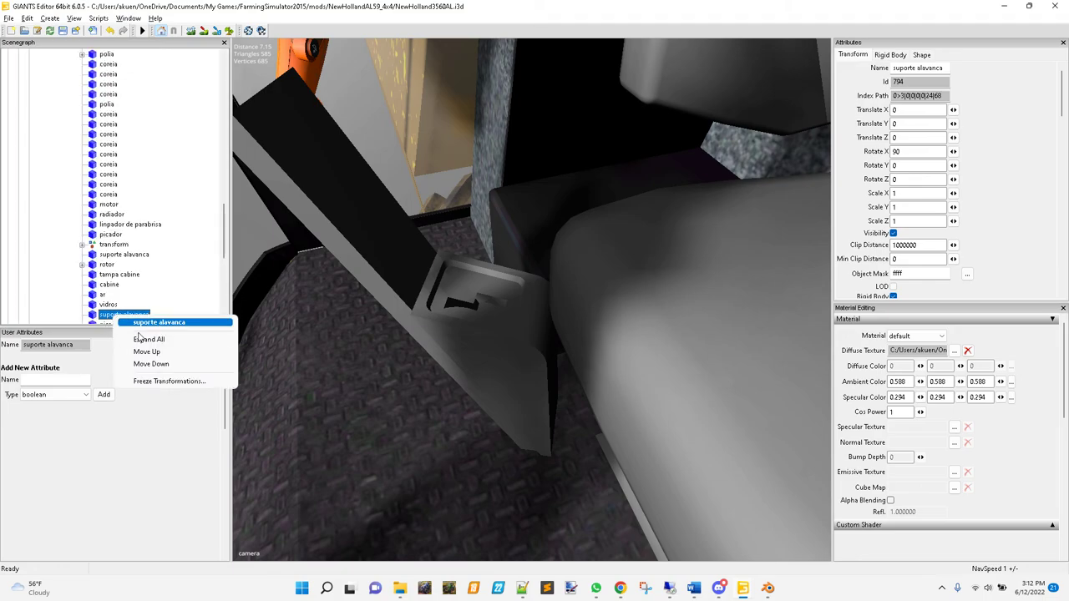
pyautogui.click(144, 352)
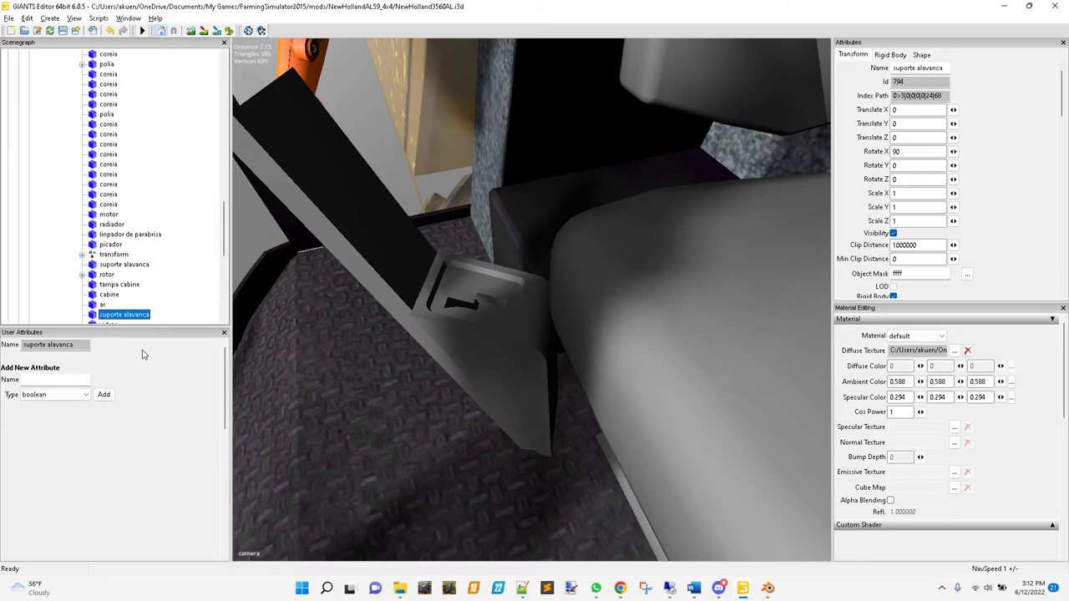
pyautogui.rightClick(117, 317)
pyautogui.click(144, 351)
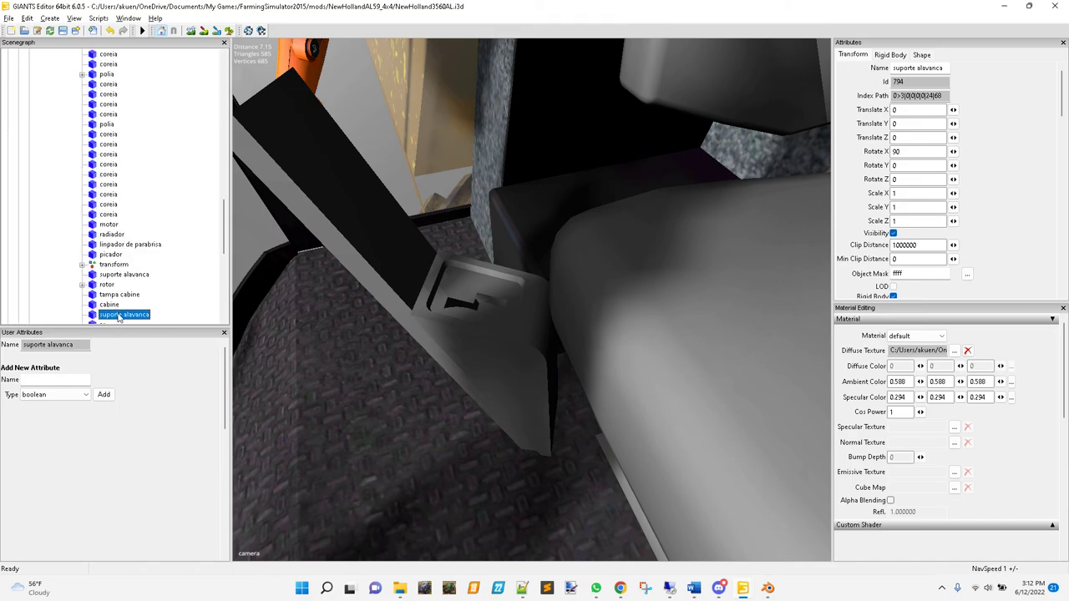
pyautogui.rightClick(120, 315)
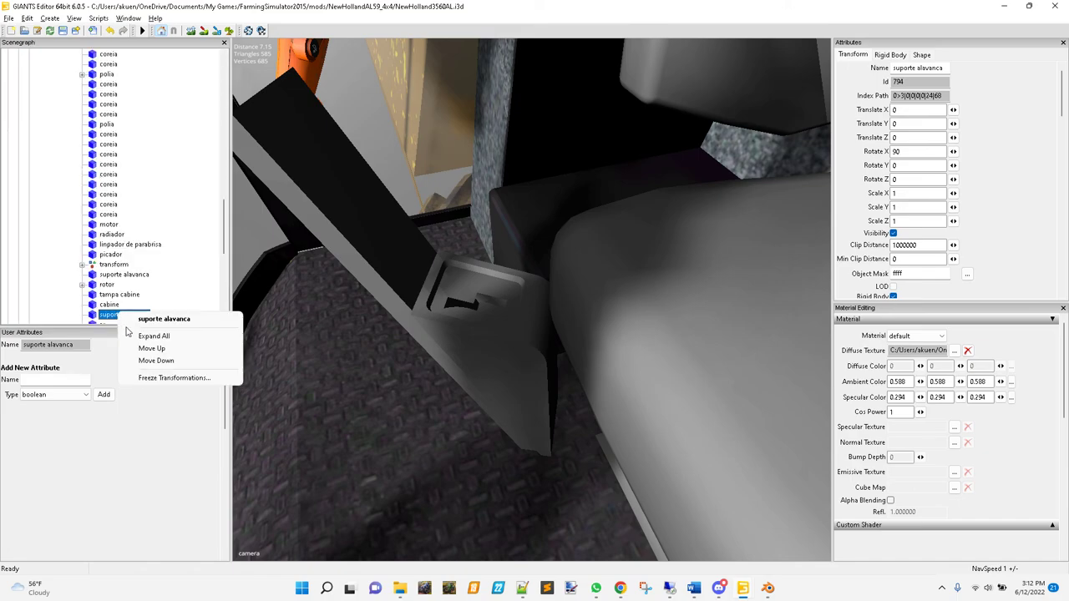
pyautogui.click(153, 338)
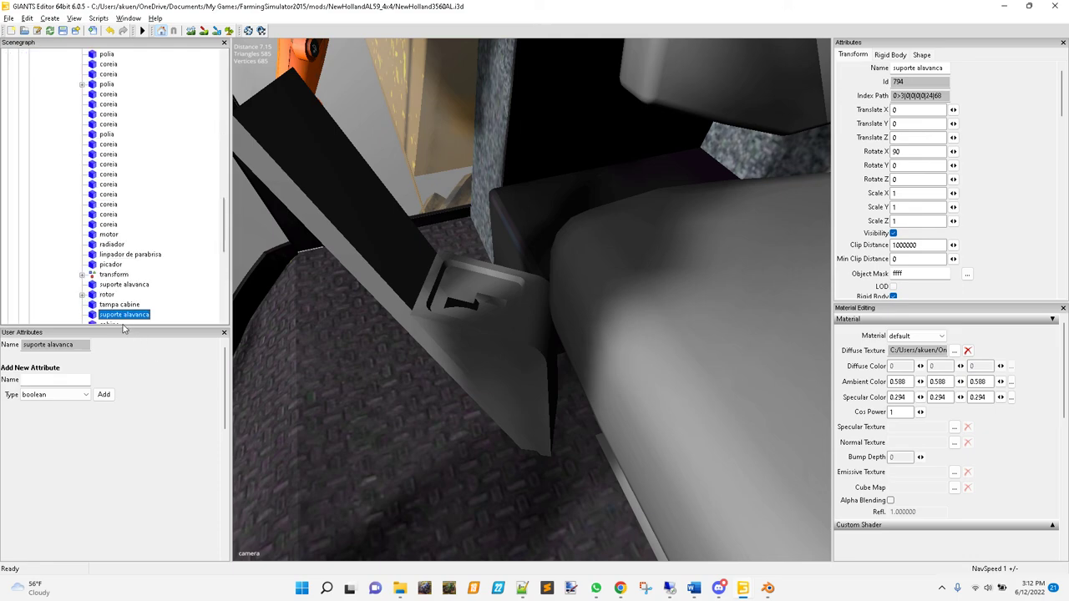
pyautogui.rightClick(114, 315)
pyautogui.click(147, 351)
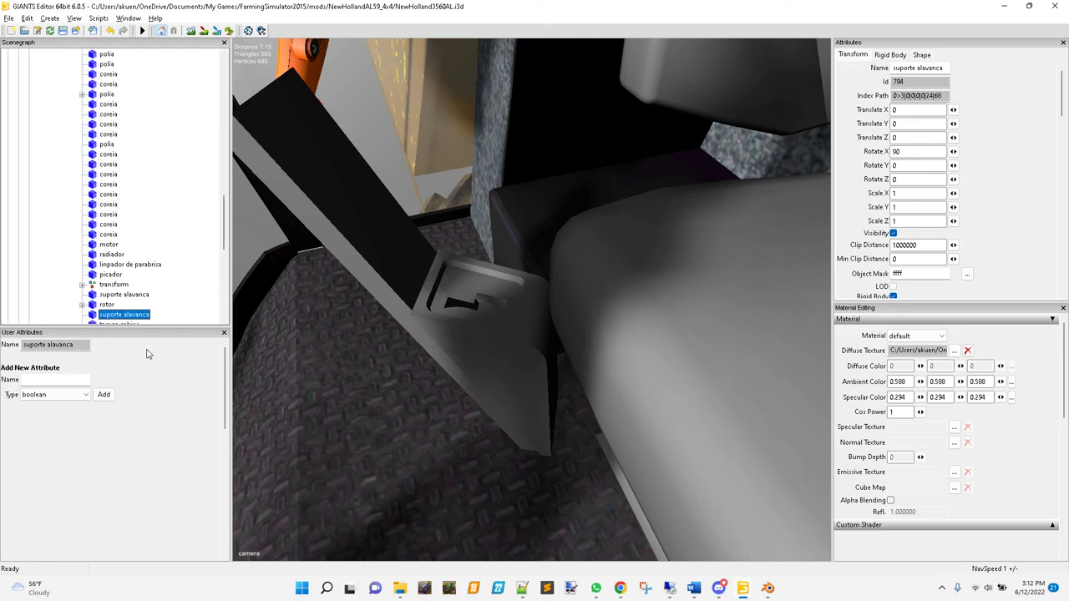
pyautogui.rightClick(111, 319)
pyautogui.click(144, 350)
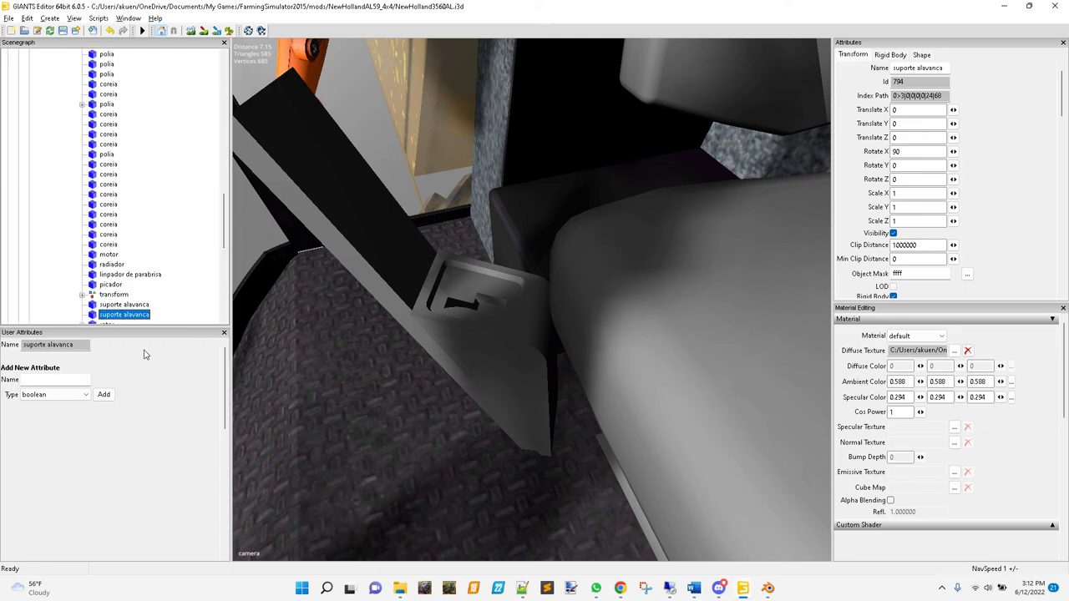
# - Delete the original suporte alavanca listed directly above the imported one in the telaio group
pyautogui.click(83, 296)
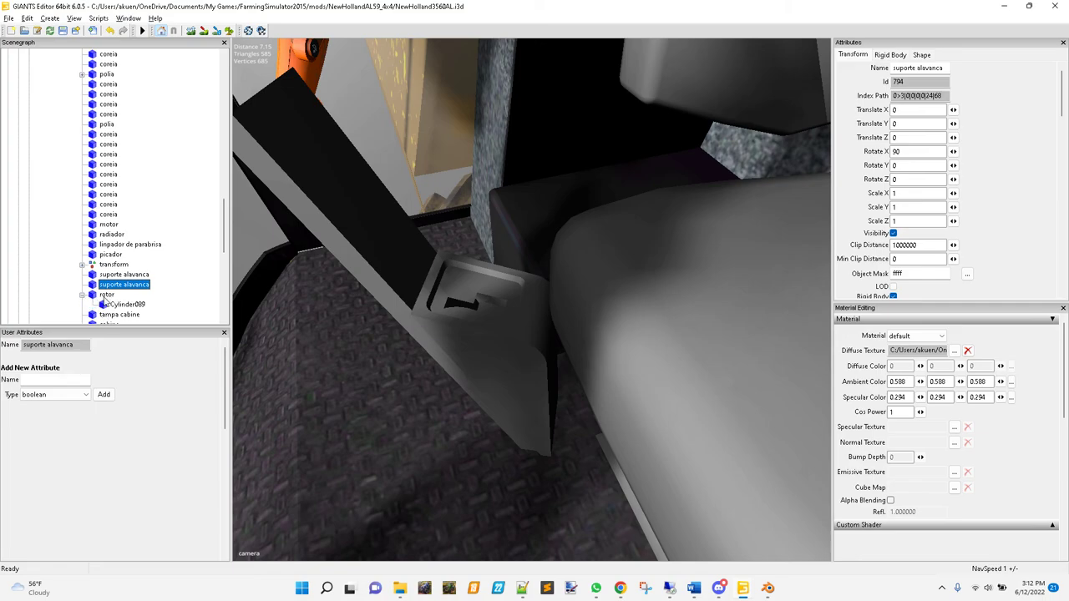
pyautogui.click(91, 296)
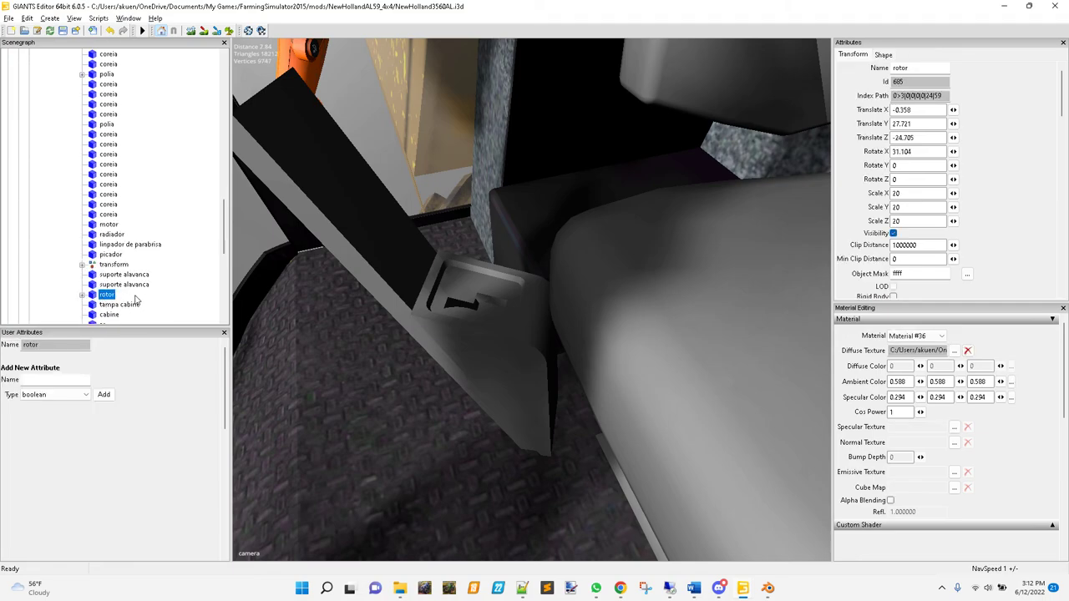
pyautogui.click(118, 286)
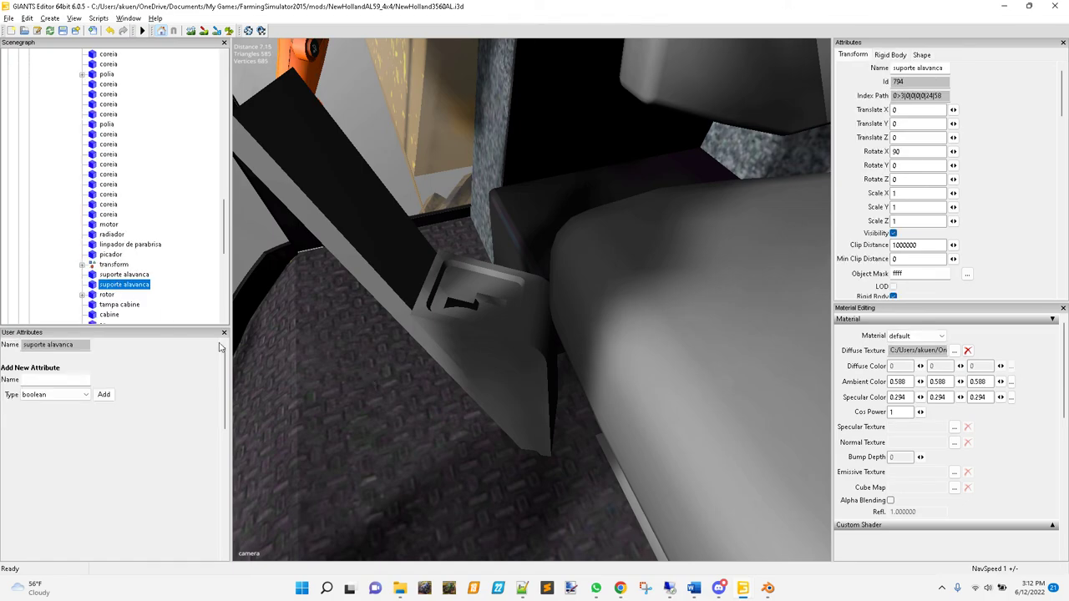
pyautogui.click(127, 276)
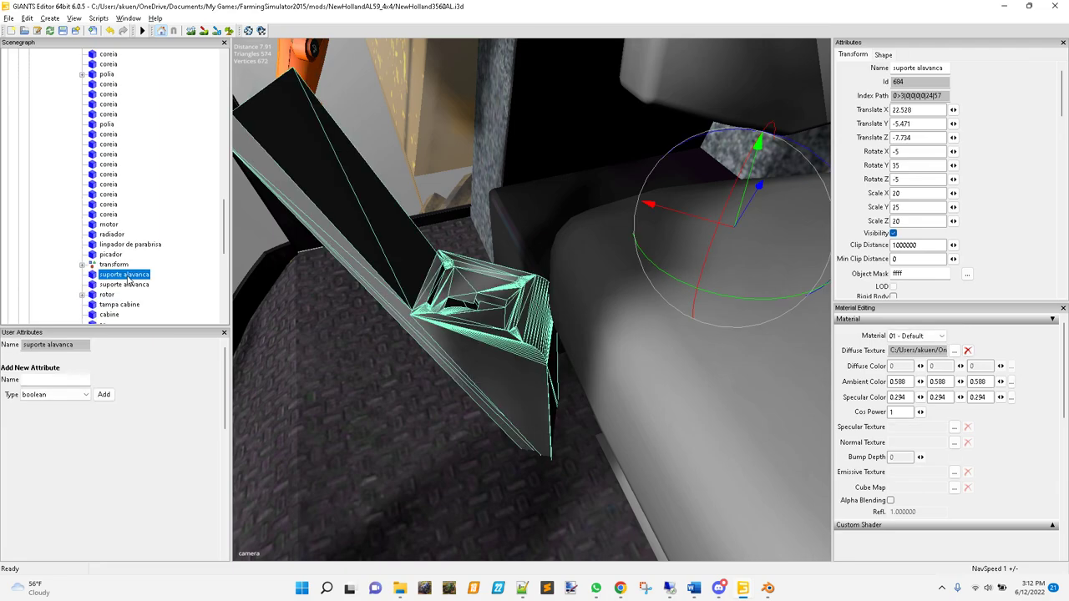
pyautogui.press('Delete')
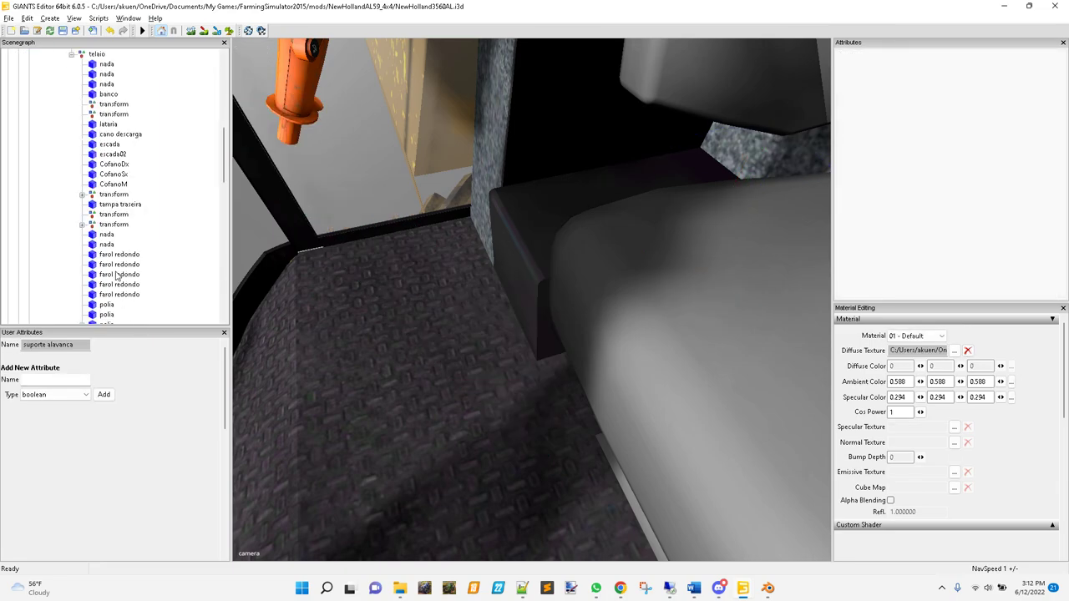
# - Place the remaining suporte alavanca inside the cab beside the seat and raise it to about 25.268 on the Y axis
pyautogui.scroll(-8, 117, 276)
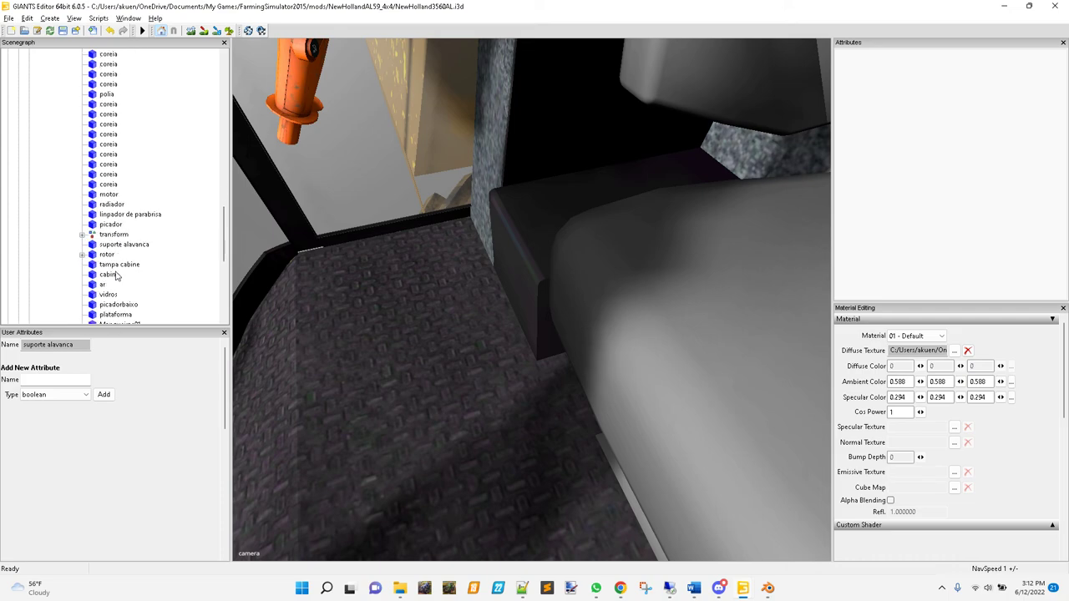
pyautogui.click(120, 245)
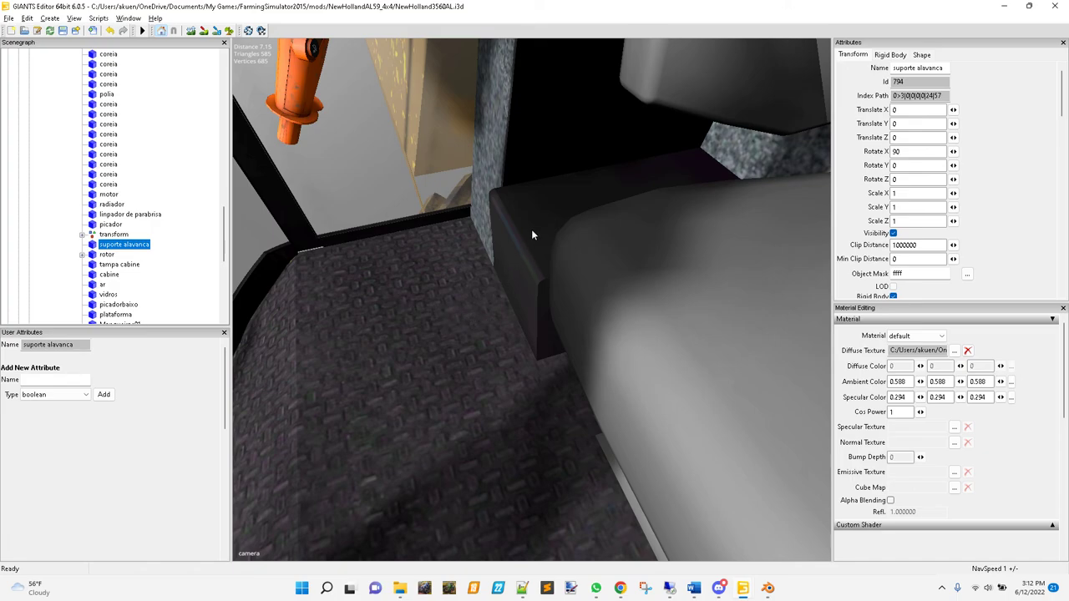
pyautogui.hotkey('ctrl', 'b')
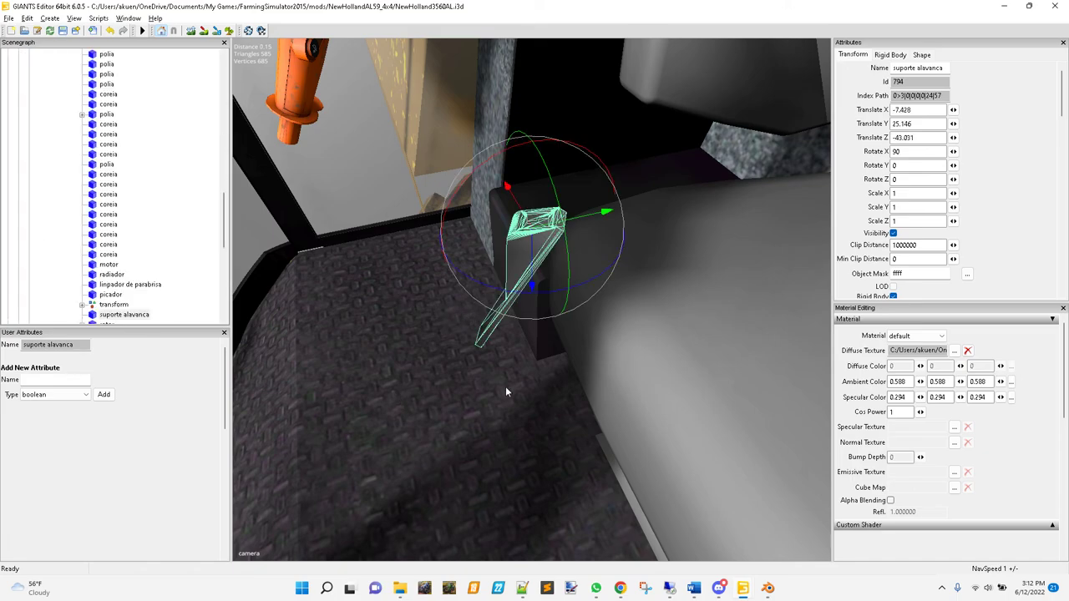
pyautogui.keyDown('alt'); pyautogui.moveTo(442, 403); pyautogui.dragTo(465, 404, button='middle'); pyautogui.keyUp('alt')
pyautogui.scroll(1, 446, 409)
pyautogui.scroll(-2, 462, 403)
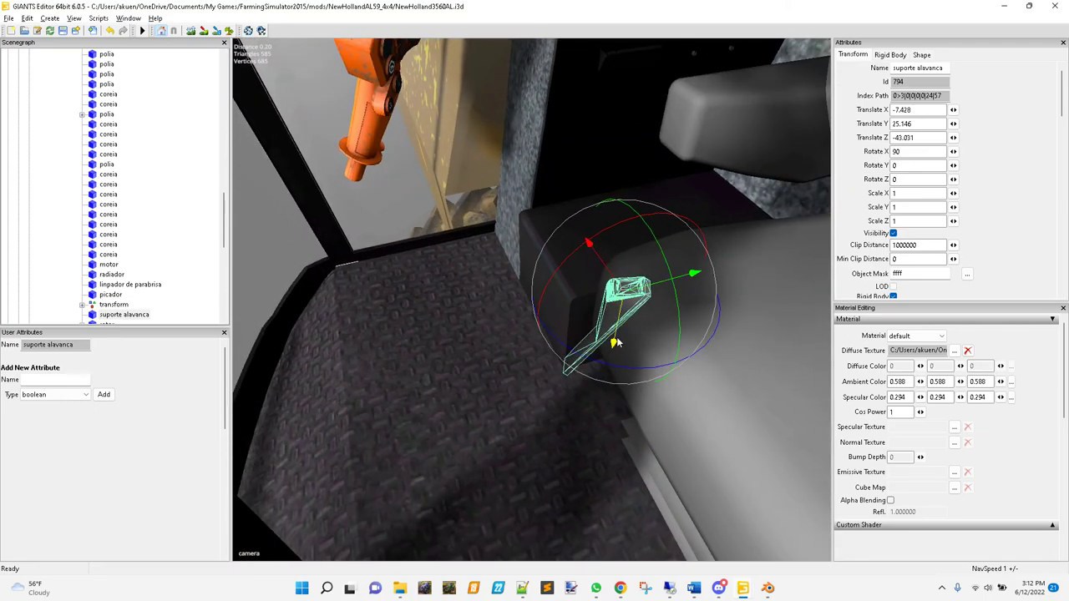
pyautogui.moveTo(616, 338); pyautogui.dragTo(623, 307)
# - Shift the lever support off the seat toward the side console, to about -5.759 on the X axis
pyautogui.keyDown('alt'); pyautogui.moveTo(535, 356); pyautogui.dragTo(678, 331); pyautogui.keyUp('alt')
pyautogui.scroll(-5, 573, 373)
pyautogui.keyDown('alt'); pyautogui.moveTo(564, 380); pyautogui.dragTo(588, 378, button='middle'); pyautogui.keyUp('alt')
pyautogui.keyDown('alt'); pyautogui.moveTo(589, 377); pyautogui.dragTo(607, 363, button='right'); pyautogui.keyUp('alt')
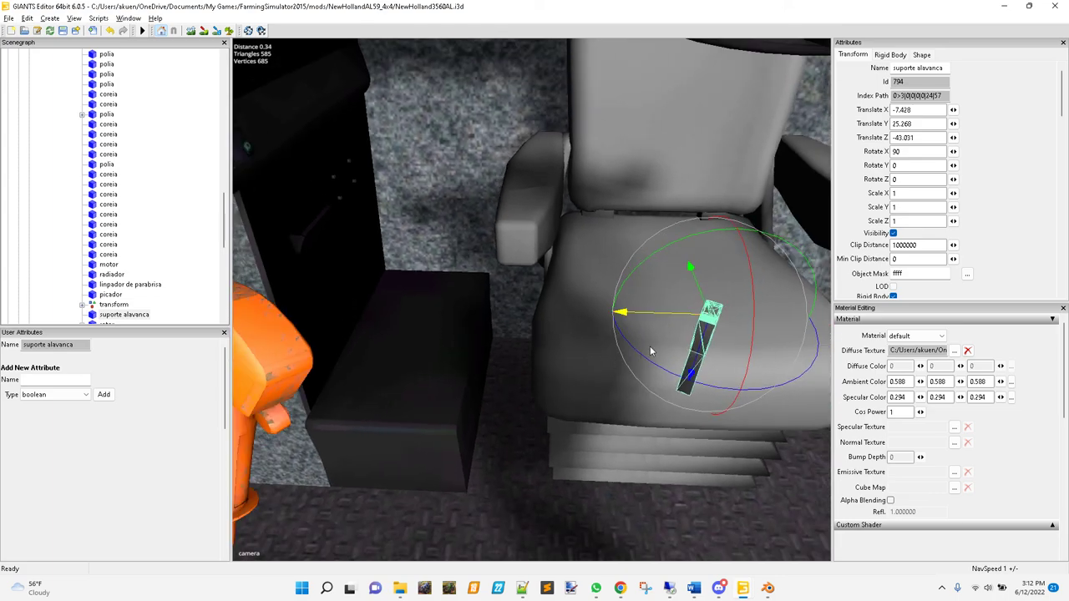
pyautogui.moveTo(685, 316); pyautogui.dragTo(375, 325)
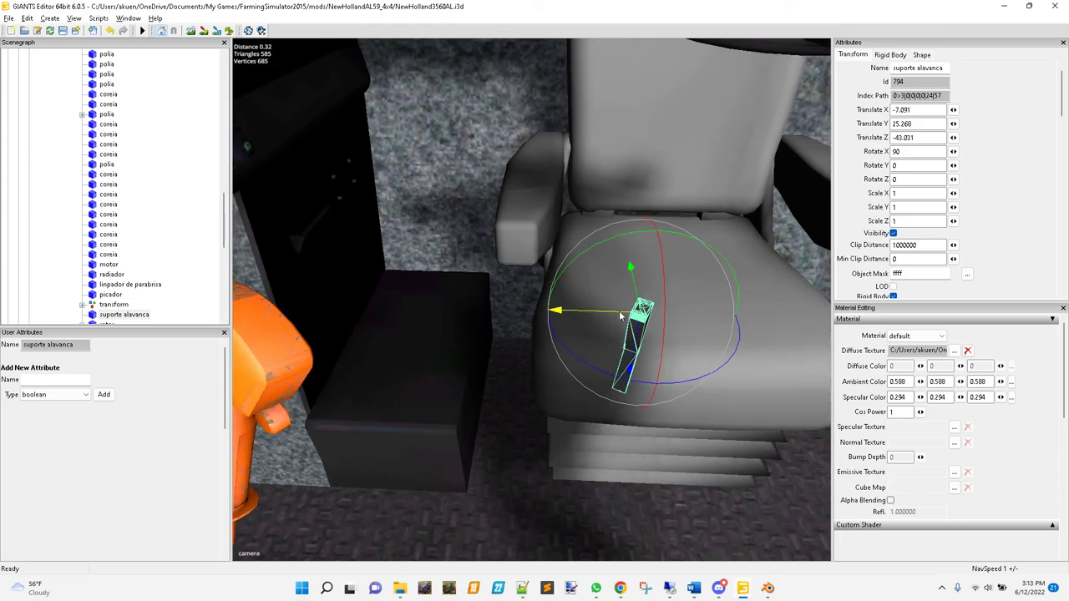
pyautogui.moveTo(621, 316); pyautogui.dragTo(114, 307)
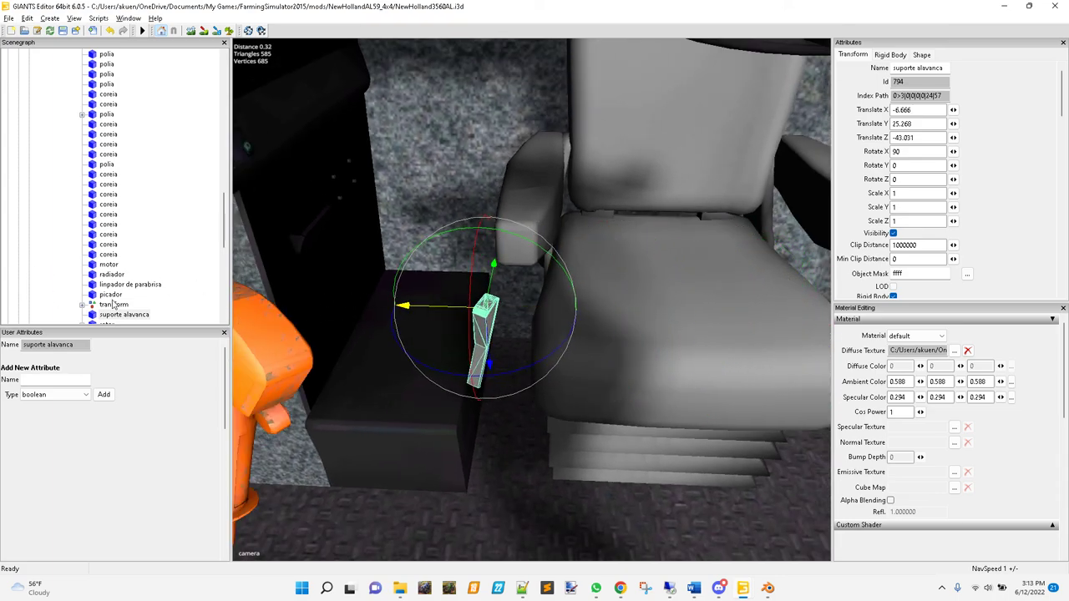
pyautogui.moveTo(405, 307); pyautogui.dragTo(33, 309)
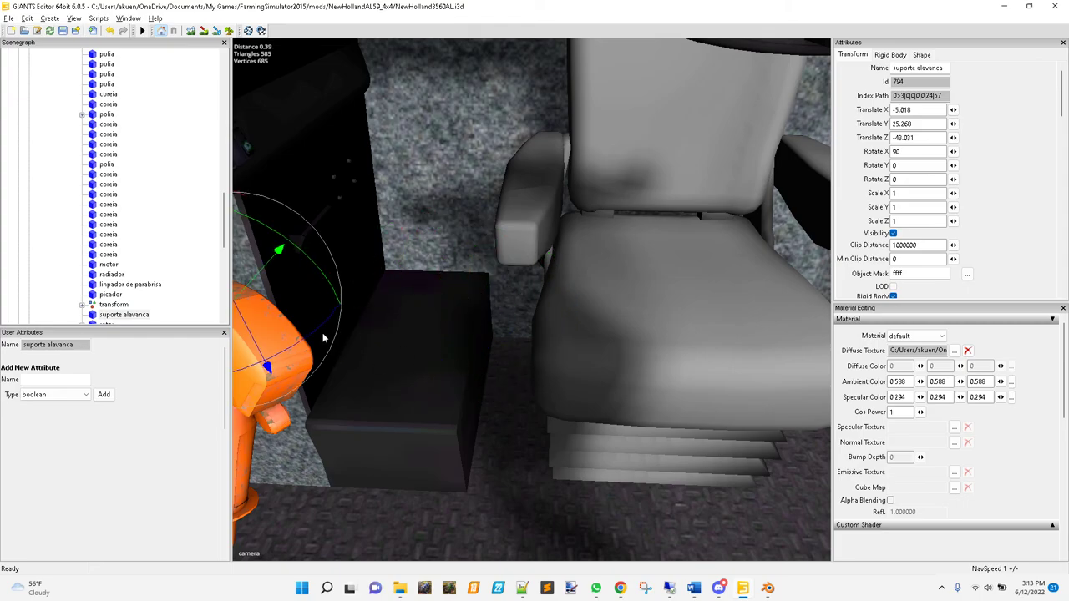
pyautogui.scroll(-3, 552, 390)
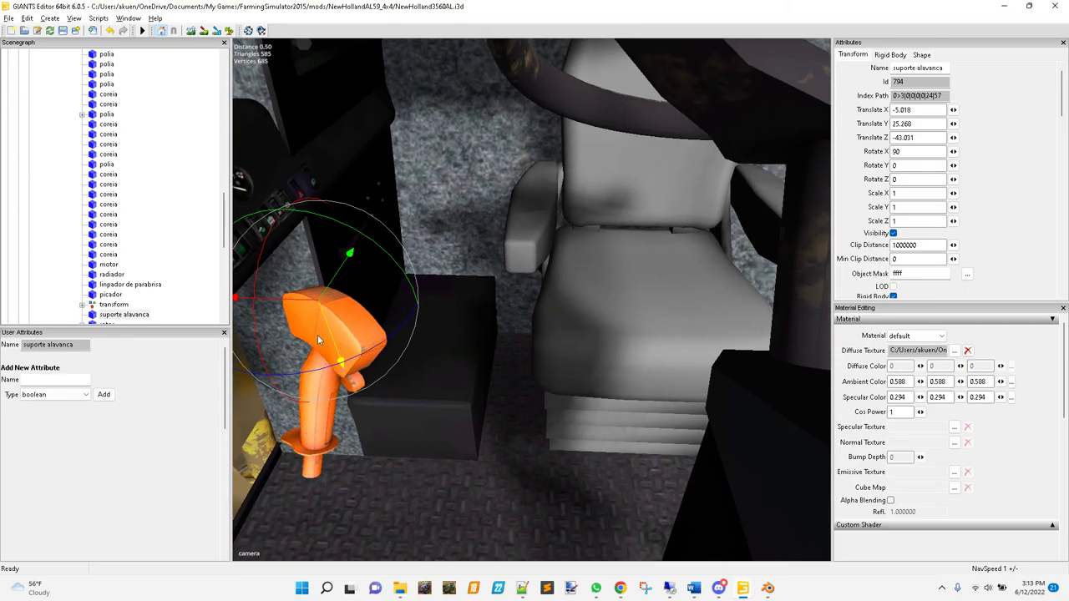
pyautogui.keyDown('alt'); pyautogui.moveTo(417, 352); pyautogui.dragTo(370, 357, button='middle'); pyautogui.keyUp('alt')
pyautogui.moveTo(323, 343); pyautogui.dragTo(426, 343)
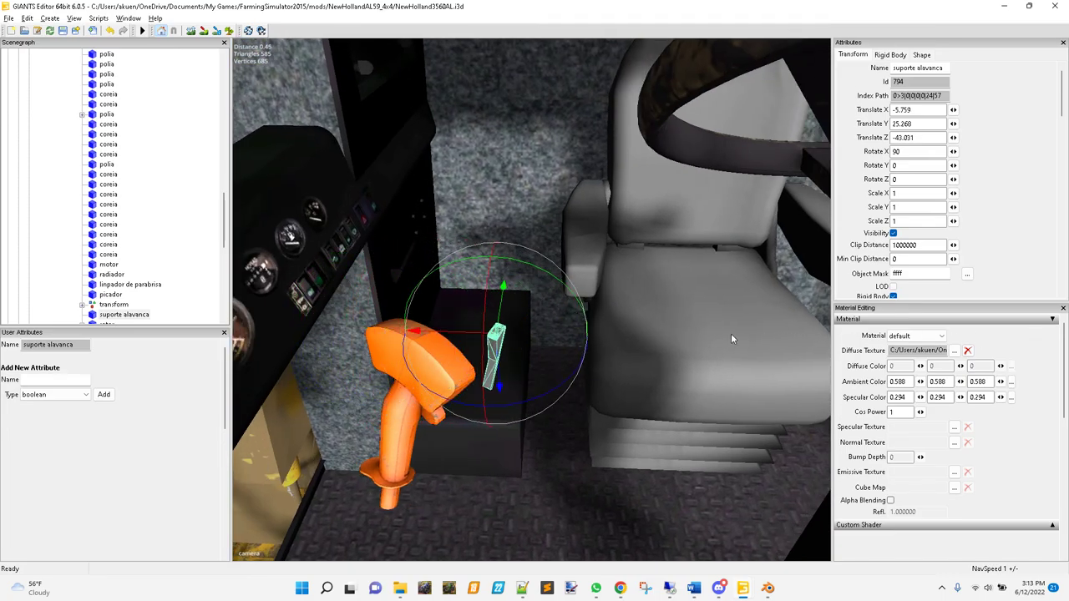
# - Slide the lever support back from the orange joystick toward the armrest, to about -41.658 on the Z axis
pyautogui.moveTo(731, 338); pyautogui.dragTo(545, 352, button='middle')
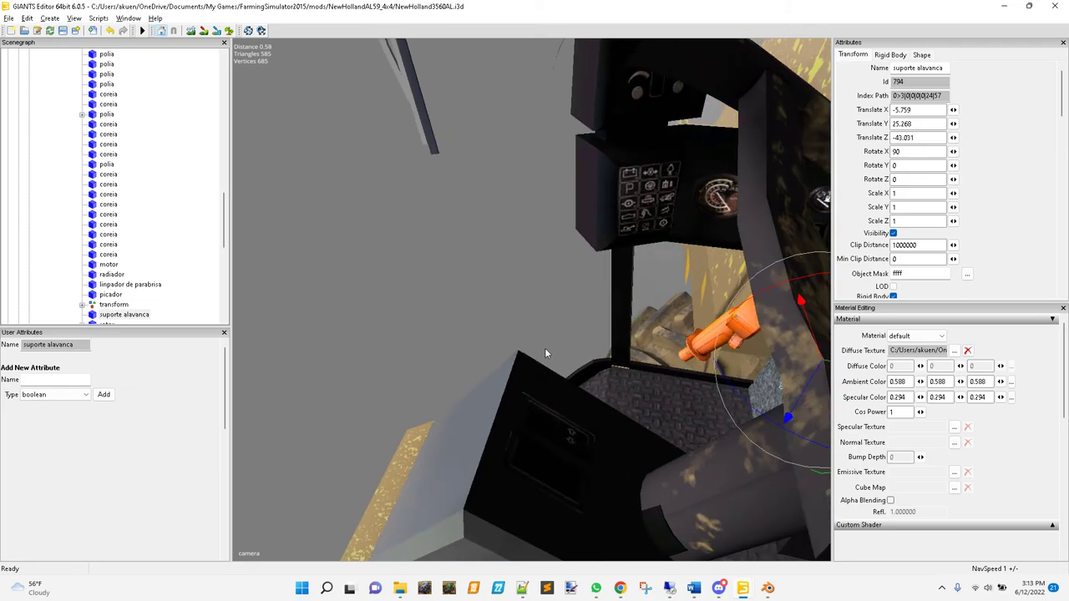
pyautogui.keyDown('alt'); pyautogui.moveTo(546, 354); pyautogui.dragTo(503, 339); pyautogui.keyUp('alt')
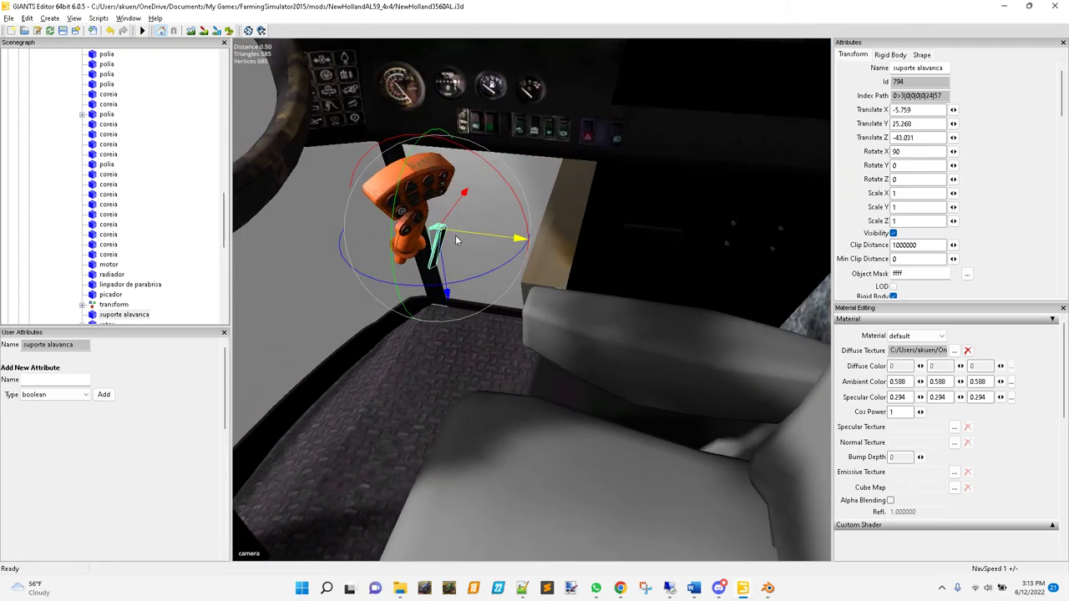
pyautogui.moveTo(455, 240); pyautogui.dragTo(638, 255)
pyautogui.moveTo(638, 255); pyautogui.dragTo(634, 309, button='middle')
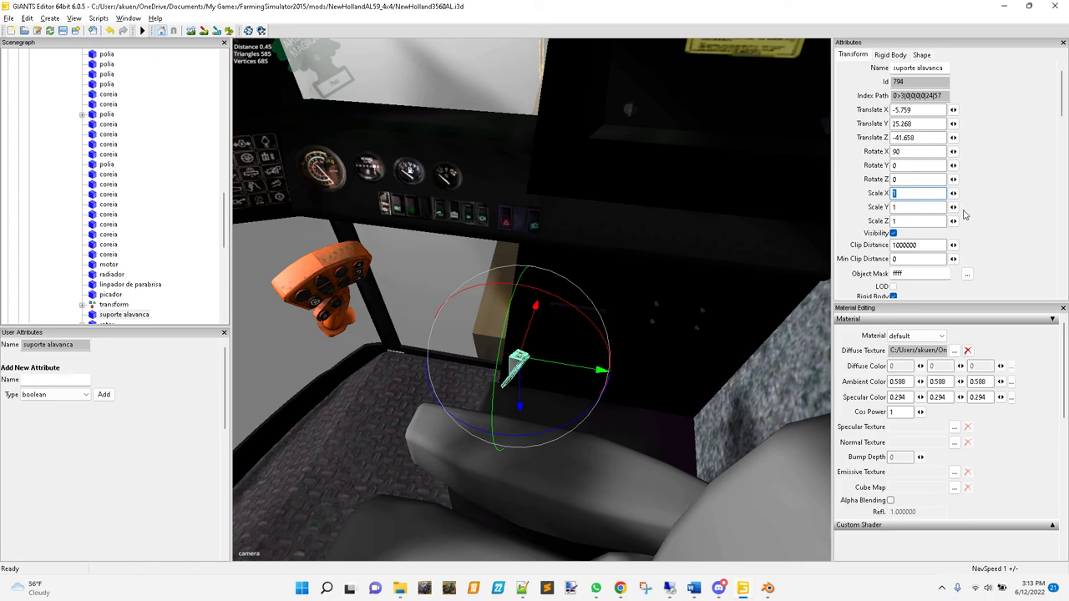
# - Scale the lever support to 6 on the X, Y and Z axes
pyautogui.write('6')
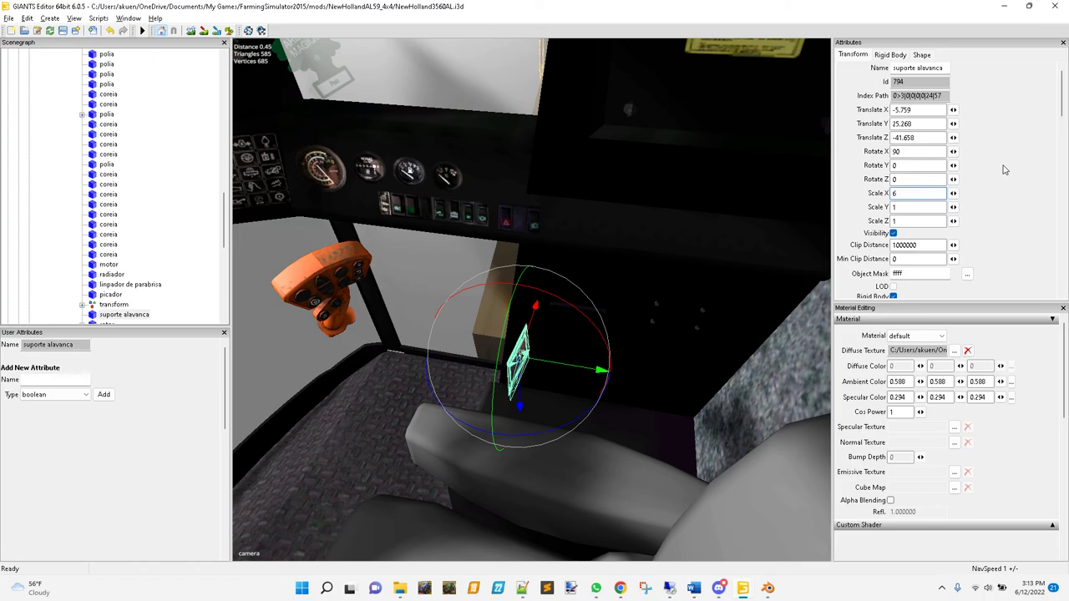
pyautogui.write('6')
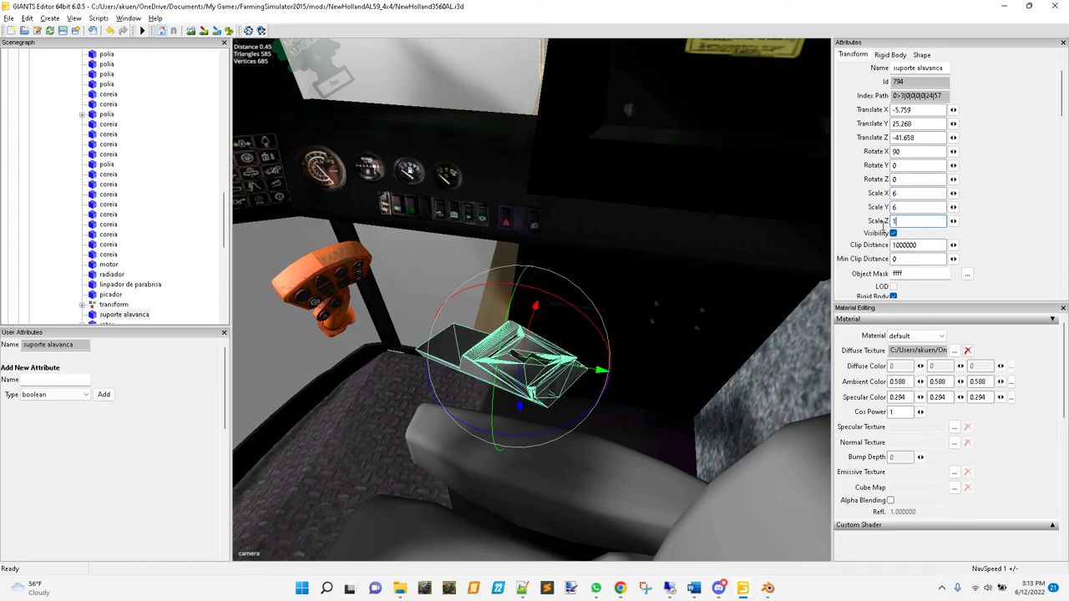
pyautogui.write('6')
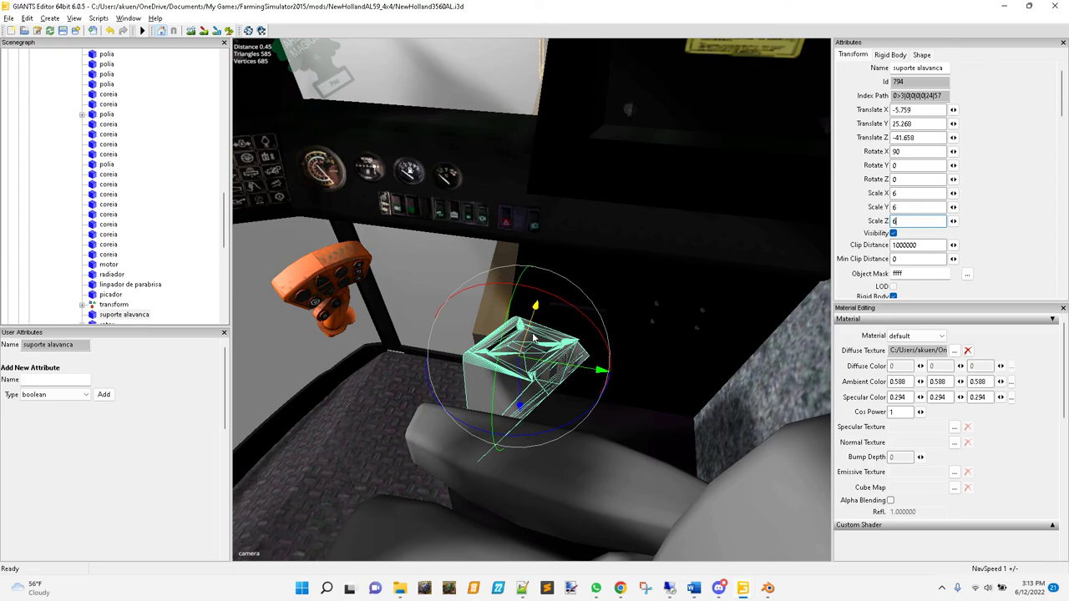
# - Shift the enlarged lever support farther from the seat, to about -5.543 on the X axis
pyautogui.moveTo(532, 337); pyautogui.dragTo(647, 153)
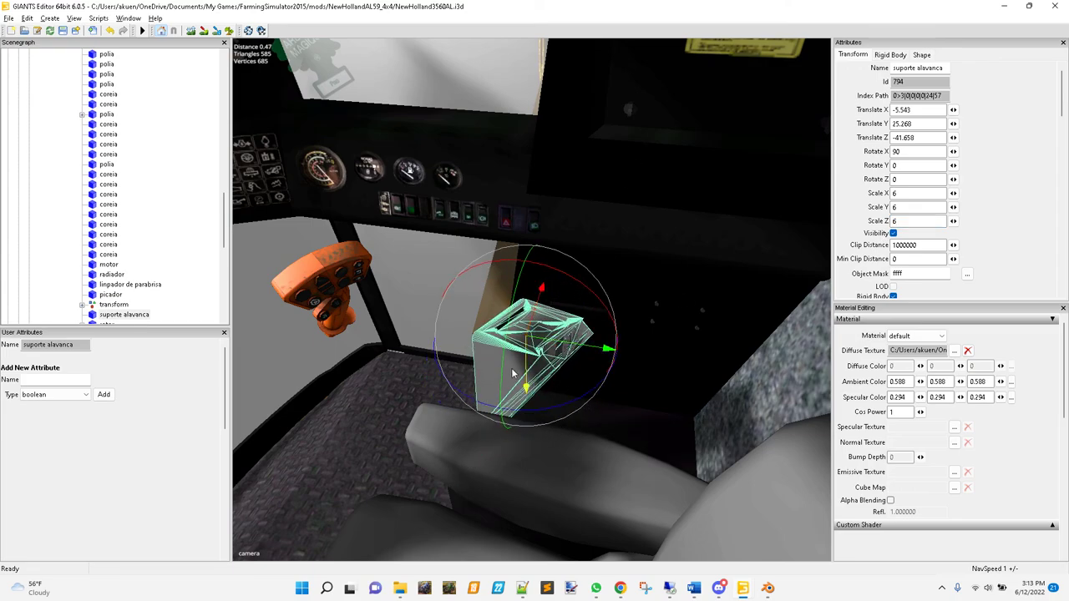
pyautogui.keyDown('alt'); pyautogui.moveTo(513, 447); pyautogui.dragTo(603, 414); pyautogui.keyUp('alt')
pyautogui.moveTo(603, 414); pyautogui.dragTo(577, 406, button='right')
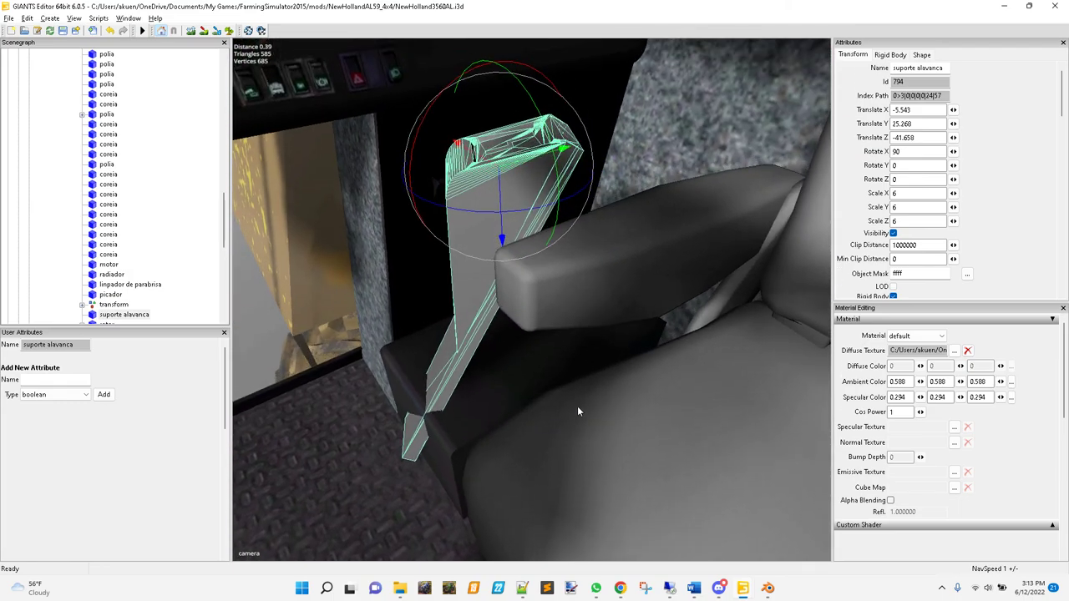
# - Bring the lever support forward beside the armrest, to about -41.489 on the Z axis
pyautogui.moveTo(522, 158); pyautogui.dragTo(809, 173)
pyautogui.keyDown('alt'); pyautogui.moveTo(786, 199); pyautogui.dragTo(701, 242, button='middle'); pyautogui.keyUp('alt')
pyautogui.moveTo(702, 248); pyautogui.dragTo(533, 250, button='right')
pyautogui.moveTo(594, 323); pyautogui.dragTo(588, 302, button='right')
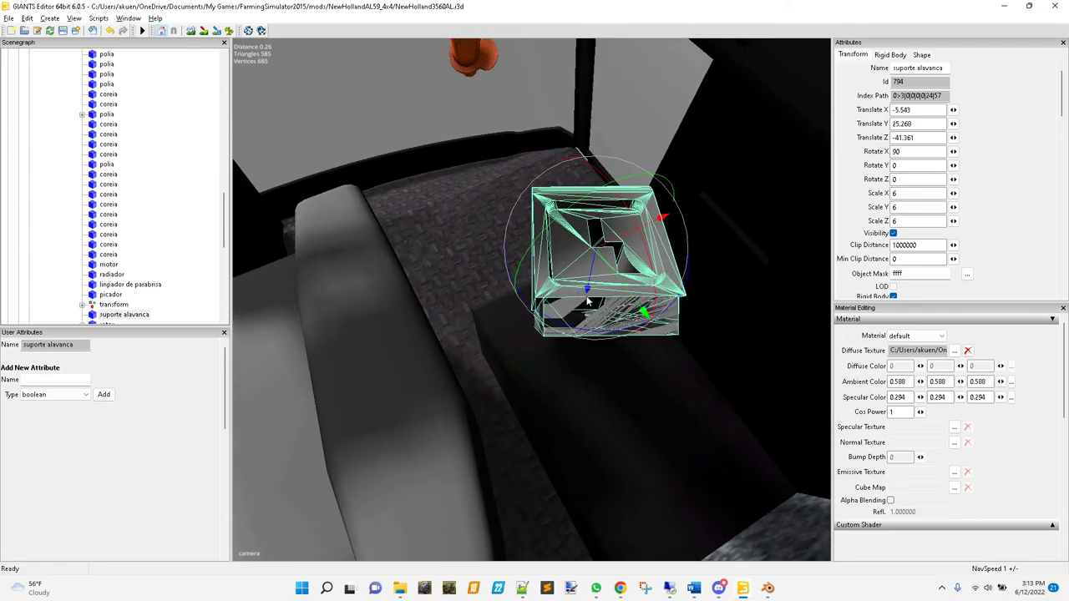
pyautogui.moveTo(633, 308); pyautogui.dragTo(614, 280)
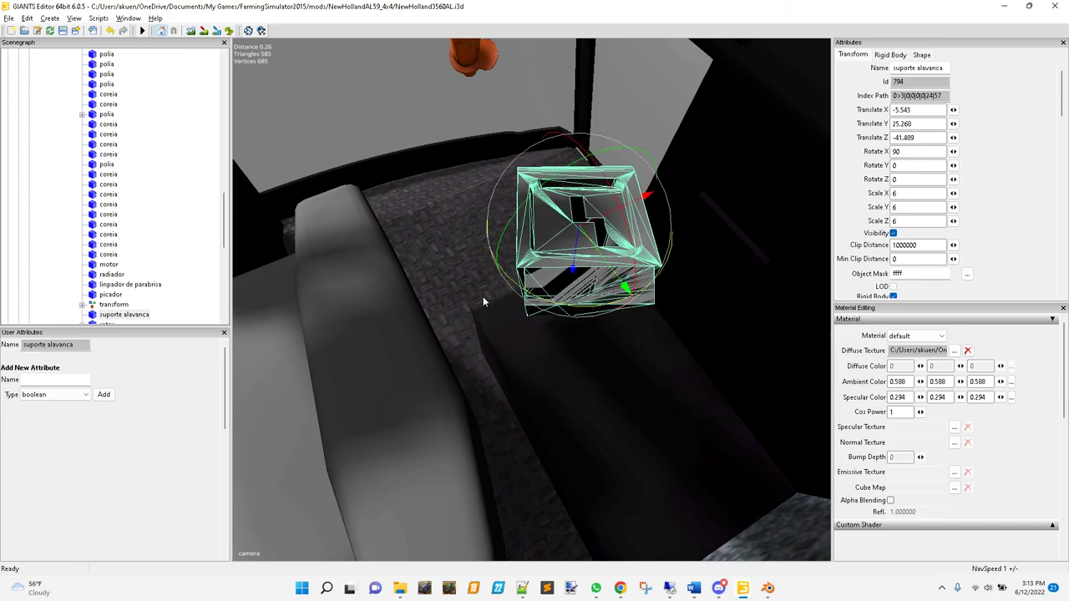
# - Try to tilt the lever support to about 87.313 in X rotation
pyautogui.moveTo(483, 299); pyautogui.dragTo(641, 320, button='right')
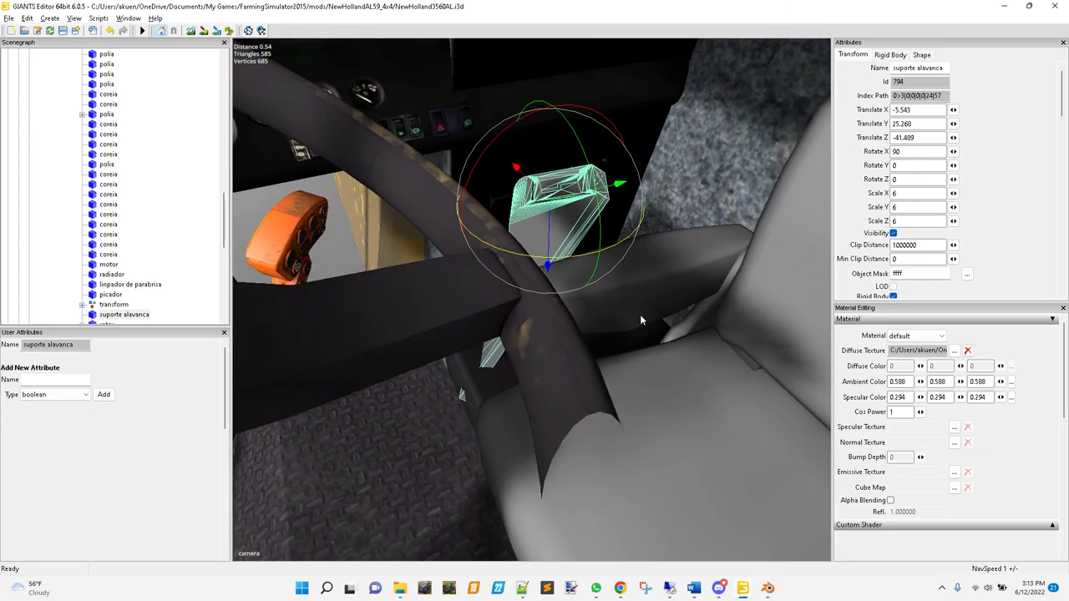
pyautogui.moveTo(513, 129); pyautogui.dragTo(592, 166)
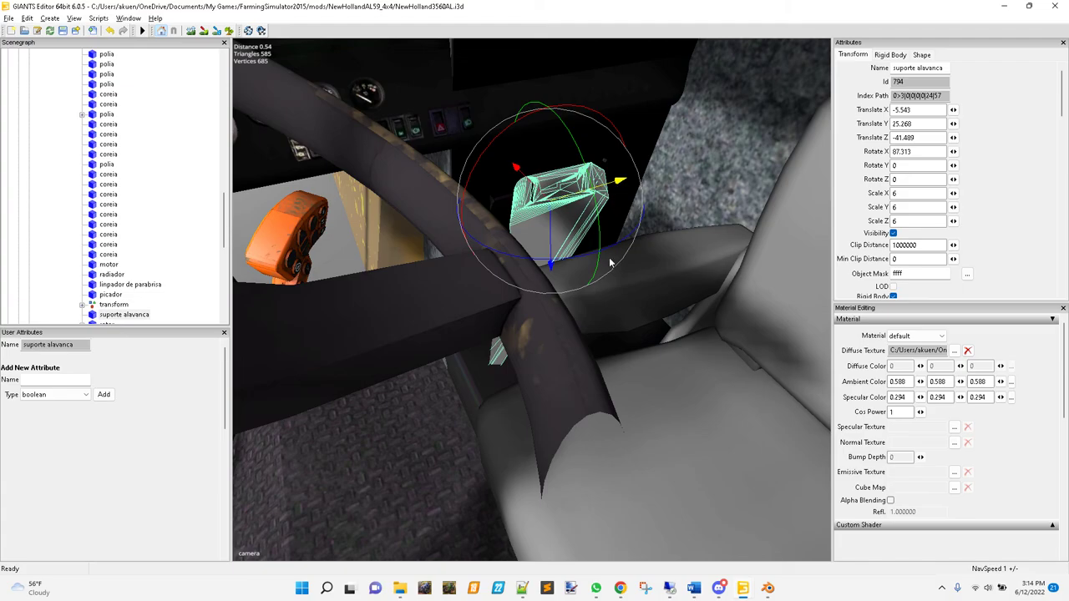
pyautogui.keyDown('alt'); pyautogui.moveTo(610, 263); pyautogui.dragTo(578, 319, button='middle'); pyautogui.keyUp('alt')
pyautogui.scroll(6, 577, 320)
pyautogui.scroll(-2, 577, 321)
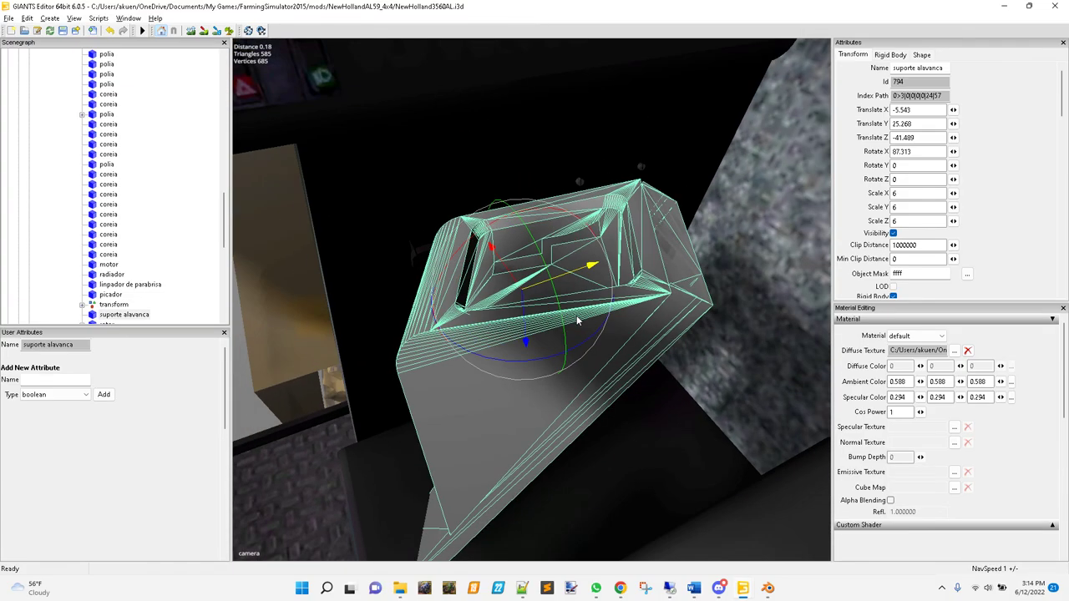
pyautogui.scroll(-2, 577, 320)
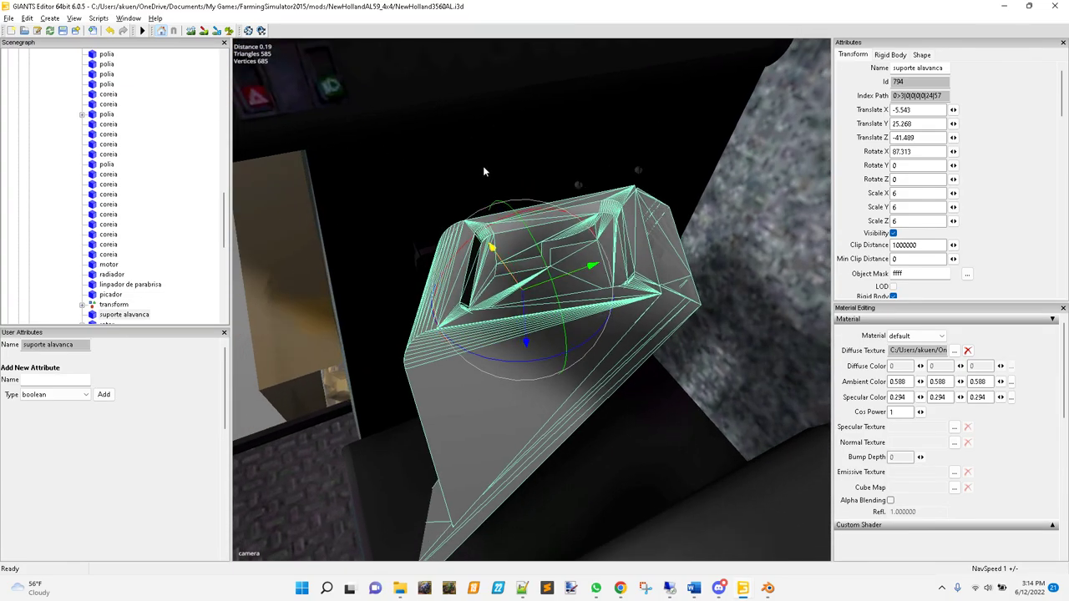
pyautogui.hotkey('ctrl', 'z')
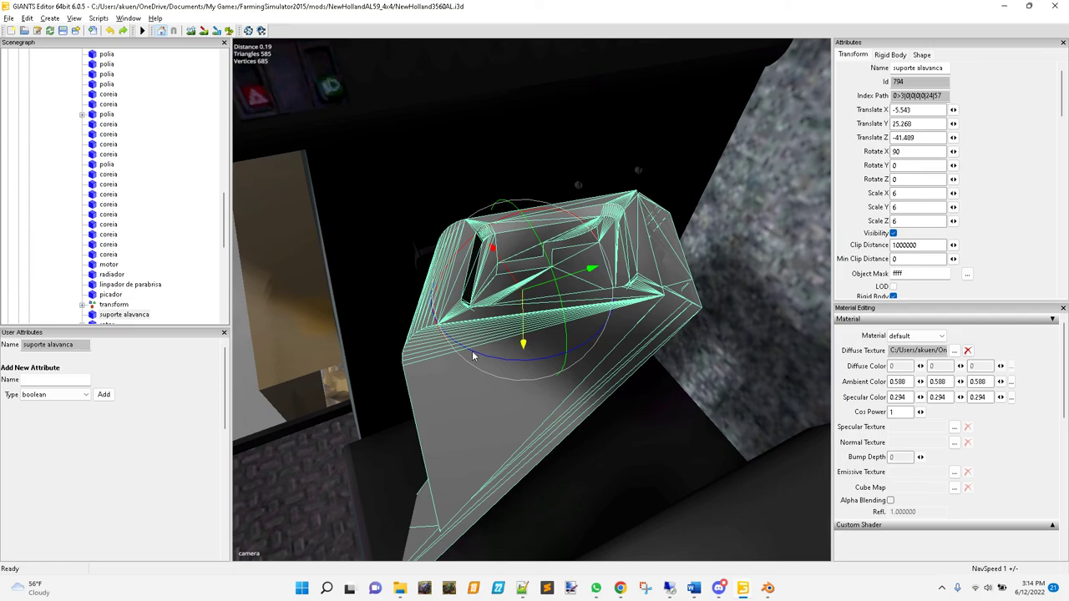
# - Shift the lever support slightly on the side console, to about -5.575 on the X axis and 25.265 on the Y axis
pyautogui.moveTo(481, 354); pyautogui.dragTo(532, 359, button='middle')
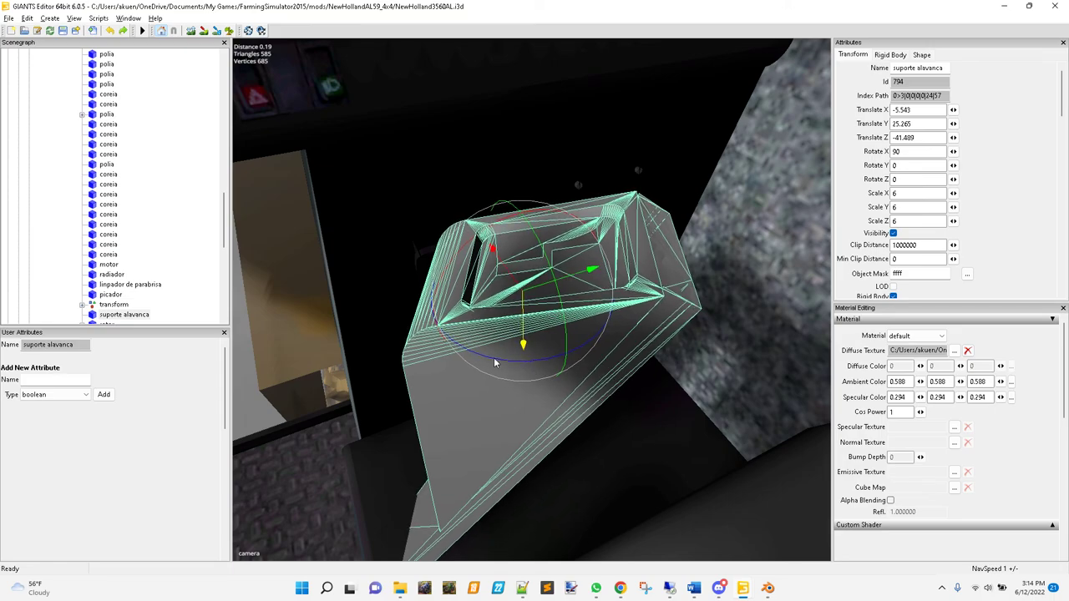
pyautogui.click(506, 387)
pyautogui.keyDown('alt'); pyautogui.moveTo(545, 440); pyautogui.dragTo(552, 435, button='middle'); pyautogui.keyUp('alt')
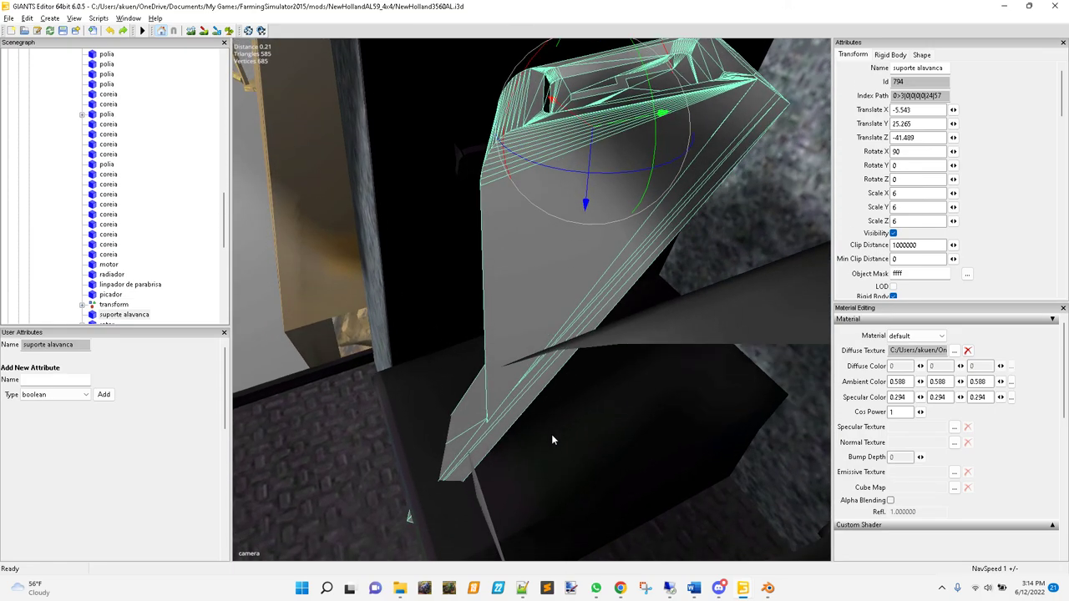
pyautogui.scroll(1, 552, 435)
pyautogui.keyDown('alt'); pyautogui.moveTo(548, 431); pyautogui.dragTo(596, 391); pyautogui.keyUp('alt')
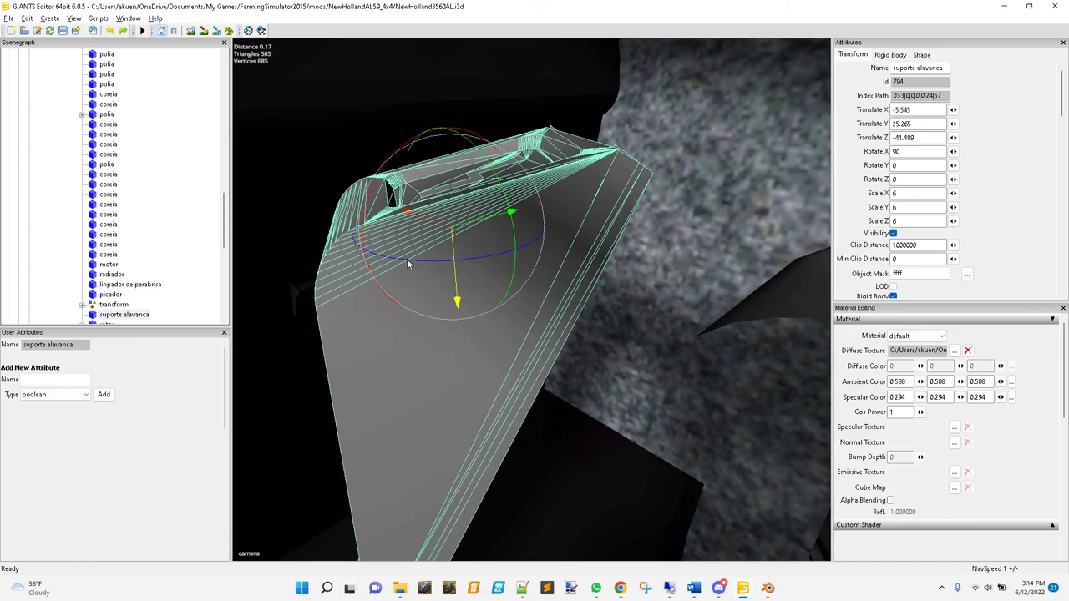
pyautogui.moveTo(402, 261); pyautogui.dragTo(468, 266, button='middle')
pyautogui.keyDown('alt'); pyautogui.moveTo(589, 307); pyautogui.dragTo(599, 310); pyautogui.keyUp('alt')
pyautogui.keyDown('alt'); pyautogui.moveTo(599, 310); pyautogui.dragTo(596, 310, button='middle'); pyautogui.keyUp('alt')
pyautogui.moveTo(595, 311); pyautogui.dragTo(549, 263, button='right')
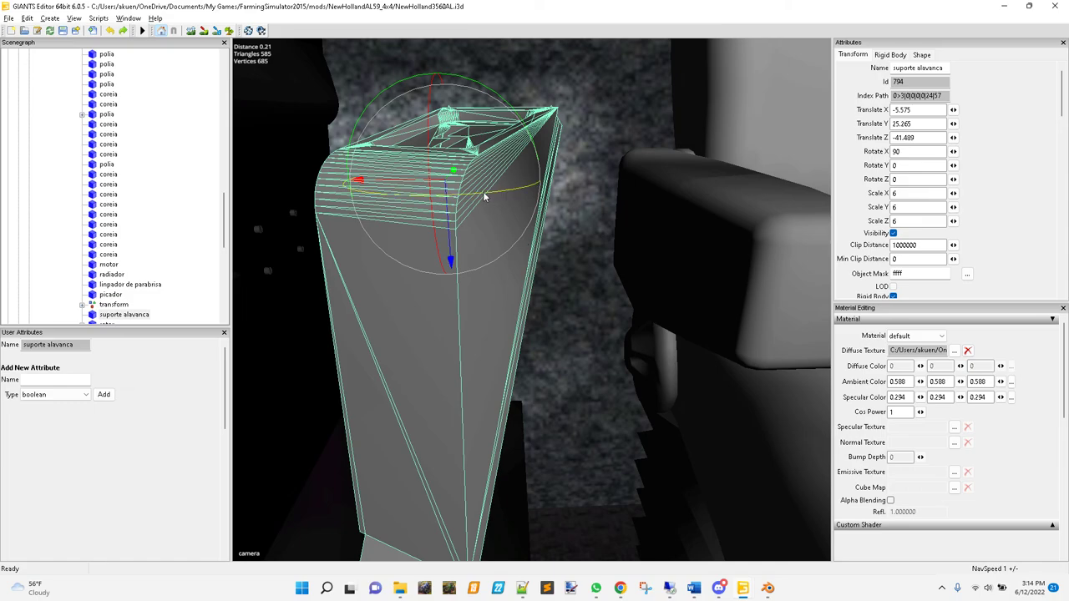
# - Turn the lever support around to about -28.734 in Y rotation and move it beside the armrest at about X -5.844, Z -41.692
pyautogui.moveTo(488, 196); pyautogui.dragTo(685, 132)
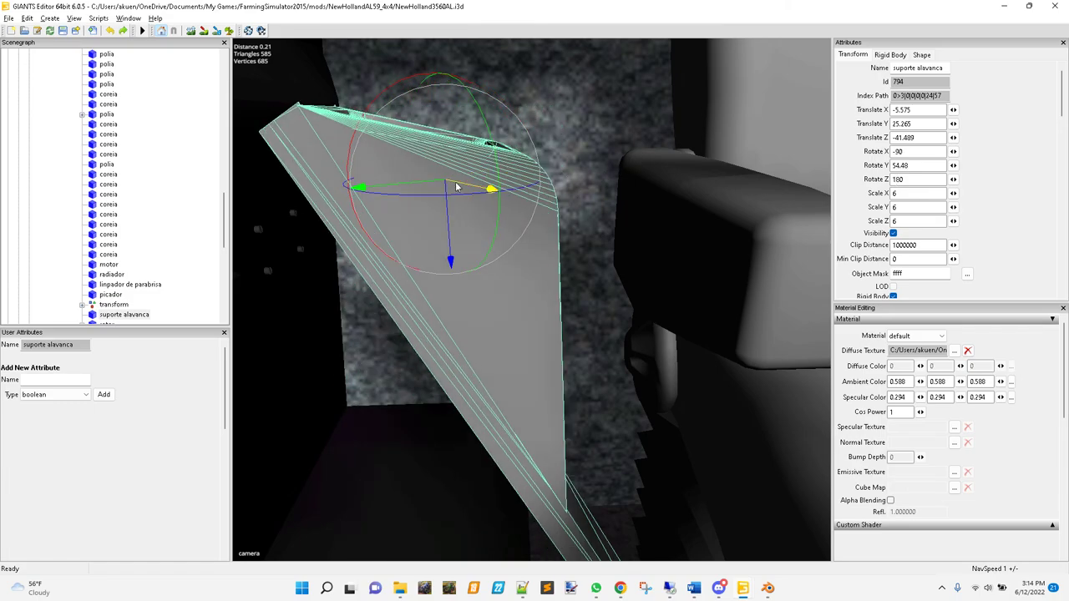
pyautogui.moveTo(411, 197); pyautogui.dragTo(419, 380)
pyautogui.moveTo(418, 378); pyautogui.dragTo(281, 378, button='middle')
pyautogui.keyDown('alt'); pyautogui.moveTo(281, 375); pyautogui.dragTo(296, 361); pyautogui.keyUp('alt')
pyautogui.keyDown('alt'); pyautogui.moveTo(296, 361); pyautogui.dragTo(449, 404, button='middle'); pyautogui.keyUp('alt')
pyautogui.moveTo(529, 359); pyautogui.dragTo(537, 357)
pyautogui.moveTo(471, 318); pyautogui.dragTo(420, 364)
pyautogui.moveTo(501, 299); pyautogui.dragTo(438, 341)
pyautogui.moveTo(505, 273); pyautogui.dragTo(478, 294)
pyautogui.moveTo(457, 214); pyautogui.dragTo(362, 161)
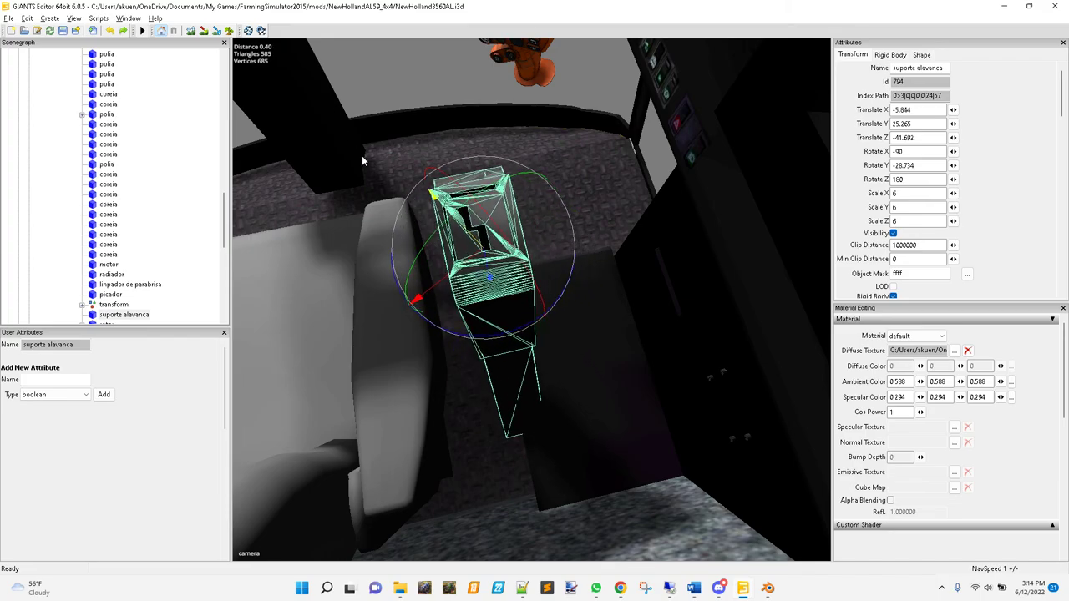
# - Shift the turned lever support away from the armrest toward the console, to about X -5.631, Z -41.809
pyautogui.scroll(5, 431, 335)
pyautogui.keyDown('alt'); pyautogui.moveTo(435, 336); pyautogui.dragTo(609, 329); pyautogui.keyUp('alt')
pyautogui.scroll(-5, 690, 316)
pyautogui.moveTo(608, 324)
pyautogui.mouseDown(button='right')
pyautogui.moveTo(653, 307)
pyautogui.moveTo(620, 333)
pyautogui.moveTo(627, 303)
pyautogui.moveTo(621, 333)
pyautogui.mouseUp(button='right')
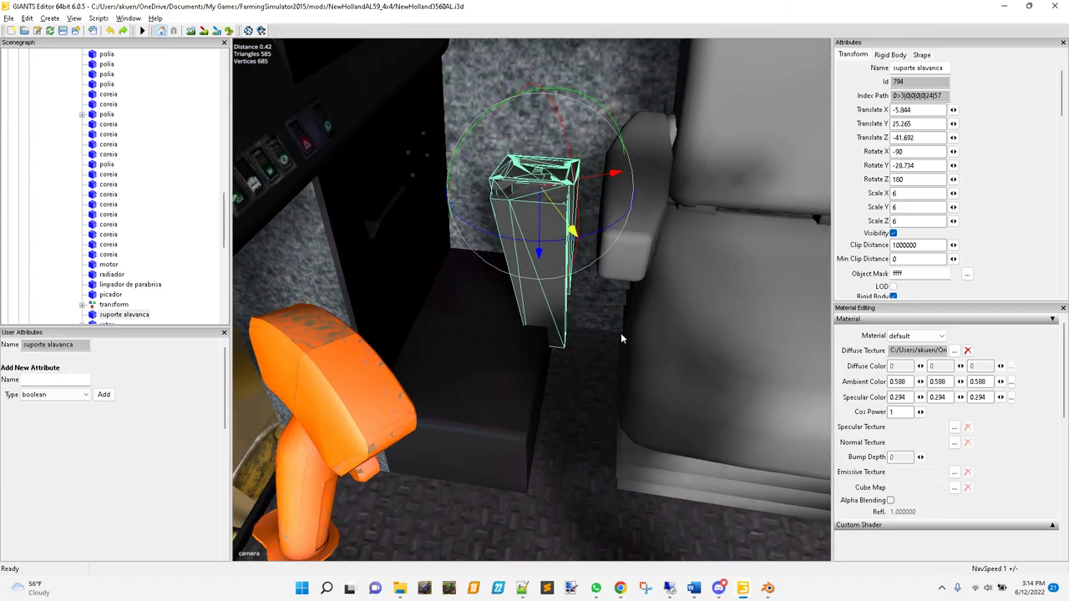
pyautogui.moveTo(607, 184); pyautogui.dragTo(358, 259)
pyautogui.keyDown('alt'); pyautogui.moveTo(558, 341); pyautogui.dragTo(595, 345, button='middle'); pyautogui.keyUp('alt')
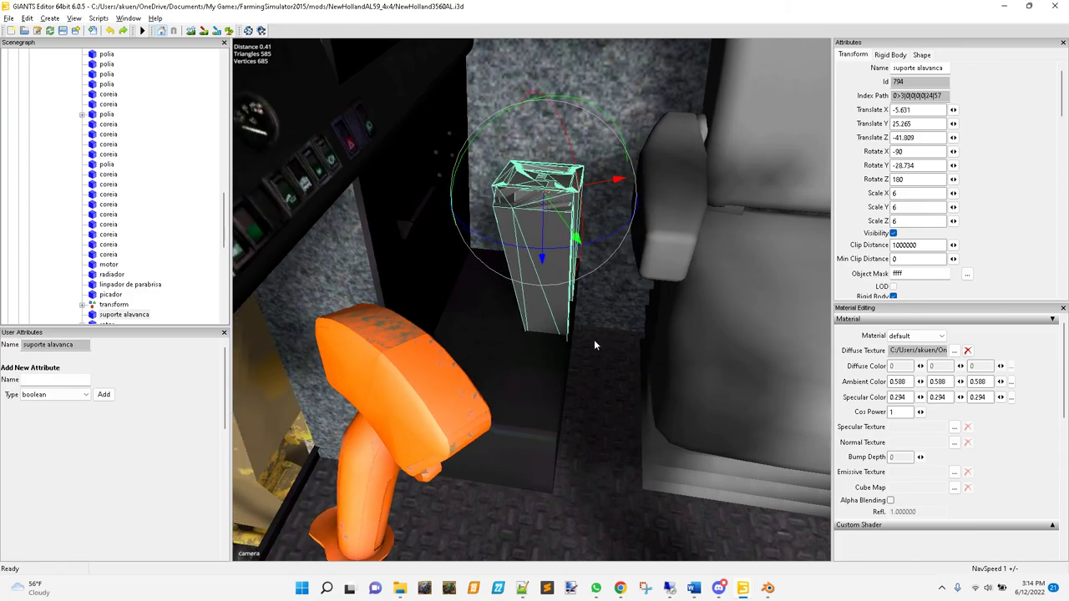
pyautogui.moveTo(594, 339); pyautogui.dragTo(469, 450, button='right')
pyautogui.keyDown('alt'); pyautogui.moveTo(470, 444); pyautogui.dragTo(462, 433, button='middle'); pyautogui.keyUp('alt')
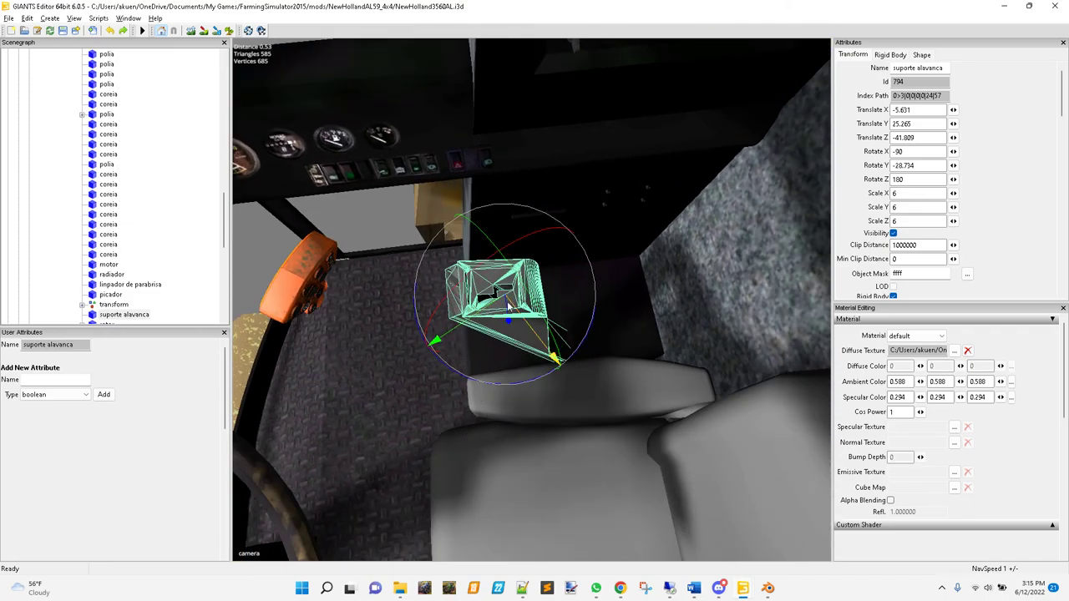
# - Slide the lever support forward along the console toward the orange joystick, to about X -5.584, Z -42.416
pyautogui.moveTo(480, 309); pyautogui.dragTo(507, 347)
pyautogui.keyDown('alt'); pyautogui.moveTo(516, 408); pyautogui.dragTo(537, 402, button='middle'); pyautogui.keyUp('alt')
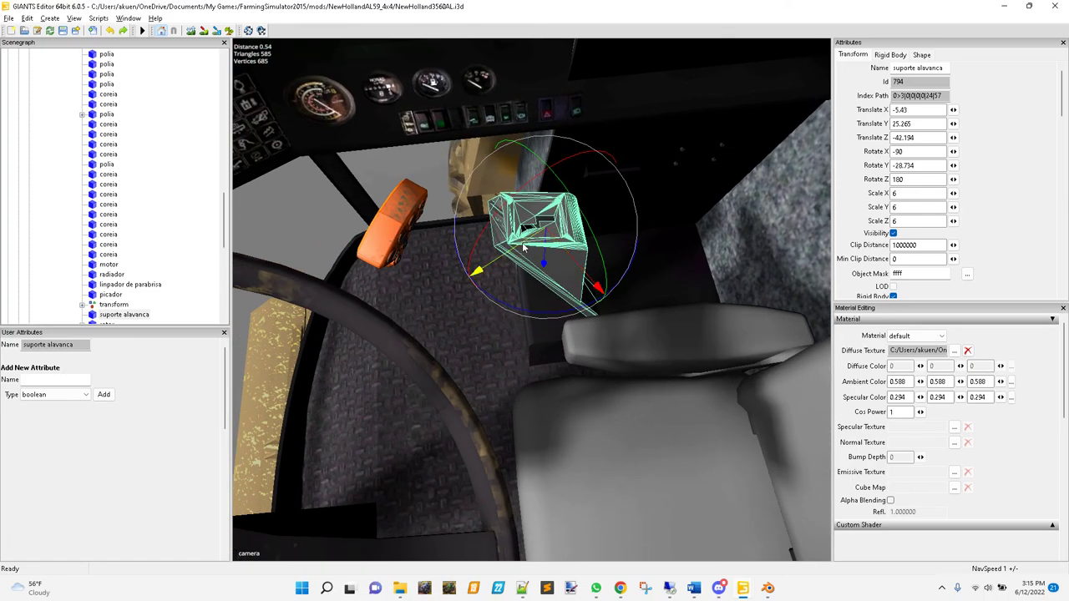
pyautogui.moveTo(468, 277); pyautogui.dragTo(322, 345)
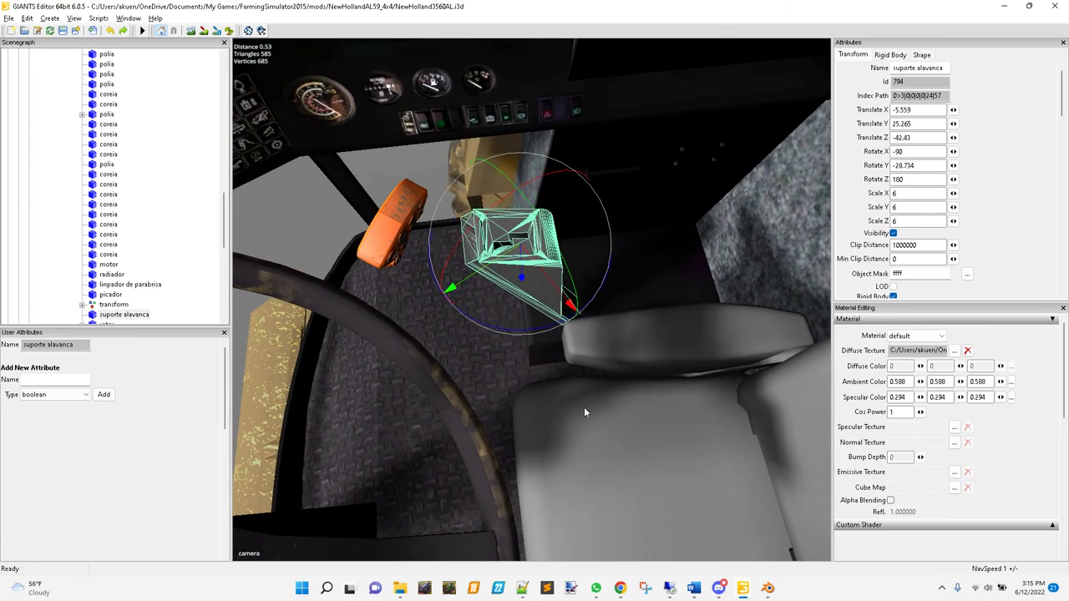
pyautogui.scroll(5, 540, 368)
pyautogui.keyDown('alt'); pyautogui.moveTo(577, 355); pyautogui.dragTo(603, 300); pyautogui.keyUp('alt')
pyautogui.scroll(-8, 705, 327)
pyautogui.scroll(4, 579, 350)
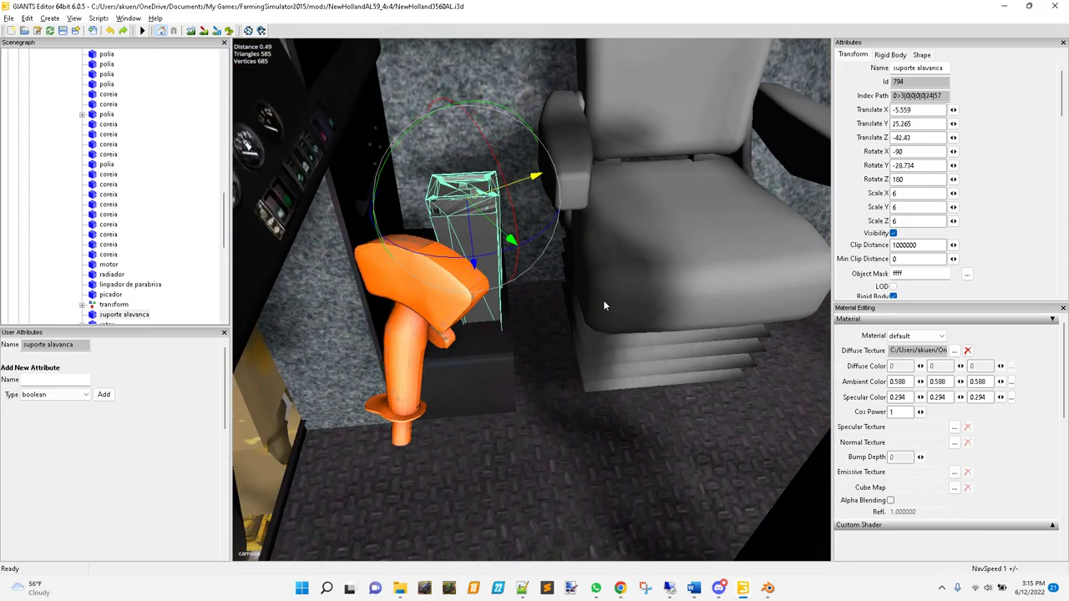
pyautogui.moveTo(487, 196); pyautogui.dragTo(510, 199)
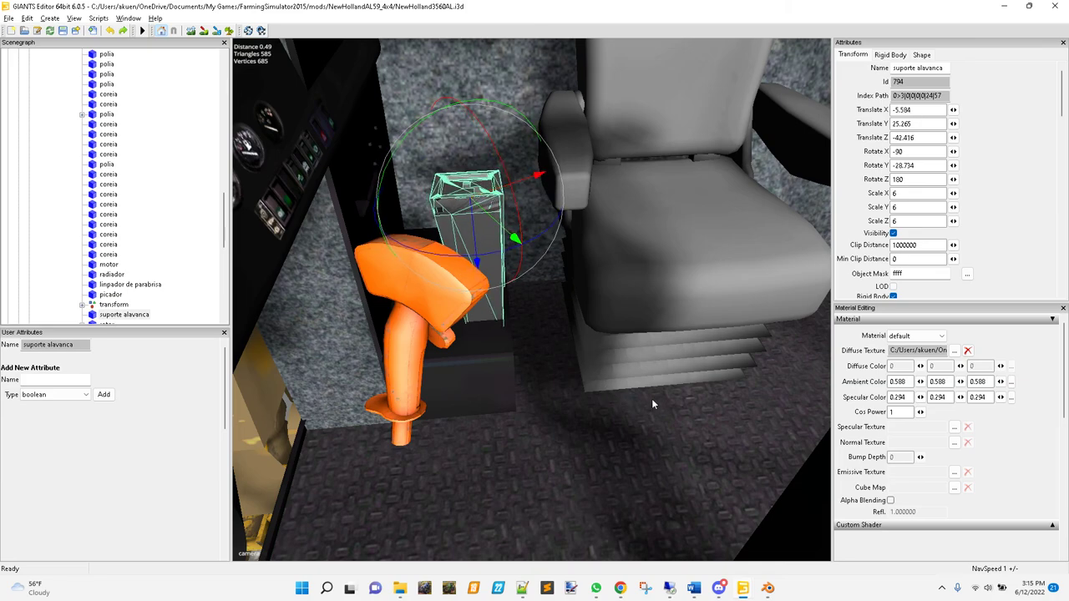
# - Select the orange joystick's transform group and raise it higher above the cab floor
pyautogui.click(113, 306)
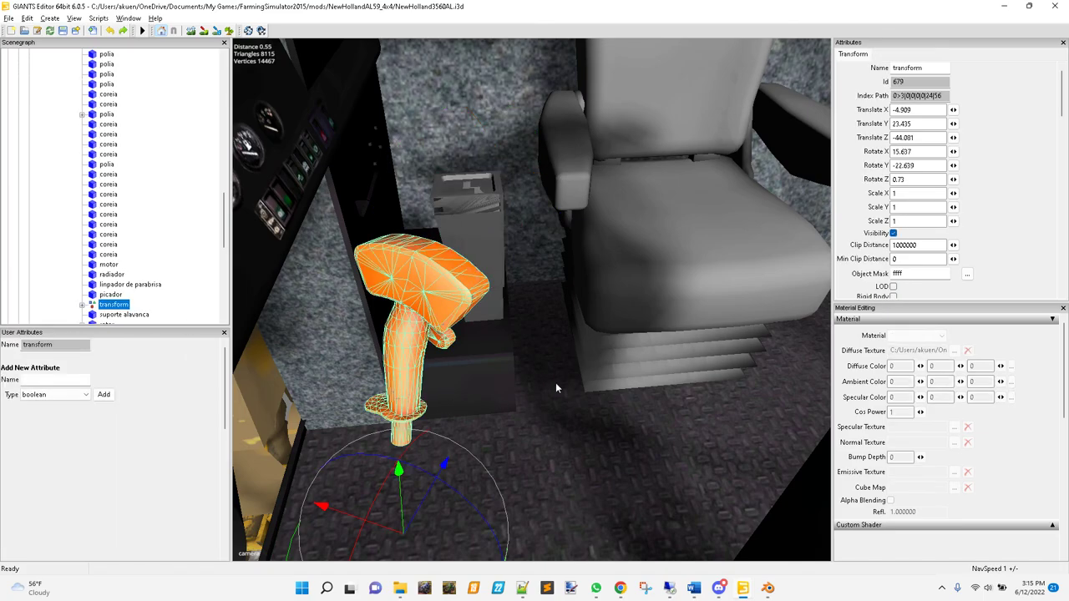
pyautogui.keyDown('alt'); pyautogui.moveTo(562, 381); pyautogui.dragTo(358, 397); pyautogui.keyUp('alt')
pyautogui.scroll(5, 358, 397)
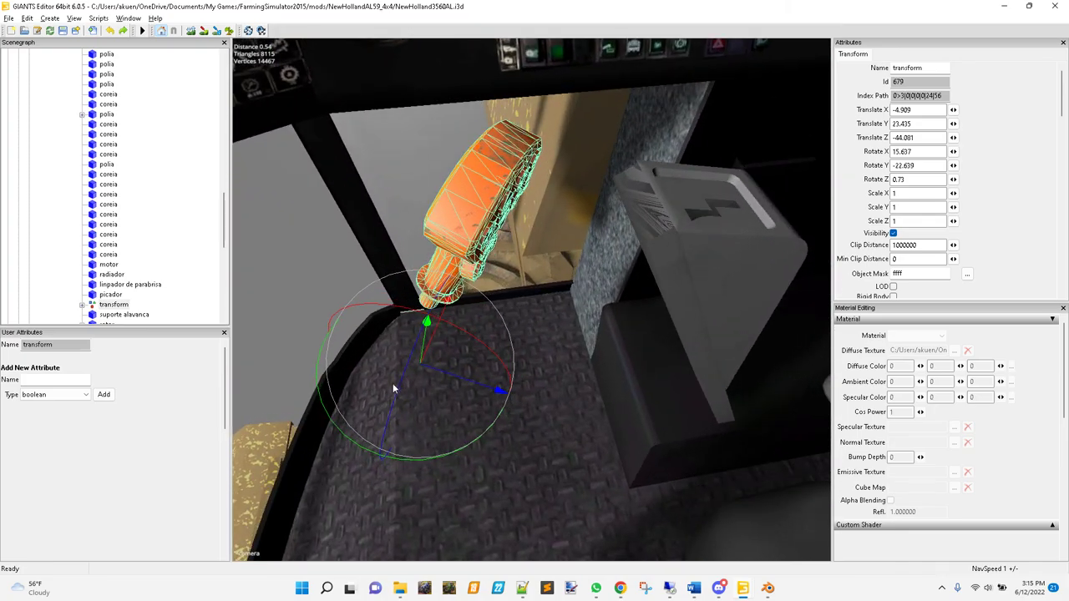
pyautogui.keyDown('alt'); pyautogui.moveTo(392, 383); pyautogui.dragTo(372, 392, button='middle'); pyautogui.keyUp('alt')
pyautogui.scroll(3, 373, 398)
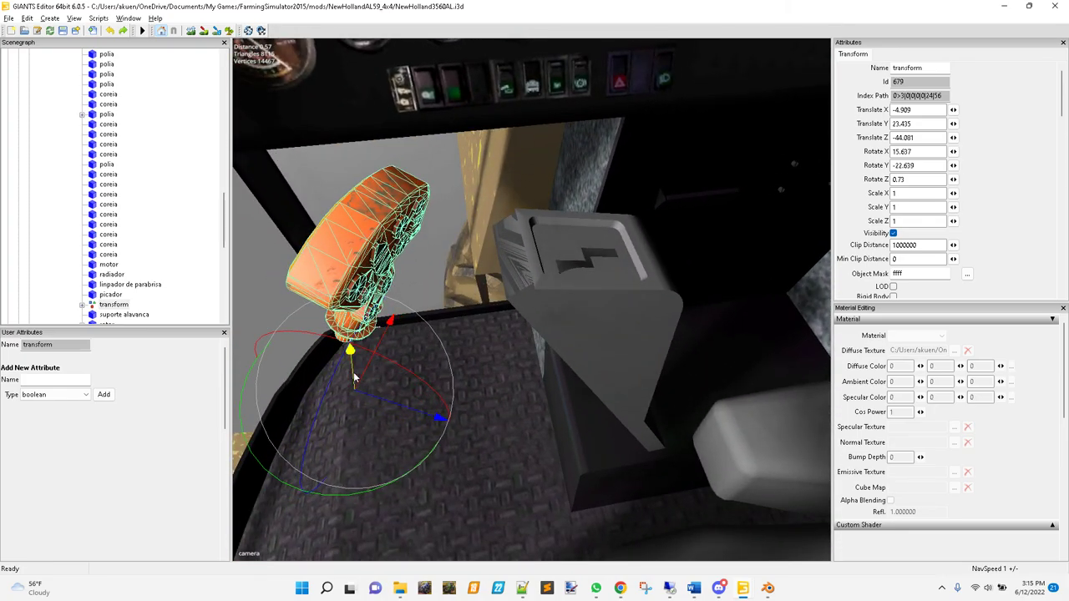
pyautogui.moveTo(353, 378); pyautogui.dragTo(340, 114)
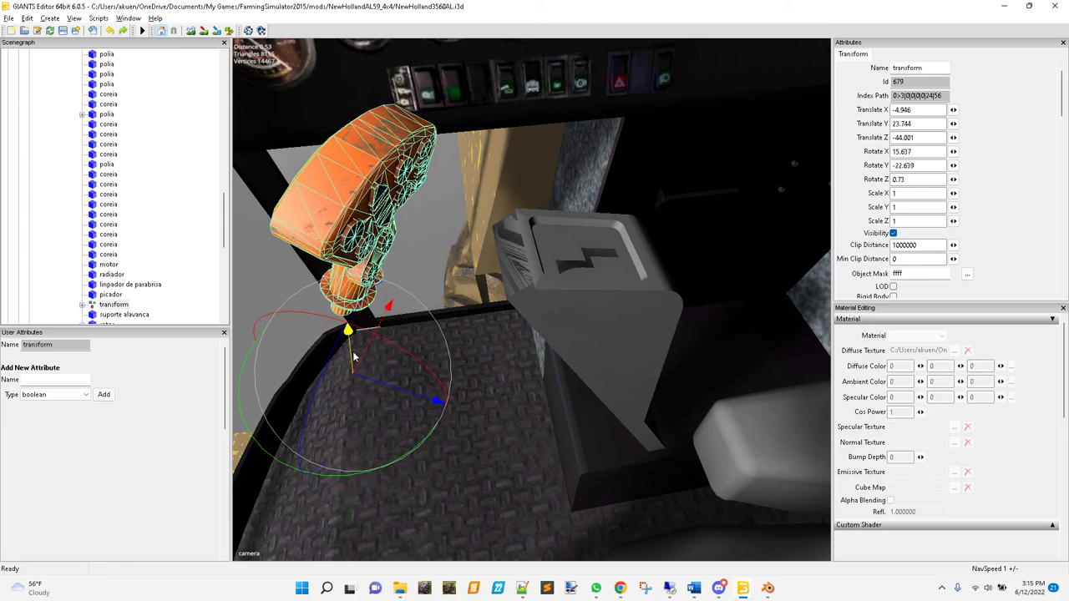
pyautogui.moveTo(354, 358); pyautogui.dragTo(295, 113)
# - Move the joystick group onto the lever support's slot, to about X -5.448, Y 24.381, Z -42.771
pyautogui.moveTo(385, 369); pyautogui.dragTo(970, 464)
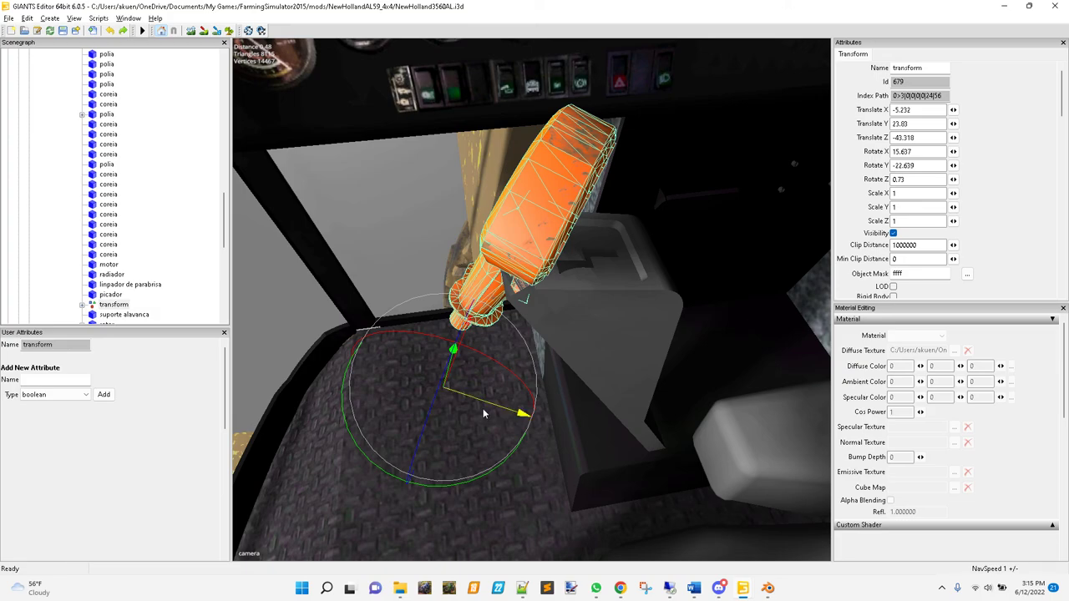
pyautogui.moveTo(466, 361); pyautogui.dragTo(519, 423)
pyautogui.moveTo(479, 378); pyautogui.dragTo(702, 419)
pyautogui.moveTo(481, 359); pyautogui.dragTo(643, 48)
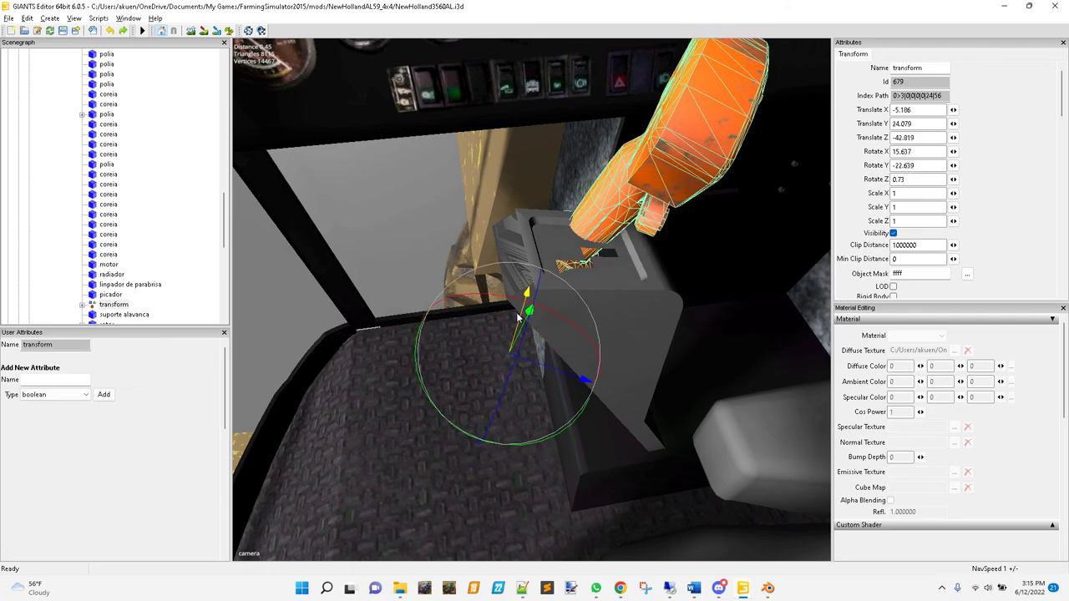
pyautogui.moveTo(521, 322); pyautogui.dragTo(730, 54)
pyautogui.moveTo(532, 302); pyautogui.dragTo(441, 515)
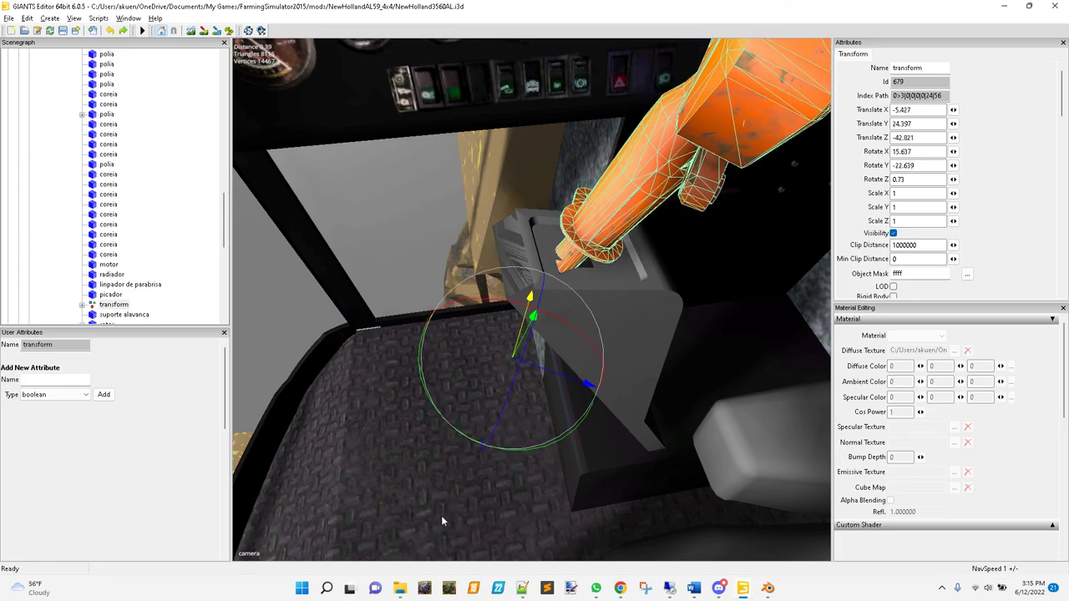
pyautogui.moveTo(532, 369); pyautogui.dragTo(466, 333)
pyautogui.moveTo(466, 332); pyautogui.dragTo(584, 390, button='middle')
pyautogui.keyDown('alt'); pyautogui.moveTo(584, 390); pyautogui.dragTo(581, 388); pyautogui.keyUp('alt')
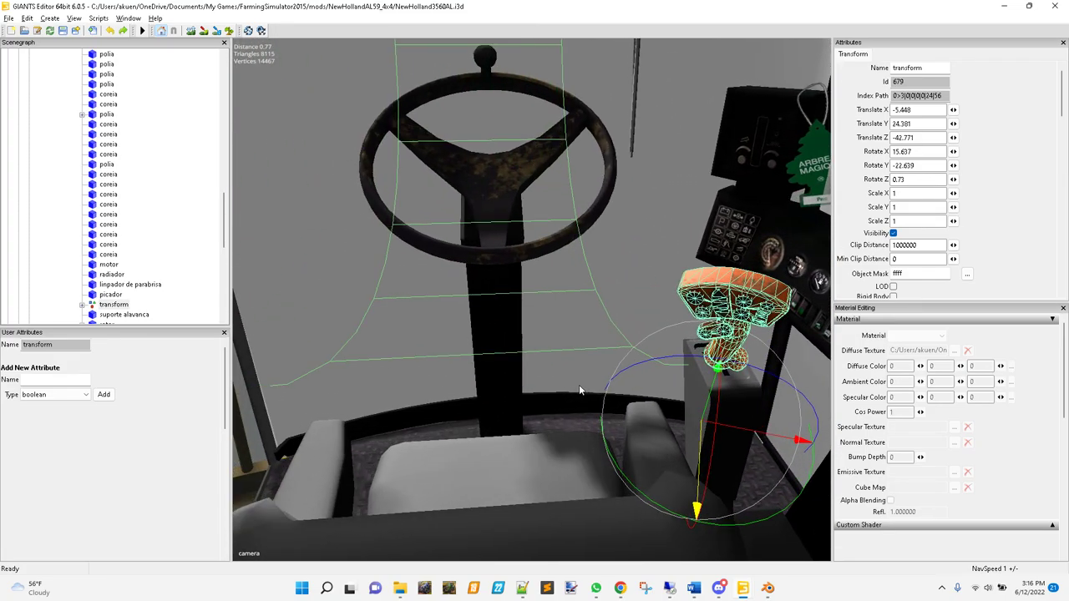
# - Try to tilt the joystick group to about 19.489 in X rotation
pyautogui.keyDown('alt'); pyautogui.moveTo(470, 356); pyautogui.dragTo(479, 391); pyautogui.keyUp('alt')
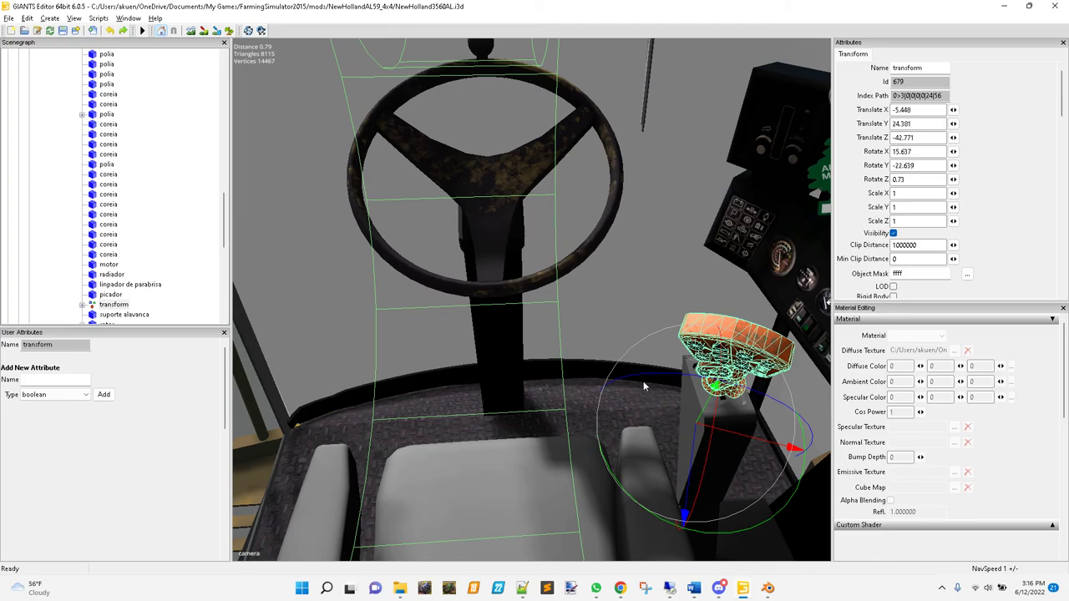
pyautogui.moveTo(435, 375); pyautogui.dragTo(568, 379, button='middle')
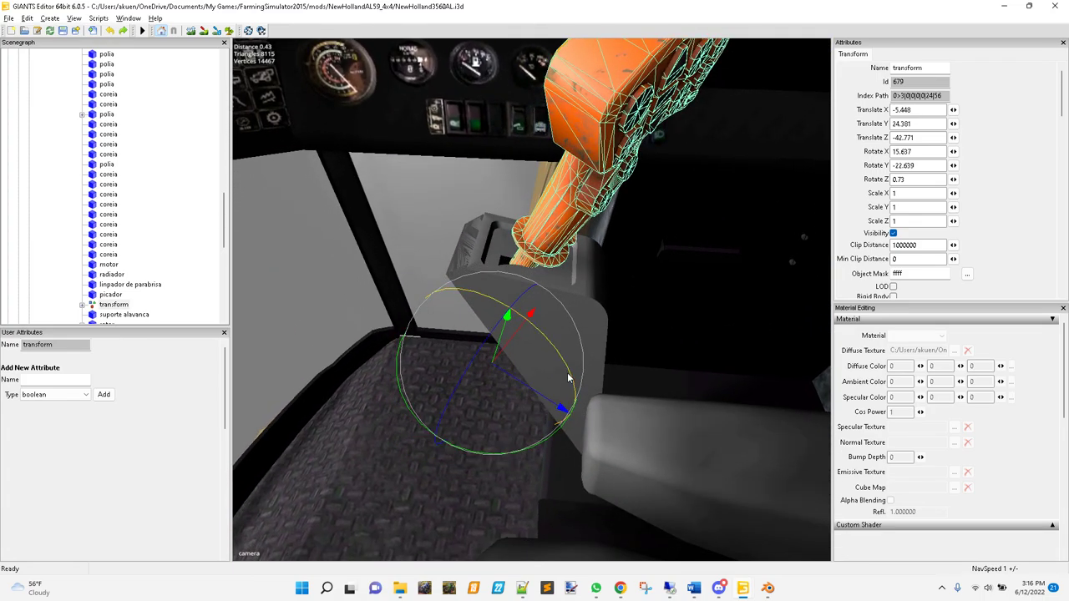
pyautogui.moveTo(567, 369); pyautogui.dragTo(587, 377)
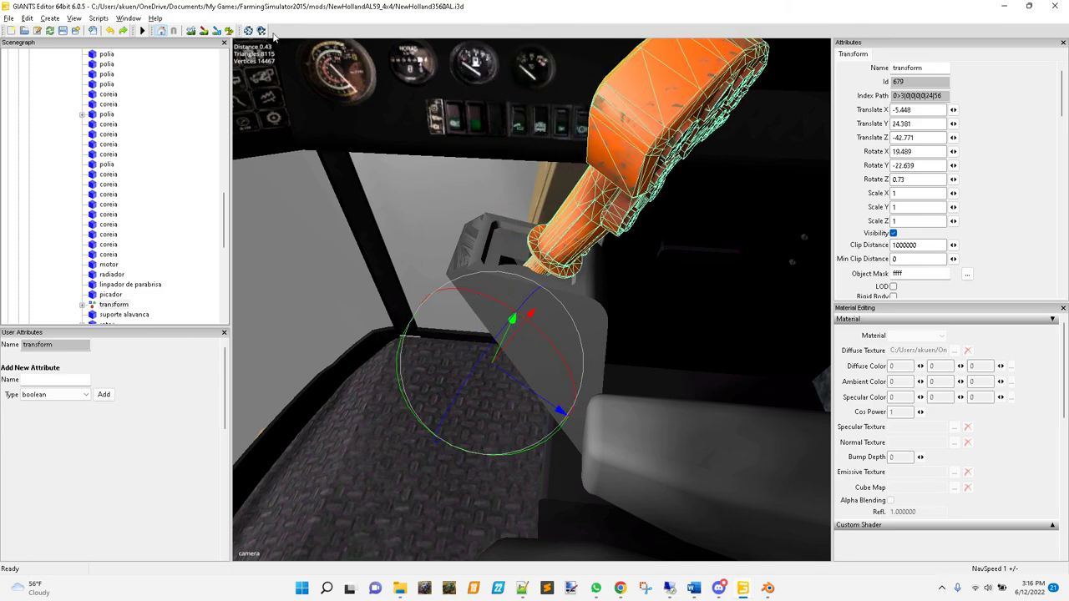
pyautogui.hotkey('ctrl', 'z')
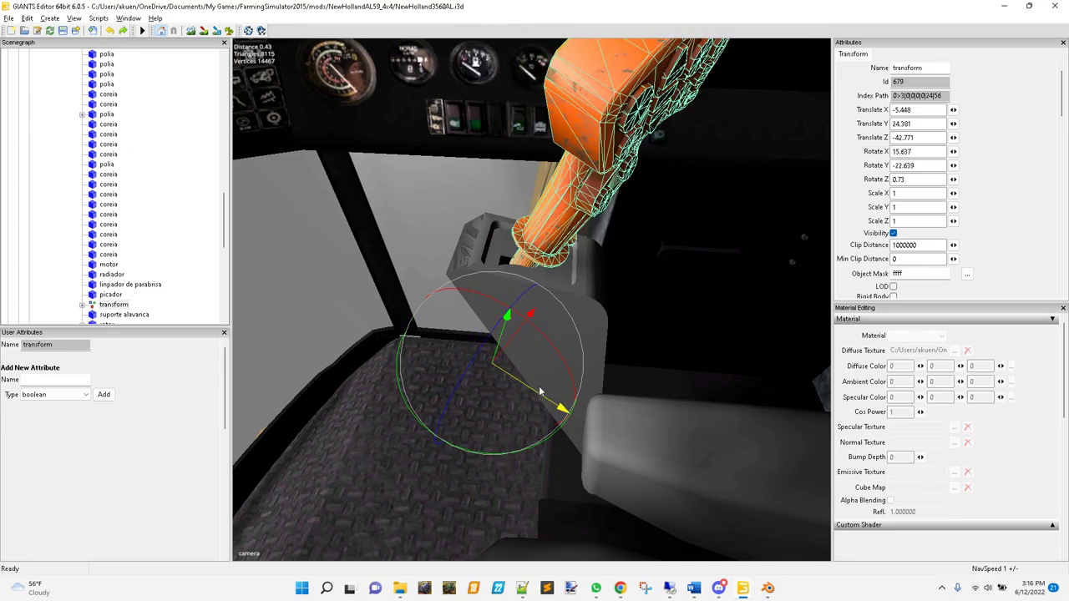
# - Nudge the joystick group back along the lever support, to about X -5.436, Y 24.365, Z -42.701
pyautogui.moveTo(525, 387); pyautogui.dragTo(539, 332)
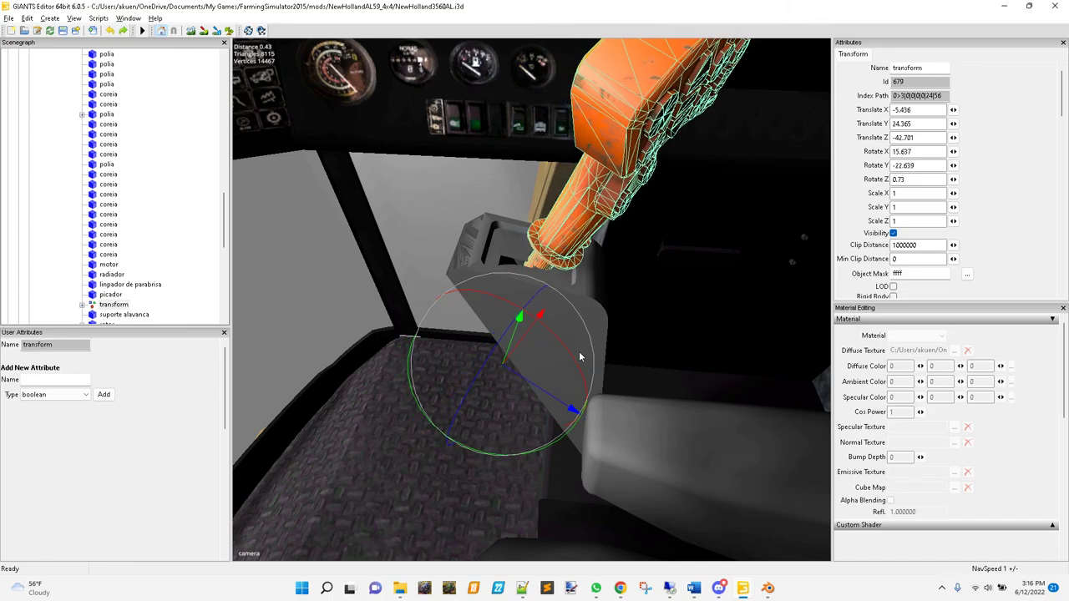
pyautogui.keyDown('alt'); pyautogui.moveTo(660, 323); pyautogui.dragTo(516, 353); pyautogui.keyUp('alt')
pyautogui.moveTo(516, 358); pyautogui.dragTo(607, 340, button='middle')
# - Rotate the suporte alavanca beneath the joystick to about -5.427 in Y rotation
pyautogui.click(117, 314)
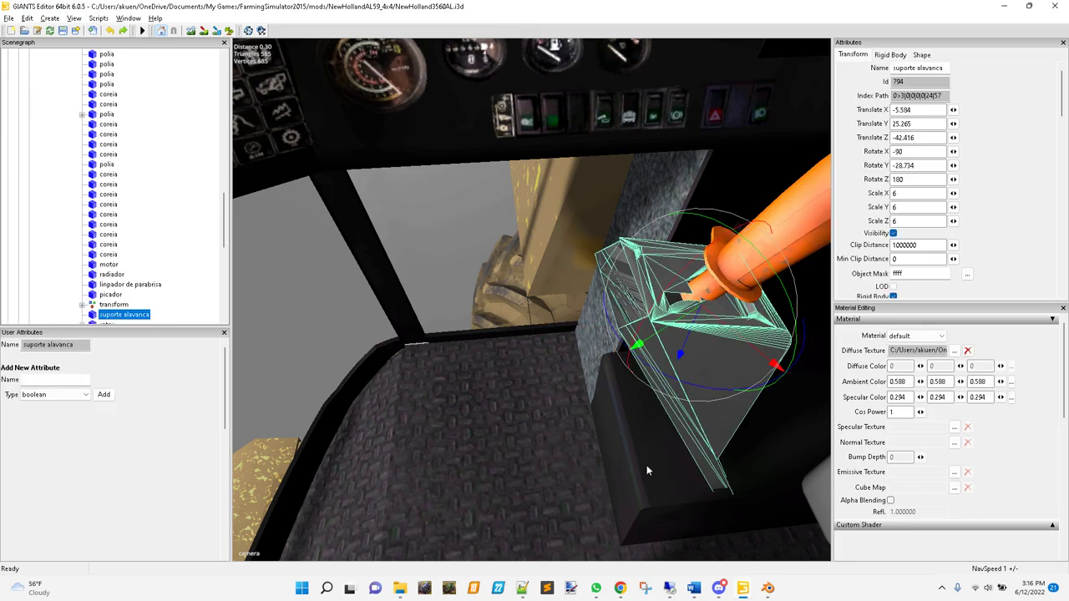
pyautogui.press('f')
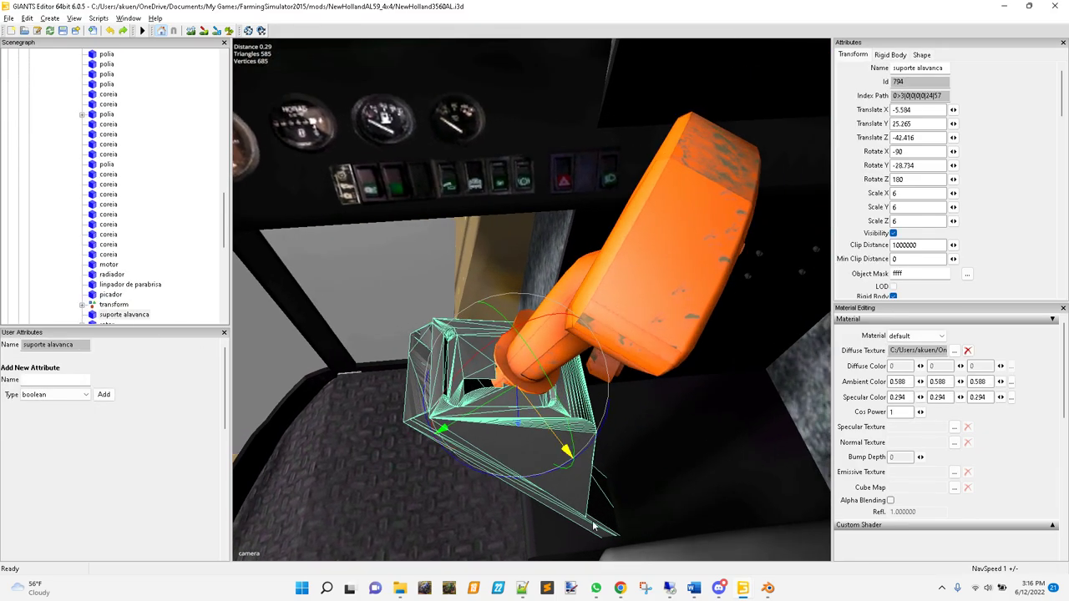
pyautogui.moveTo(541, 483); pyautogui.dragTo(491, 483)
pyautogui.keyDown('alt'); pyautogui.moveTo(576, 473); pyautogui.dragTo(536, 498, button='middle'); pyautogui.keyUp('alt')
pyautogui.moveTo(536, 498); pyautogui.dragTo(483, 426, button='right')
pyautogui.moveTo(482, 421); pyautogui.dragTo(468, 412)
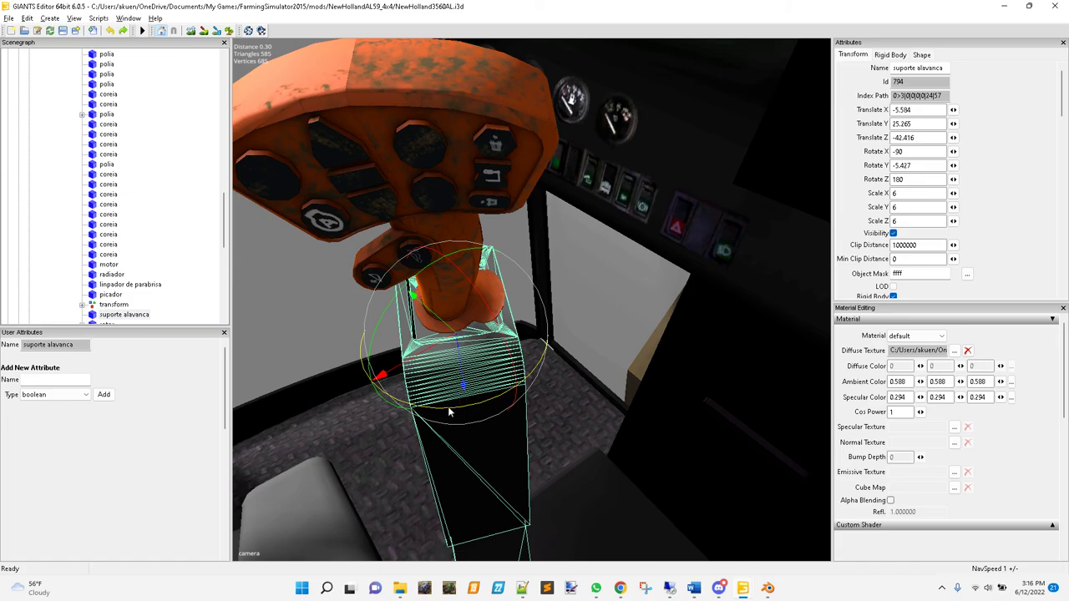
# - Try to tilt the joystick group to about 13.32 in X rotation
pyautogui.click(114, 305)
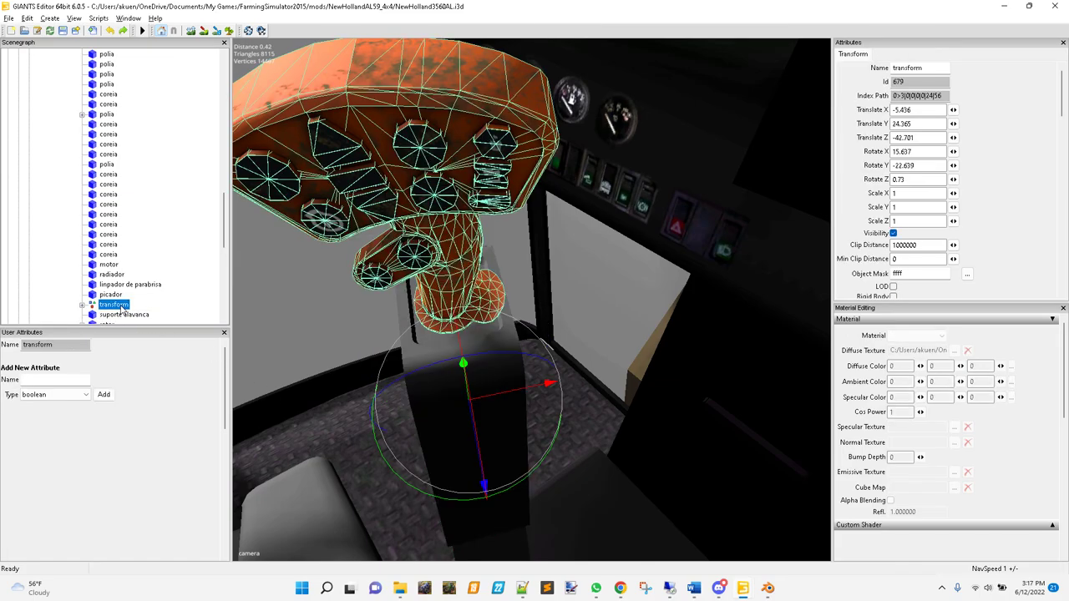
pyautogui.keyDown('alt'); pyautogui.moveTo(397, 494); pyautogui.dragTo(574, 499); pyautogui.keyUp('alt')
pyautogui.moveTo(573, 498); pyautogui.dragTo(416, 369, button='middle')
pyautogui.moveTo(420, 364)
pyautogui.mouseDown()
pyautogui.moveTo(400, 365)
pyautogui.moveTo(426, 360)
pyautogui.moveTo(415, 359)
pyautogui.mouseUp()
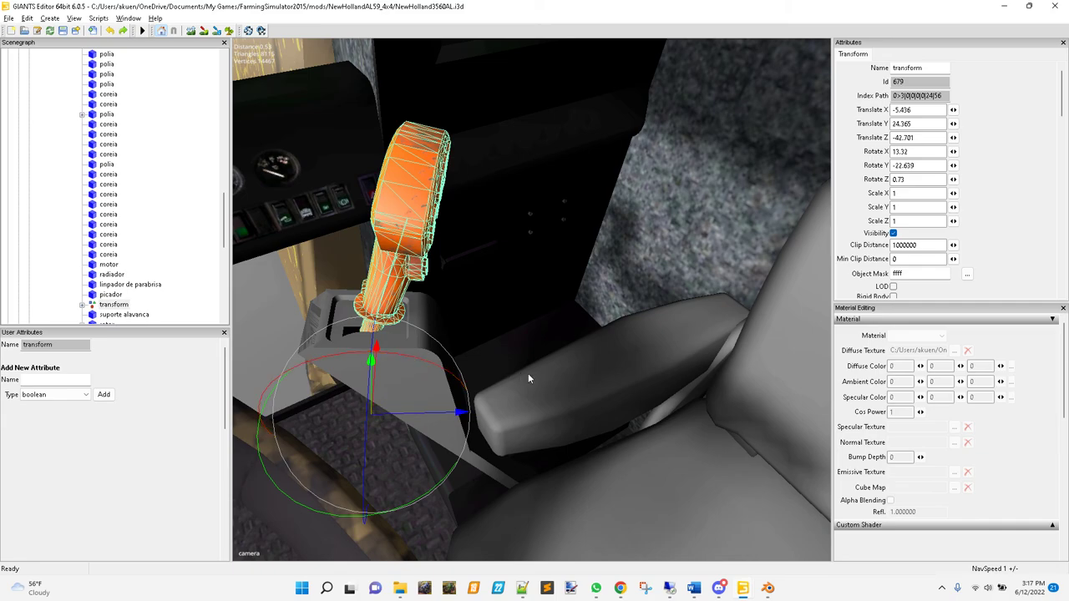
pyautogui.hotkey('ctrl', 'z')
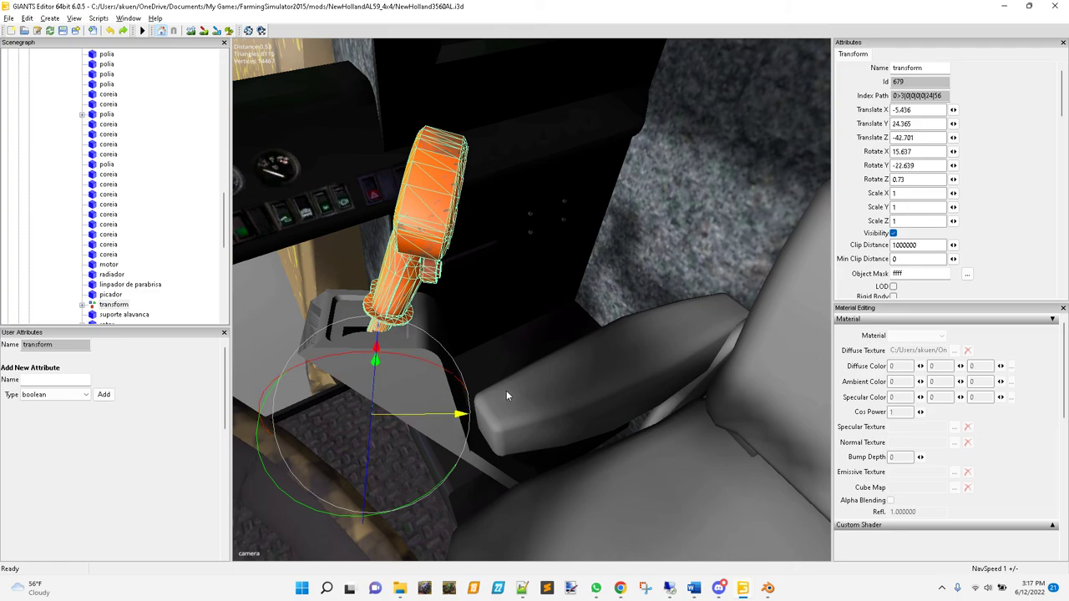
# - Shift the joystick group slightly along the lever support's slot, to about X -5.424, Y 24.374, Z -42.73
pyautogui.moveTo(432, 420); pyautogui.dragTo(403, 420)
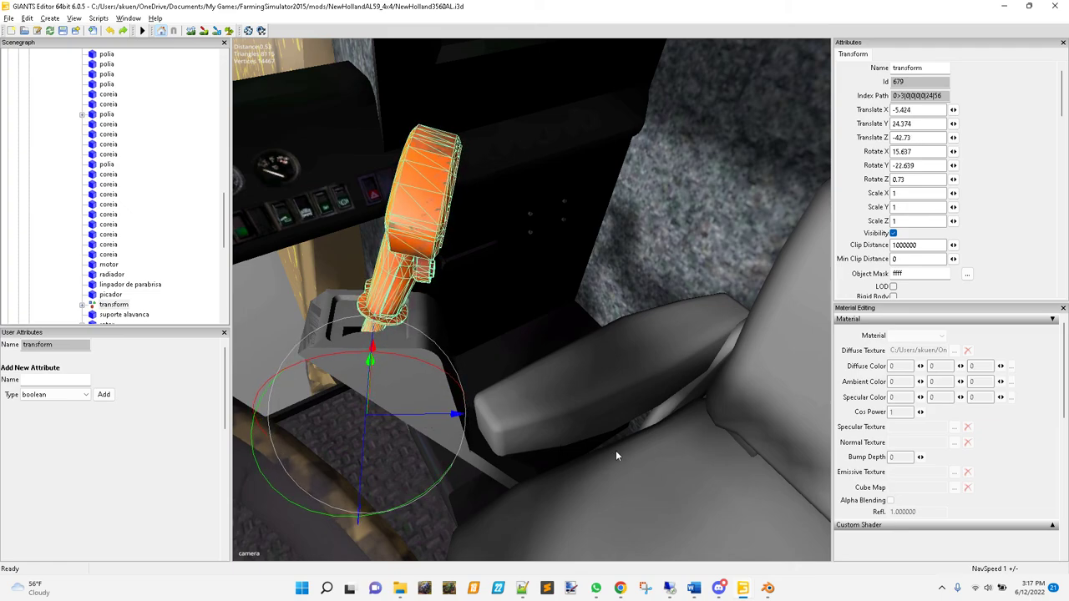
pyautogui.scroll(3, 610, 451)
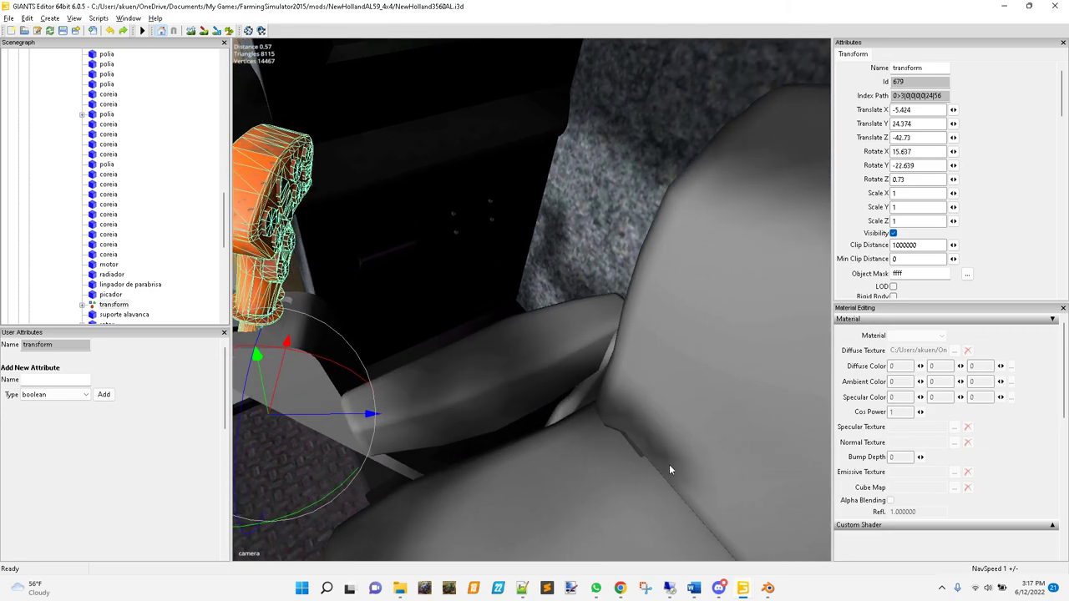
pyautogui.keyDown('alt'); pyautogui.moveTo(527, 436); pyautogui.dragTo(419, 423); pyautogui.keyUp('alt')
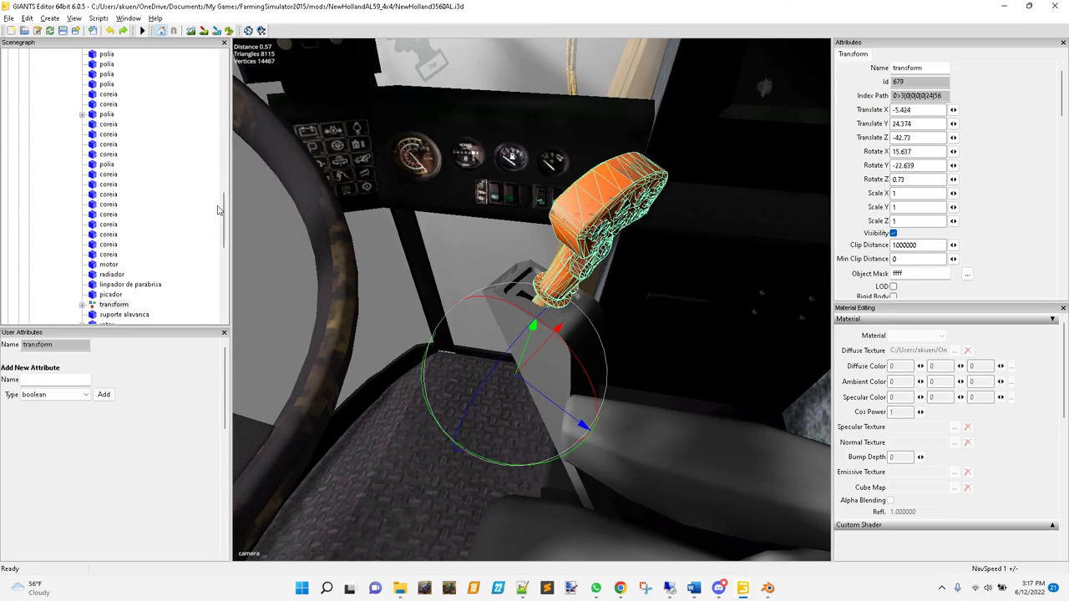
# - Select the player_rightHand node inside the joystick group and examine its placement and the joystick's fit from several angles
pyautogui.scroll(-3, 225, 212)
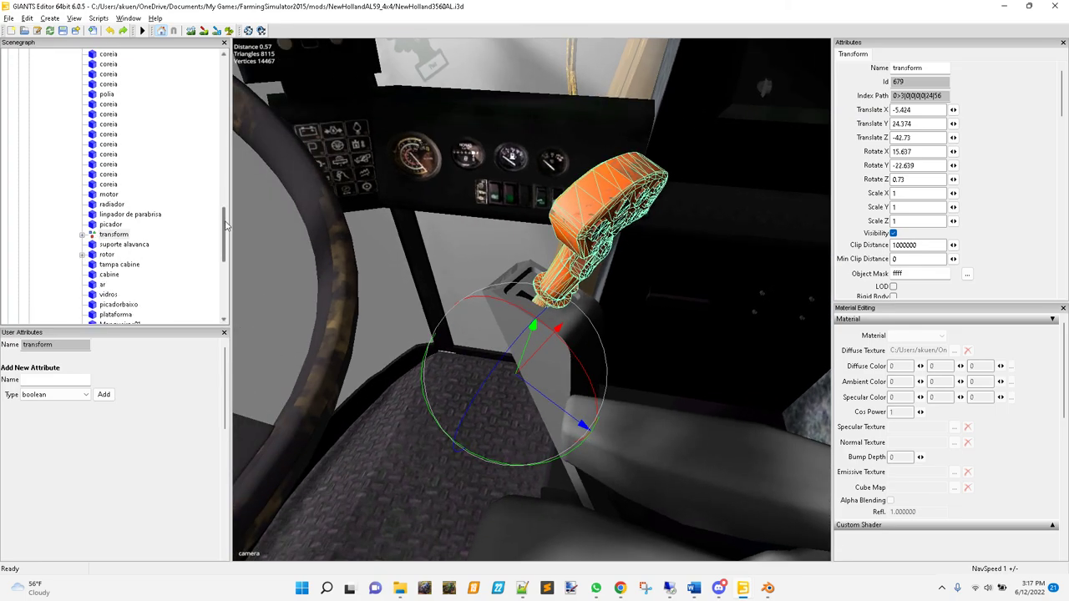
pyautogui.click(82, 235)
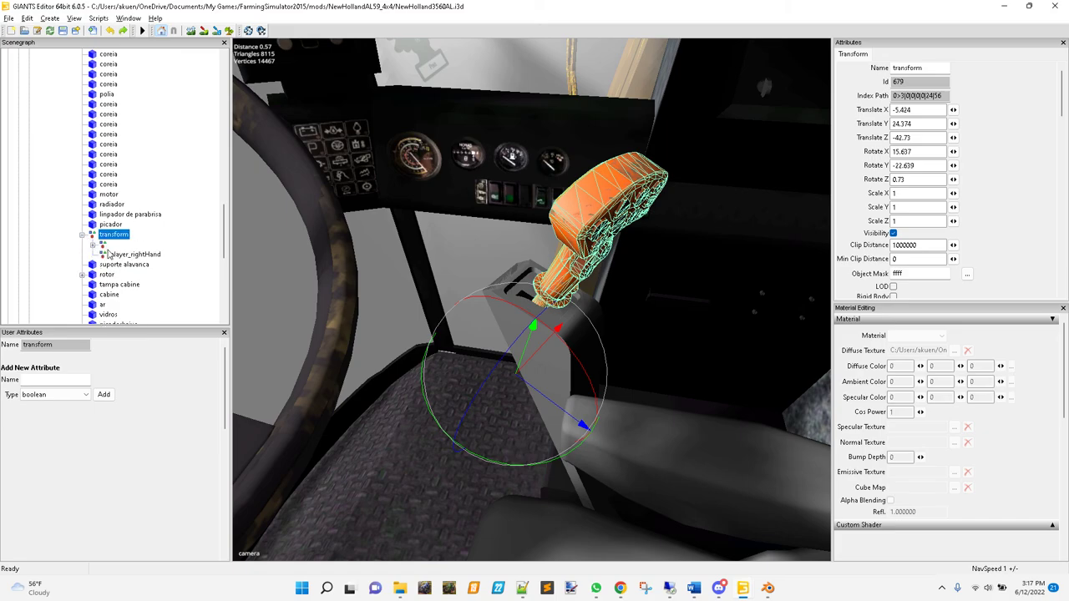
pyautogui.click(127, 254)
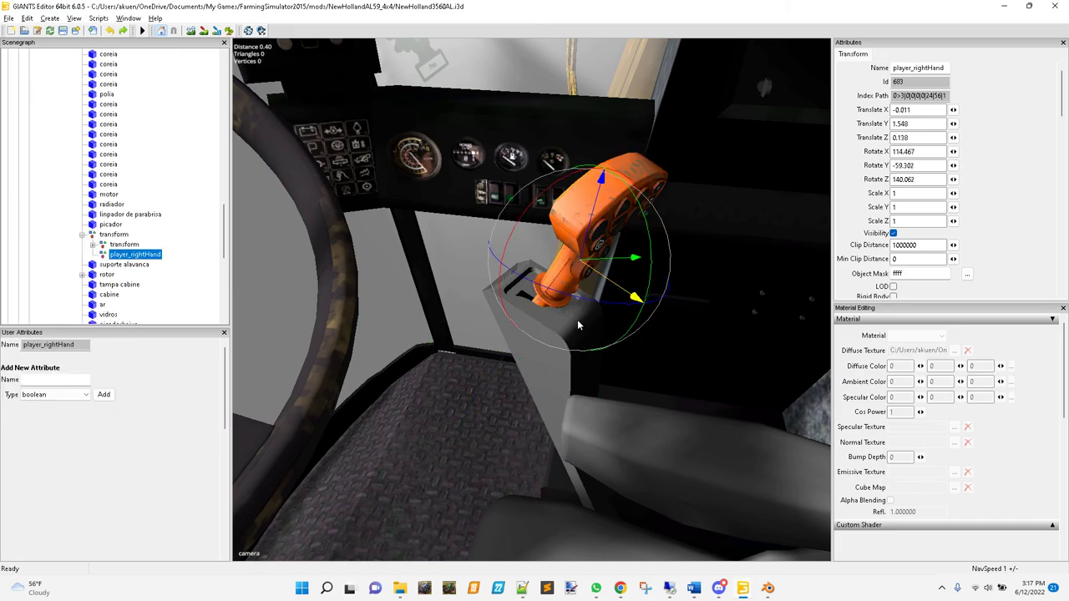
pyautogui.keyDown('alt'); pyautogui.moveTo(577, 321); pyautogui.dragTo(508, 281); pyautogui.keyUp('alt')
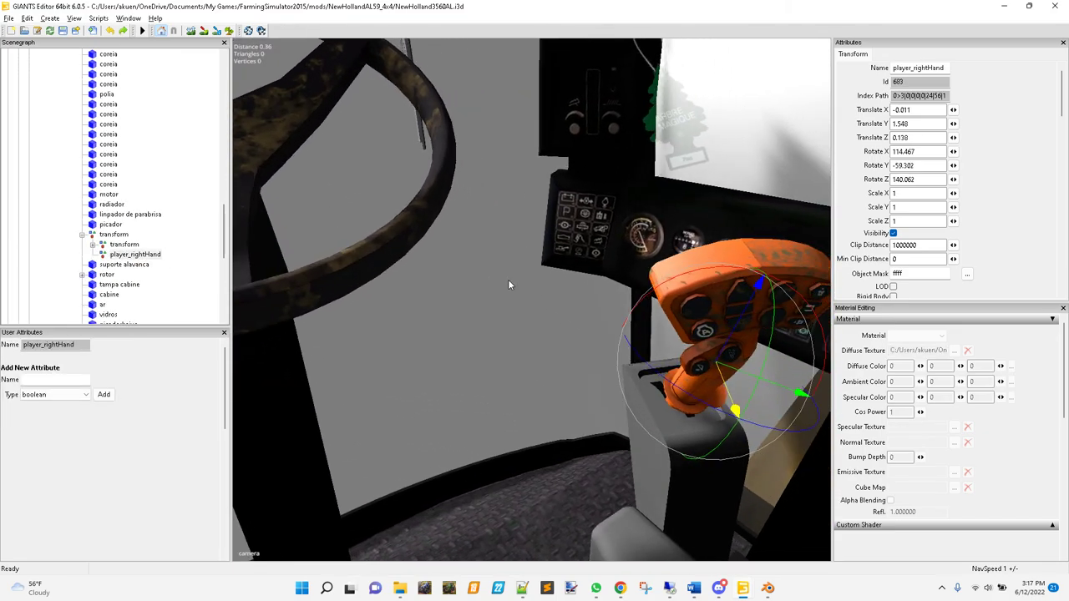
pyautogui.moveTo(509, 283)
pyautogui.keyDown('alt'); pyautogui.mouseDown(button='middle')
pyautogui.moveTo(499, 282)
pyautogui.moveTo(516, 306)
pyautogui.moveTo(505, 301)
pyautogui.mouseUp(button='middle'); pyautogui.keyUp('alt')
pyautogui.scroll(5, 518, 304)
pyautogui.scroll(-2, 521, 304)
pyautogui.keyDown('alt'); pyautogui.moveTo(505, 302); pyautogui.dragTo(506, 305); pyautogui.keyUp('alt')
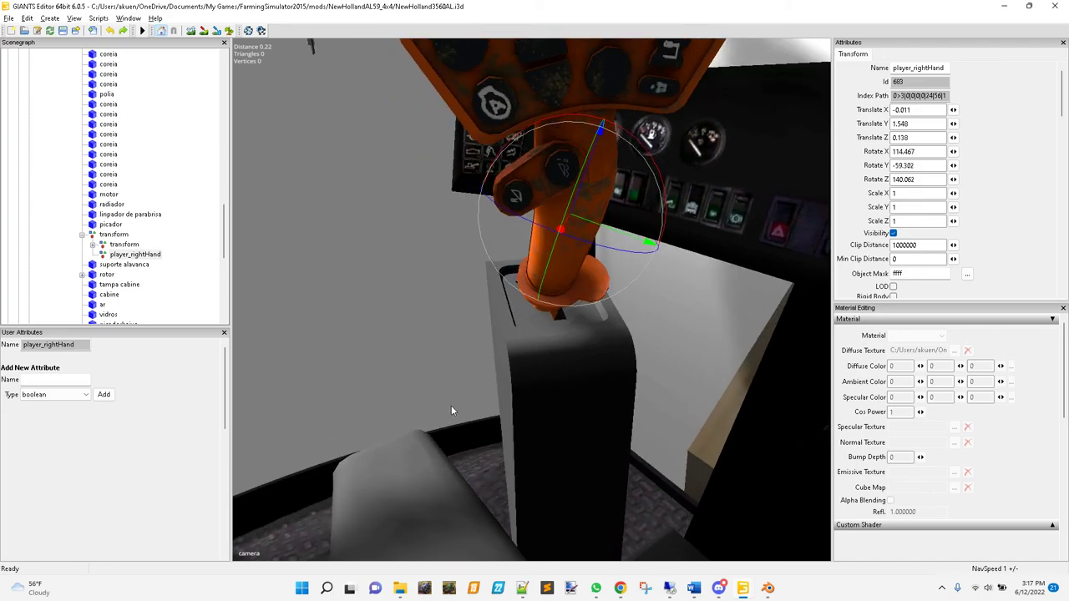
pyautogui.moveTo(389, 411); pyautogui.dragTo(486, 411, button='middle')
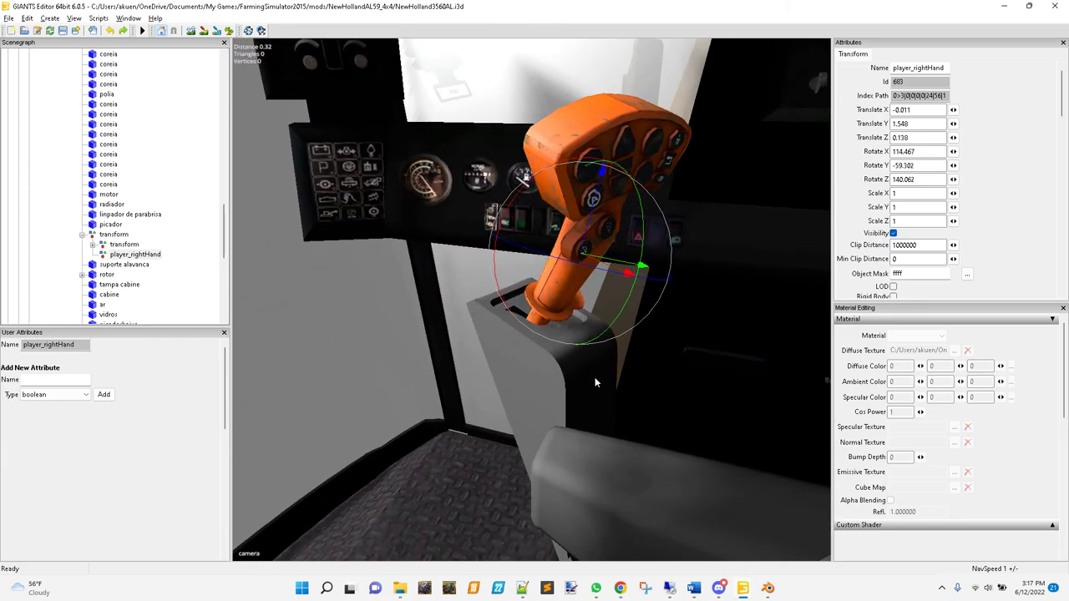
pyautogui.moveTo(566, 486); pyautogui.dragTo(566, 366, button='middle')
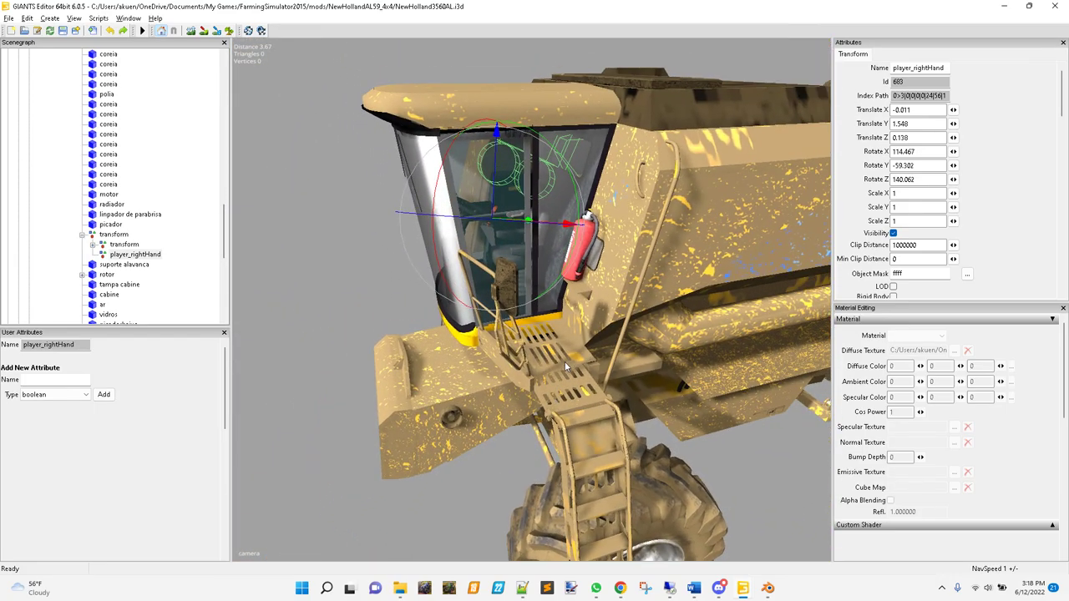
# - Collapse the joystick group and delete all five root-level light nodes around the camera node
pyautogui.click(82, 235)
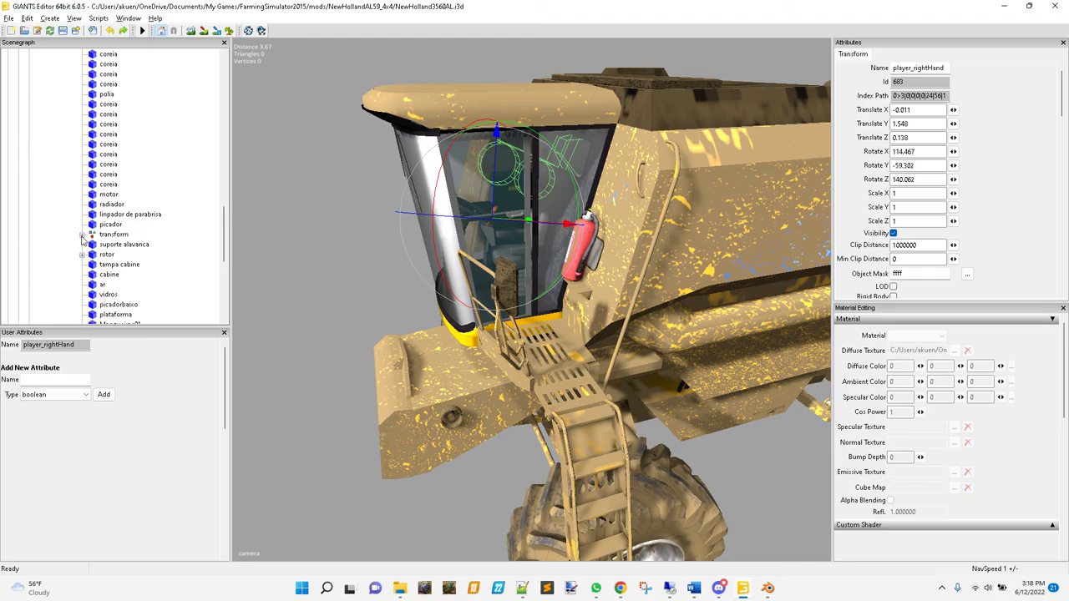
pyautogui.moveTo(224, 236); pyautogui.dragTo(226, 285)
pyautogui.click(25, 286)
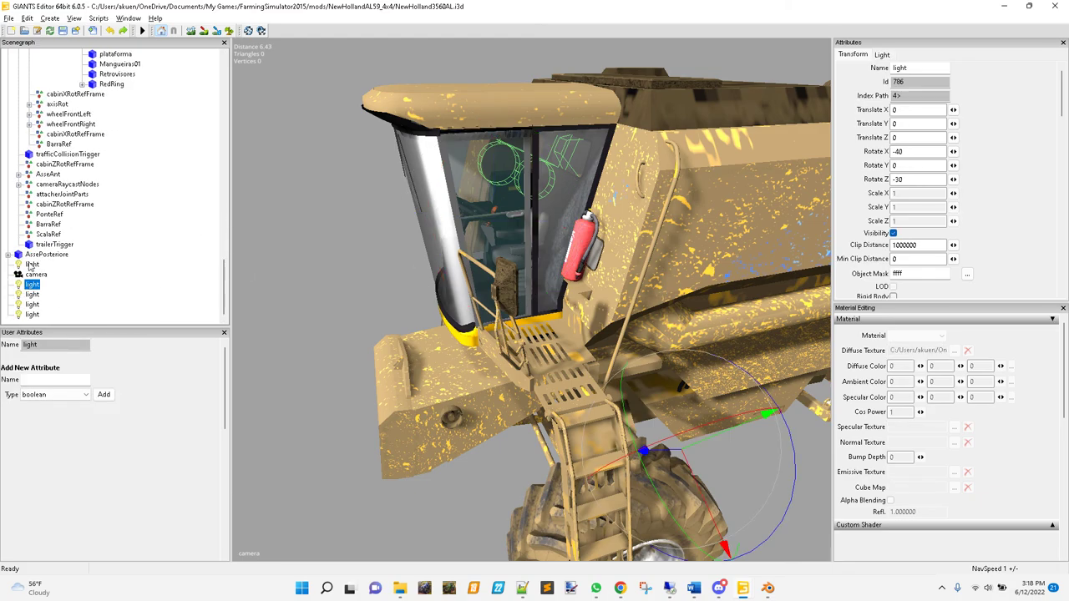
pyautogui.click(31, 264)
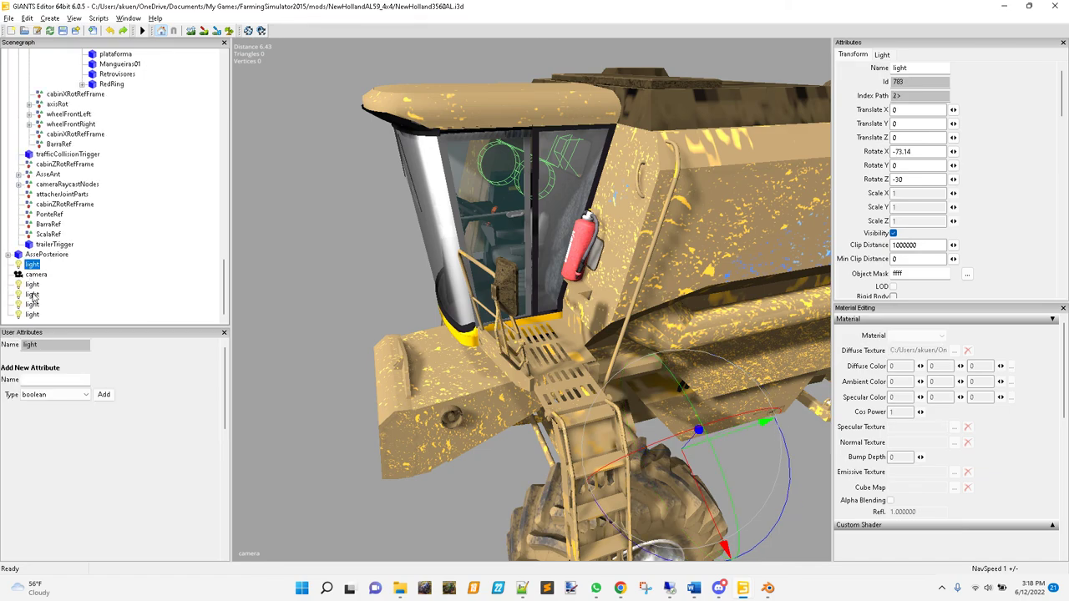
pyautogui.keyDown('ctrl'); pyautogui.click(33, 286); pyautogui.keyUp('ctrl')
pyautogui.keyDown('ctrl'); pyautogui.click(34, 296); pyautogui.keyUp('ctrl')
pyautogui.keyDown('ctrl'); pyautogui.click(34, 306); pyautogui.keyUp('ctrl')
pyautogui.keyDown('ctrl'); pyautogui.click(35, 315); pyautogui.keyUp('ctrl')
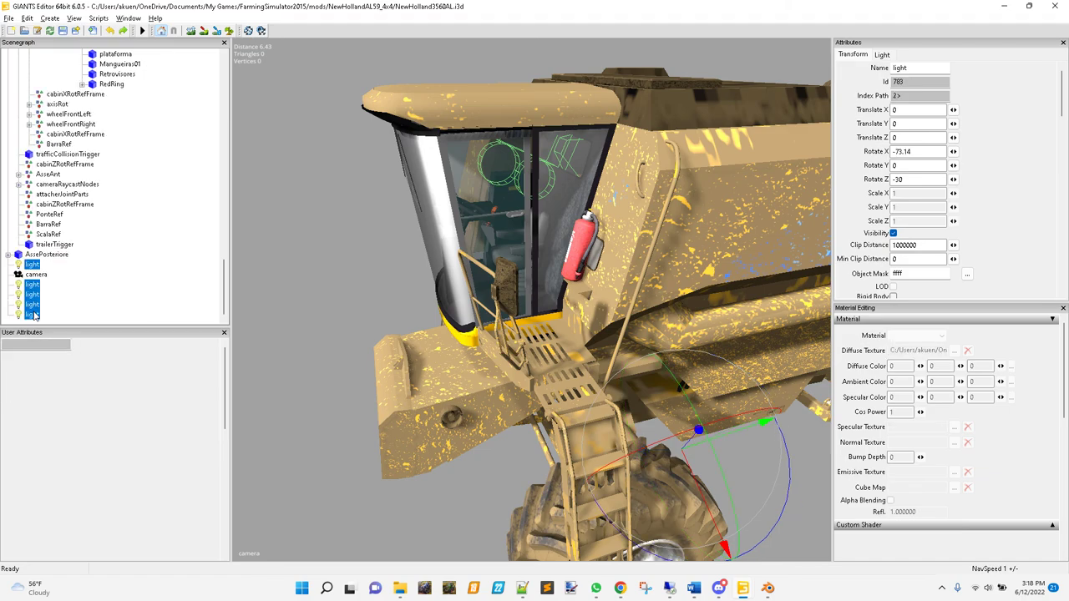
pyautogui.press('Delete')
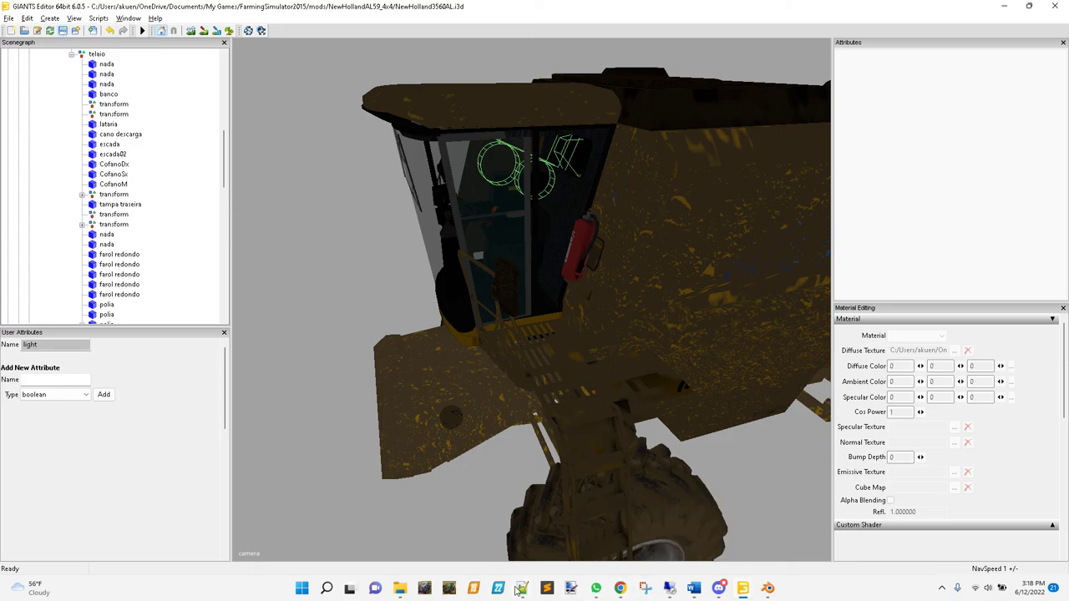
# - Switch to Farming Simulator 15 and start the career in Savegame 1 on the Gelvin Valley 2015 v.2 map
pyautogui.click(425, 591)
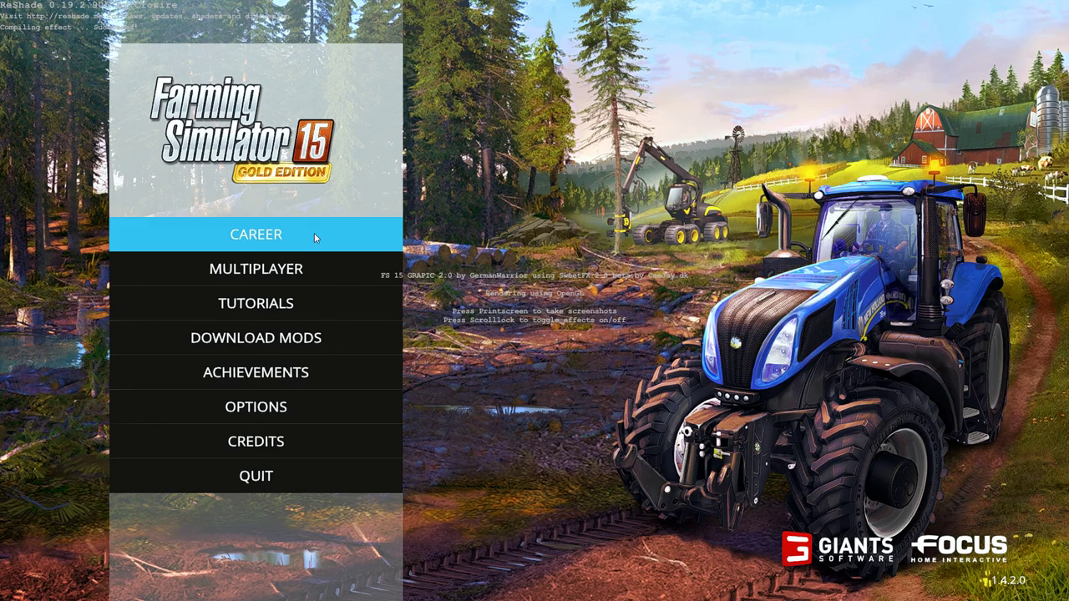
pyautogui.click(315, 238)
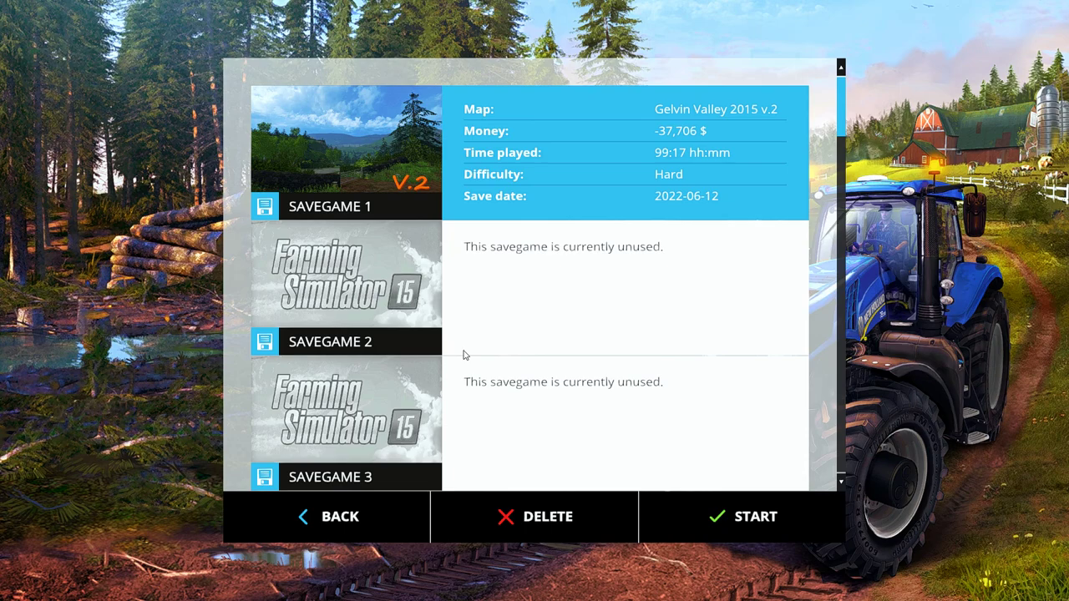
pyautogui.press('Return')
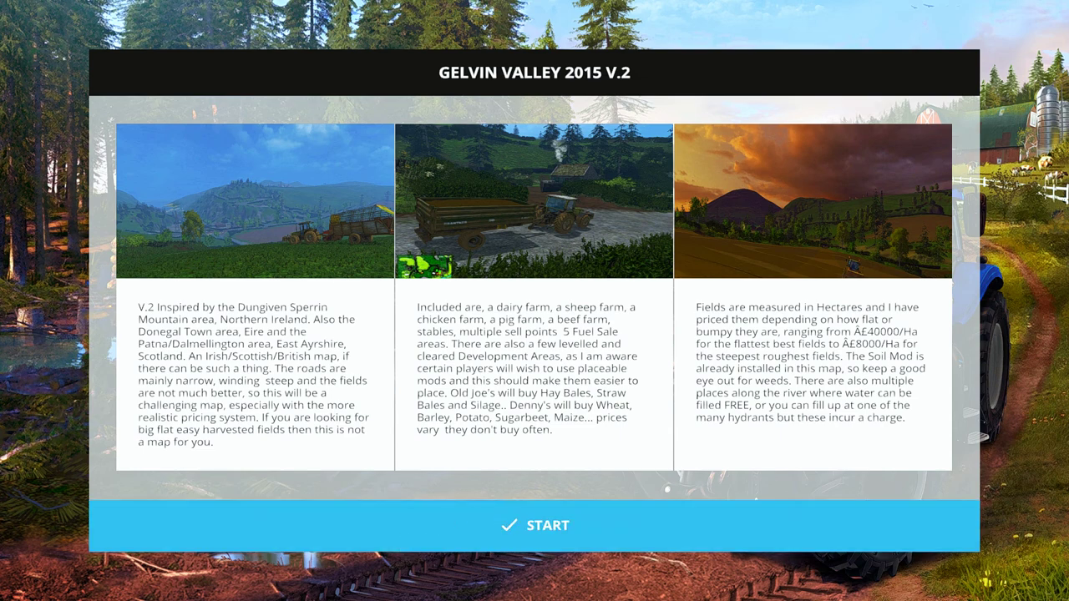
pyautogui.click(535, 525)
# - Switch to the New Holland AL 59 combine and examine the joystick from inside the cab and through the windshield
pyautogui.press('Tab')
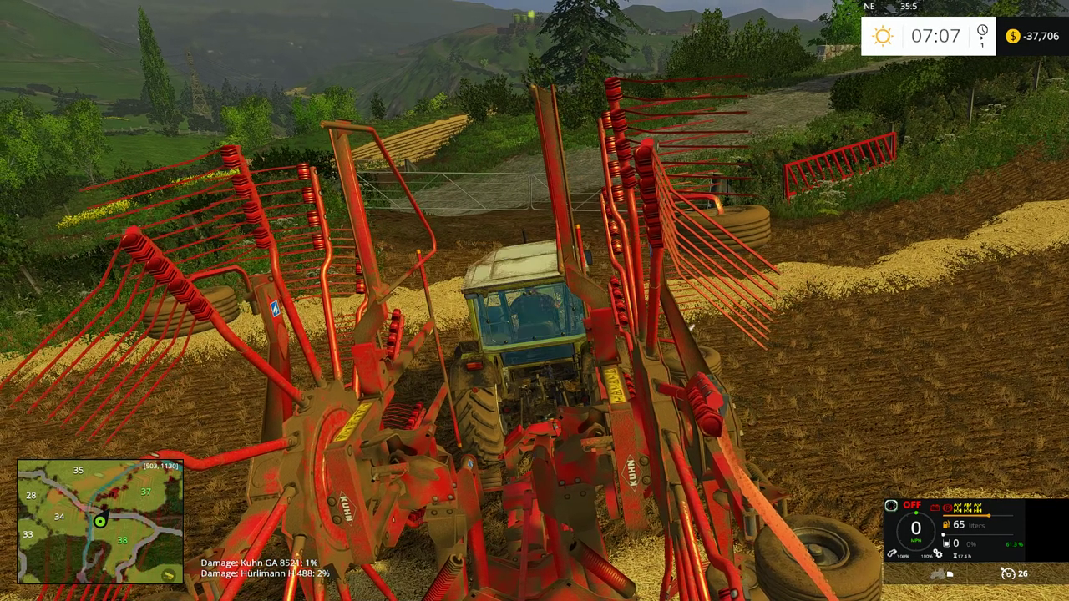
pyautogui.press('Tab')
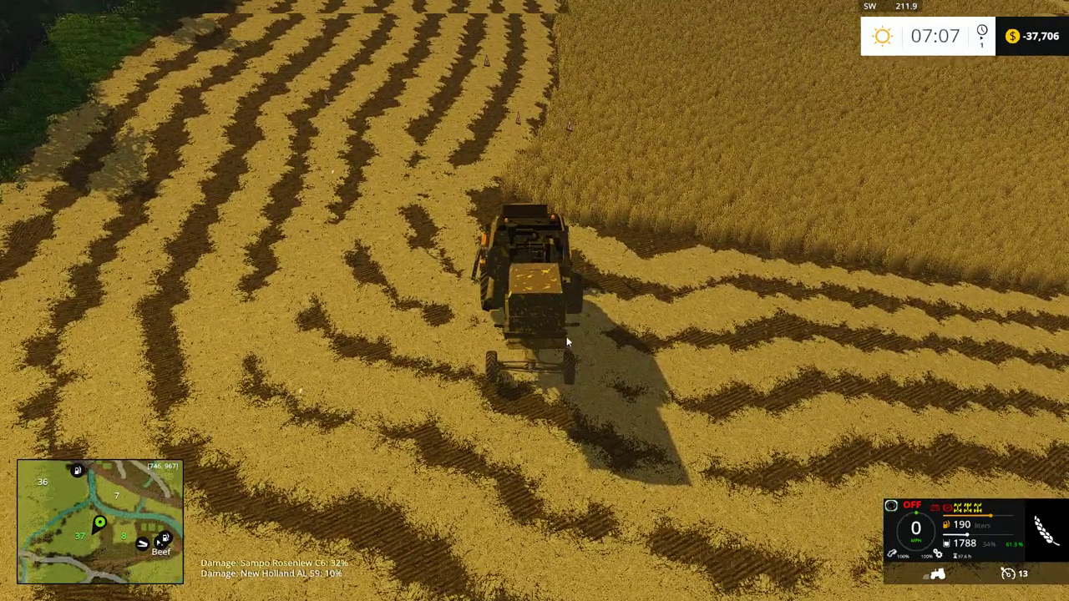
pyautogui.press('c')
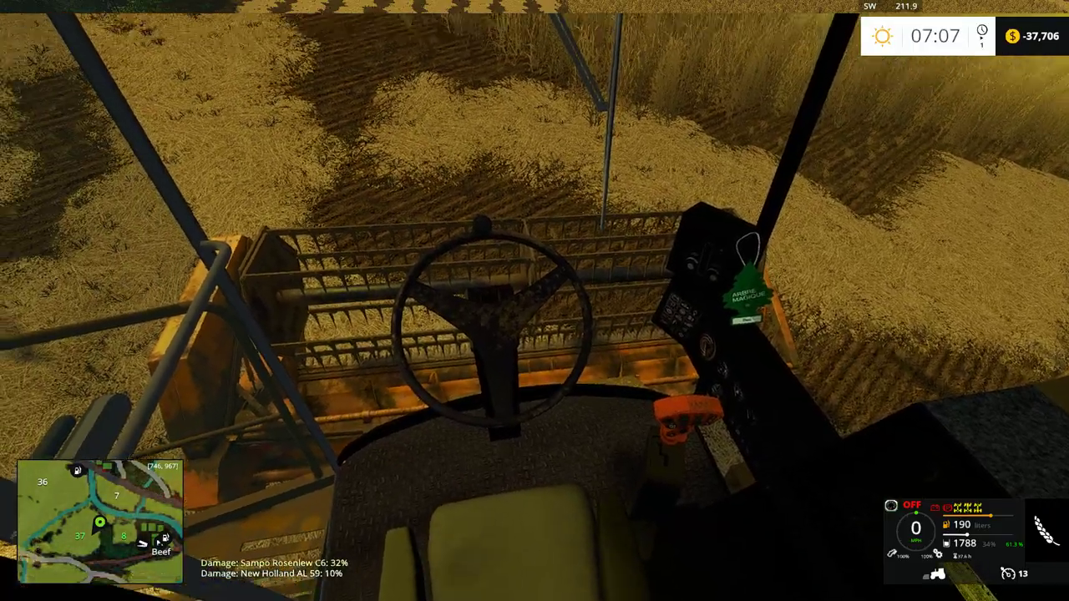
pyautogui.press('c')
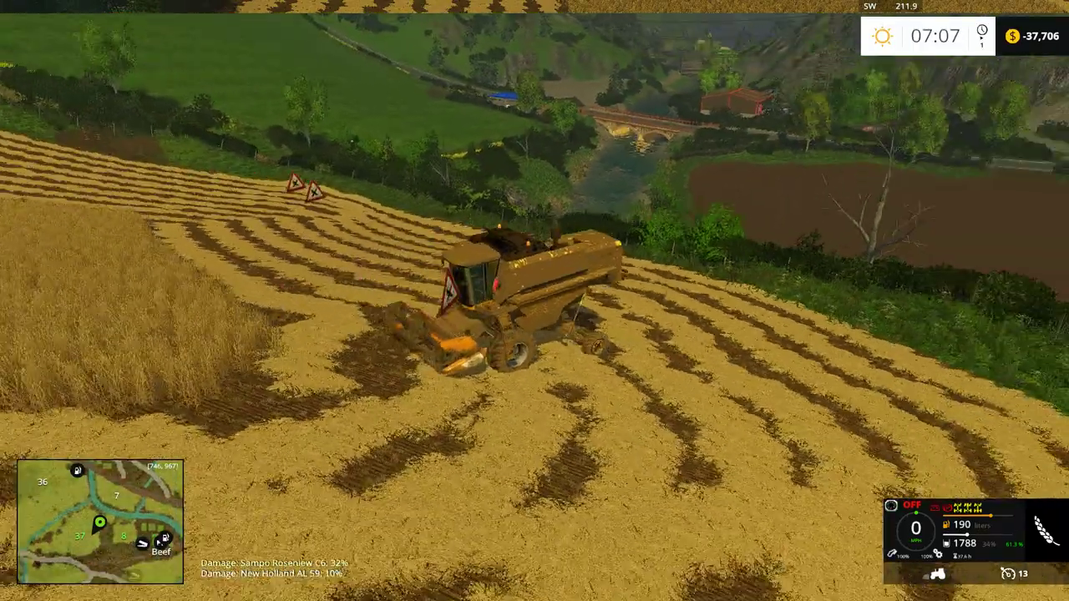
pyautogui.scroll(5, 535, 335)
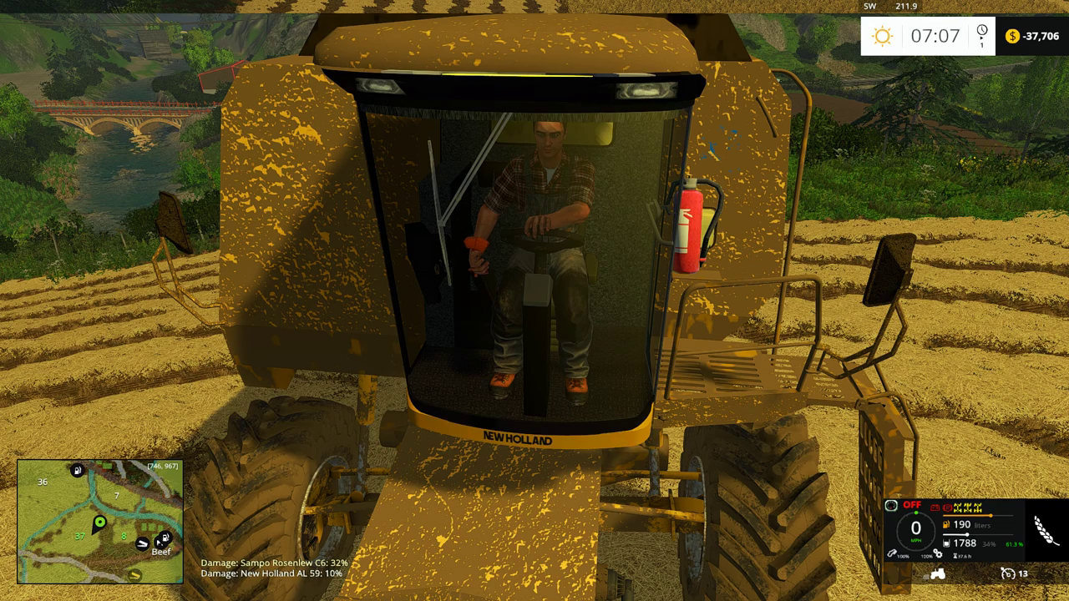
# - Start the combine's engine, drive it forward briefly and examine the driver's right hand against the joystick
pyautogui.press('Return')
pyautogui.press('alt')
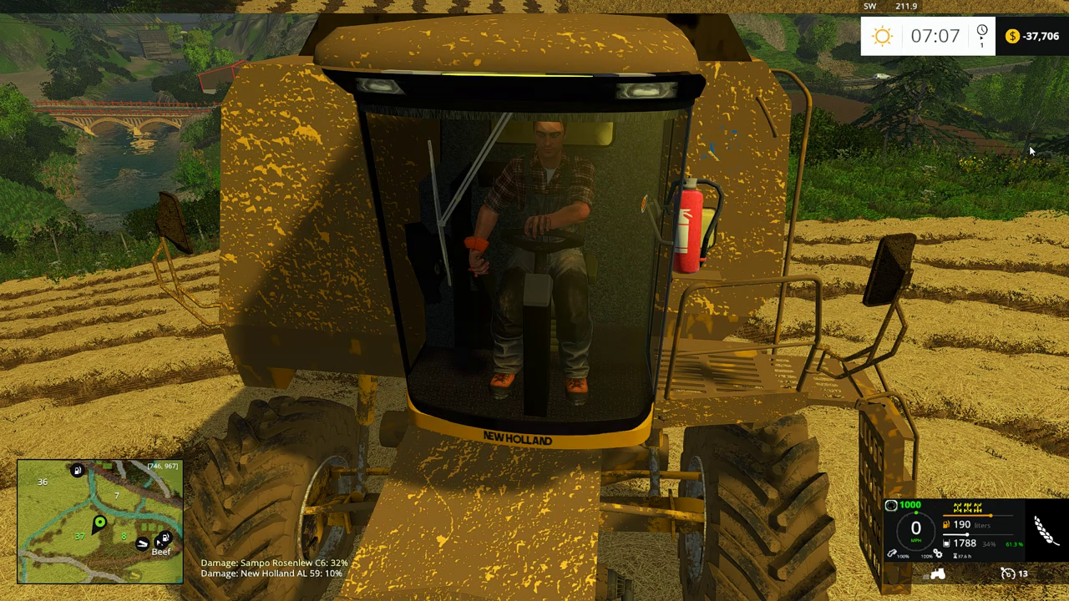
pyautogui.press('w')
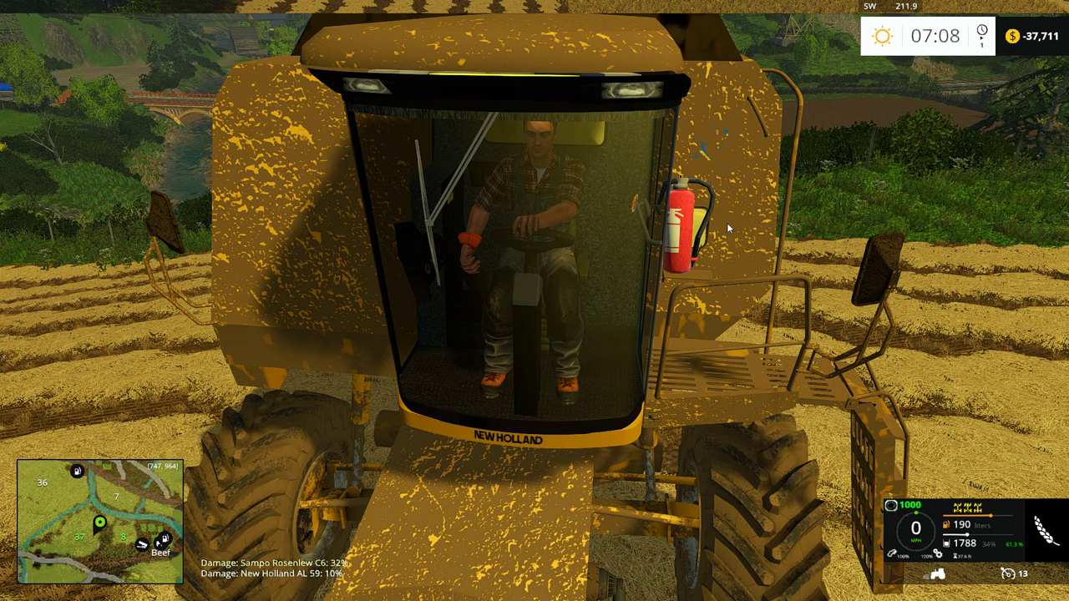
pyautogui.rightClick(620, 270)
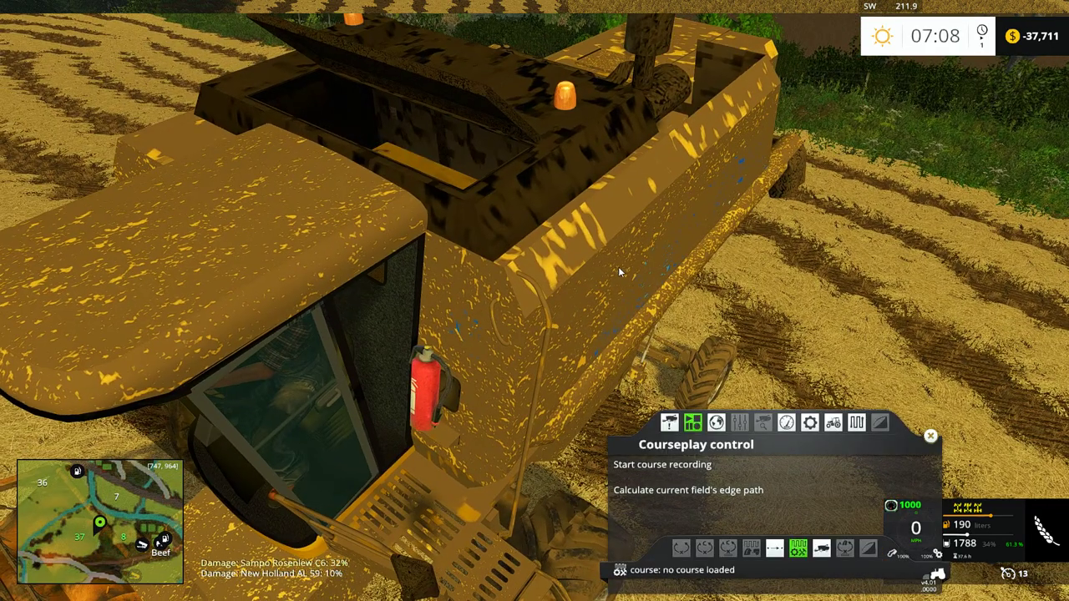
pyautogui.click(930, 436)
pyautogui.rightClick(426, 418)
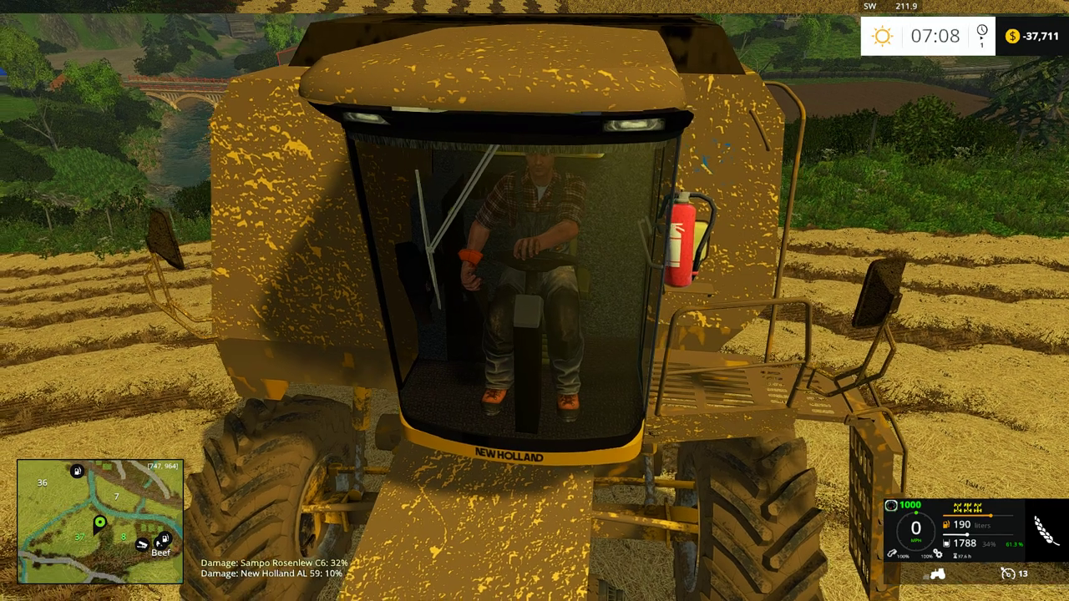
# - Pause the game, switch to Notepad++ and locate the characterNode's rightArm ikChain in NewHolland3560AL.xml
pyautogui.press('Escape')
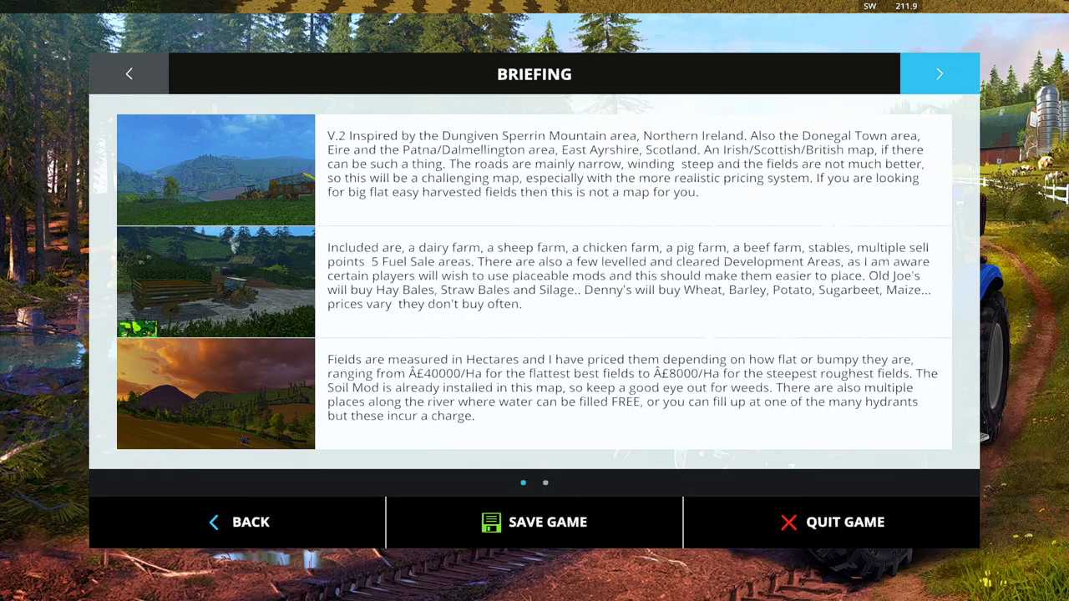
pyautogui.hotkey('alt', 'Tab')
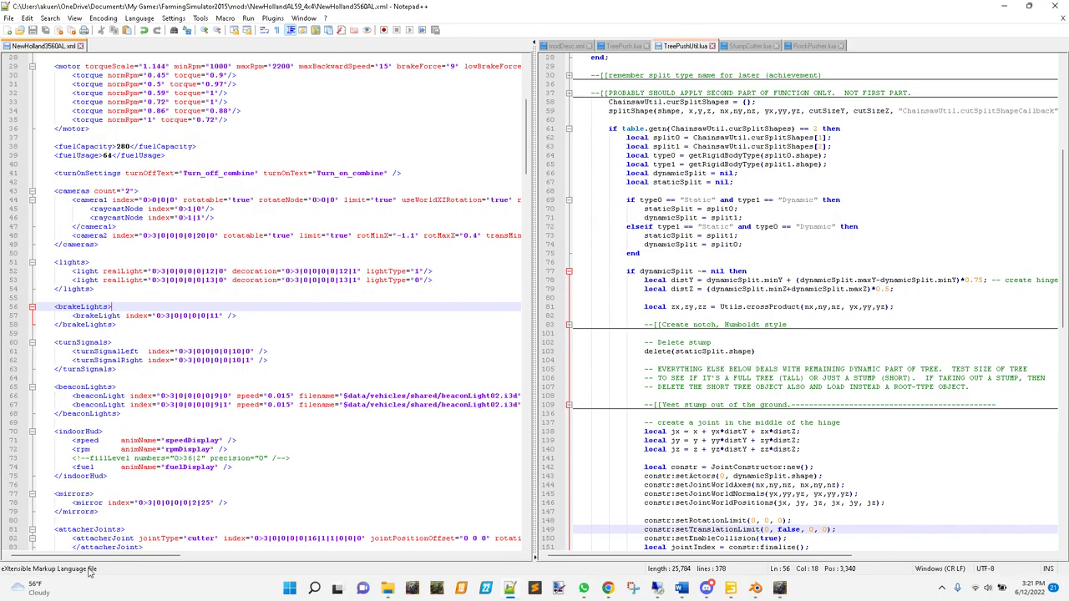
pyautogui.scroll(-20, 283, 389)
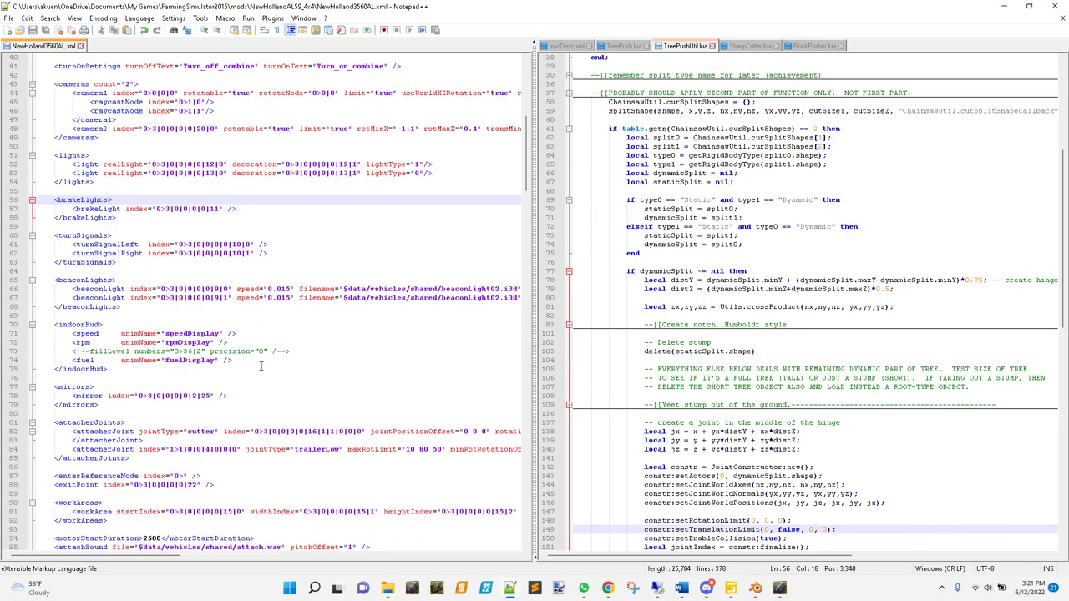
pyautogui.scroll(-16, 262, 365)
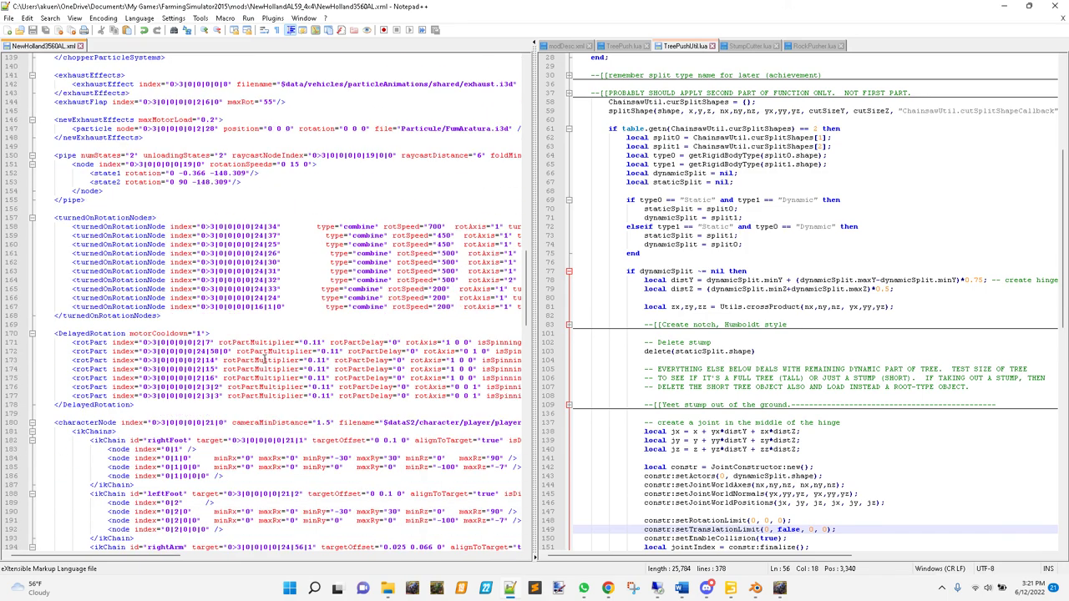
pyautogui.scroll(-9, 392, 344)
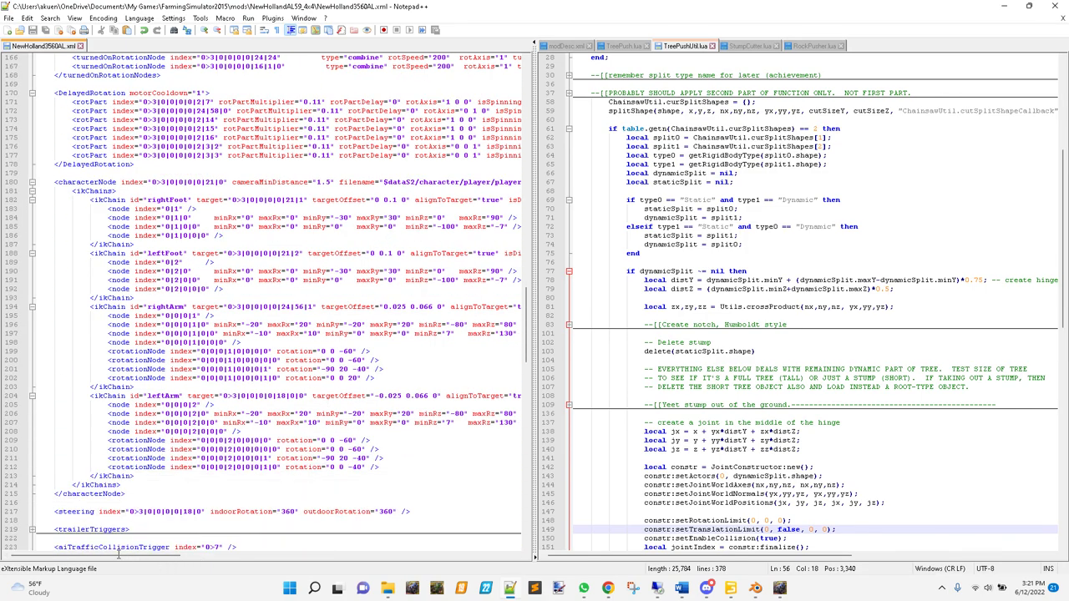
pyautogui.moveTo(110, 556); pyautogui.dragTo(126, 558)
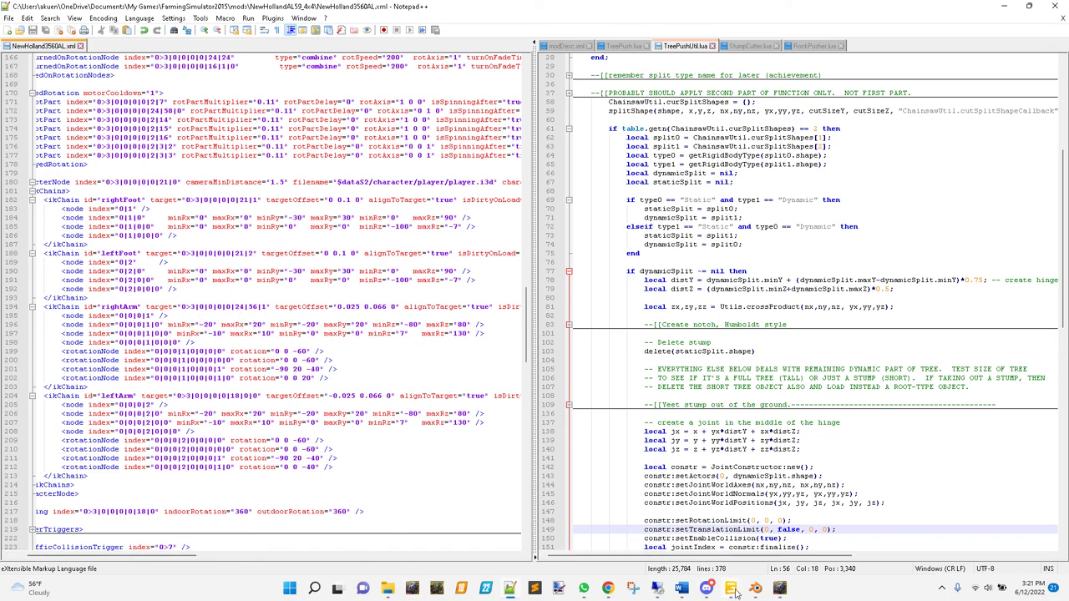
# - Switch to GIANTS Editor, bring the cab's orange joystick into close view and select the player_rightHand node in the lever's transform group
pyautogui.moveTo(733, 589)
pyautogui.click(668, 535)
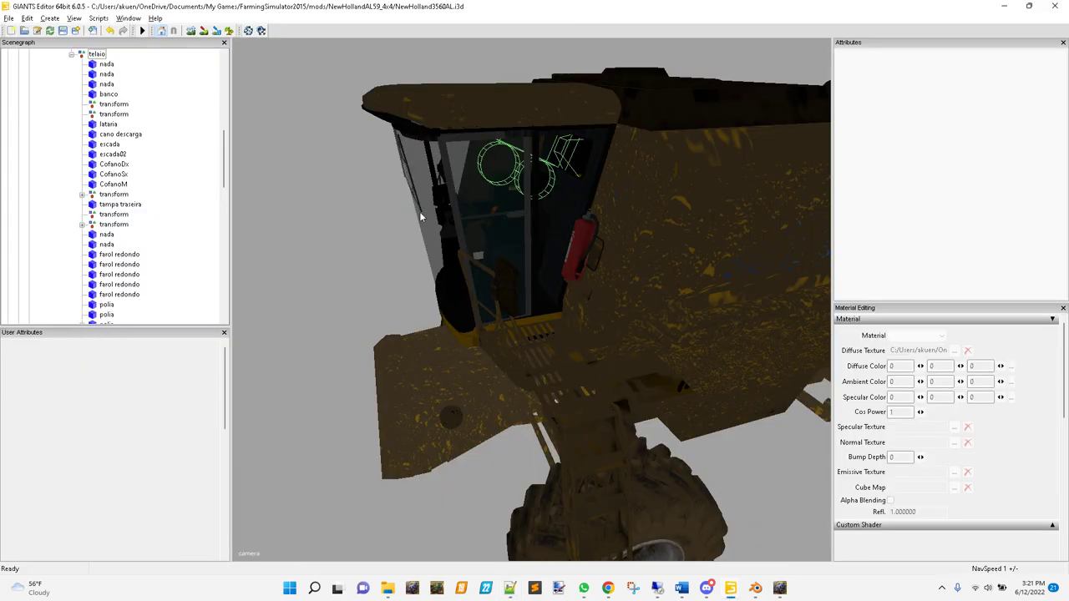
pyautogui.scroll(6, 501, 195)
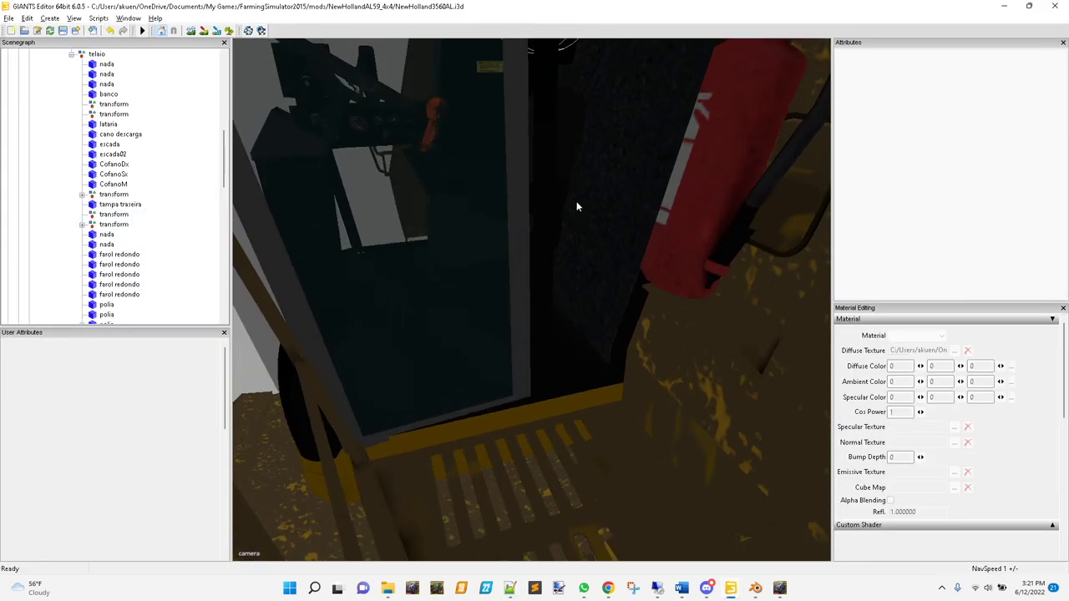
pyautogui.keyDown('alt'); pyautogui.moveTo(577, 206); pyautogui.dragTo(601, 308, button='middle'); pyautogui.keyUp('alt')
pyautogui.scroll(10, 367, 302)
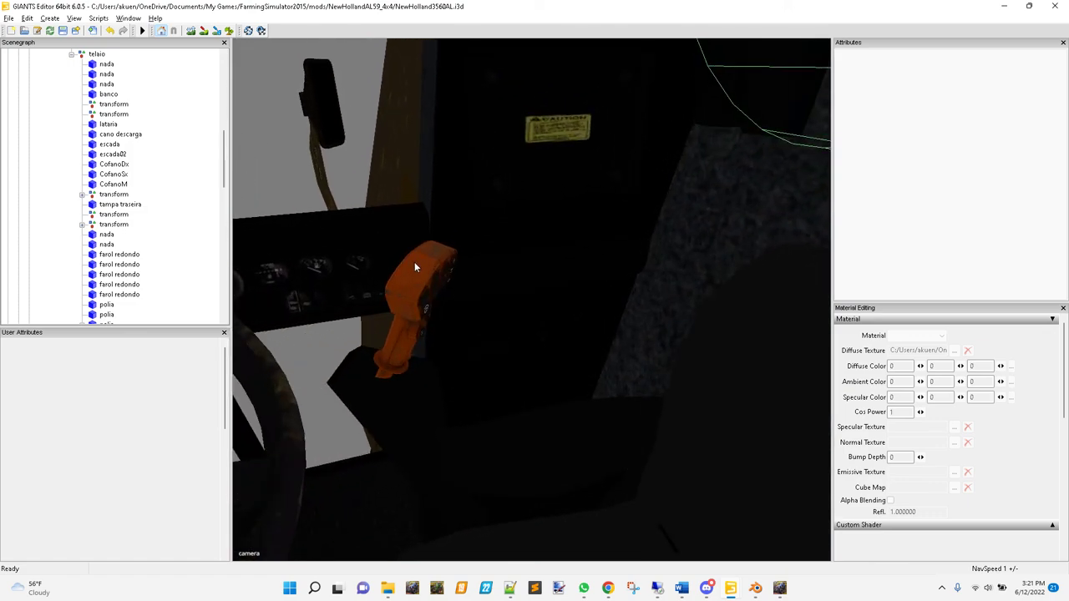
pyautogui.keyDown('alt'); pyautogui.moveTo(422, 260); pyautogui.dragTo(445, 274); pyautogui.keyUp('alt')
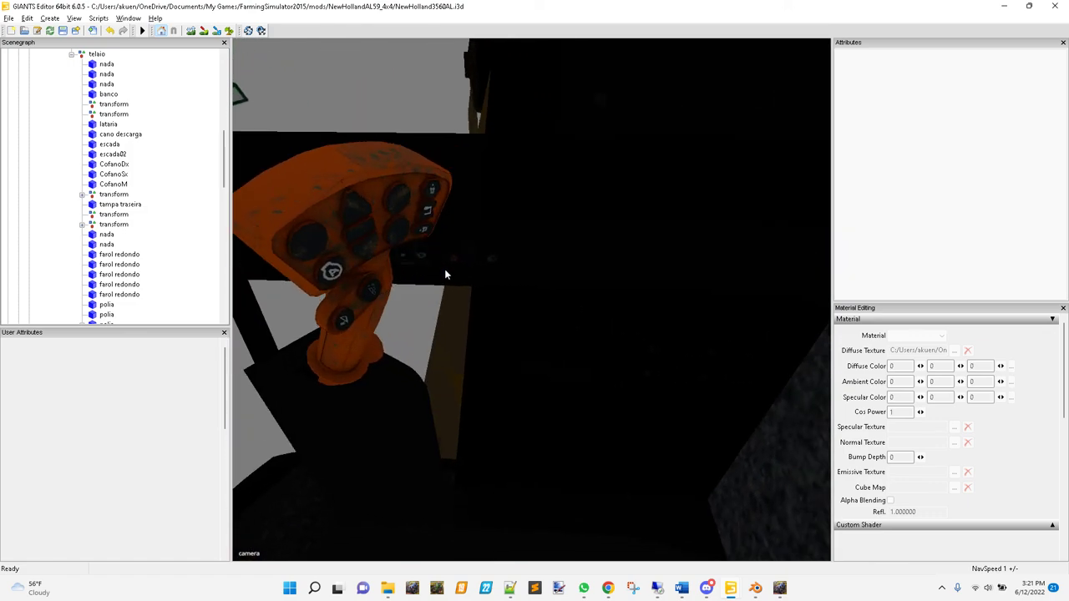
pyautogui.scroll(-10, 139, 236)
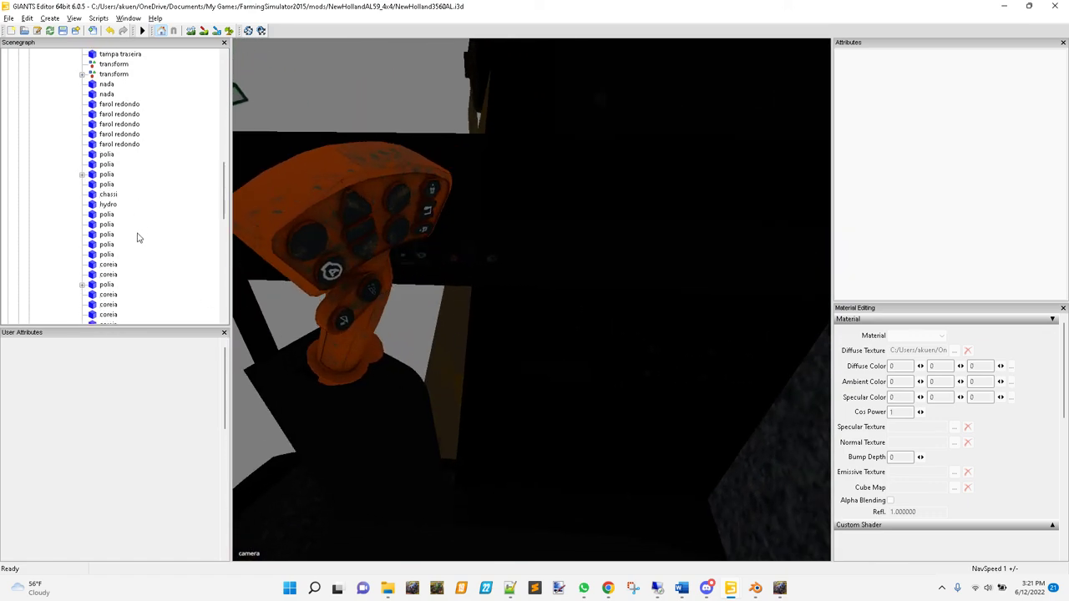
pyautogui.scroll(-4, 139, 239)
pyautogui.click(122, 245)
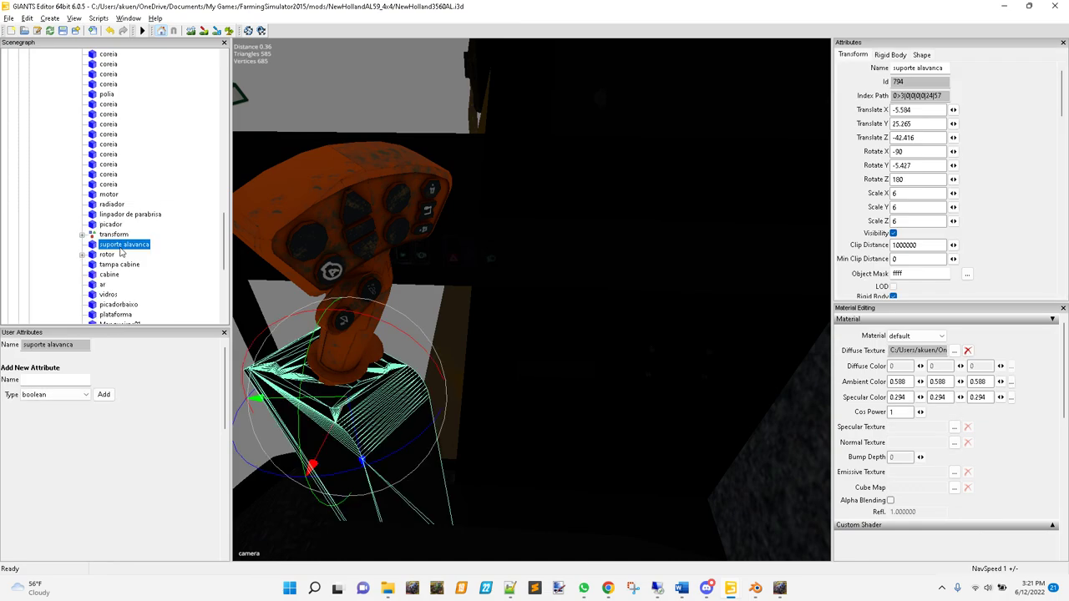
pyautogui.click(82, 235)
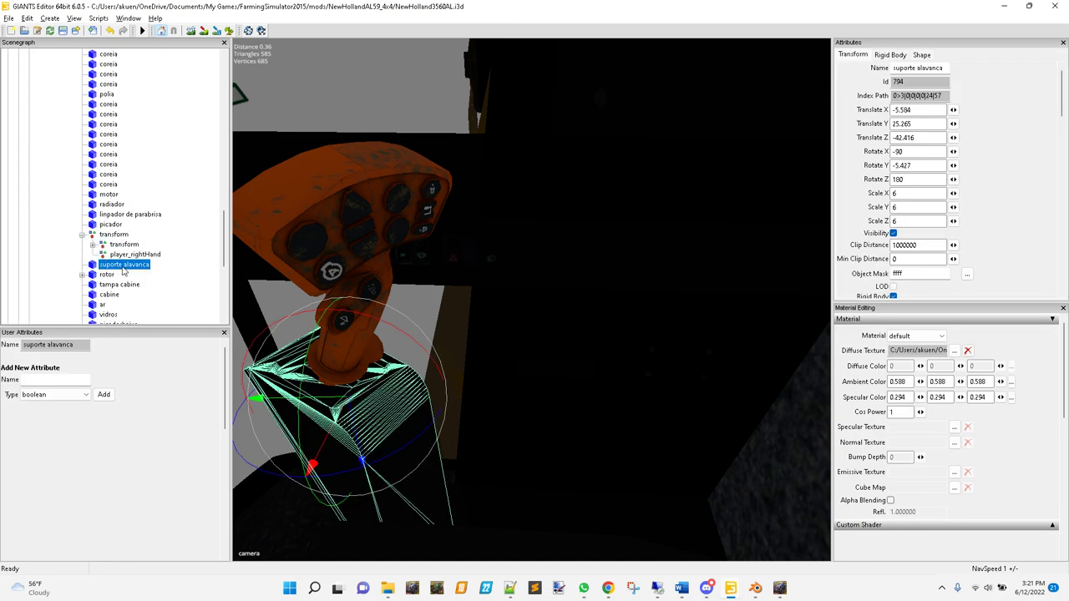
pyautogui.click(125, 254)
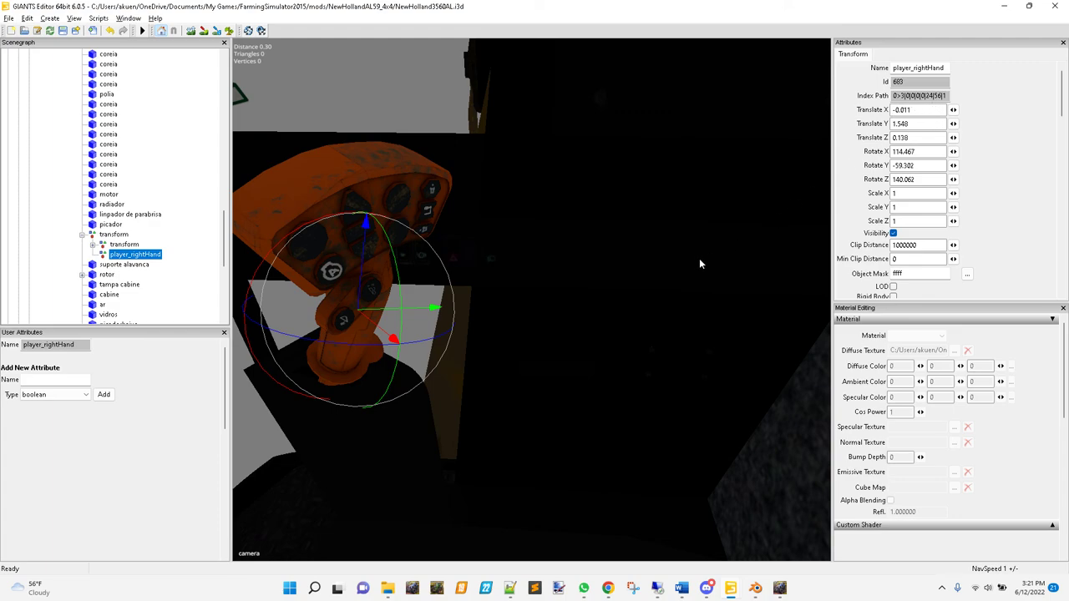
# - Examine the position and axis directions of the player_rightHand node against the joystick grip from another angle
pyautogui.moveTo(491, 331); pyautogui.dragTo(586, 337, button='middle')
pyautogui.keyDown('alt'); pyautogui.moveTo(586, 333); pyautogui.dragTo(592, 324); pyautogui.keyUp('alt')
pyautogui.moveTo(591, 329); pyautogui.dragTo(598, 331, button='middle')
pyautogui.keyDown('alt'); pyautogui.moveTo(598, 326); pyautogui.dragTo(588, 325); pyautogui.keyUp('alt')
pyautogui.moveTo(588, 329); pyautogui.dragTo(506, 293, button='middle')
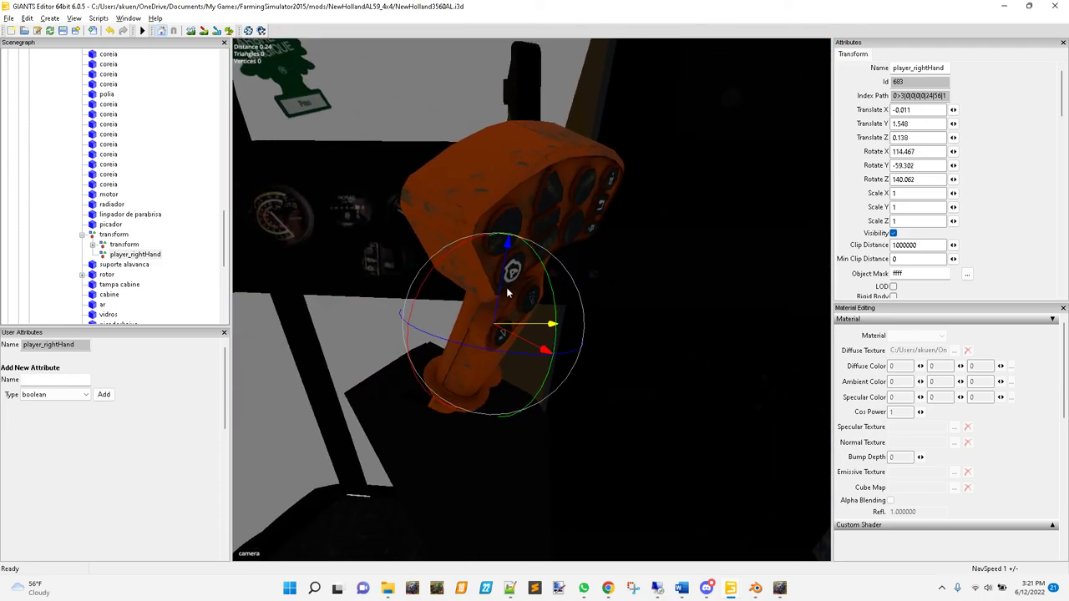
# - Switch to Notepad++ and examine the rightArm ikChain's rotationNode lines, especially the rotation value of the last one
pyautogui.click(509, 588)
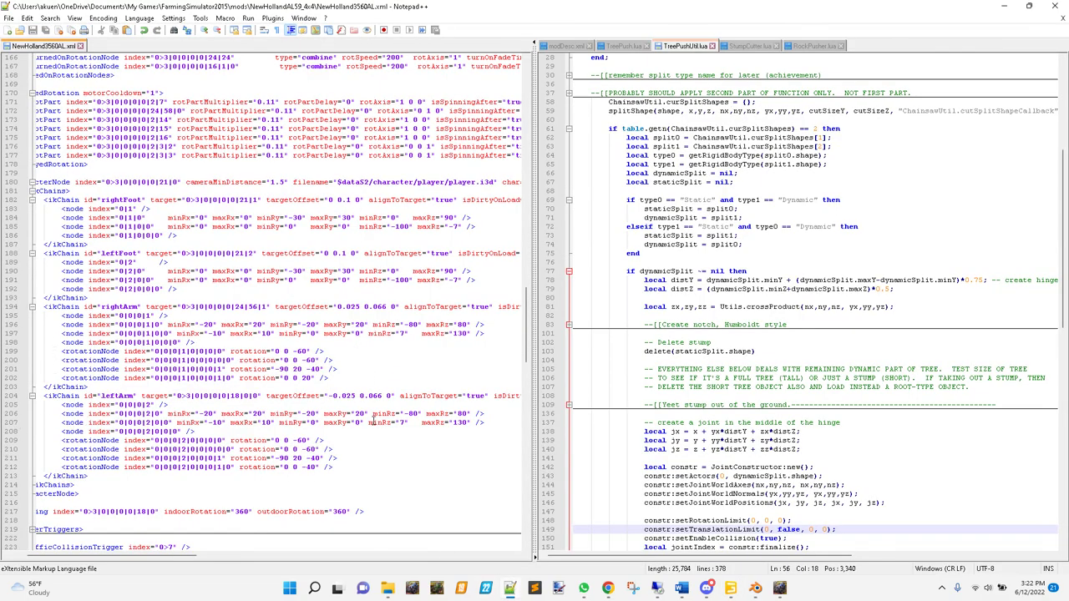
pyautogui.moveTo(157, 560)
pyautogui.mouseDown()
pyautogui.moveTo(175, 559)
pyautogui.moveTo(162, 559)
pyautogui.mouseUp()
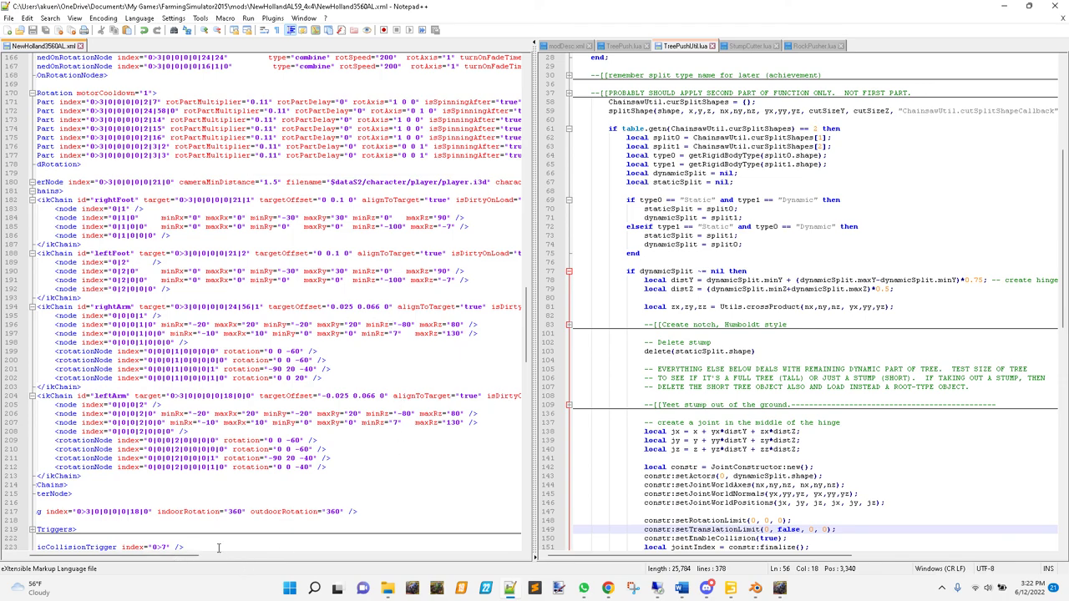
pyautogui.moveTo(141, 557)
pyautogui.mouseDown()
pyautogui.moveTo(175, 558)
pyautogui.moveTo(137, 557)
pyautogui.mouseUp()
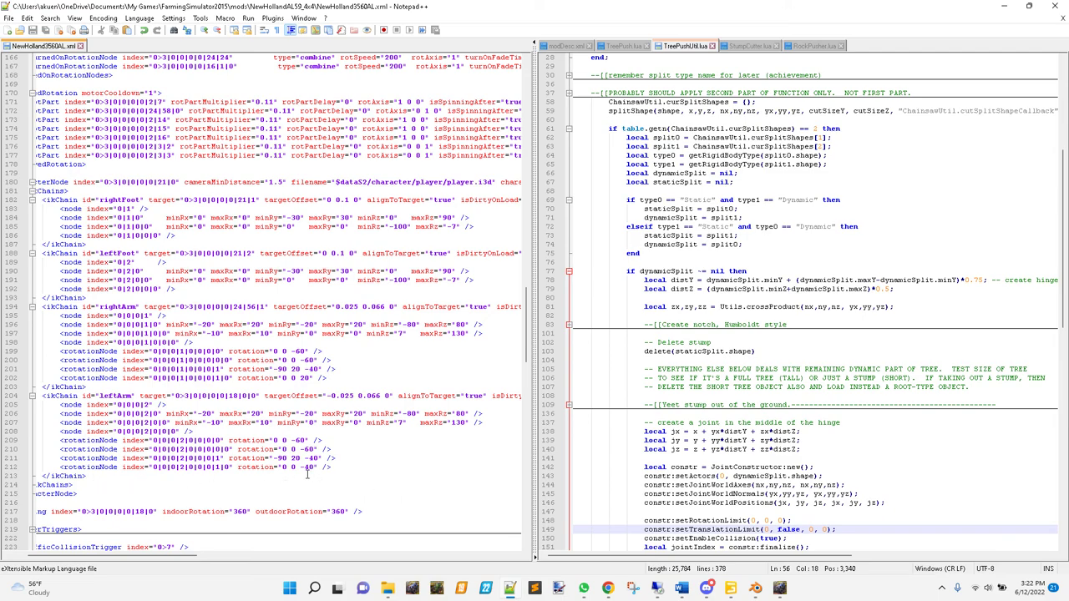
pyautogui.click(307, 473)
pyautogui.tripleClick(309, 378)
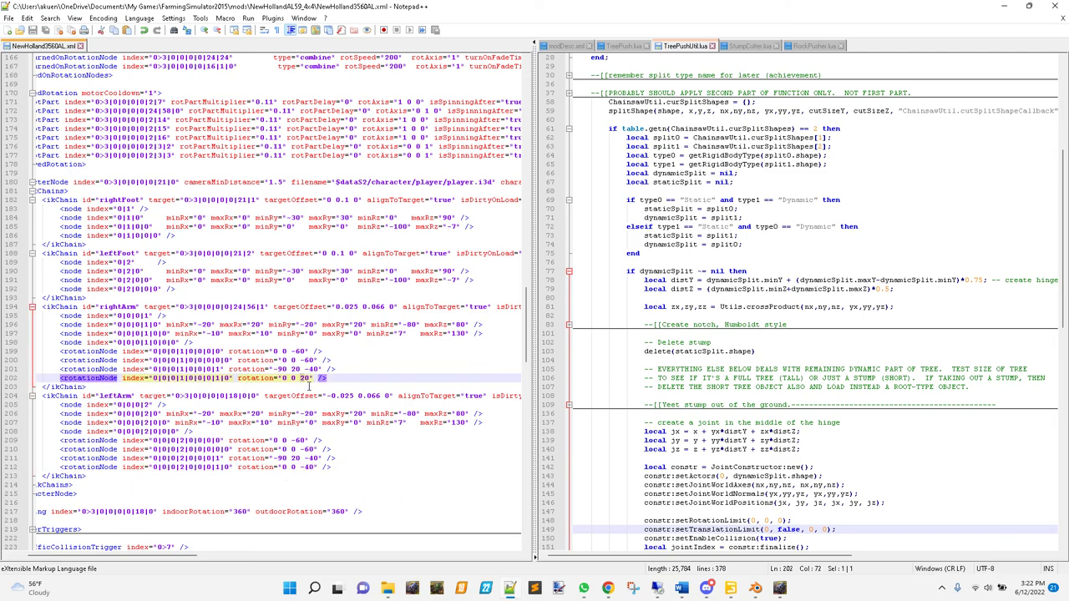
pyautogui.moveTo(310, 383); pyautogui.dragTo(314, 384)
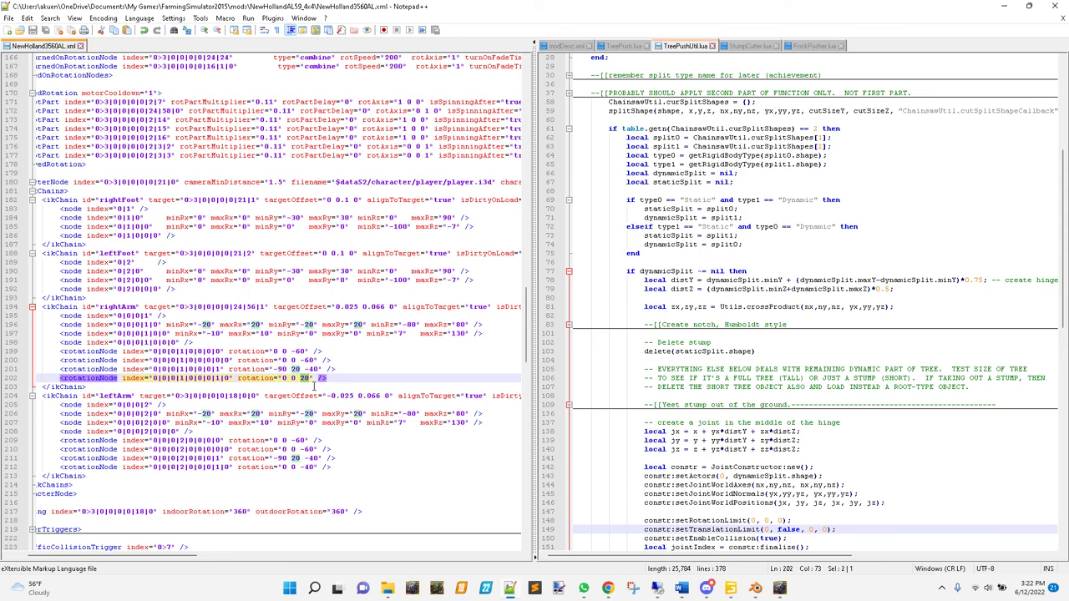
pyautogui.click(377, 382)
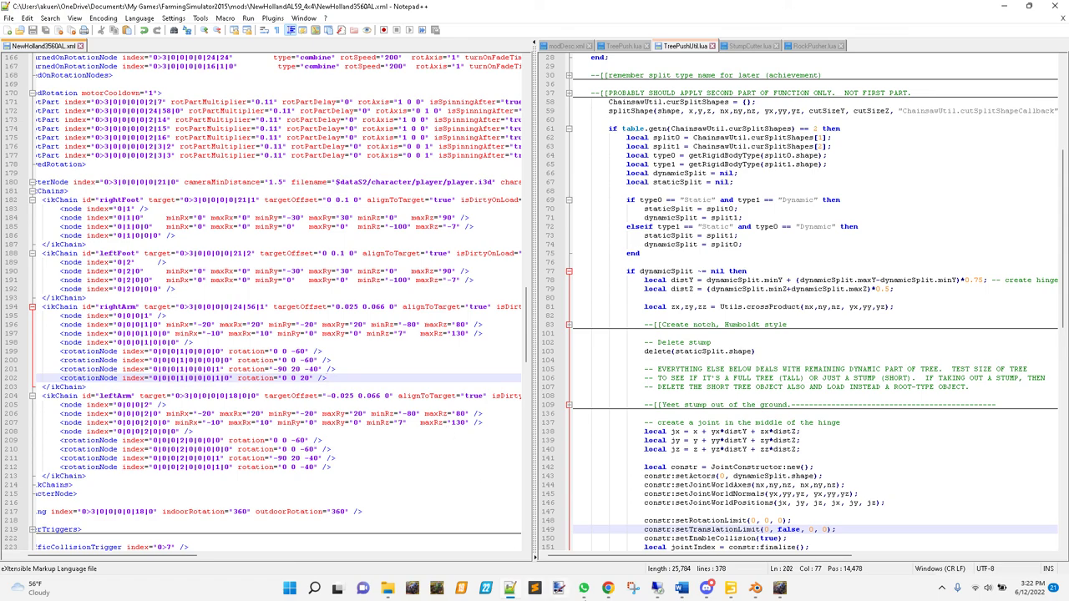
# - Resume the game in Farming Simulator 15, drive the combine forward and backward, and examine the driver's right hand on the joystick
pyautogui.click(780, 588)
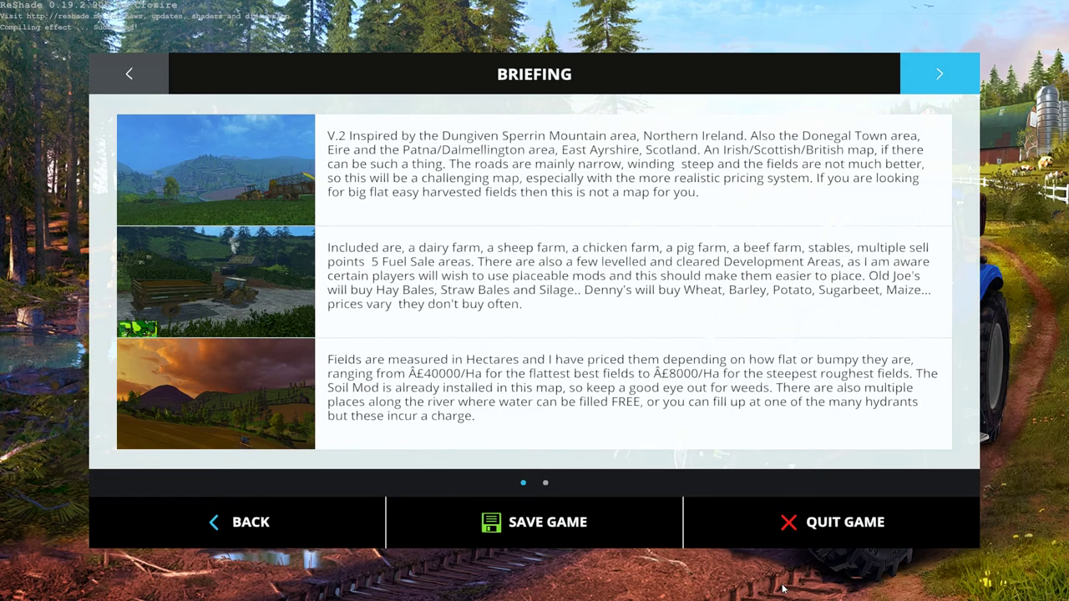
pyautogui.click(255, 519)
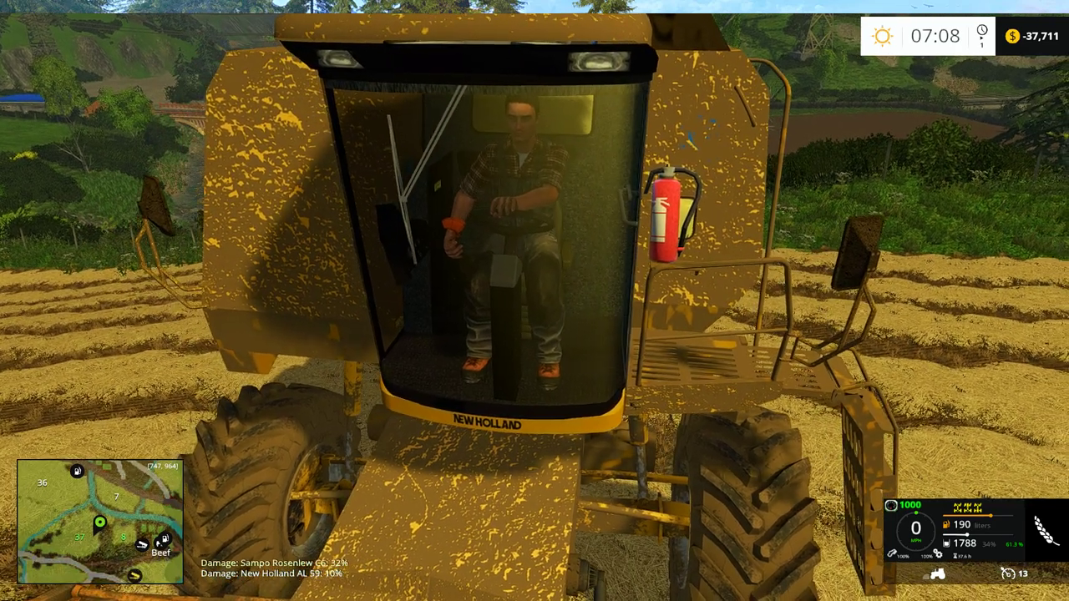
pyautogui.press('w')
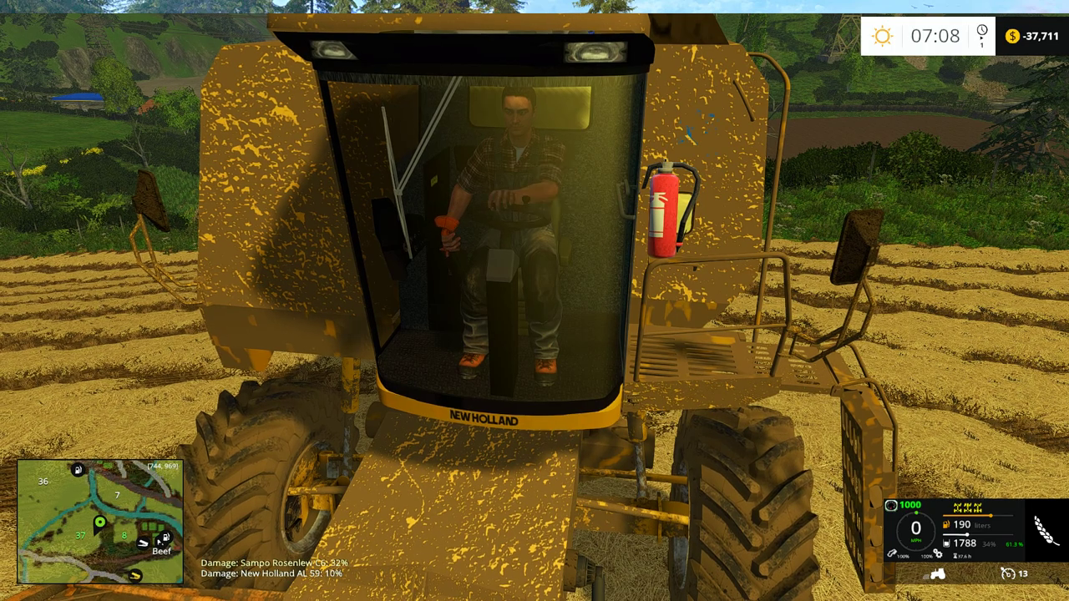
pyautogui.press('s')
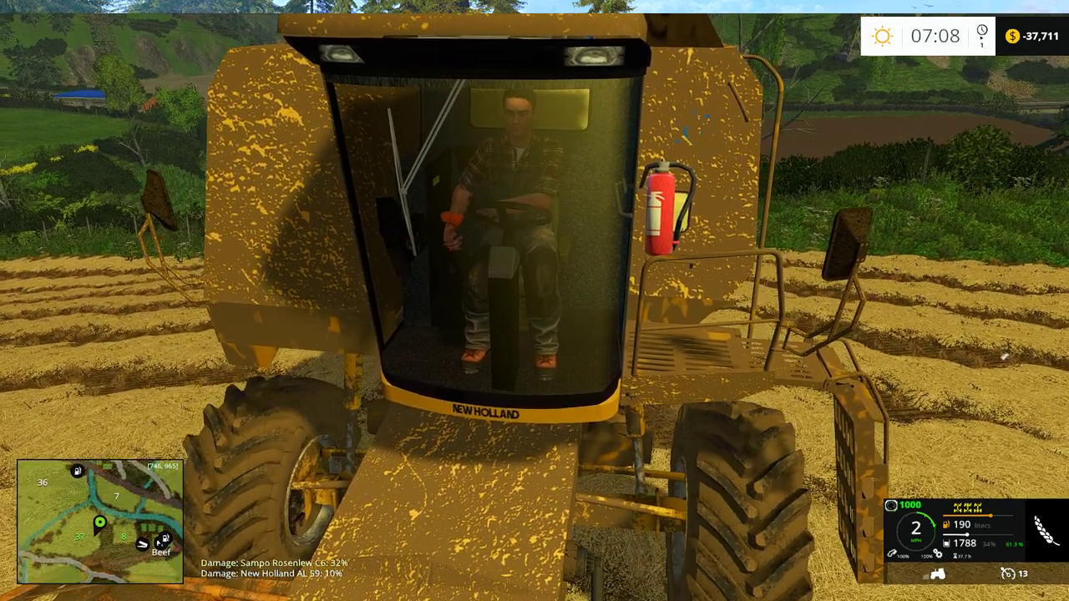
pyautogui.press('s')
pyautogui.press('s')
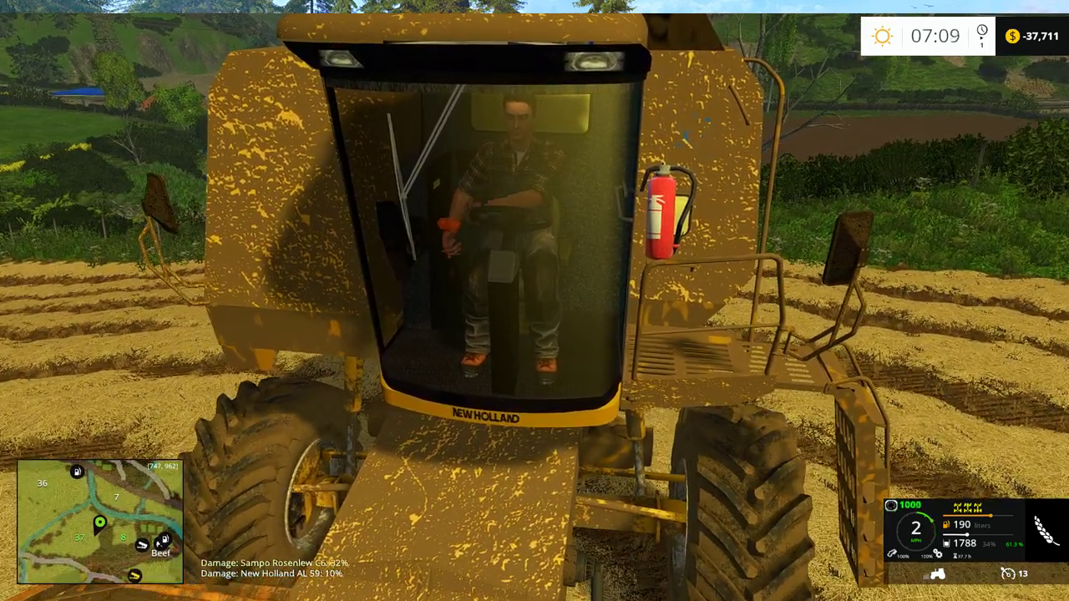
pyautogui.press('w')
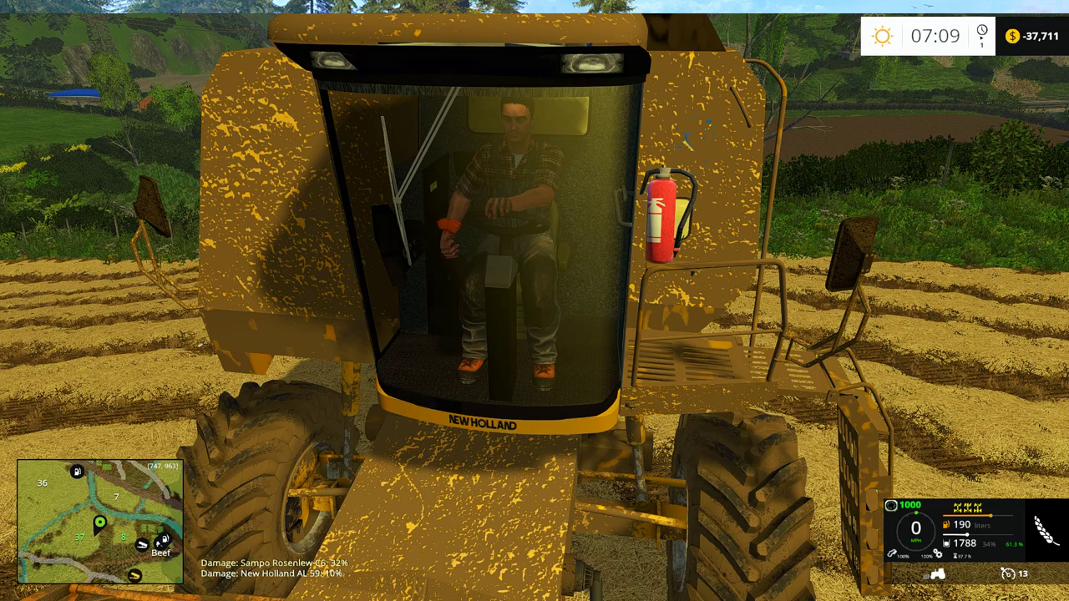
# - End the game without saving and quit Farming Simulator 15 to the desktop
pyautogui.press('Escape')
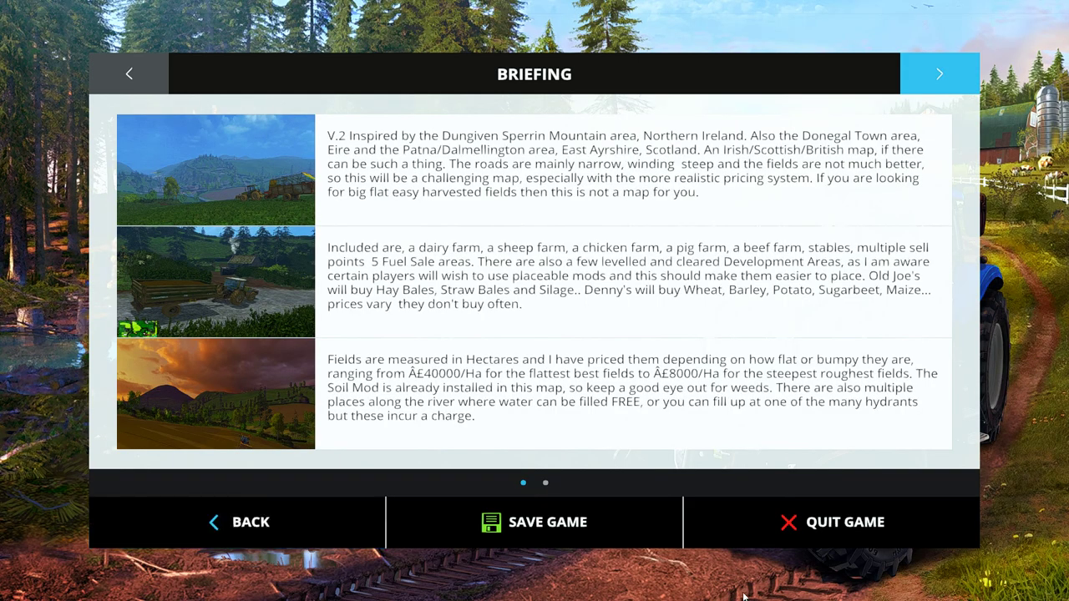
pyautogui.click(819, 543)
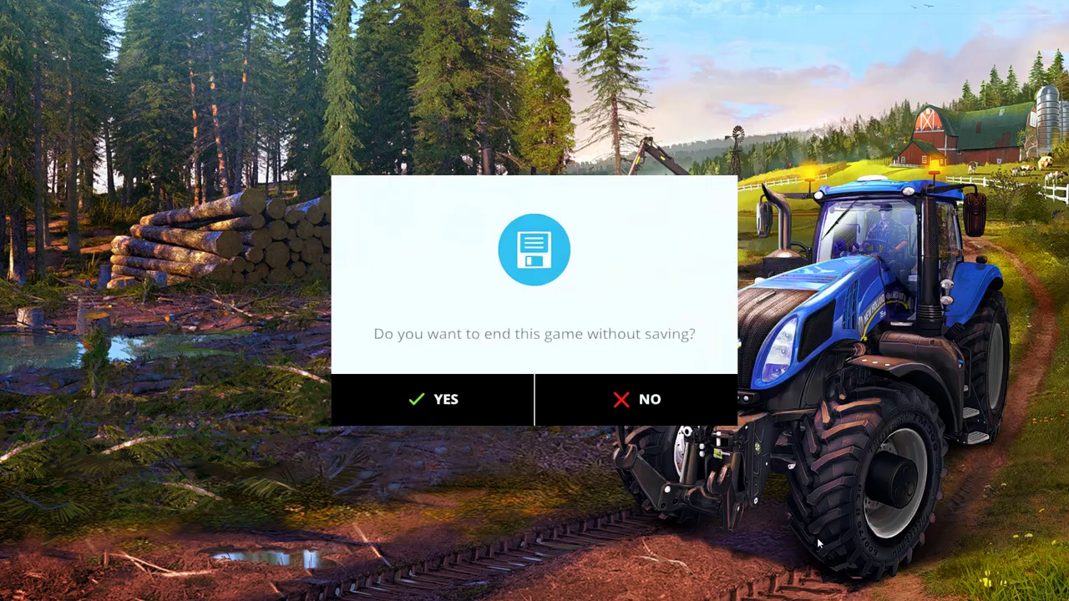
pyautogui.click(505, 401)
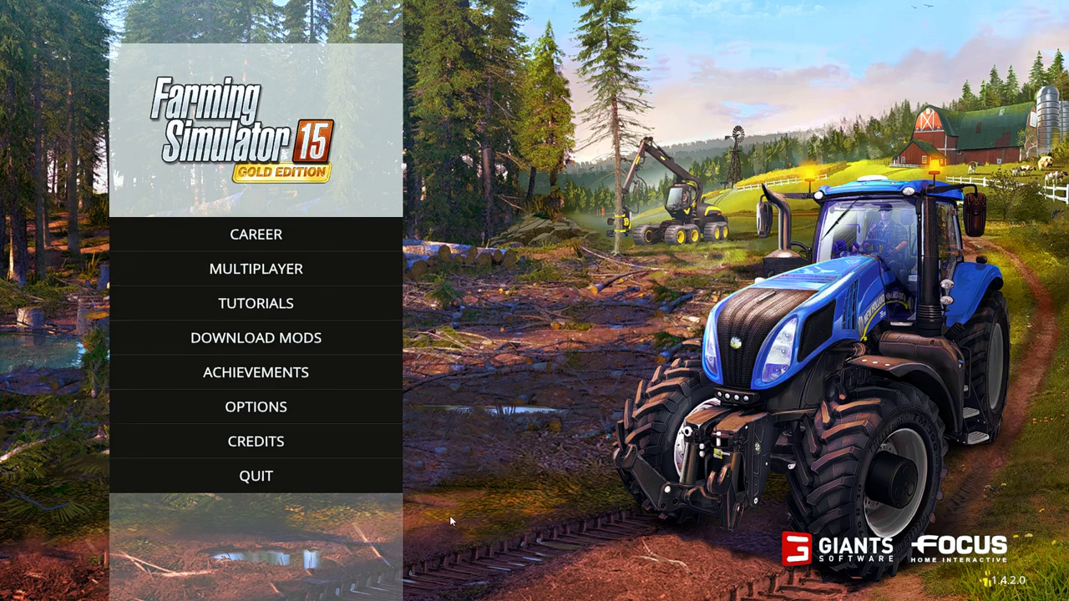
pyautogui.click(276, 474)
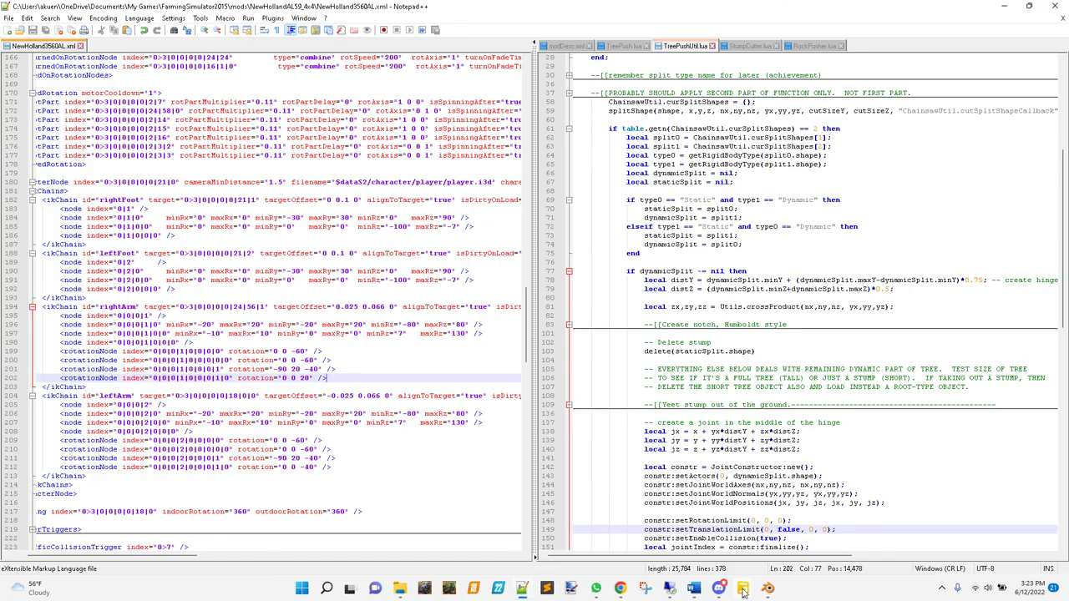
# - Check the player_rightHand node in GIANTS Editor, then examine the rightArm ikChain's target index in Notepad++
pyautogui.moveTo(743, 588)
pyautogui.click(700, 542)
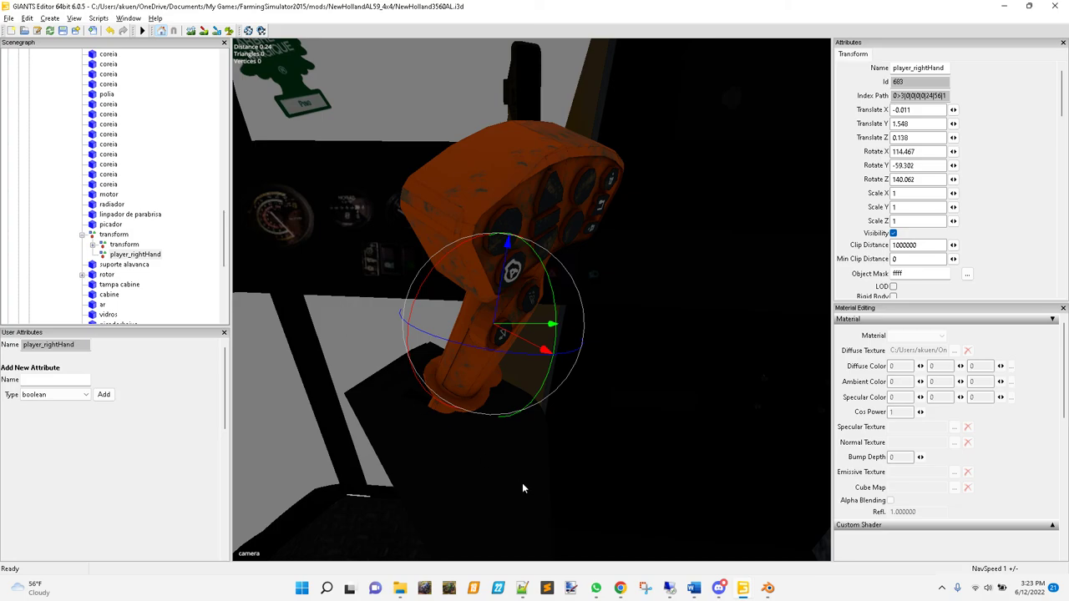
pyautogui.click(522, 588)
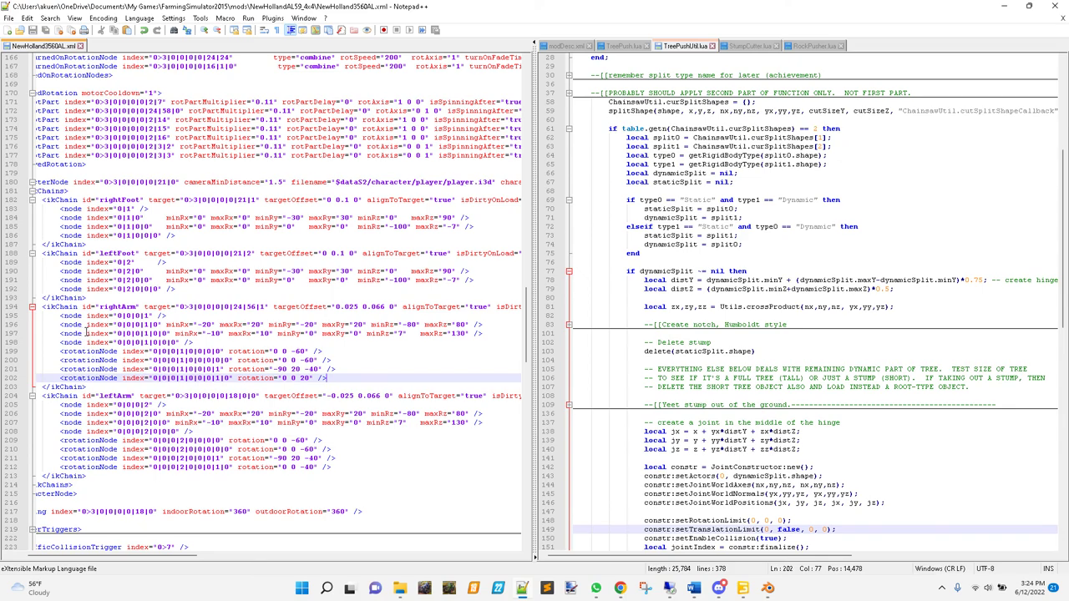
pyautogui.doubleClick(121, 306)
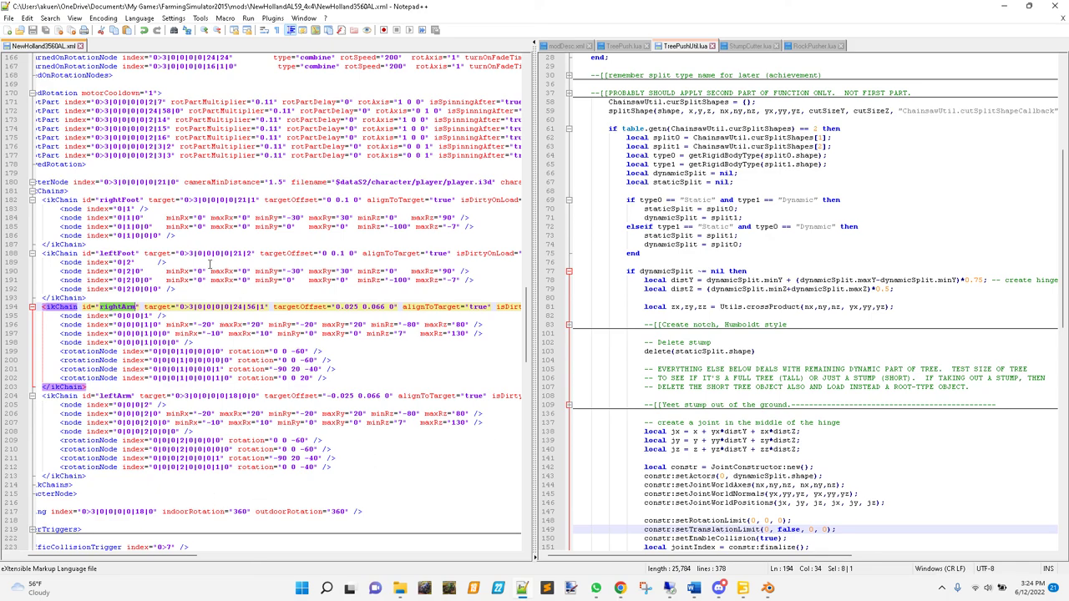
pyautogui.moveTo(185, 309); pyautogui.dragTo(265, 309)
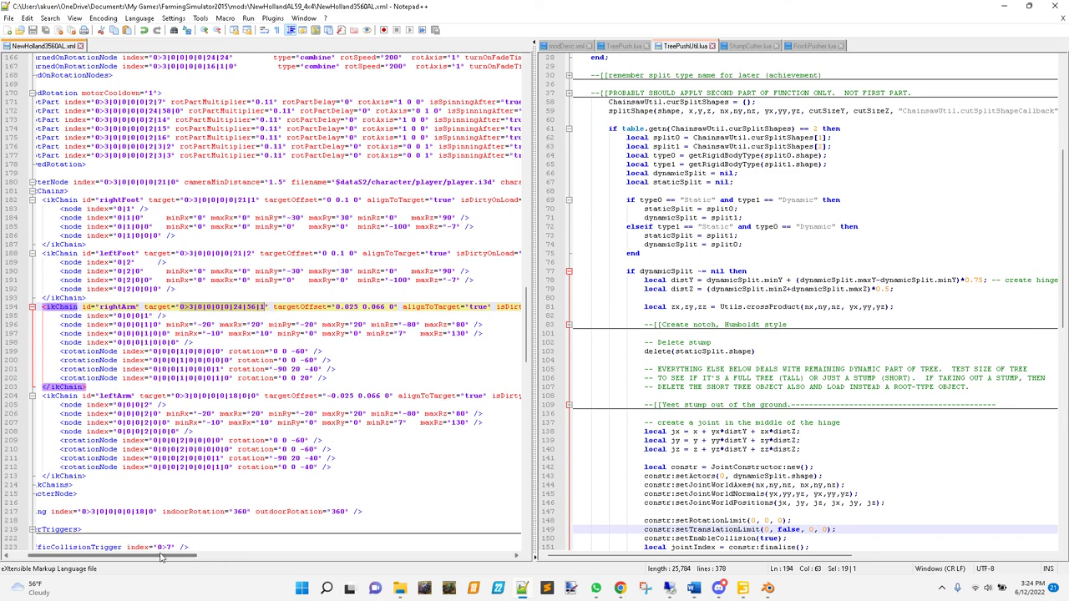
# - Examine the remaining attributes of the rightArm ikChain line, including targetOffset, alignToTarget and isDirtyOnLoad
pyautogui.moveTo(161, 557); pyautogui.dragTo(369, 558)
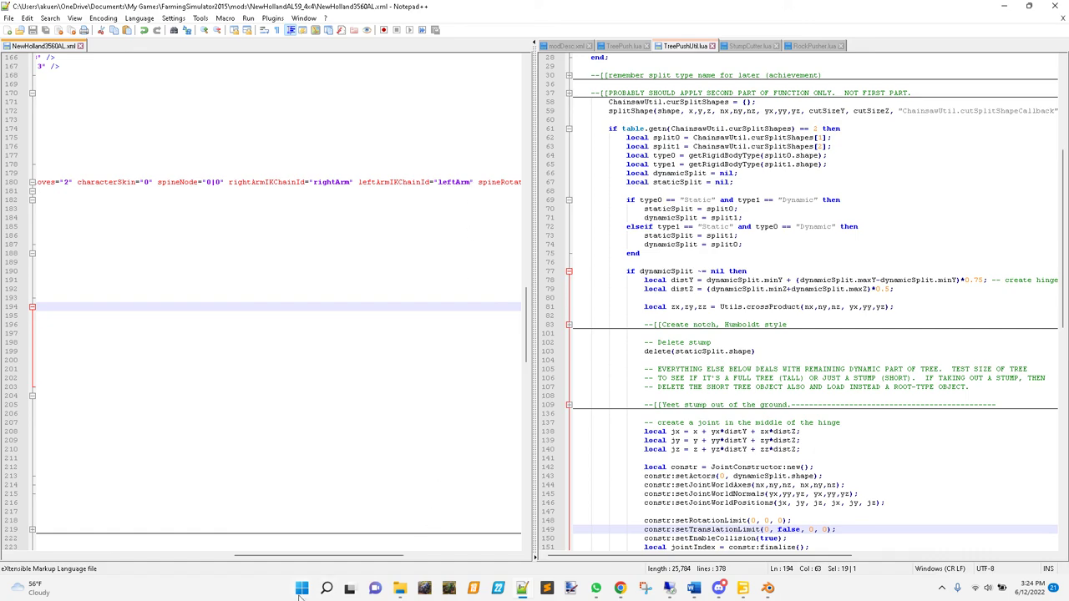
pyautogui.moveTo(284, 558); pyautogui.dragTo(88, 543)
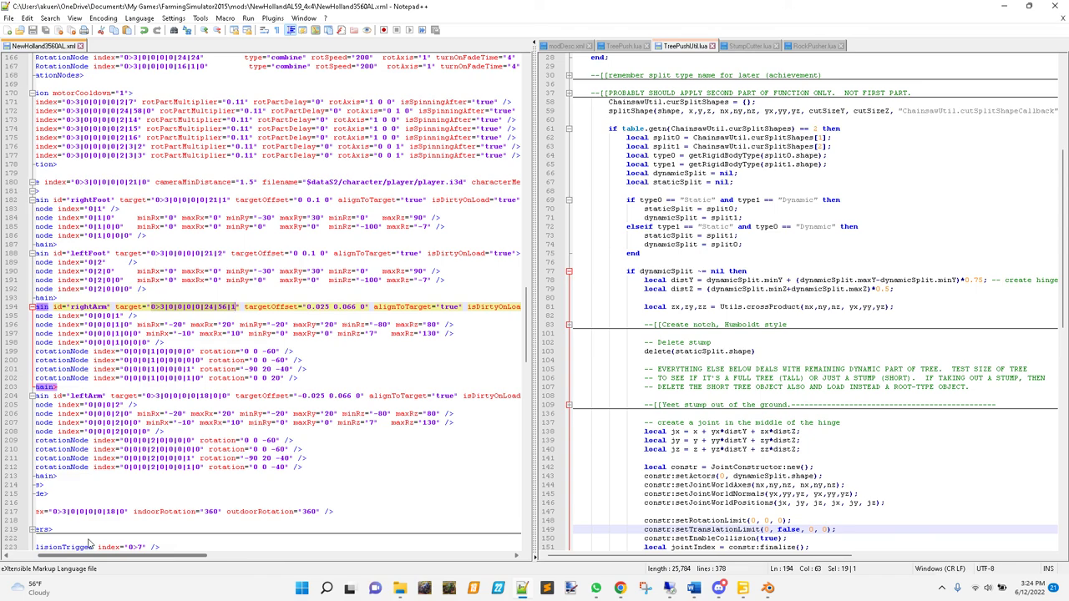
pyautogui.moveTo(89, 543); pyautogui.dragTo(108, 541)
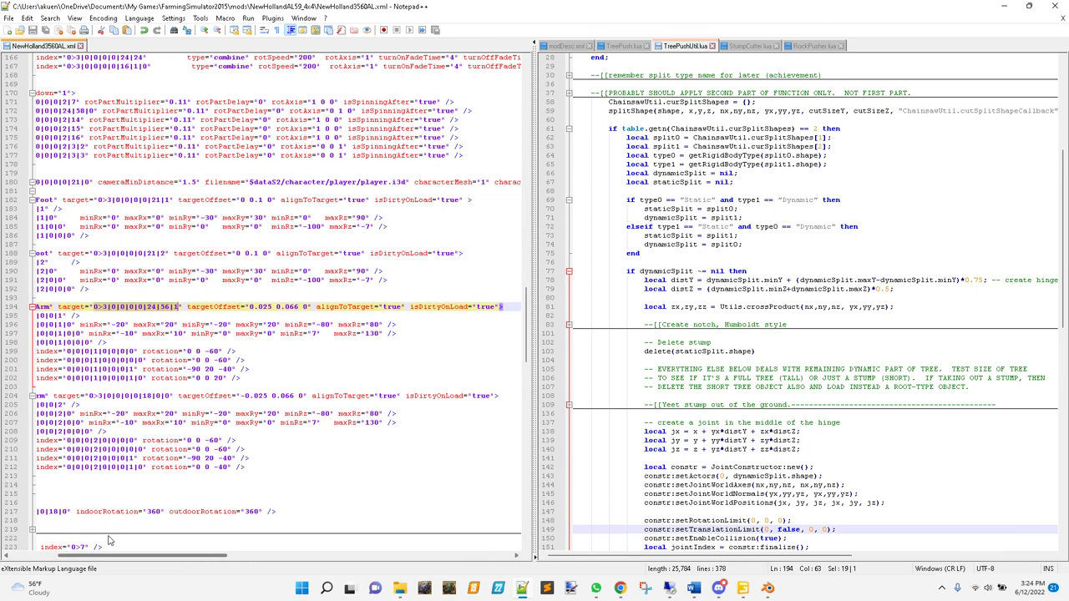
# - Switch to the combine scene in GIANTS Editor and rotate the player_rightHand node to about 98.286, -61.994, 158.582
pyautogui.click(743, 588)
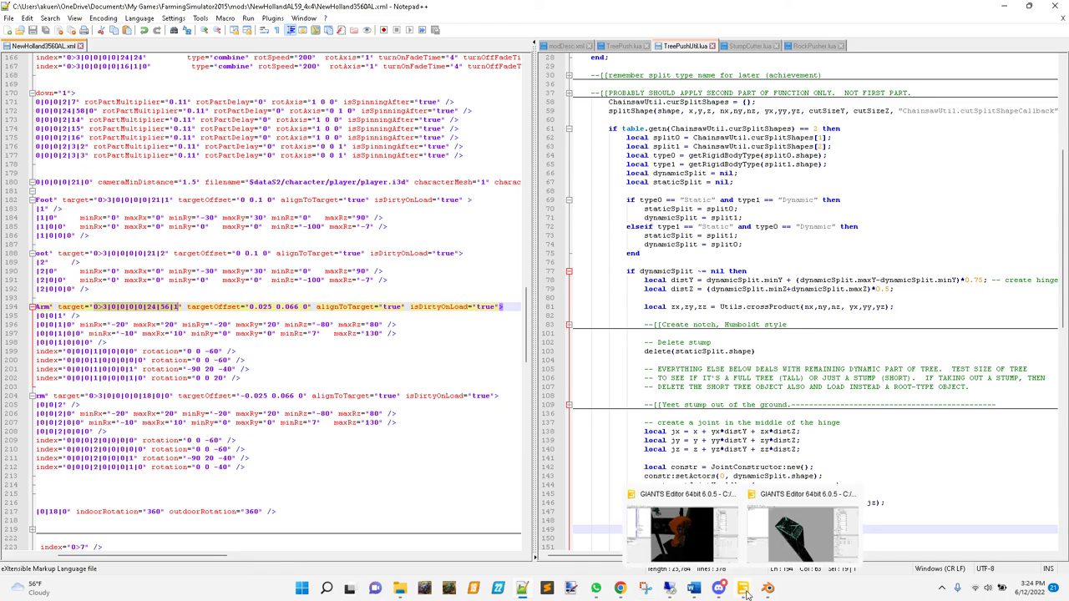
pyautogui.click(718, 538)
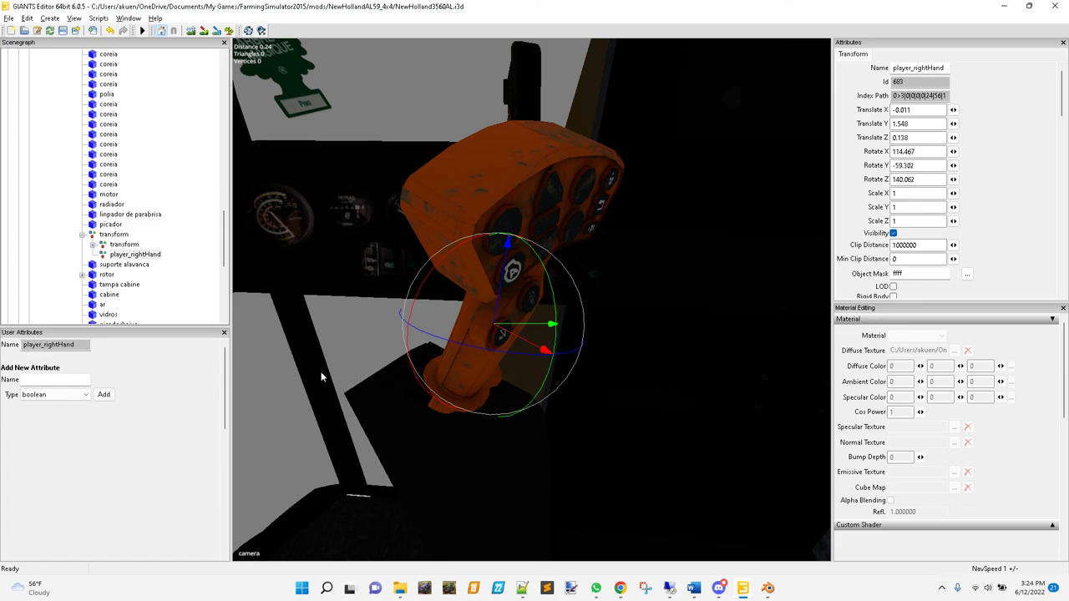
pyautogui.keyDown('alt'); pyautogui.moveTo(486, 383); pyautogui.dragTo(443, 338, button='middle'); pyautogui.keyUp('alt')
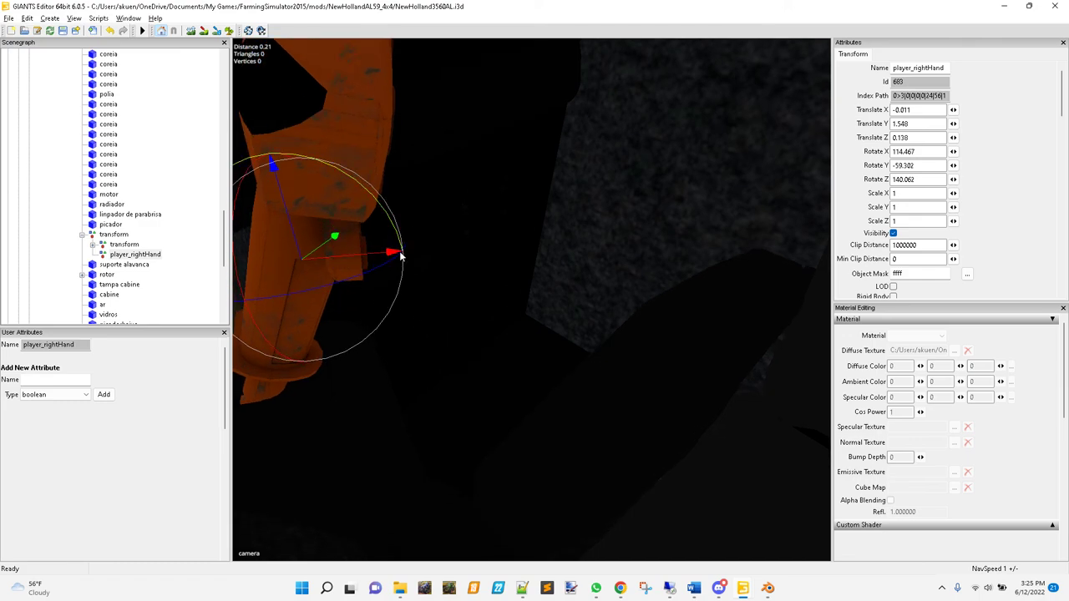
pyautogui.moveTo(400, 256); pyautogui.dragTo(390, 211)
pyautogui.moveTo(511, 330)
pyautogui.keyDown('alt'); pyautogui.mouseDown()
pyautogui.moveTo(475, 359)
pyautogui.moveTo(496, 329)
pyautogui.mouseUp(); pyautogui.keyUp('alt')
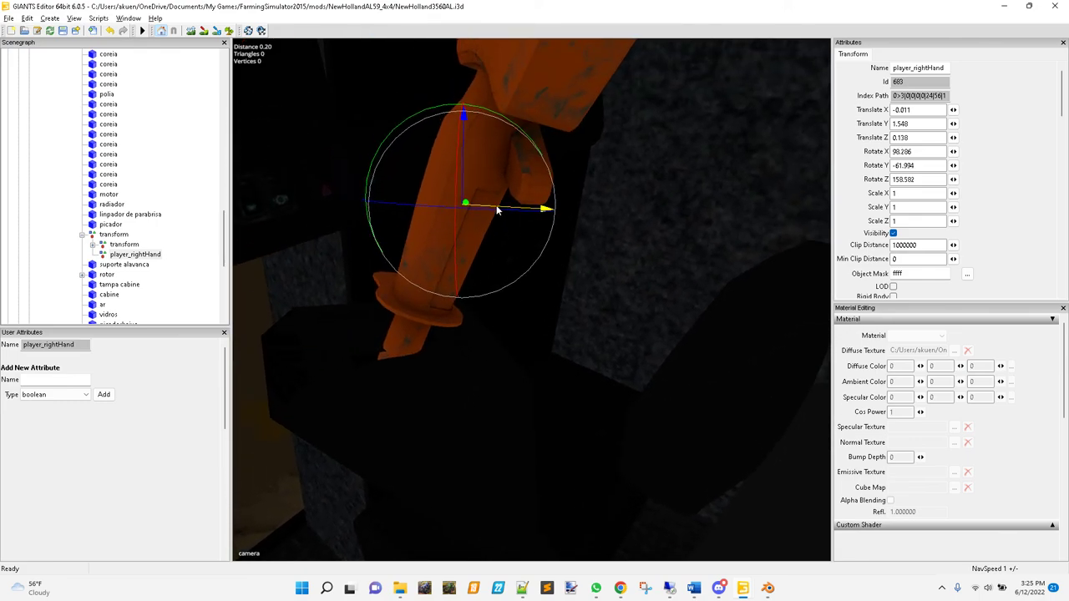
# - Move the player_rightHand node away from the joystick to about -0.241, 1.638, 0.603 and save the combine's i3d file
pyautogui.moveTo(502, 210); pyautogui.dragTo(689, 271)
pyautogui.keyDown('alt'); pyautogui.moveTo(455, 324); pyautogui.dragTo(427, 363, button='middle'); pyautogui.keyUp('alt')
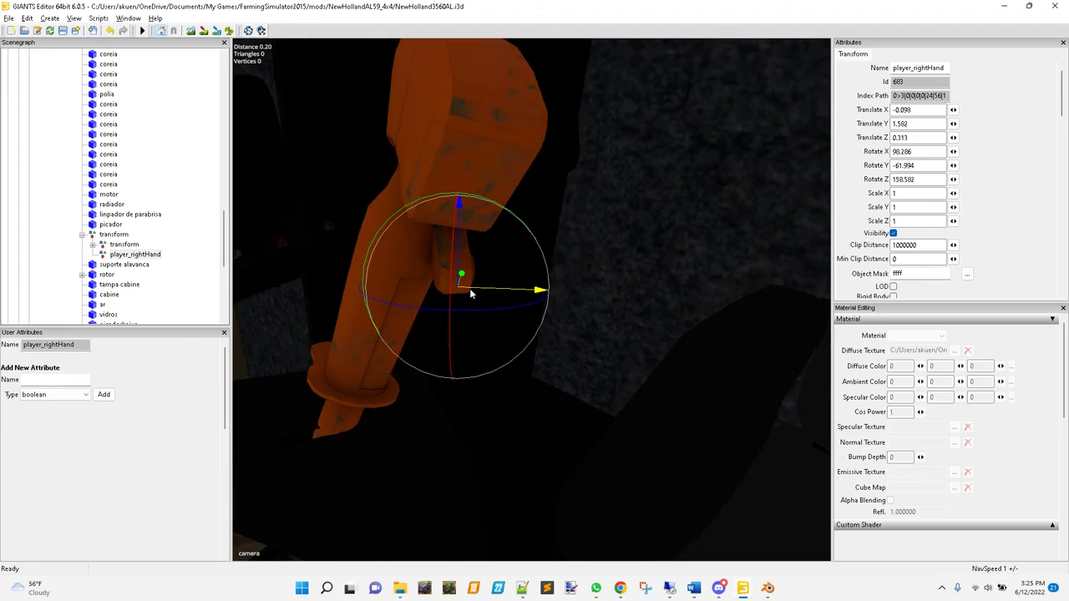
pyautogui.moveTo(470, 290); pyautogui.dragTo(840, 330)
pyautogui.moveTo(682, 375)
pyautogui.keyDown('alt'); pyautogui.mouseDown(button='middle')
pyautogui.moveTo(666, 376)
pyautogui.moveTo(674, 393)
pyautogui.mouseUp(button='middle'); pyautogui.keyUp('alt')
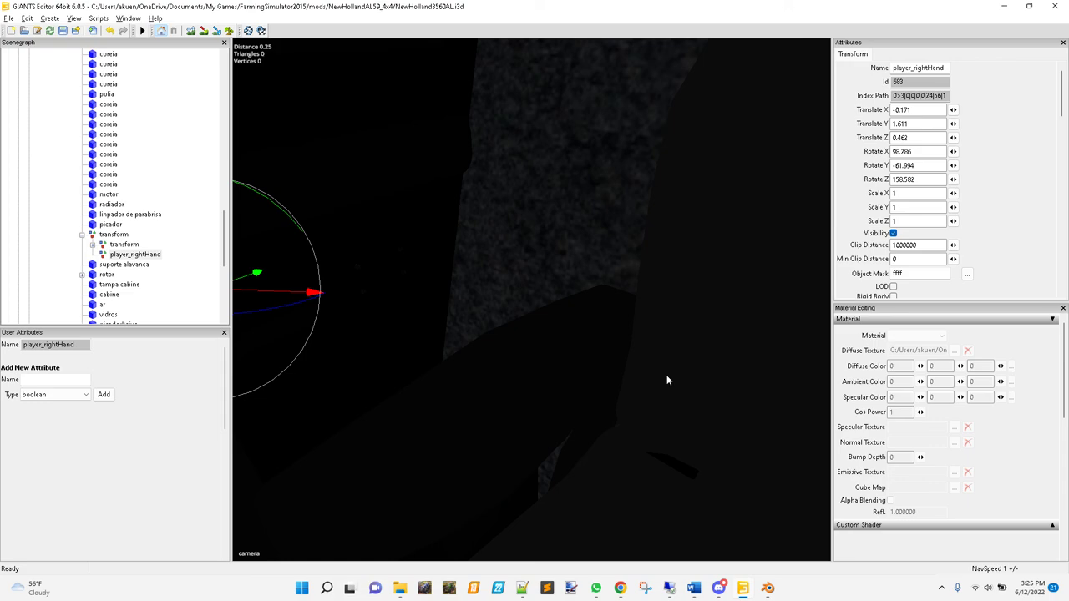
pyautogui.keyDown('alt'); pyautogui.moveTo(670, 360); pyautogui.dragTo(591, 424); pyautogui.keyUp('alt')
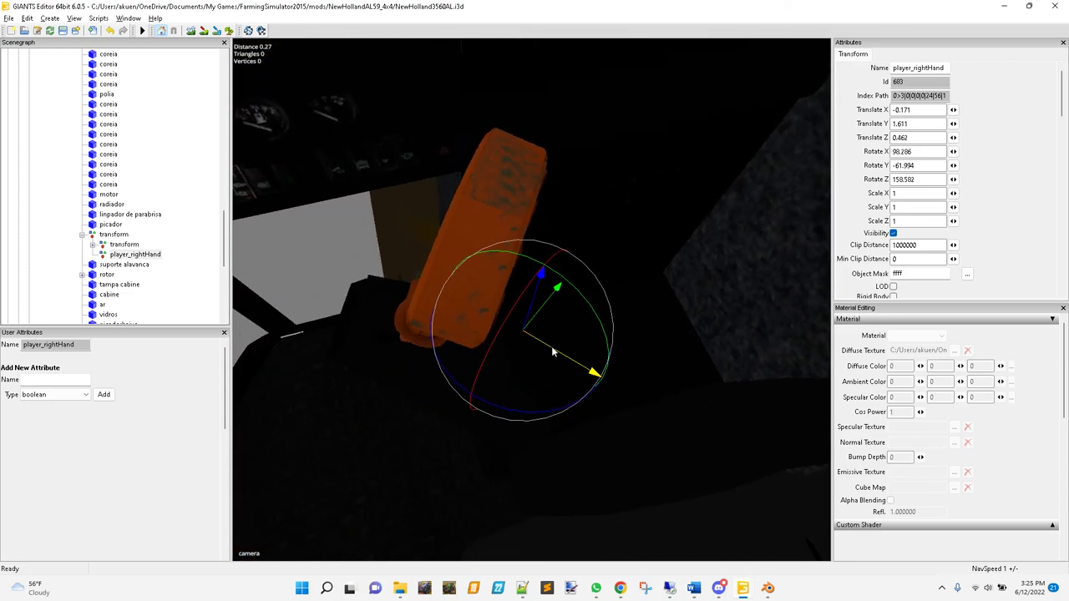
pyautogui.moveTo(552, 348); pyautogui.dragTo(755, 448)
pyautogui.keyDown('alt'); pyautogui.moveTo(736, 440); pyautogui.dragTo(724, 447, button='middle'); pyautogui.keyUp('alt')
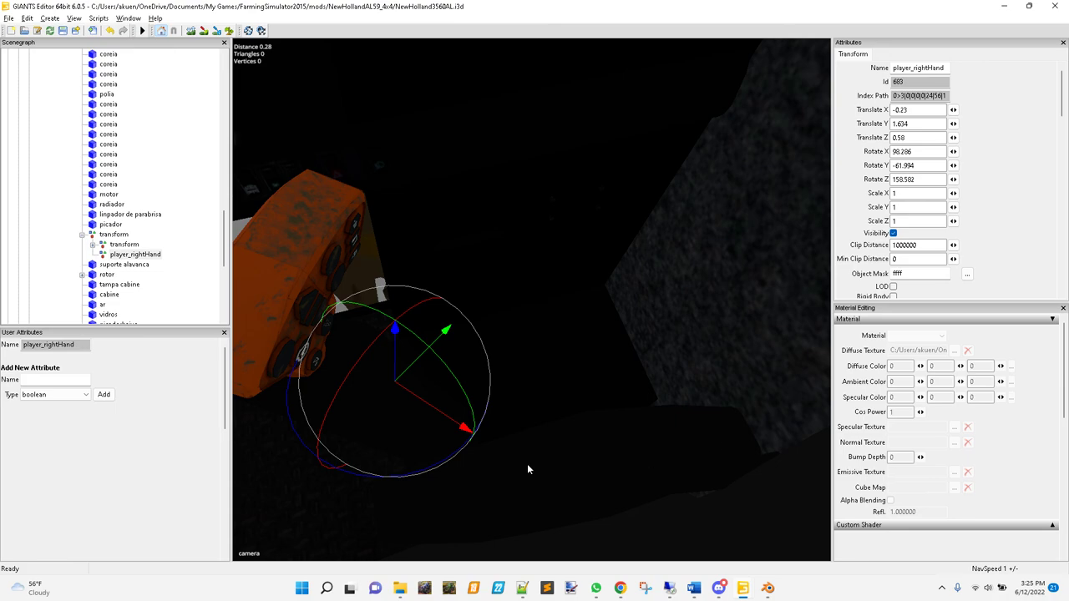
pyautogui.moveTo(415, 398); pyautogui.dragTo(580, 402)
pyautogui.keyDown('alt'); pyautogui.moveTo(562, 411); pyautogui.dragTo(551, 425, button='middle'); pyautogui.keyUp('alt')
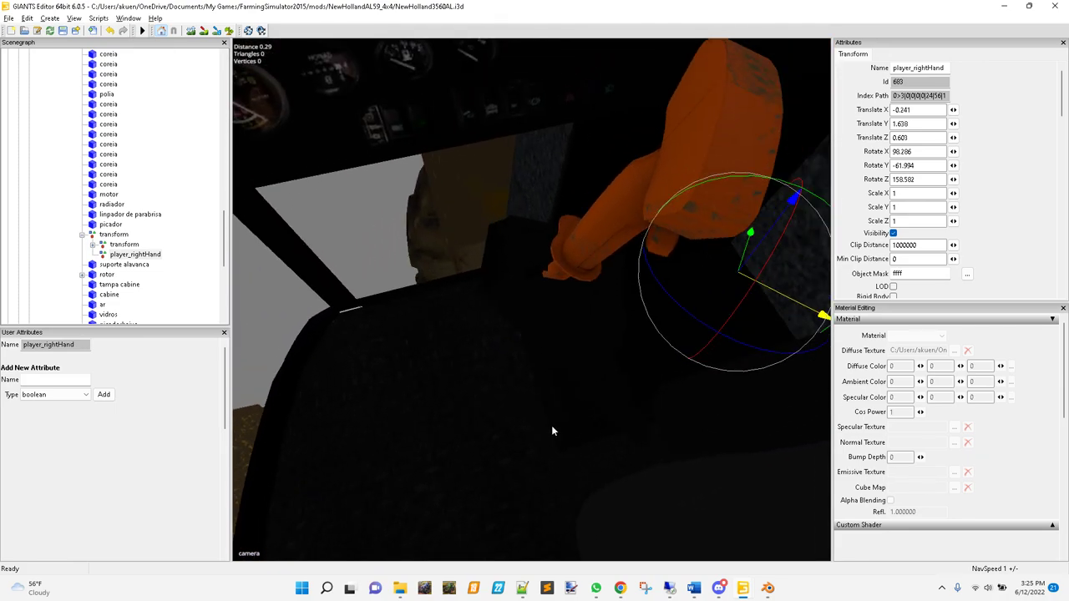
pyautogui.moveTo(576, 381)
pyautogui.keyDown('alt'); pyautogui.mouseDown(button='middle')
pyautogui.moveTo(566, 392)
pyautogui.moveTo(577, 346)
pyautogui.moveTo(584, 352)
pyautogui.mouseUp(button='middle'); pyautogui.keyUp('alt')
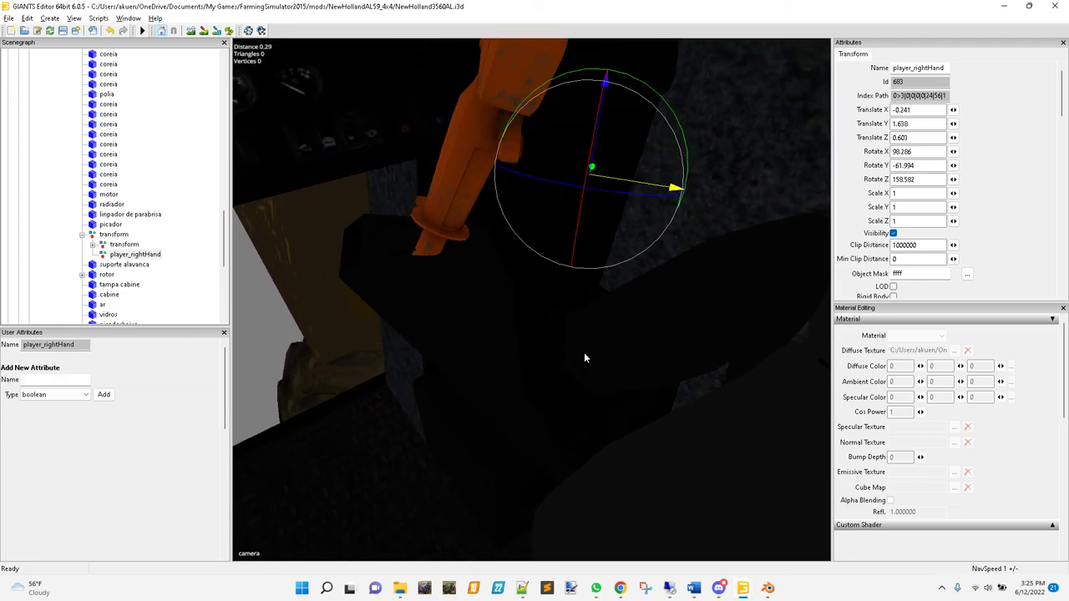
pyautogui.moveTo(584, 357); pyautogui.dragTo(581, 355, button='right')
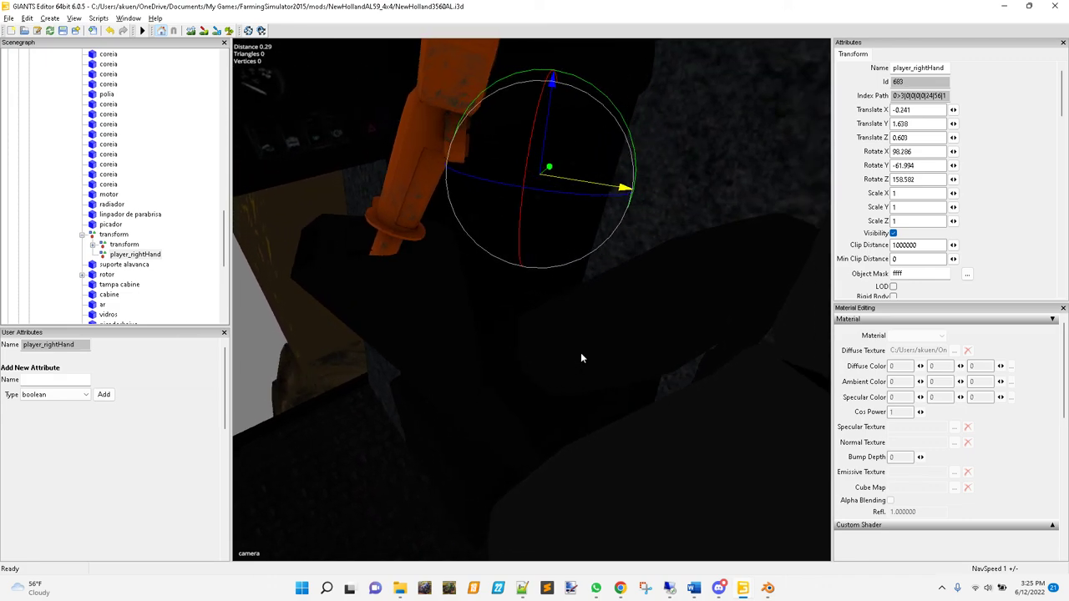
pyautogui.click(62, 32)
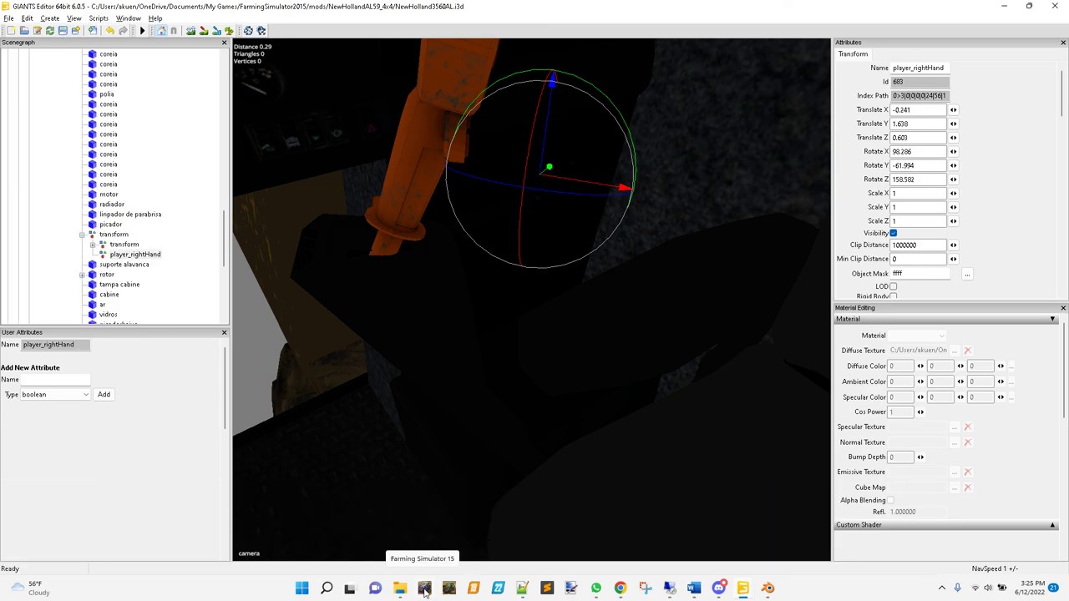
# - Launch Farming Simulator 15 and start career savegame 1 on Gelvin Valley 2015 v.2
pyautogui.click(424, 588)
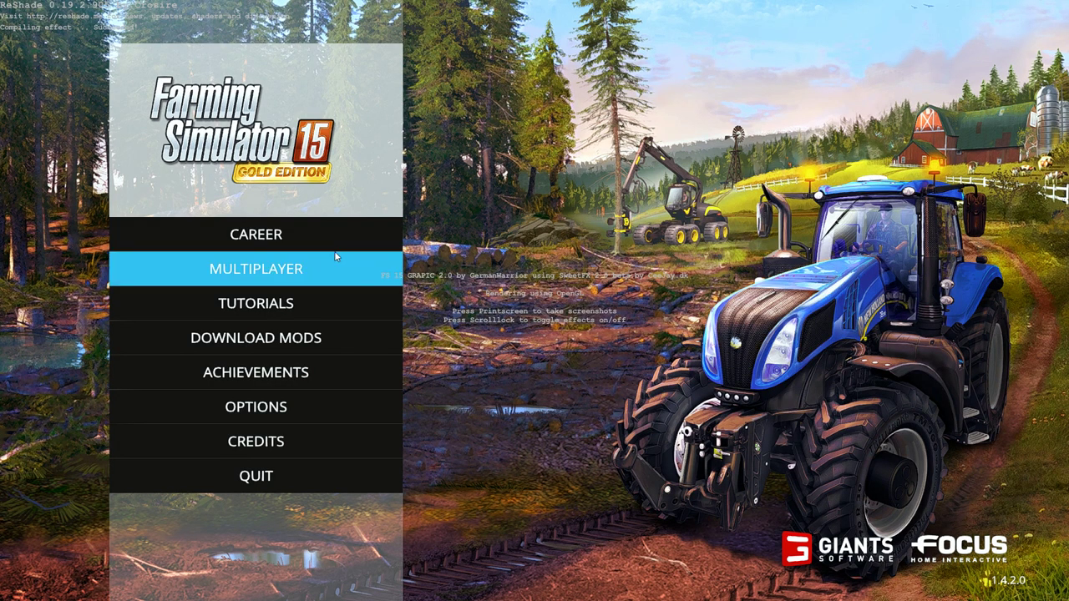
pyautogui.click(341, 241)
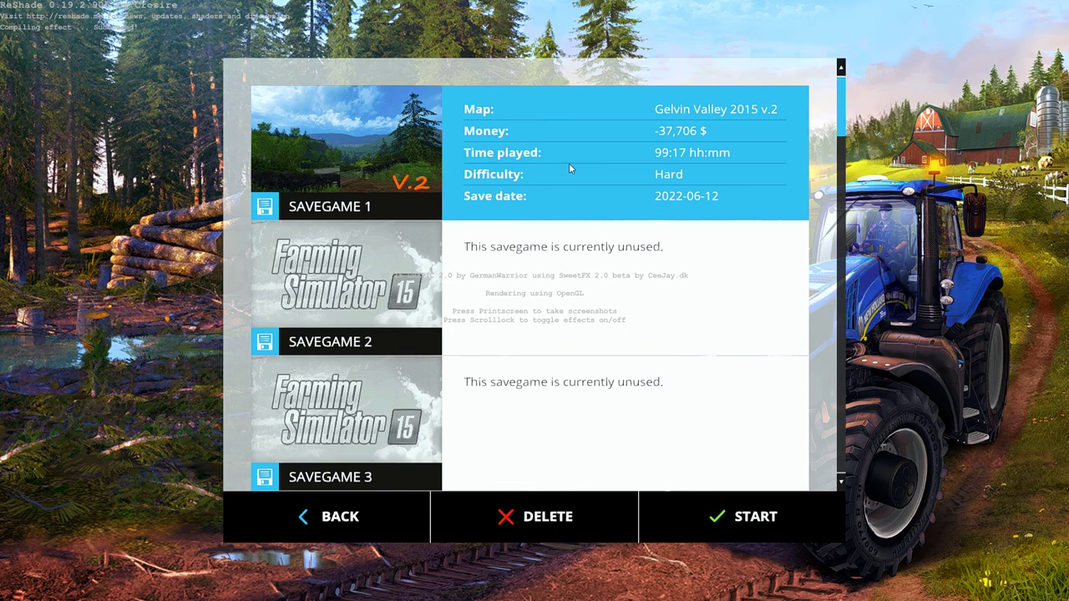
pyautogui.press('Return')
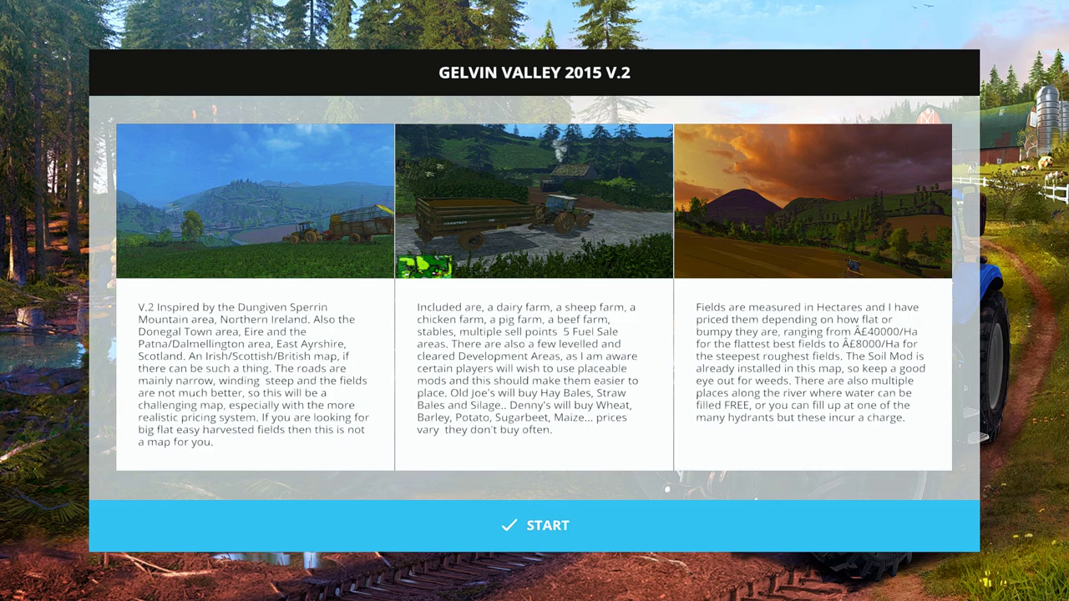
pyautogui.click(667, 488)
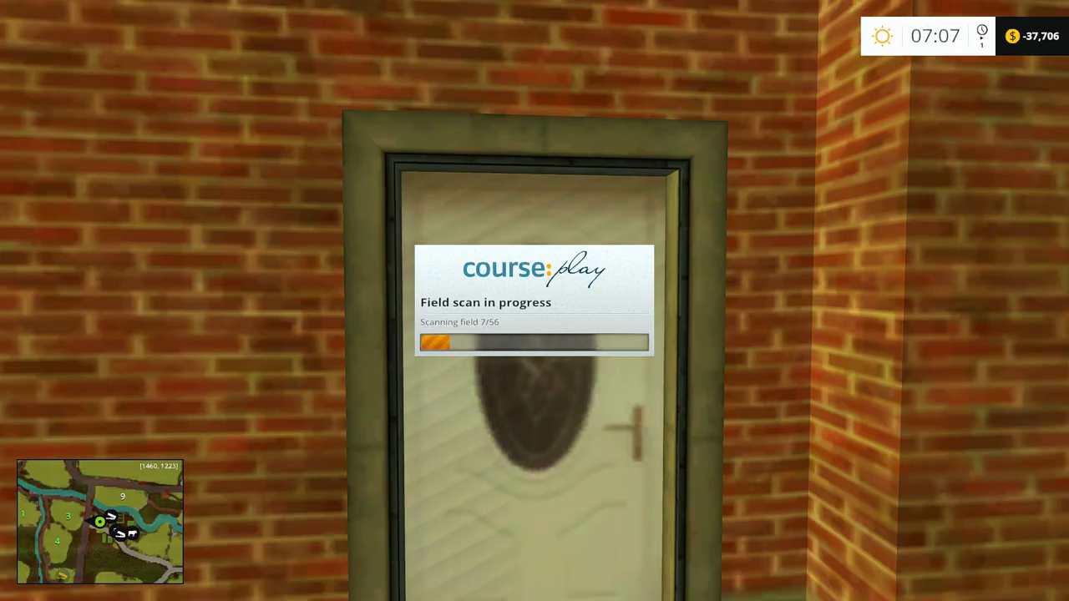
# - Enter the New Holland combine, drive it forward and backward, and examine the driver's right hand beside the joystick through the windshield
pyautogui.press('Tab')
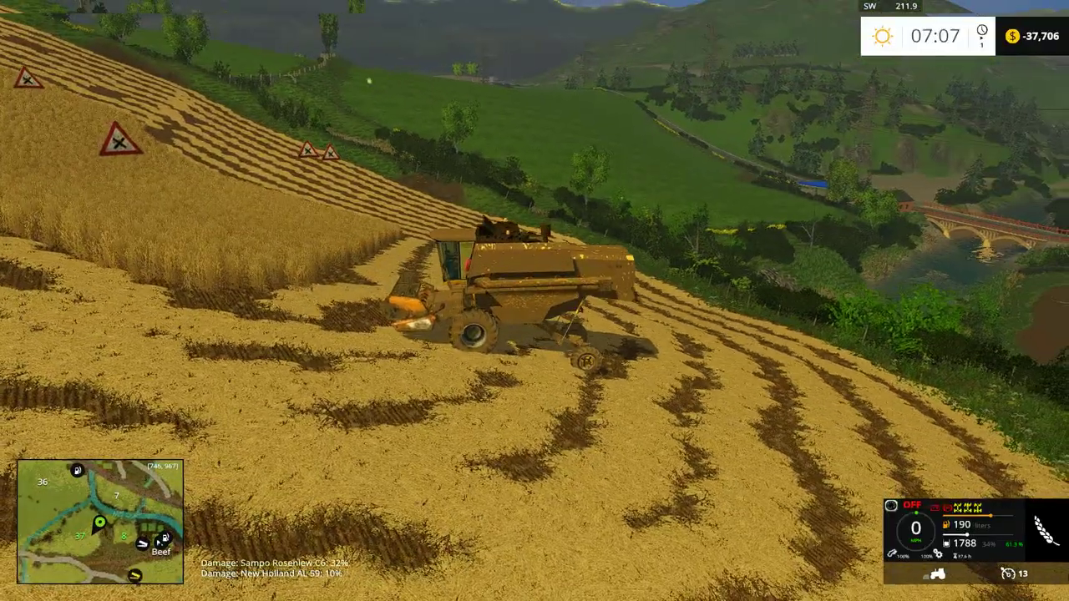
pyautogui.rightClick(758, 215)
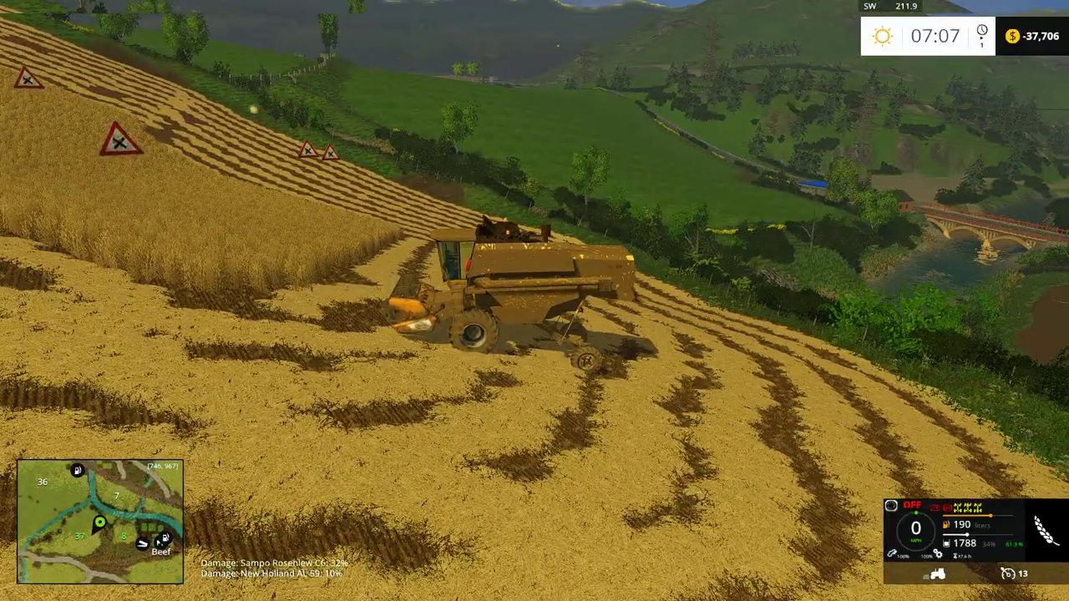
pyautogui.rightClick(759, 215)
pyautogui.scroll(8, 535, 300)
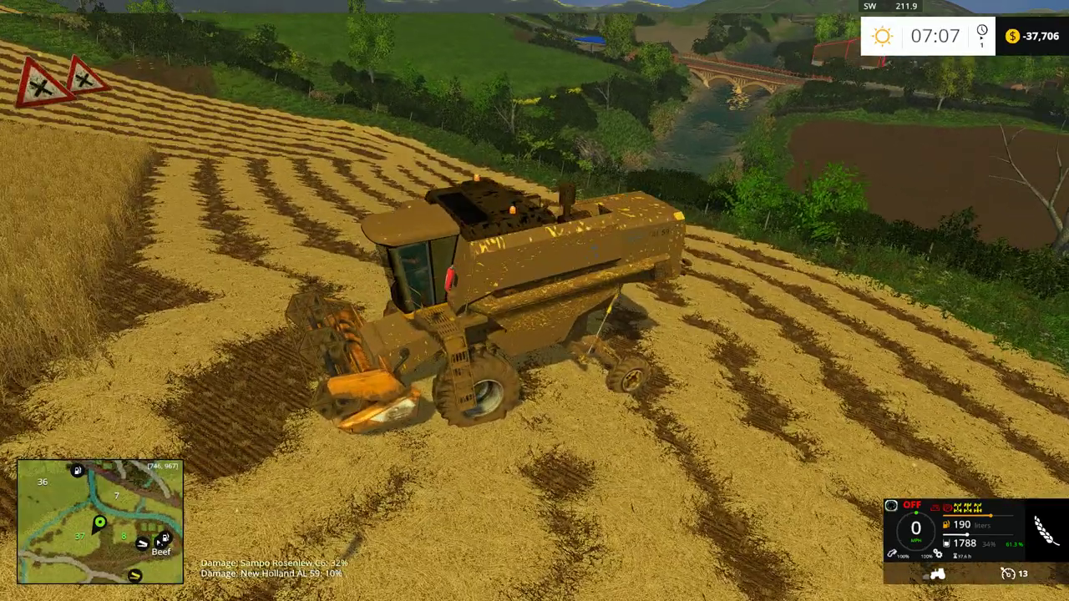
pyautogui.scroll(4, 534, 301)
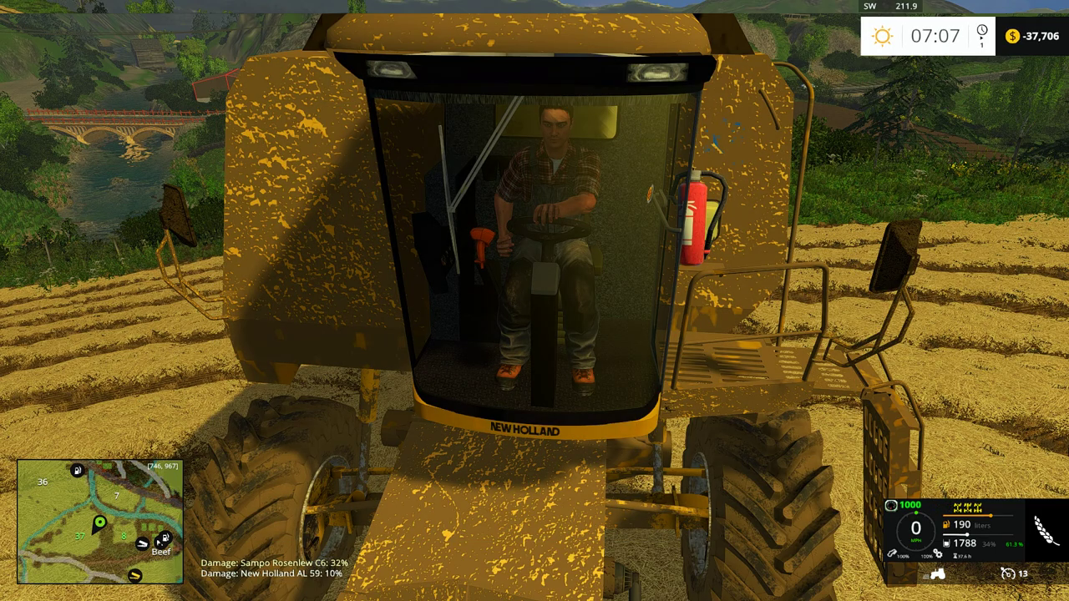
pyautogui.press('w')
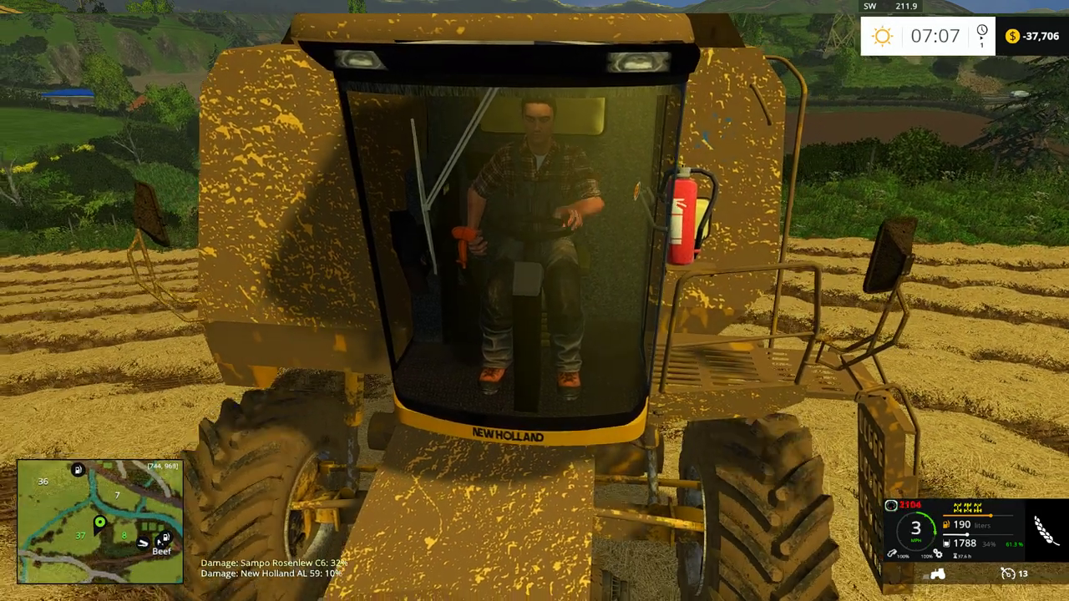
pyautogui.press('s')
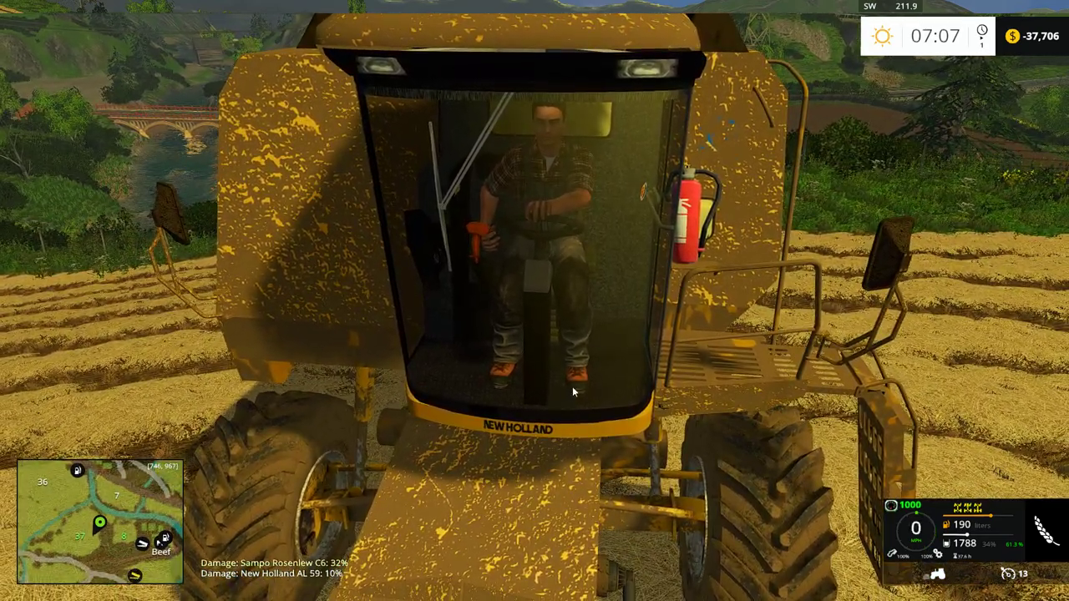
pyautogui.rightClick(572, 386)
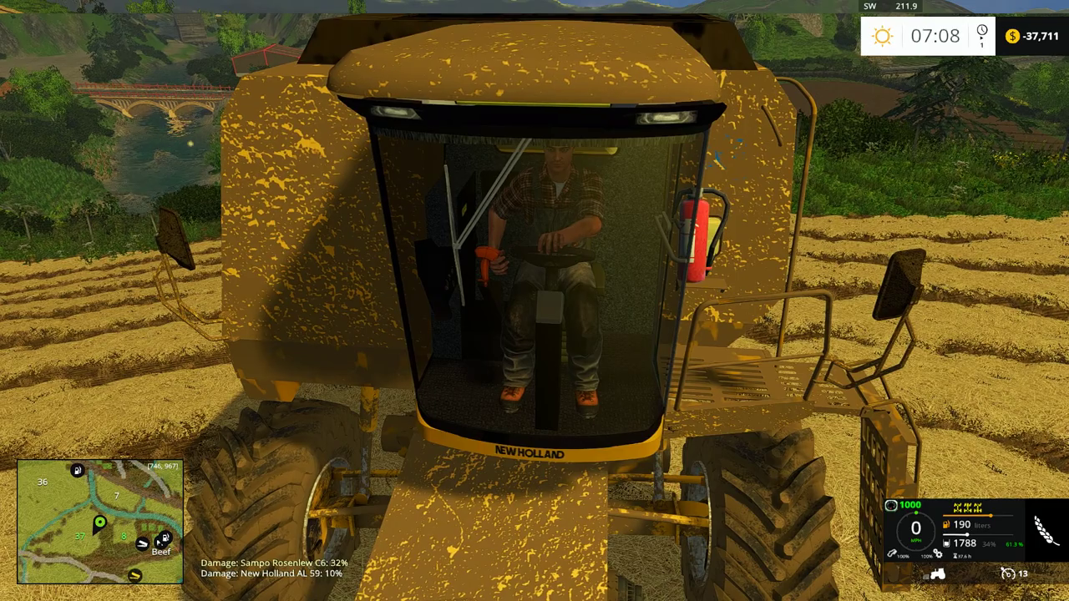
# - Quit the running game without saving and return to GIANTS Editor
pyautogui.press('Escape')
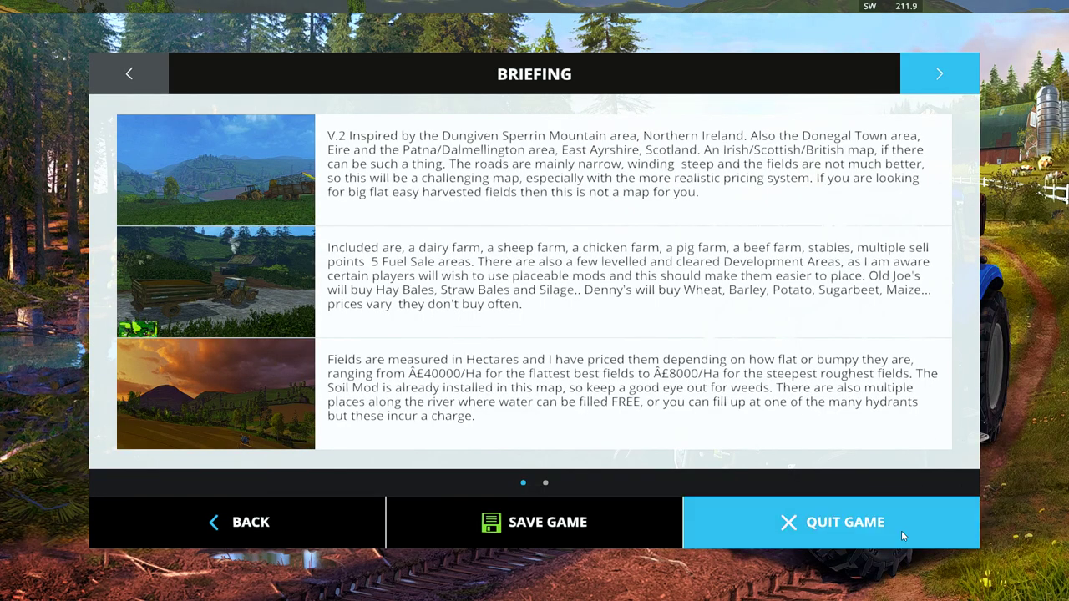
pyautogui.click(901, 530)
pyautogui.click(432, 399)
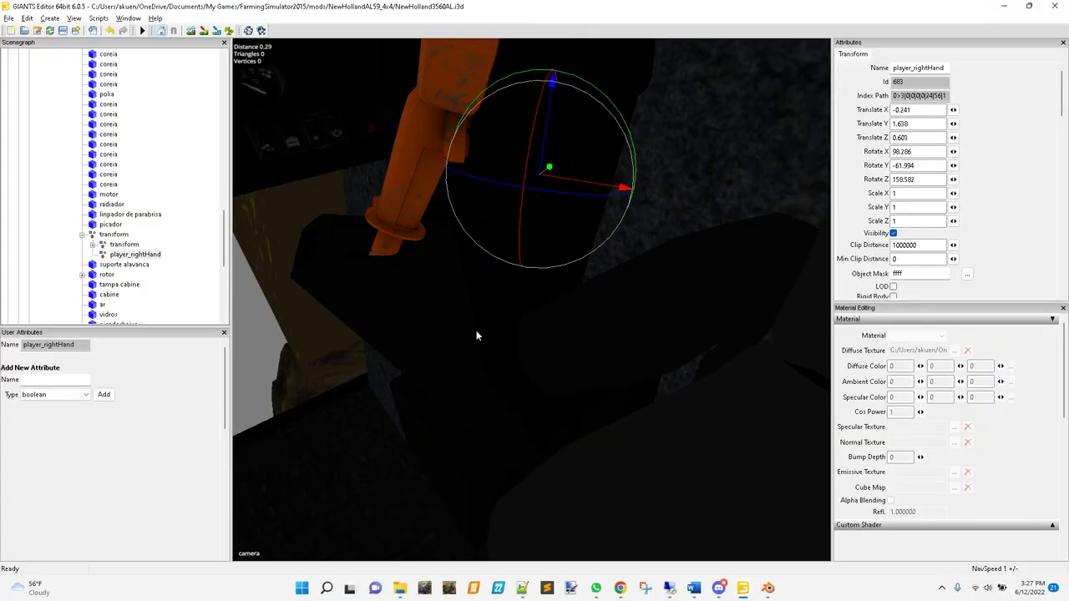
# - Shift the player_rightHand node along its green axis to about 0.216, 1.541, 0.849 and save the i3d file
pyautogui.keyDown('alt'); pyautogui.moveTo(606, 331); pyautogui.dragTo(647, 389); pyautogui.keyUp('alt')
pyautogui.moveTo(647, 387); pyautogui.dragTo(677, 405, button='middle')
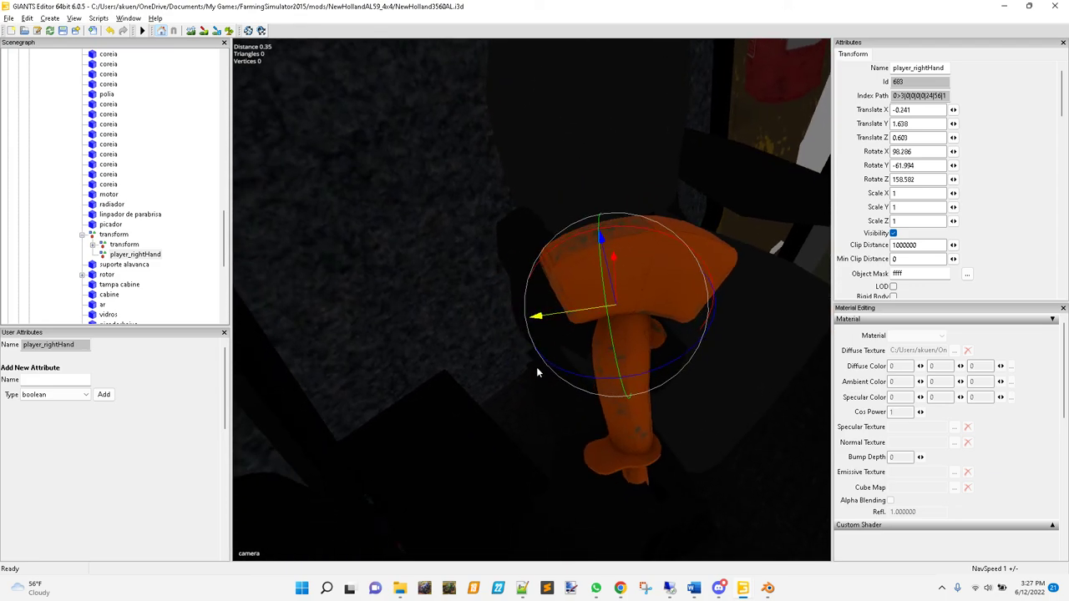
pyautogui.moveTo(574, 316); pyautogui.dragTo(514, 325)
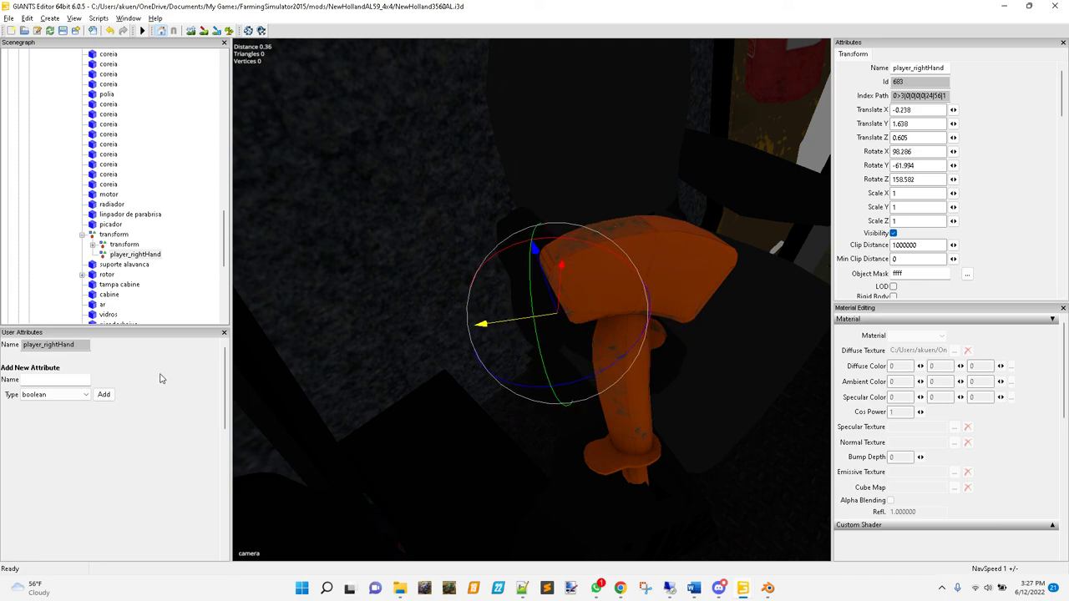
pyautogui.keyDown('alt'); pyautogui.moveTo(586, 433); pyautogui.dragTo(591, 431); pyautogui.keyUp('alt')
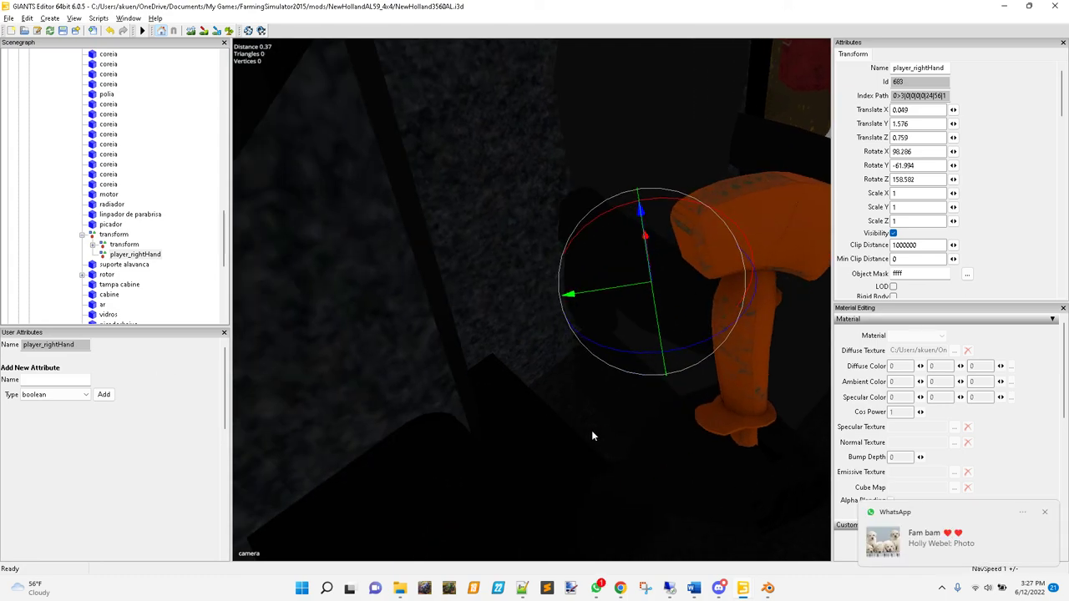
pyautogui.moveTo(621, 292); pyautogui.dragTo(413, 316)
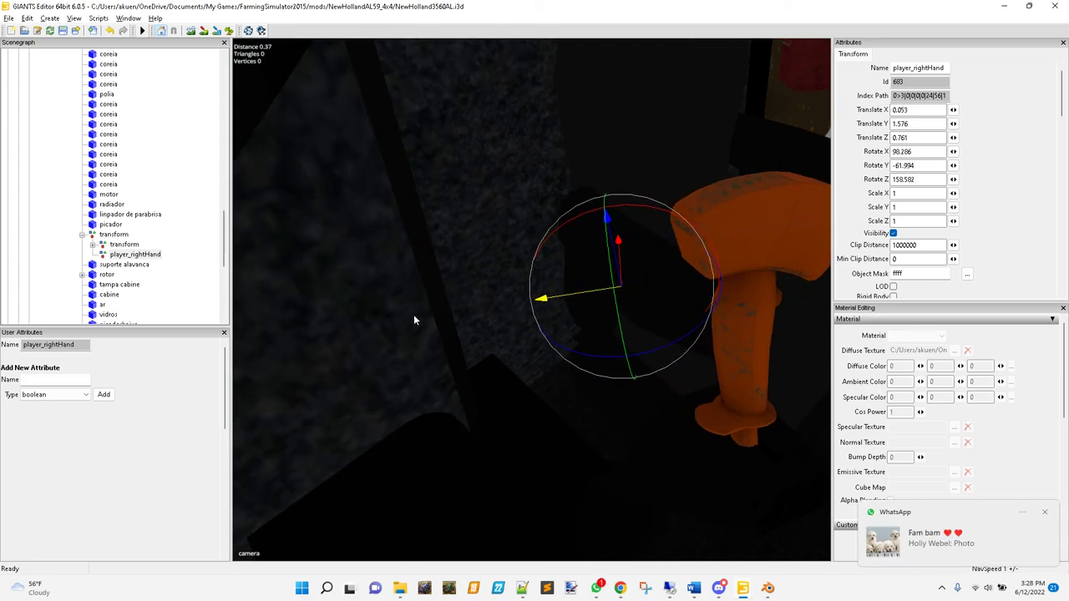
pyautogui.moveTo(591, 293); pyautogui.dragTo(583, 294)
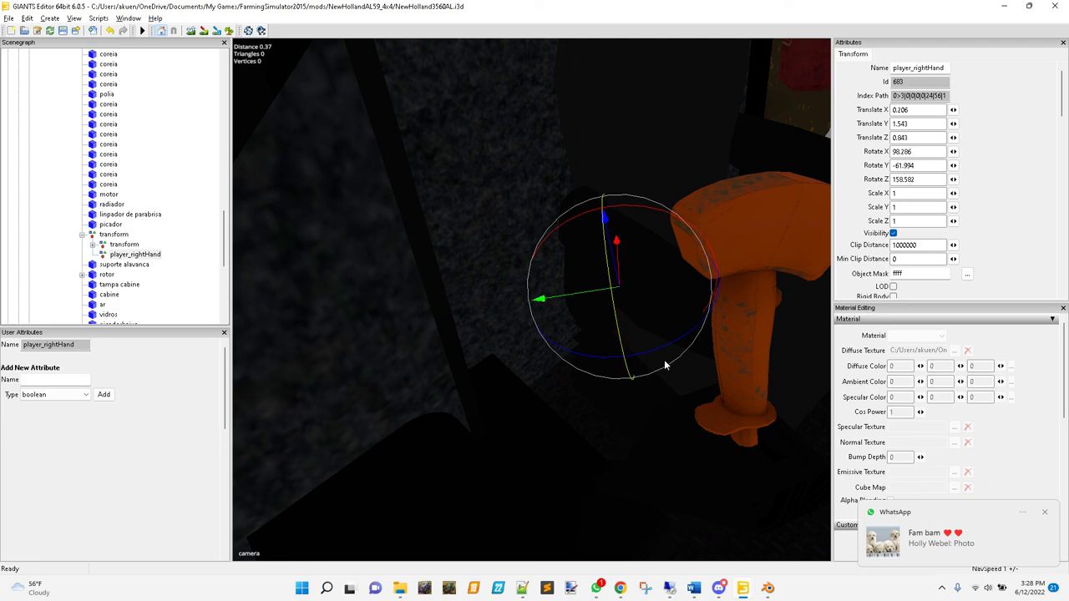
pyautogui.keyDown('alt'); pyautogui.moveTo(664, 360); pyautogui.dragTo(735, 380); pyautogui.keyUp('alt')
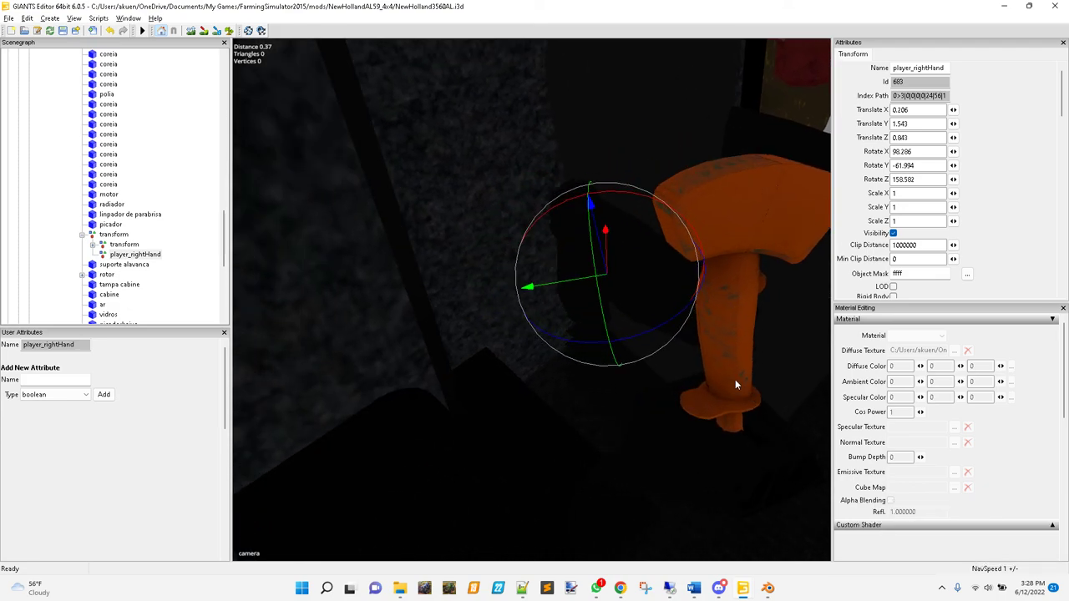
pyautogui.moveTo(560, 276); pyautogui.dragTo(546, 282)
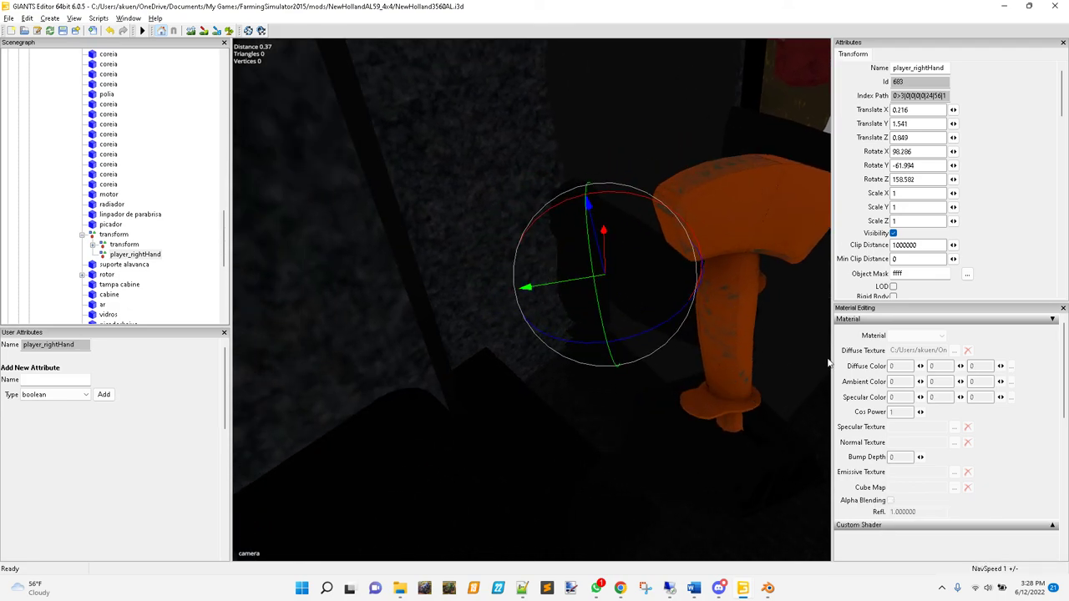
pyautogui.moveTo(831, 364); pyautogui.dragTo(595, 380, button='middle')
pyautogui.keyDown('alt'); pyautogui.moveTo(595, 380); pyautogui.dragTo(603, 365); pyautogui.keyUp('alt')
pyautogui.moveTo(604, 365); pyautogui.dragTo(598, 389, button='middle')
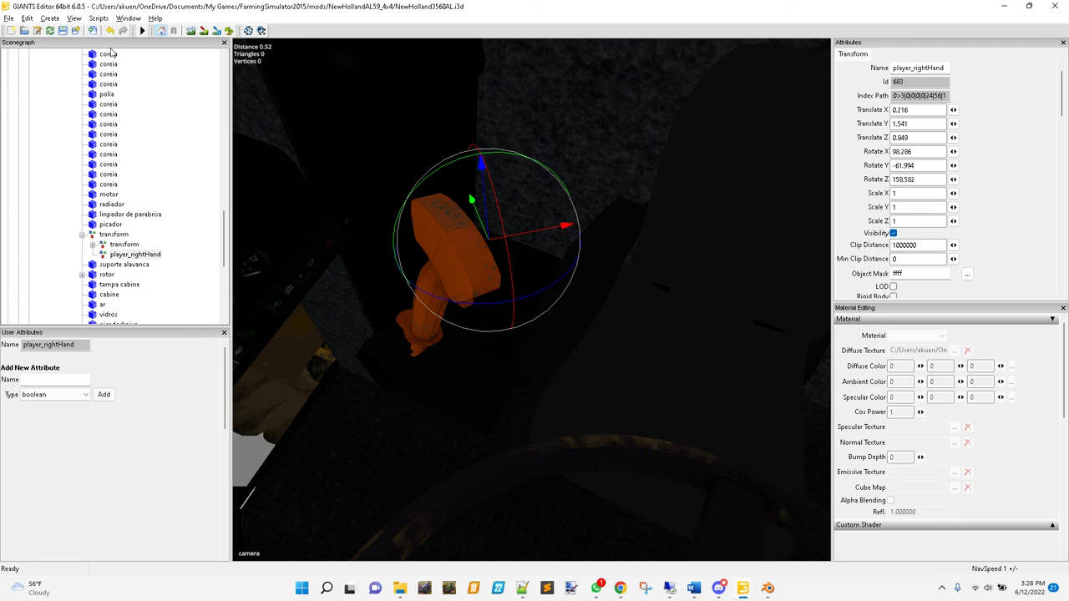
pyautogui.click(64, 30)
# - Launch Farming Simulator 15 again and load career savegame 1 on Gelvin Valley 2015 v.2
pyautogui.click(428, 590)
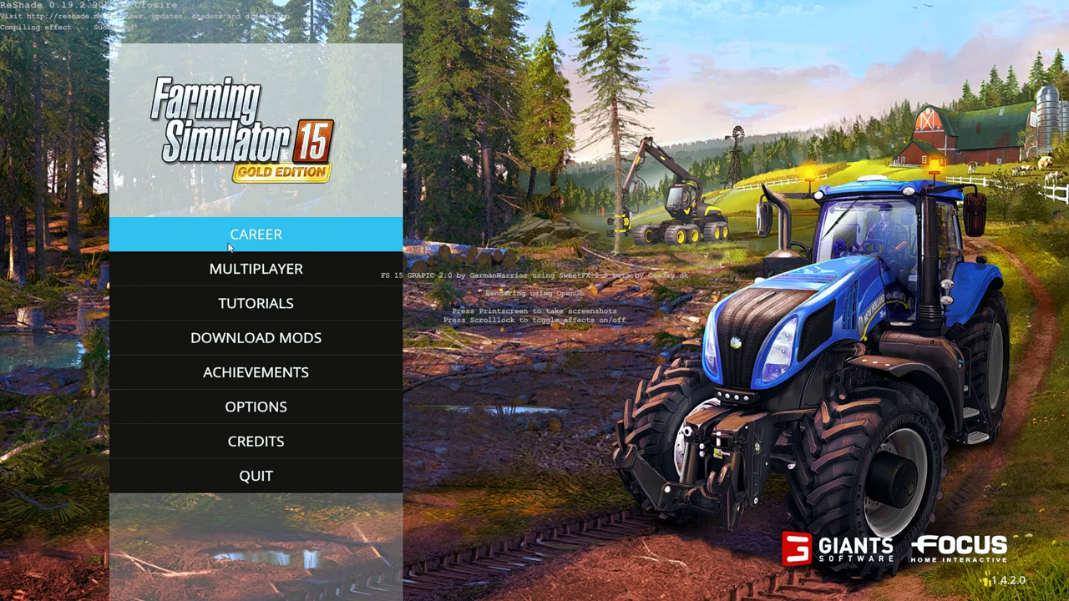
pyautogui.click(229, 240)
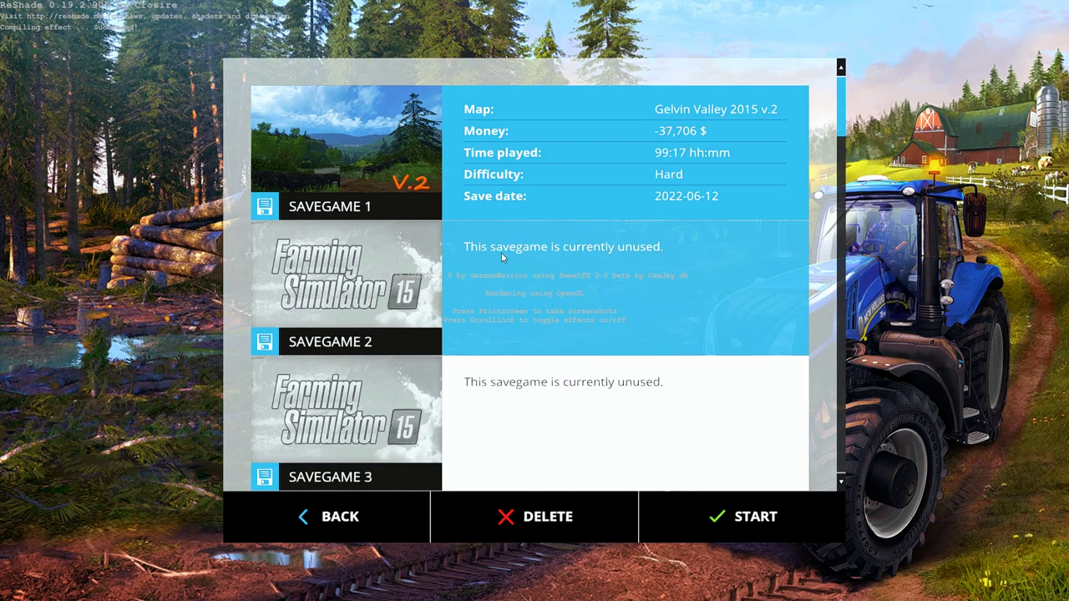
pyautogui.doubleClick(621, 155)
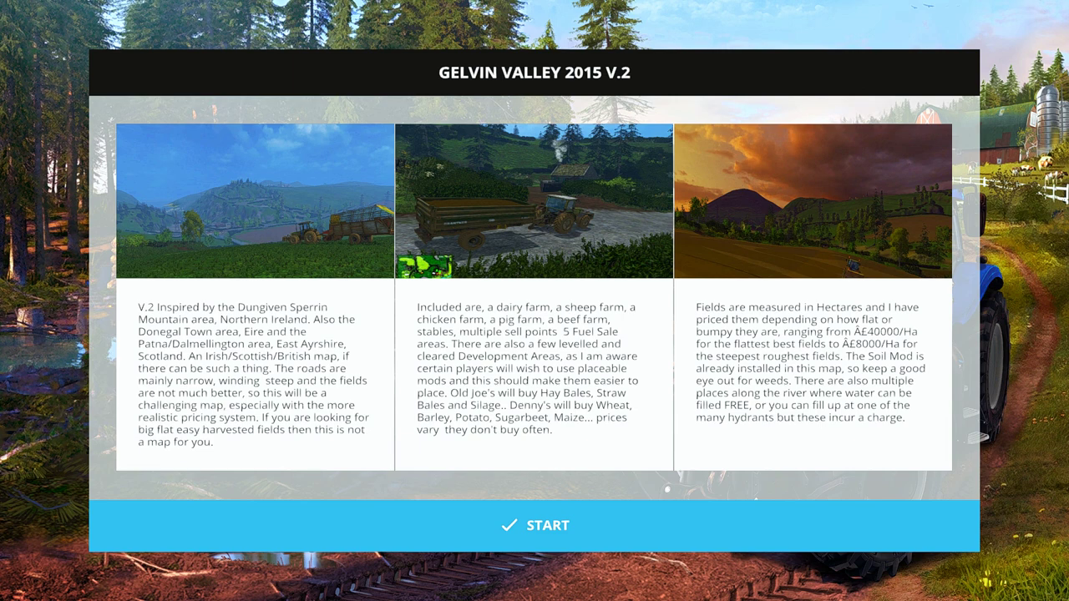
pyautogui.click(535, 526)
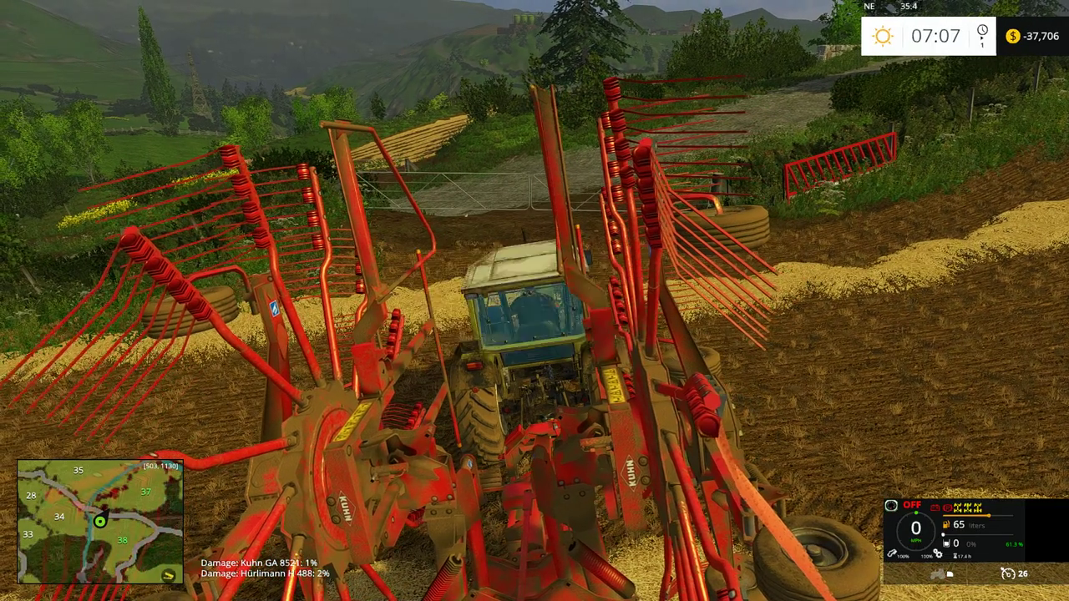
# - Switch to the New Holland AL 59 combine and view the driver's right hand up close through the windshield
pyautogui.press('Tab')
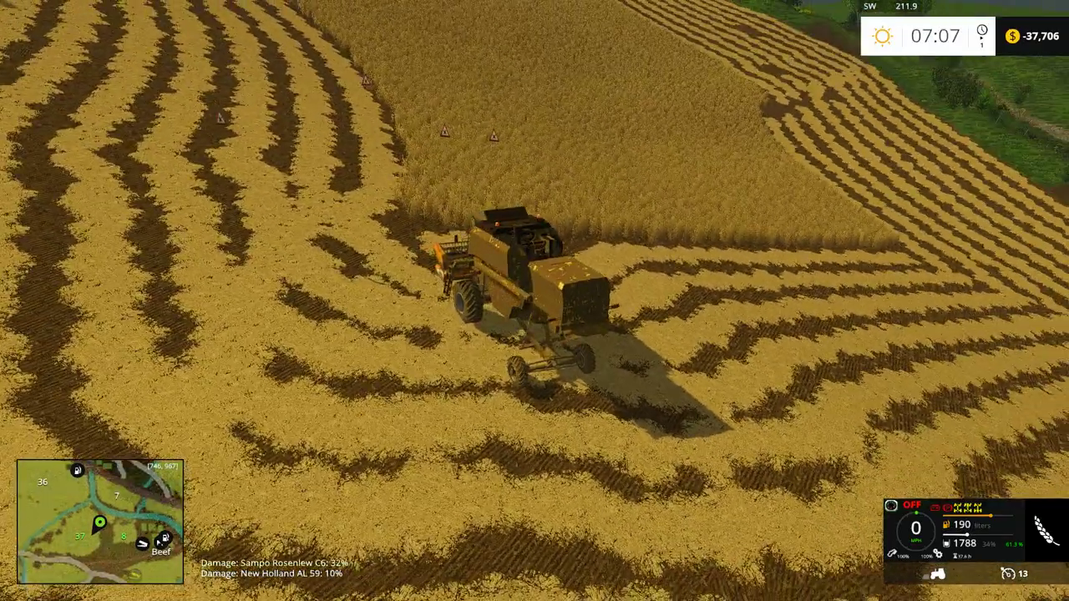
pyautogui.rightClick(971, 514)
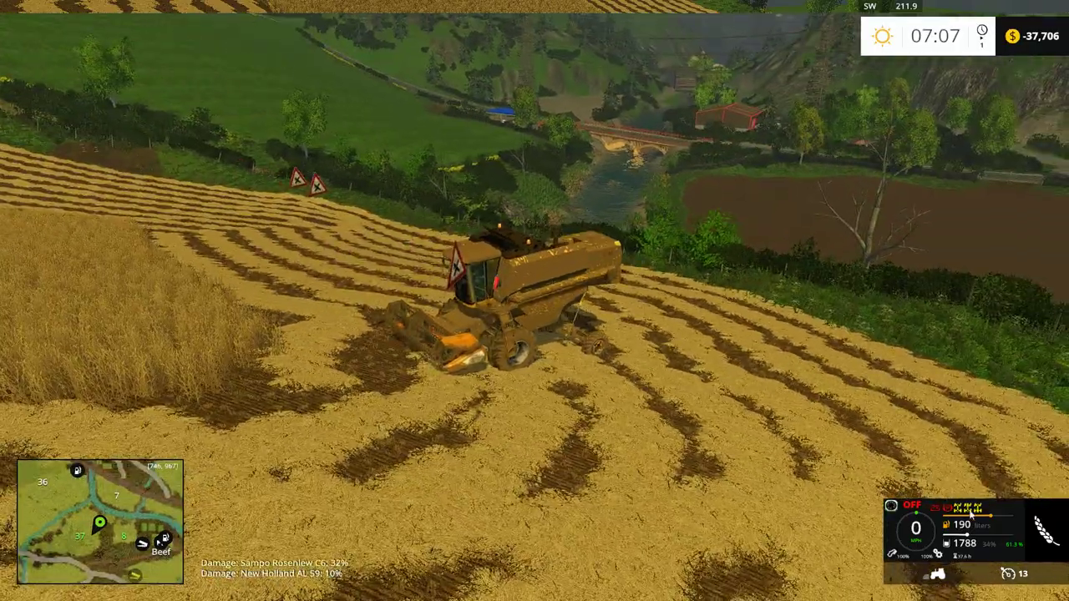
pyautogui.rightClick(972, 515)
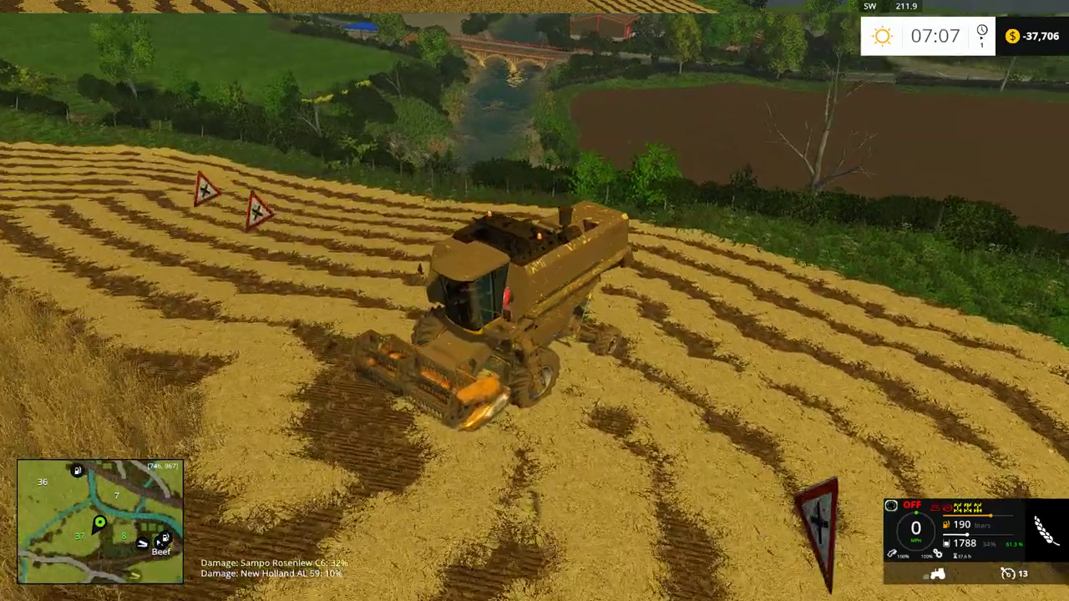
pyautogui.scroll(10, 535, 301)
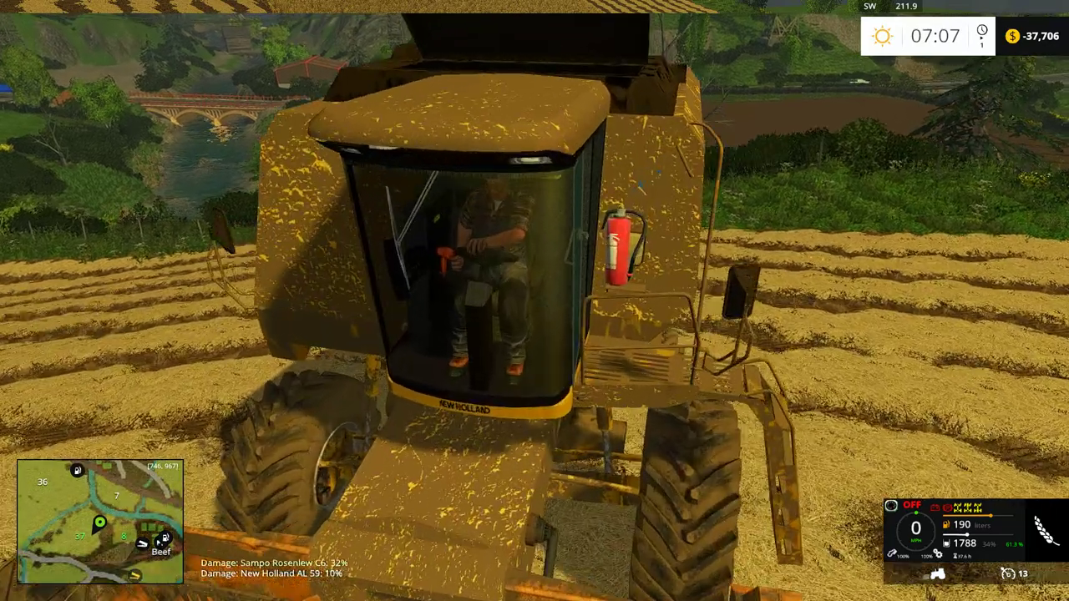
pyautogui.scroll(5, 535, 301)
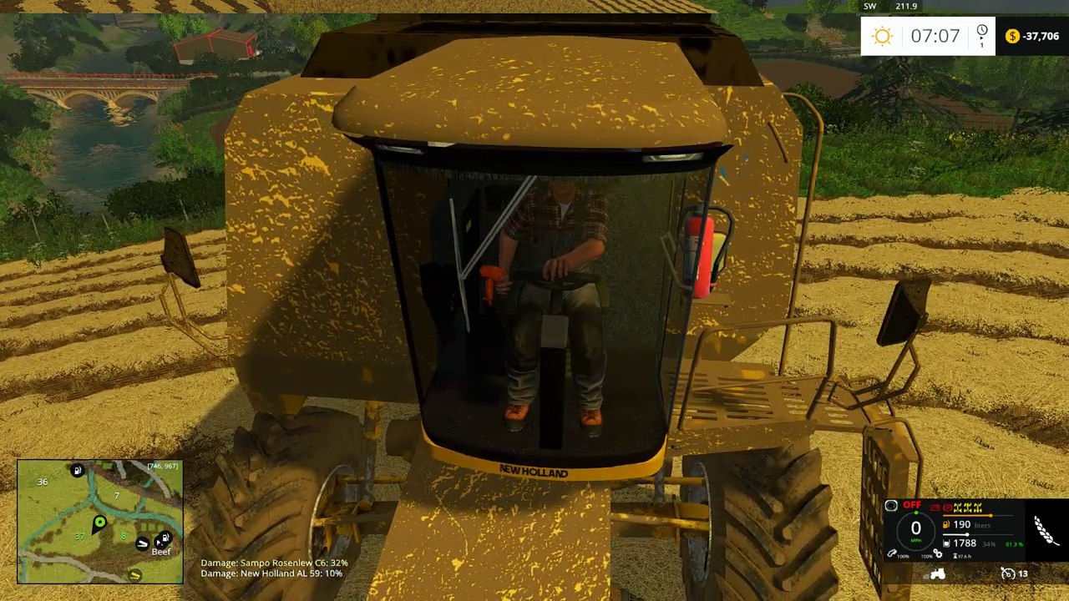
# - Start the combine's engine and drive briefly forward and backward while watching the right hand against the orange joystick
pyautogui.press('KP_Enter')
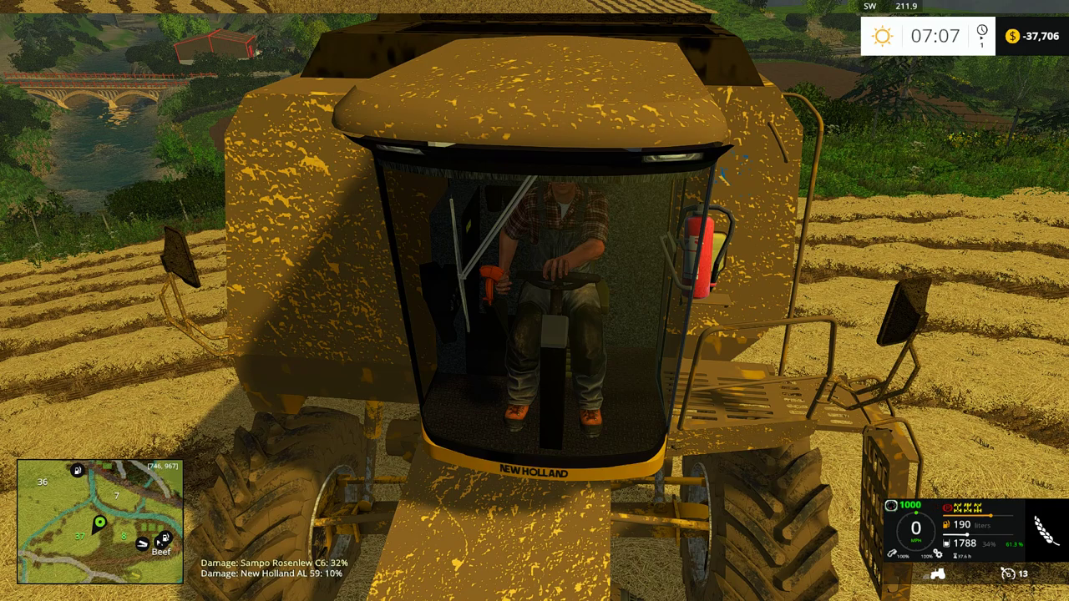
pyautogui.hotkey('alt', 'Tab')
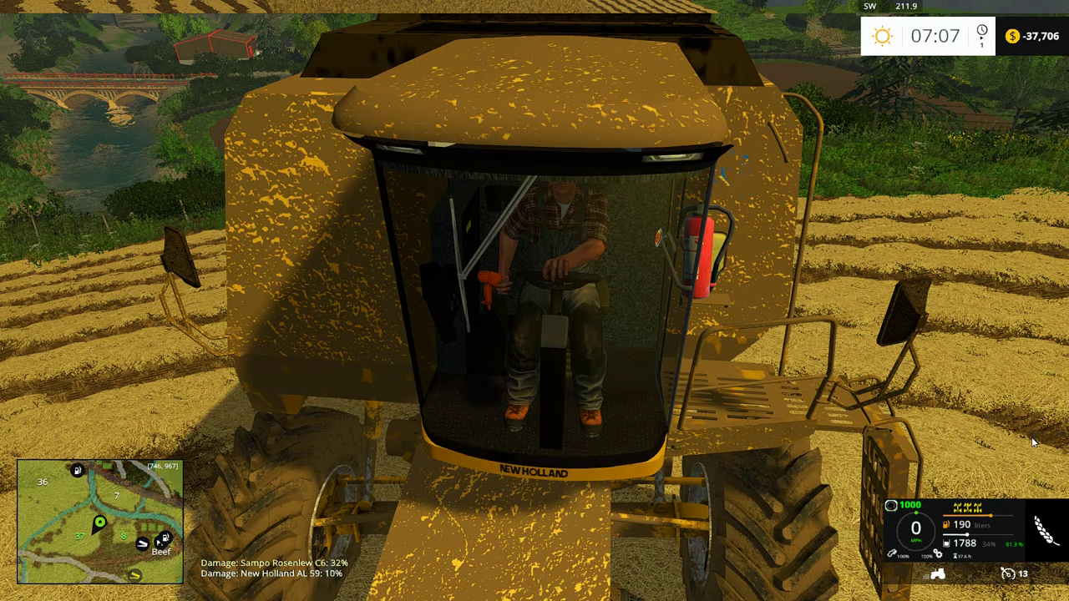
pyautogui.press('w')
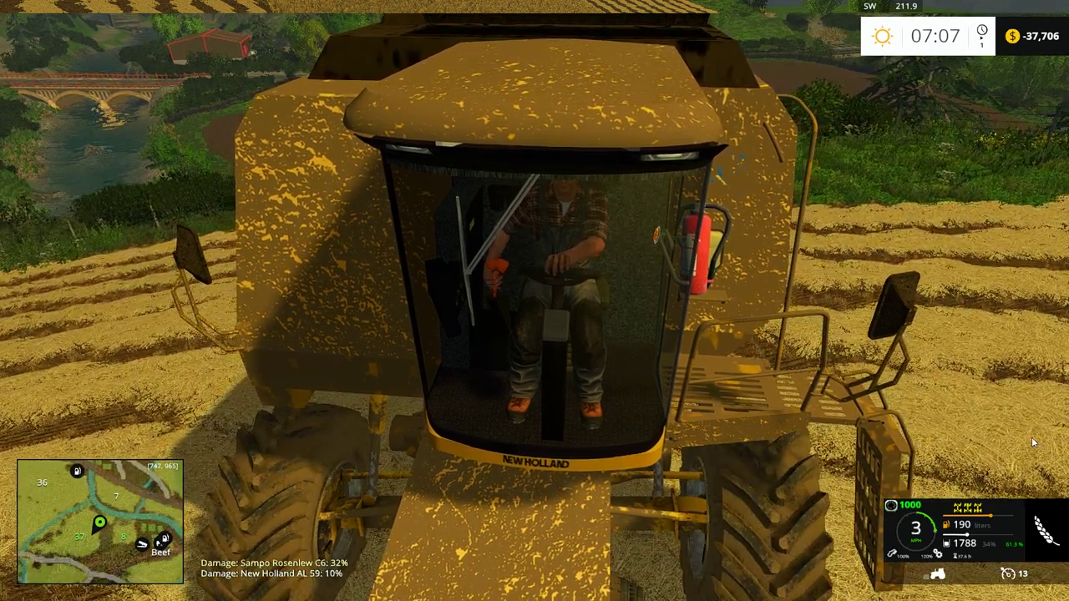
pyautogui.press('s')
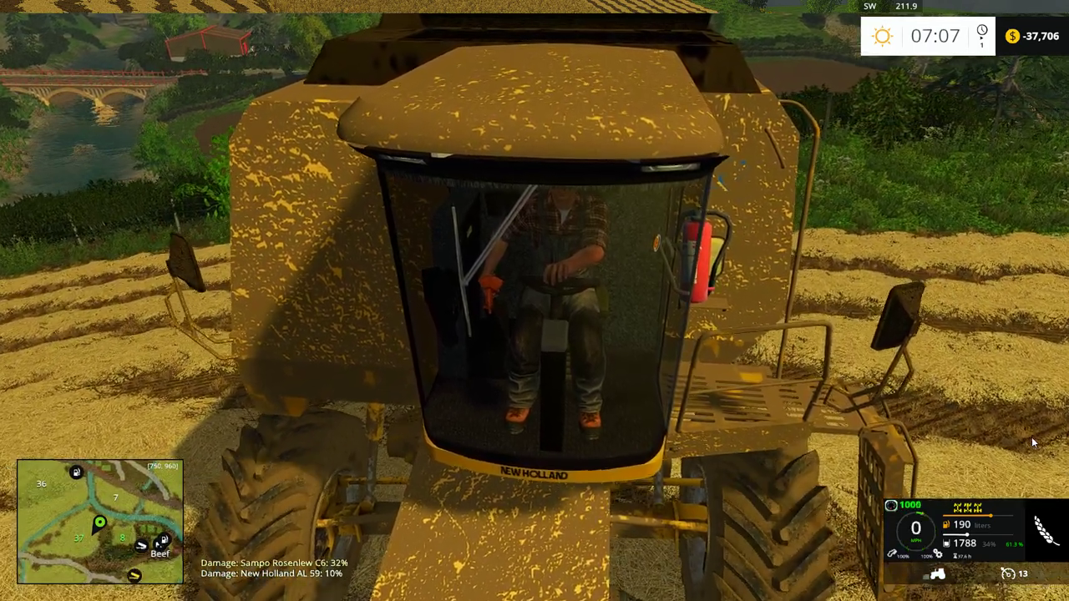
pyautogui.press('w')
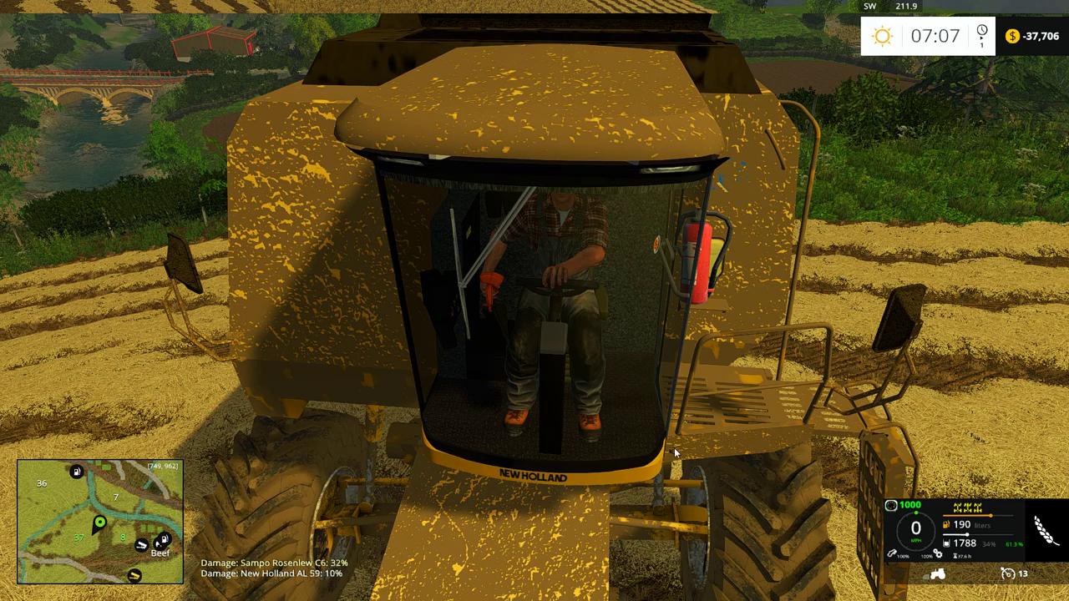
# - View the cab from a lower front angle and keep driving forward and backward to examine how the hand follows the joystick
pyautogui.rightClick(522, 304)
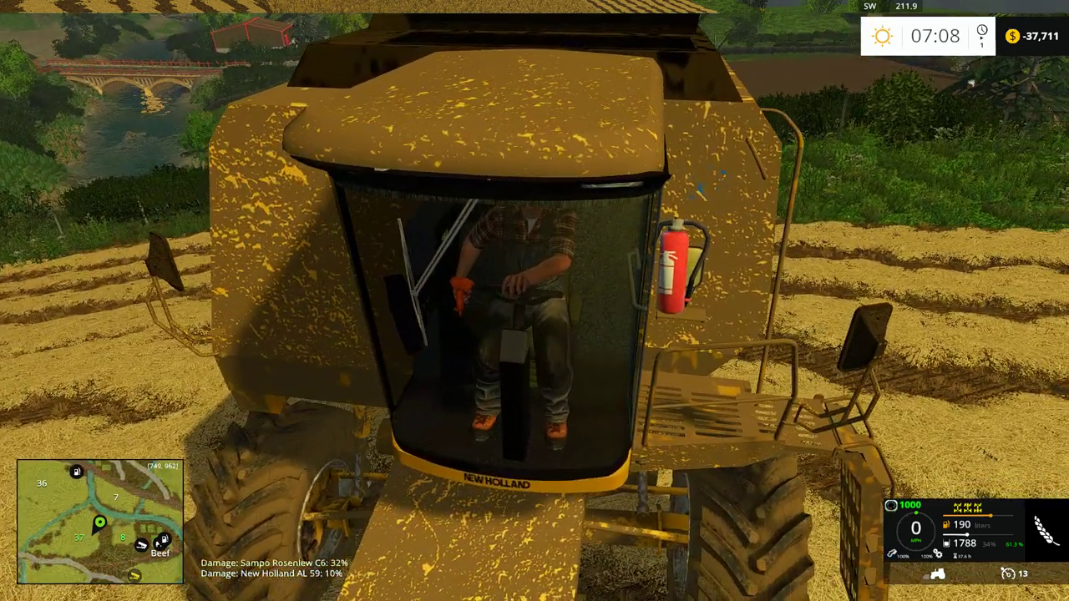
pyautogui.press('w')
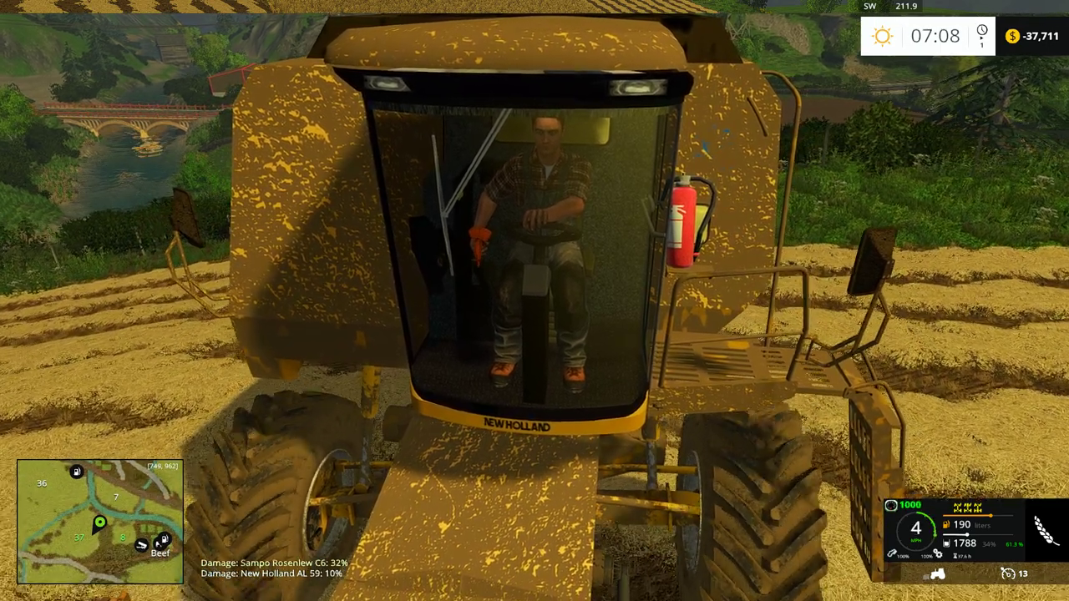
pyautogui.press('s')
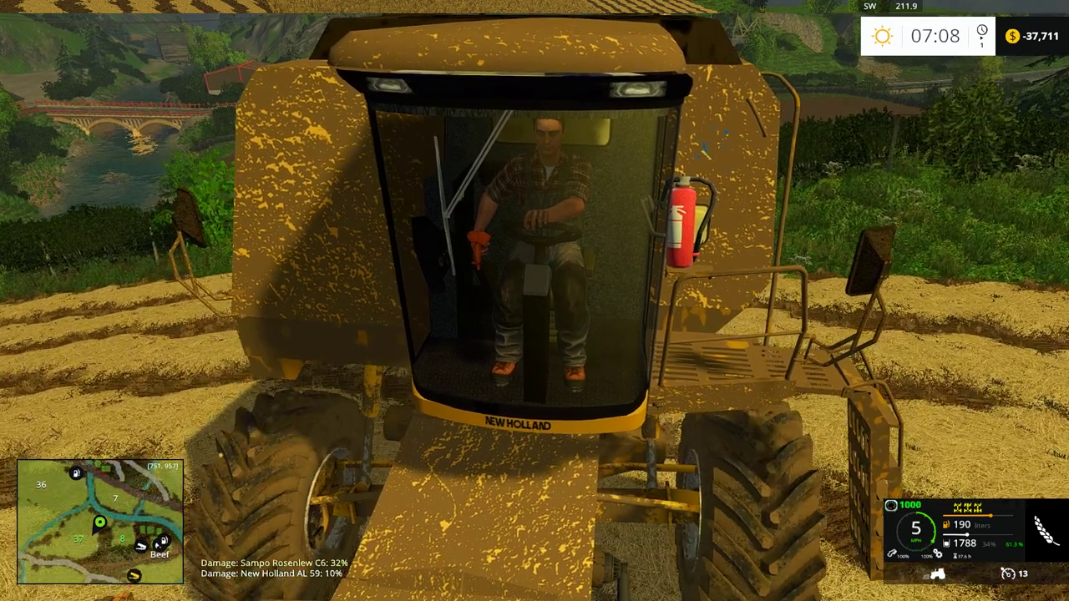
pyautogui.press('w')
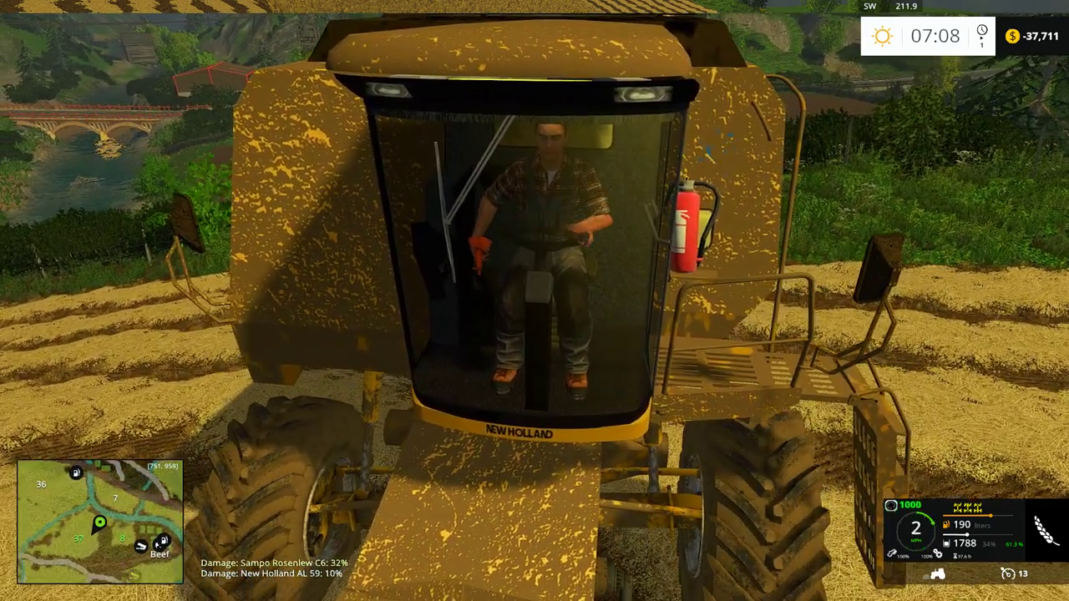
pyautogui.press('w')
pyautogui.press('w')
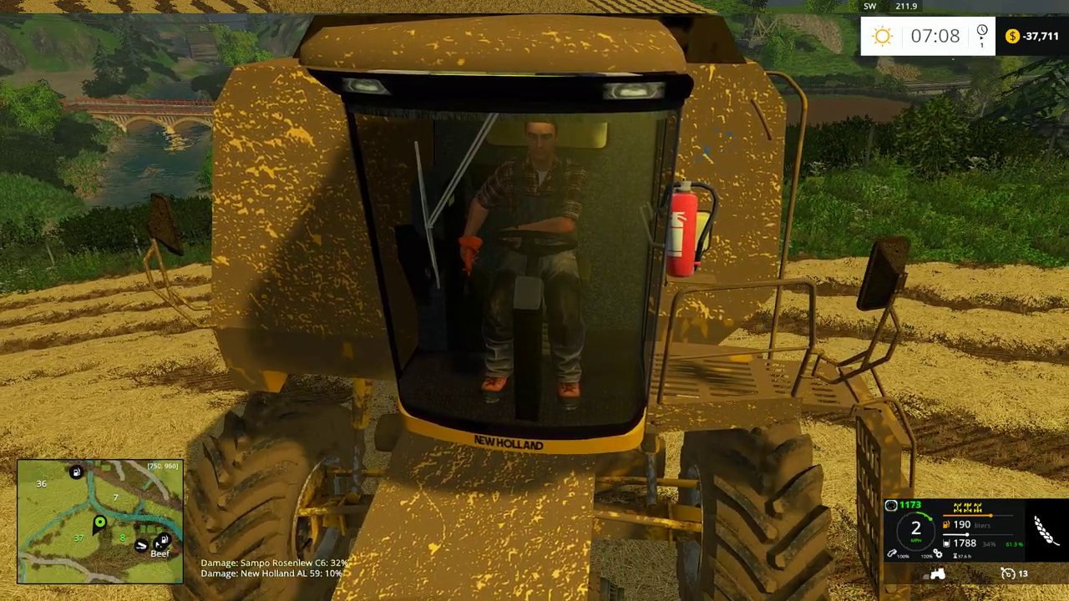
pyautogui.press('w')
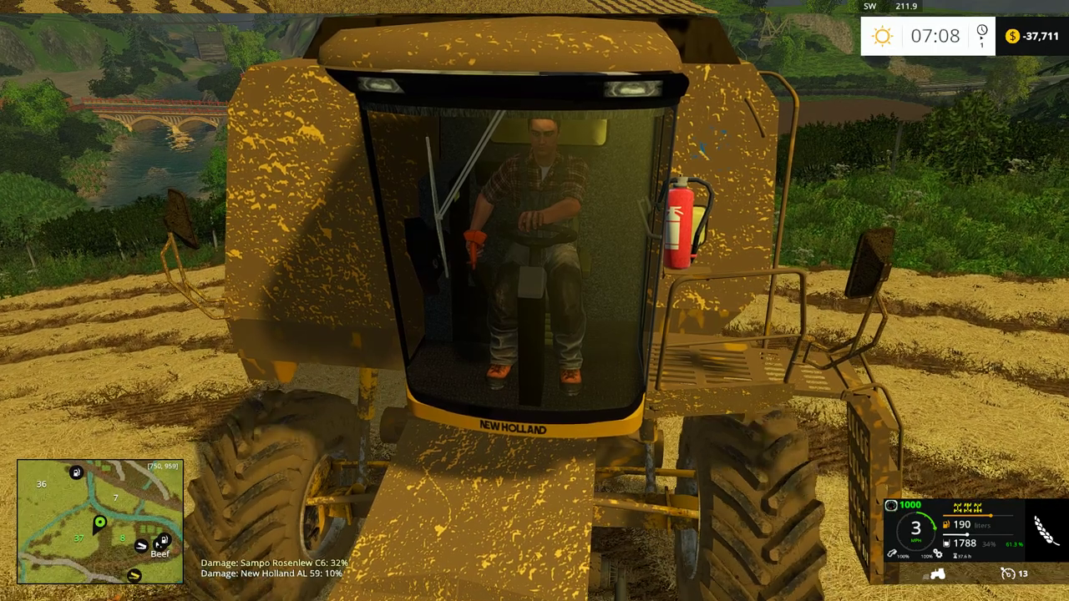
pyautogui.press('w')
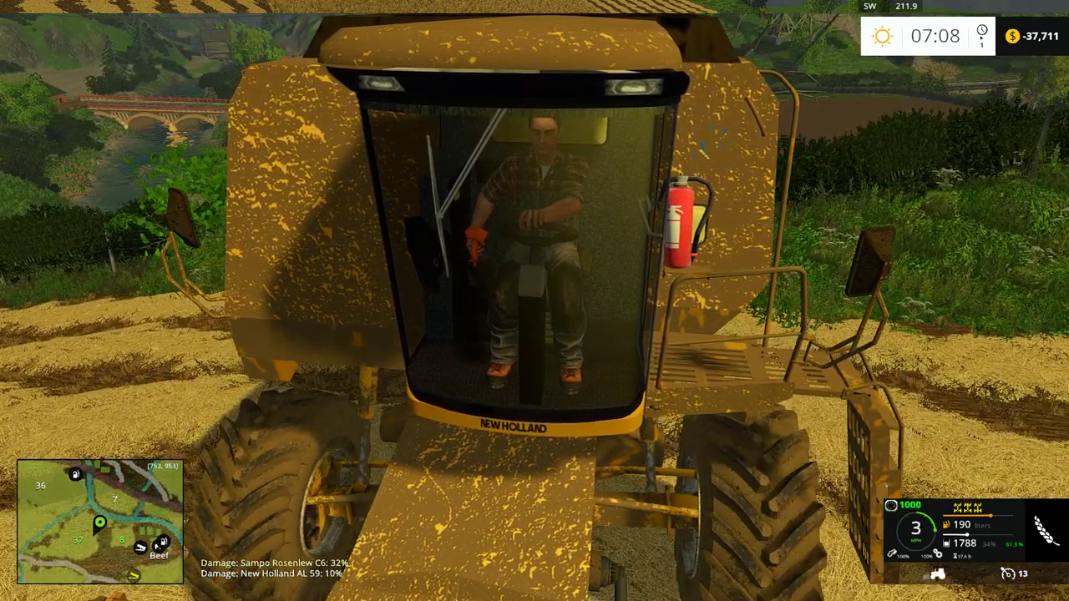
pyautogui.press('s')
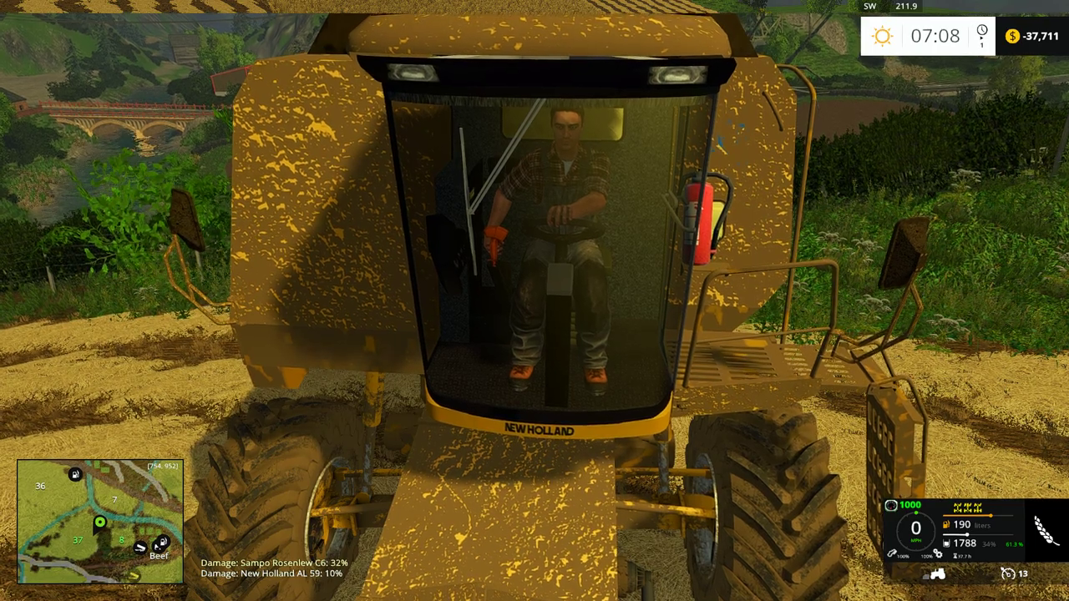
# - Quit the running game without saving and exit Farming Simulator 15 to return to GIANTS Editor
pyautogui.press('Escape')
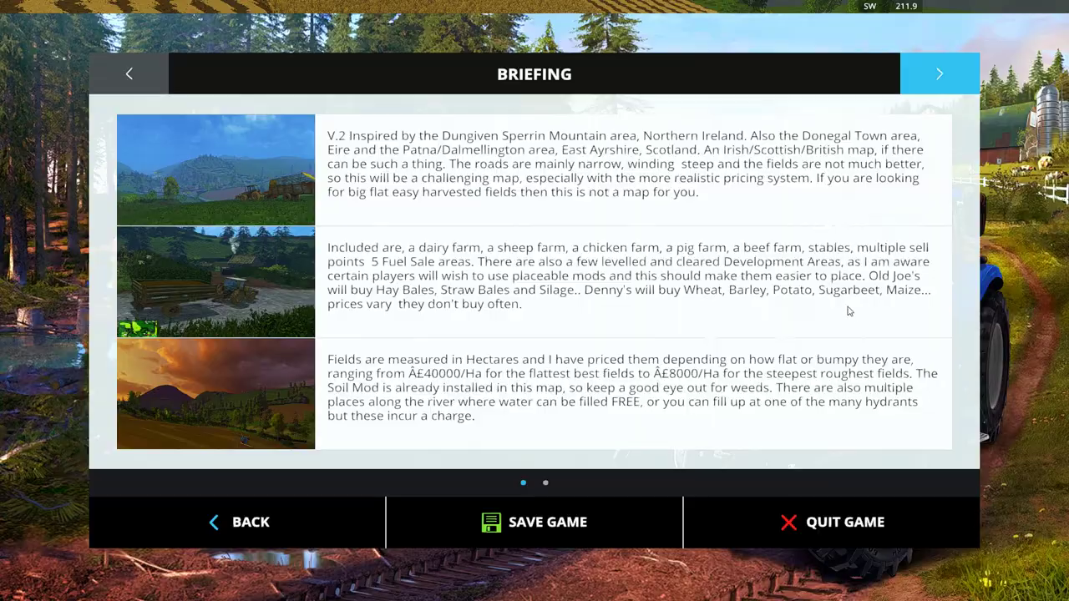
pyautogui.click(871, 527)
pyautogui.click(446, 405)
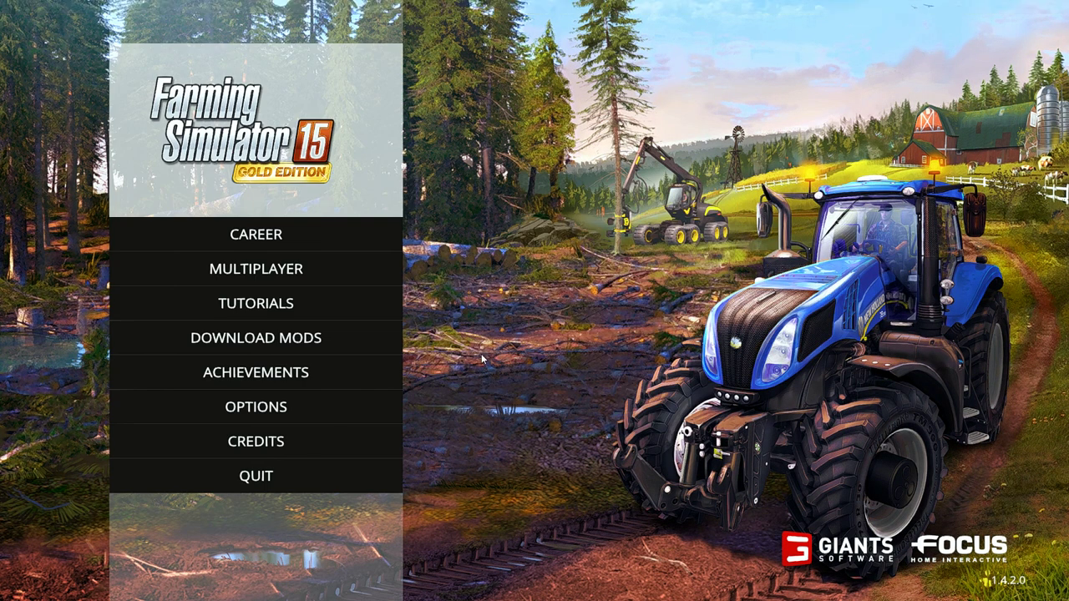
pyautogui.click(274, 476)
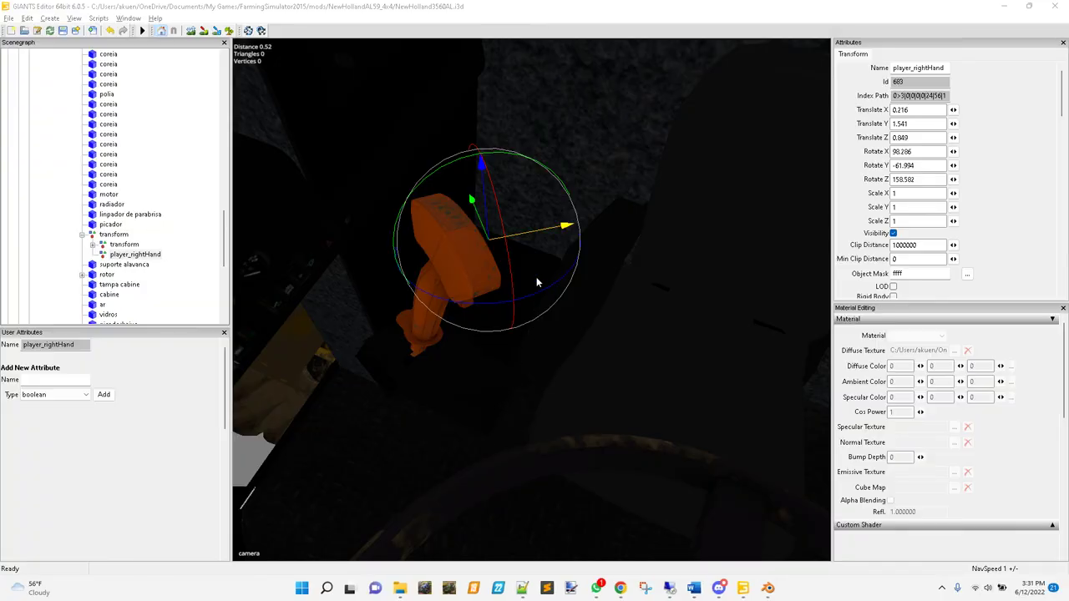
# - Move the player_rightHand node to about 0.317, 1.501, 0.645, beside the orange joystick's grip
pyautogui.moveTo(549, 228); pyautogui.dragTo(354, 274)
pyautogui.keyDown('alt'); pyautogui.moveTo(562, 366); pyautogui.dragTo(477, 325); pyautogui.keyUp('alt')
pyautogui.keyDown('alt'); pyautogui.moveTo(476, 325); pyautogui.dragTo(435, 284, button='middle'); pyautogui.keyUp('alt')
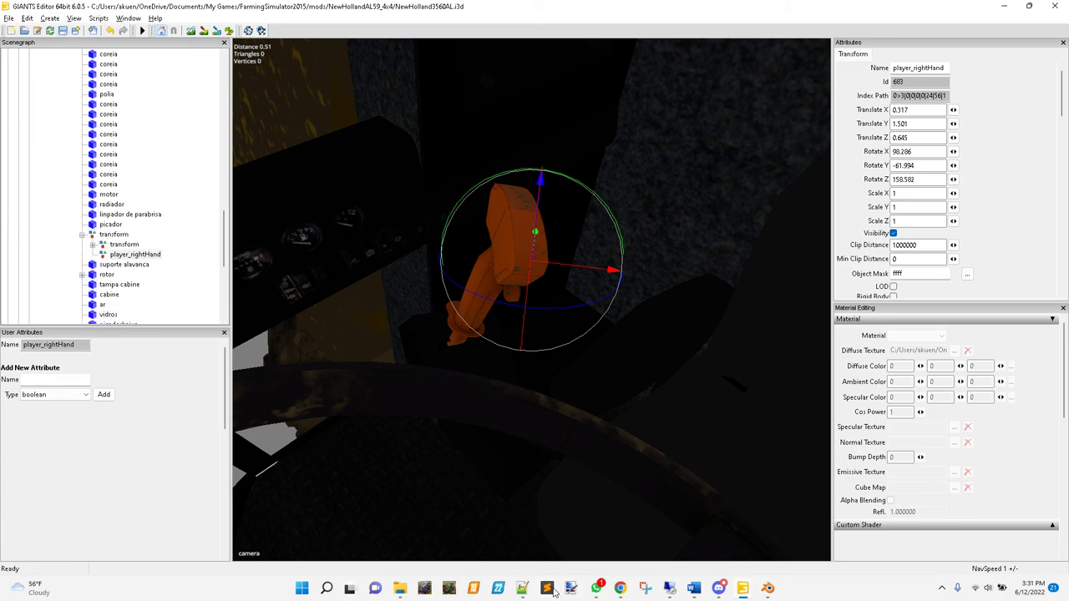
# - Switch to Notepad++ and search NewHolland3560AL.xml for "joystick" to examine the speedJoystick entry's node and rotation values
pyautogui.click(522, 588)
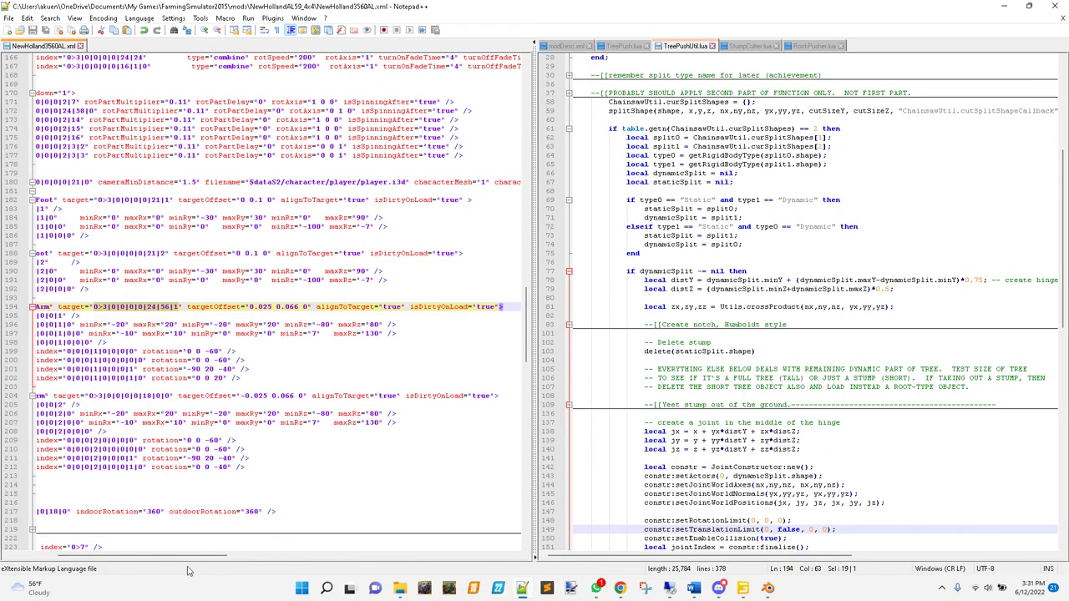
pyautogui.moveTo(167, 556); pyautogui.dragTo(98, 561)
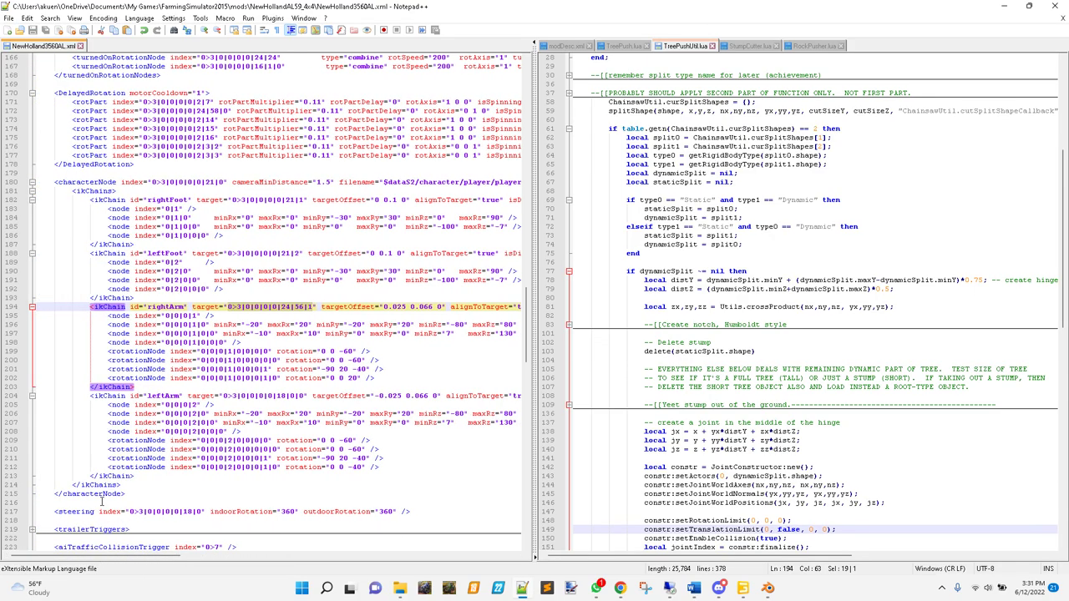
pyautogui.scroll(-17, 103, 505)
pyautogui.scroll(-9, 134, 503)
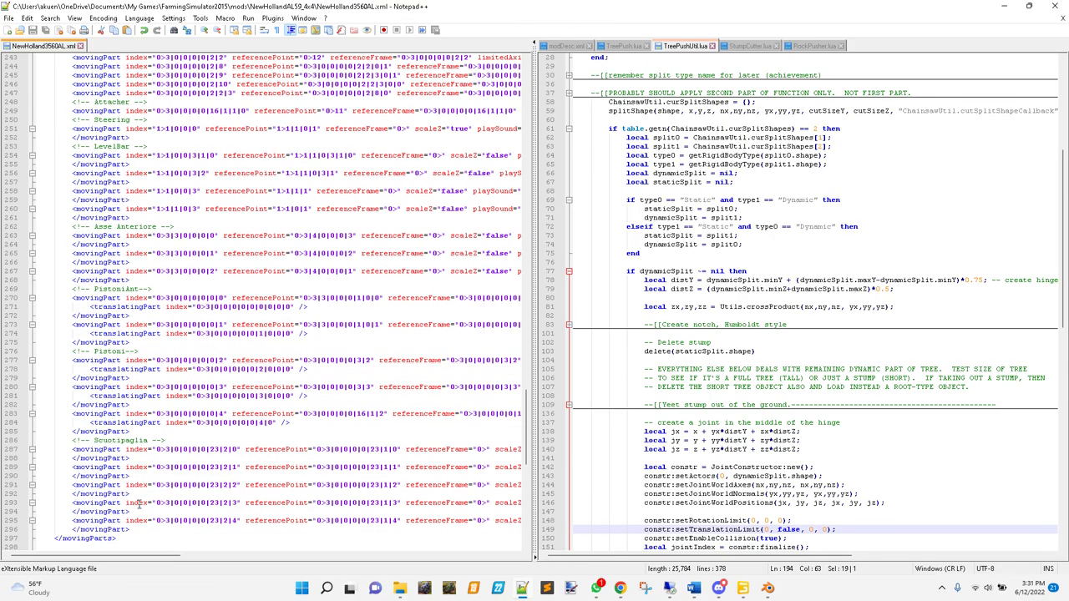
pyautogui.hotkey('ctrl', 'f')
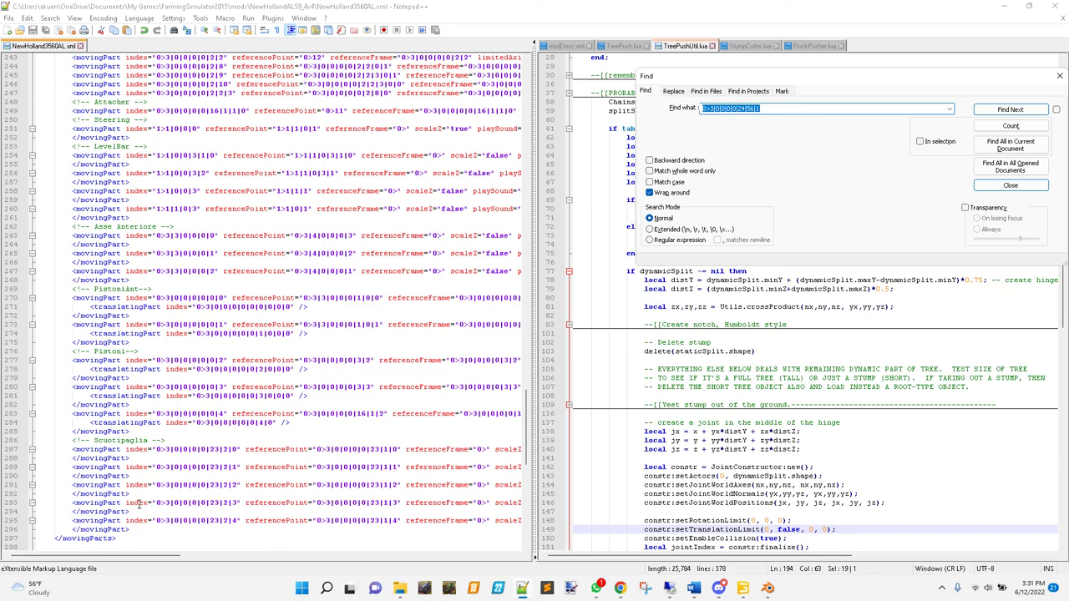
pyautogui.write('joyos')
pyautogui.write('ick')
pyautogui.press('Return')
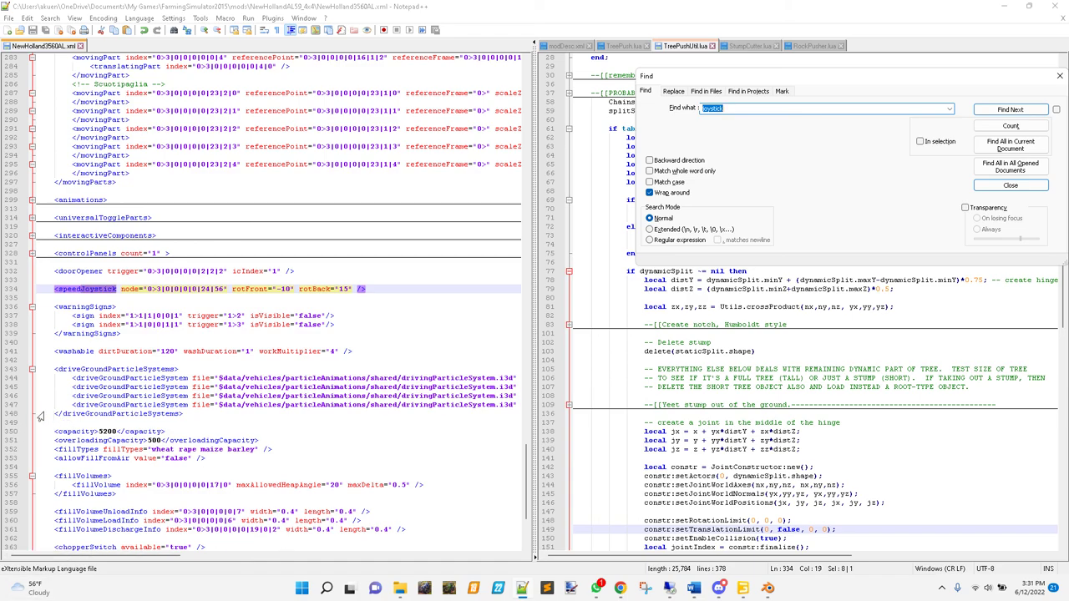
pyautogui.click(141, 325)
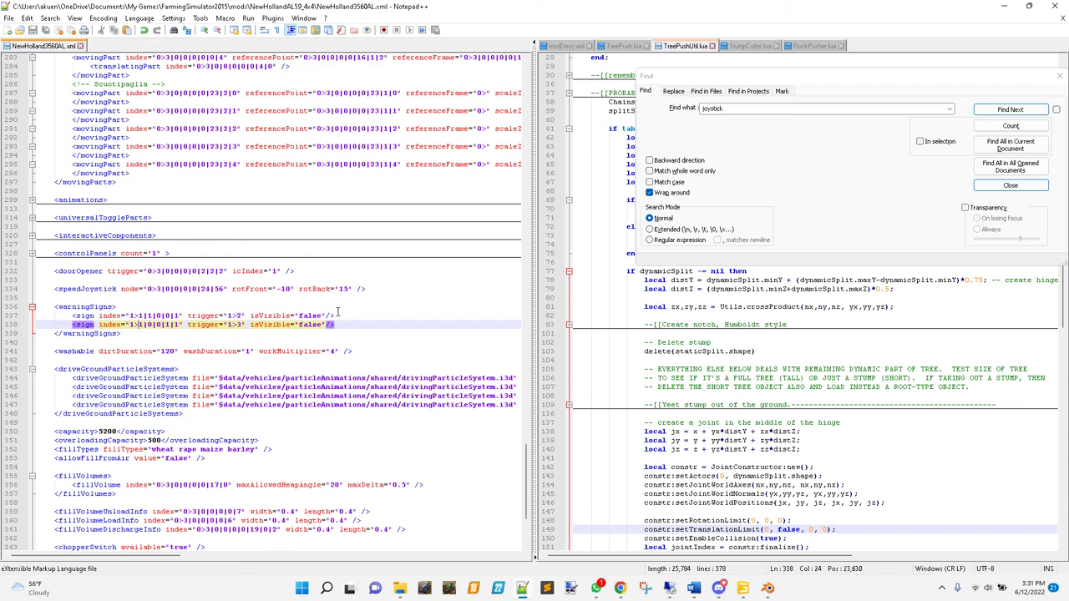
# - Return to the combine's GIANTS Editor window and examine the player_rightHand node's position at the joystick from above and in front
pyautogui.click(741, 591)
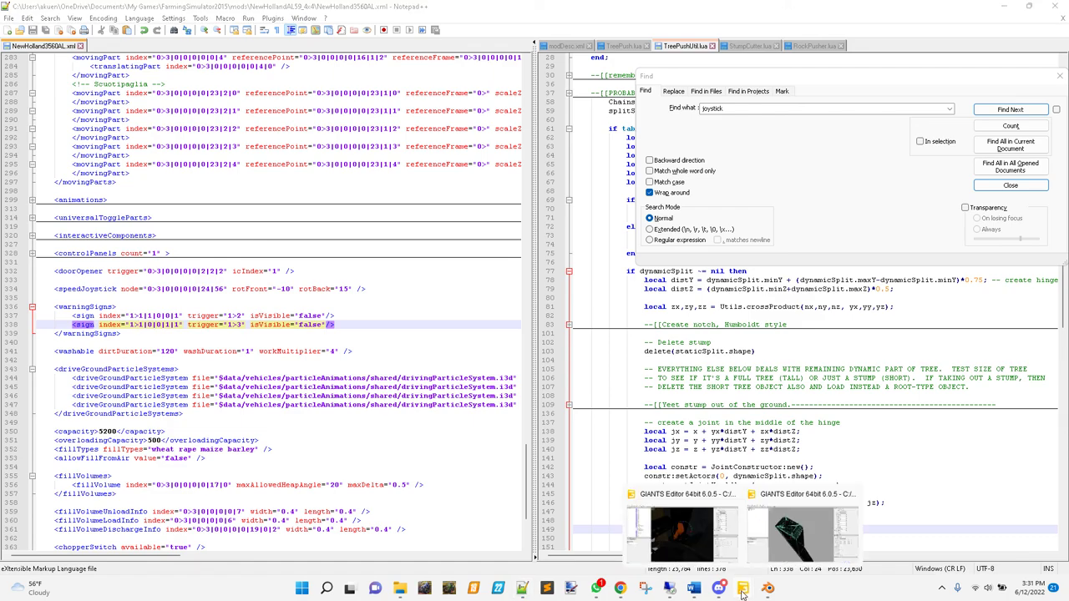
pyautogui.click(683, 543)
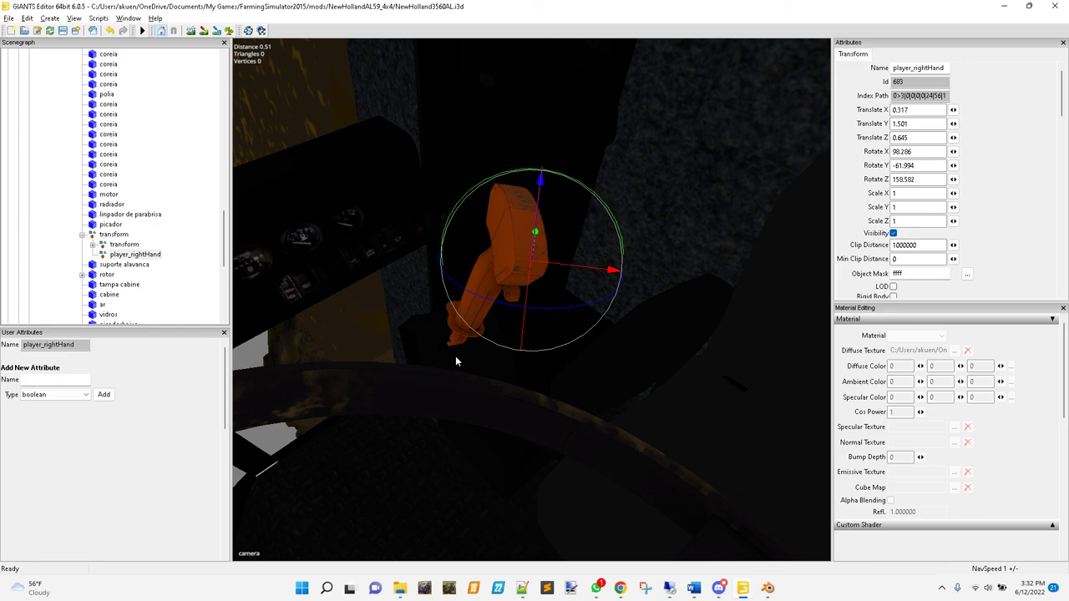
pyautogui.moveTo(456, 361); pyautogui.dragTo(476, 343, button='middle')
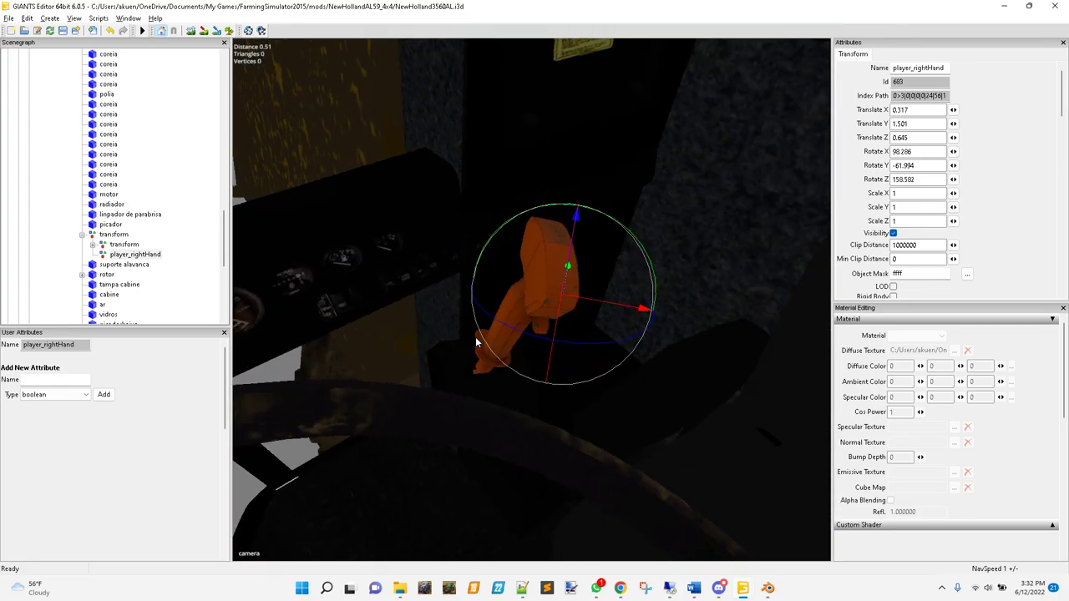
pyautogui.keyDown('alt'); pyautogui.moveTo(493, 335); pyautogui.dragTo(444, 349, button='right'); pyautogui.keyUp('alt')
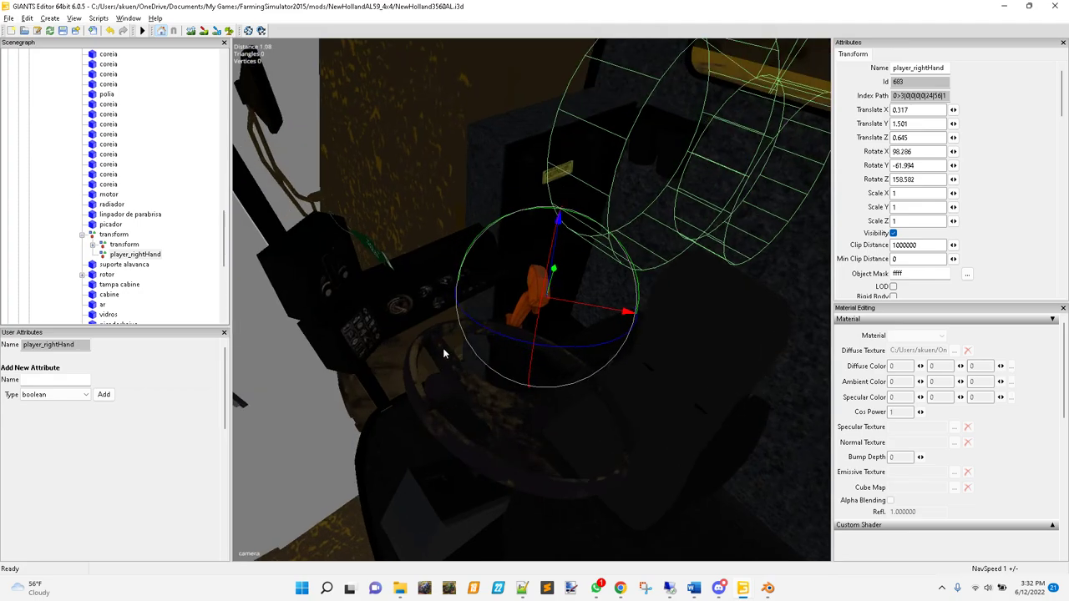
pyautogui.moveTo(442, 353); pyautogui.dragTo(482, 339, button='middle')
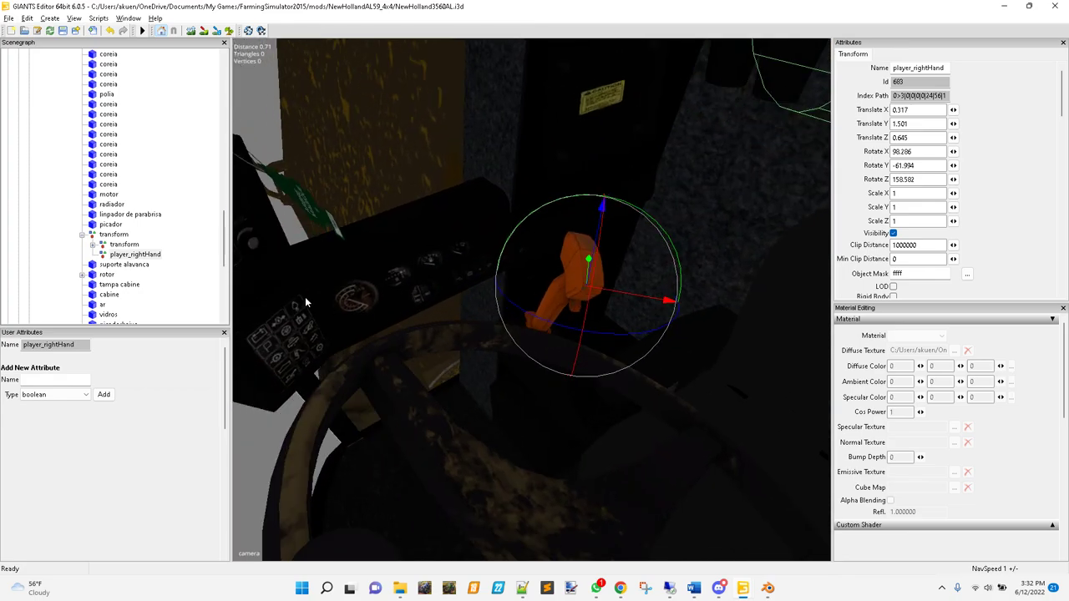
pyautogui.keyDown('alt'); pyautogui.moveTo(305, 299); pyautogui.dragTo(361, 304); pyautogui.keyUp('alt')
pyautogui.keyDown('alt'); pyautogui.moveTo(482, 334); pyautogui.dragTo(436, 350, button='right'); pyautogui.keyUp('alt')
pyautogui.moveTo(434, 354); pyautogui.dragTo(518, 309, button='middle')
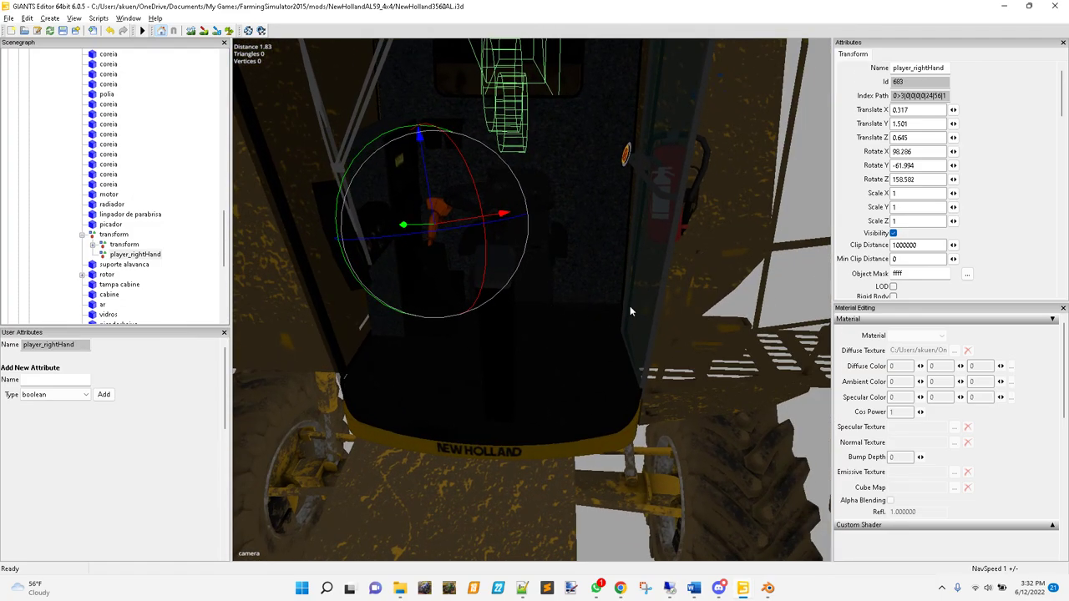
pyautogui.keyDown('alt'); pyautogui.moveTo(630, 307); pyautogui.dragTo(585, 333, button='right'); pyautogui.keyUp('alt')
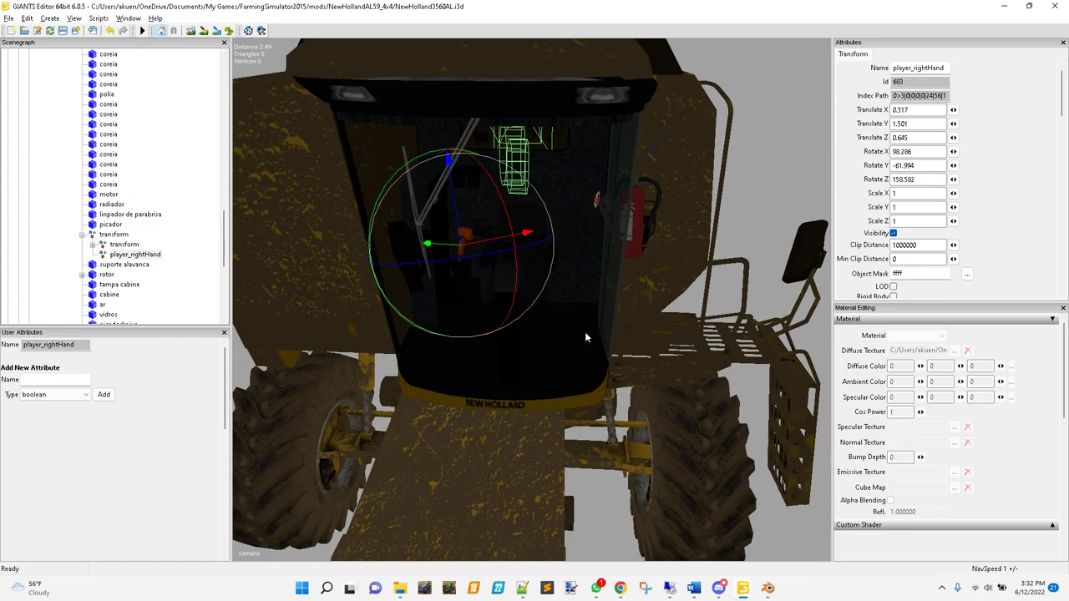
pyautogui.keyDown('alt'); pyautogui.moveTo(586, 337); pyautogui.dragTo(575, 297); pyautogui.keyUp('alt')
pyautogui.keyDown('alt'); pyautogui.moveTo(418, 341); pyautogui.dragTo(531, 340); pyautogui.keyUp('alt')
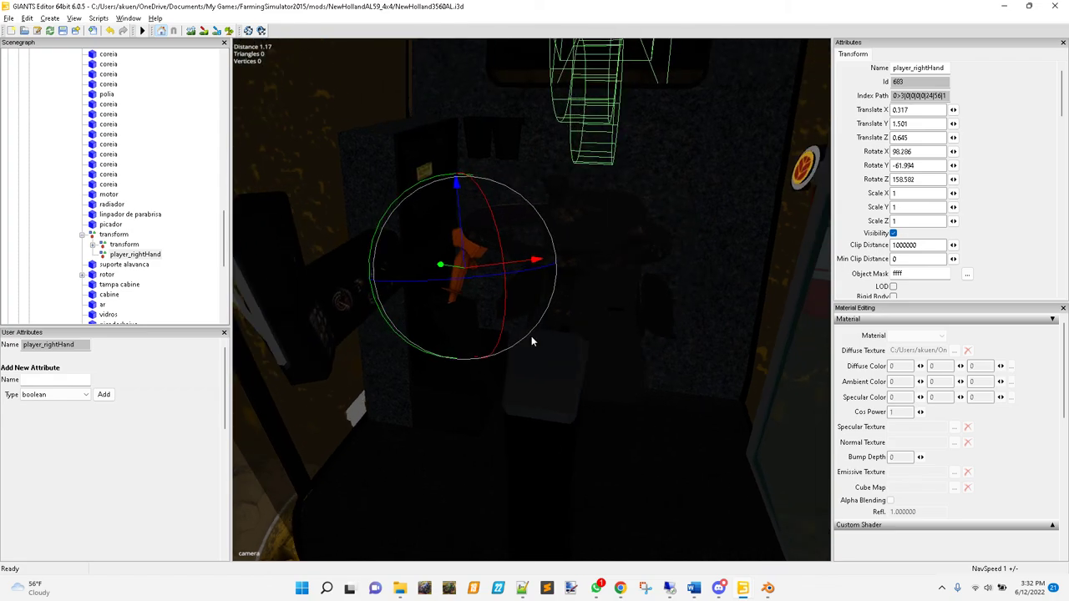